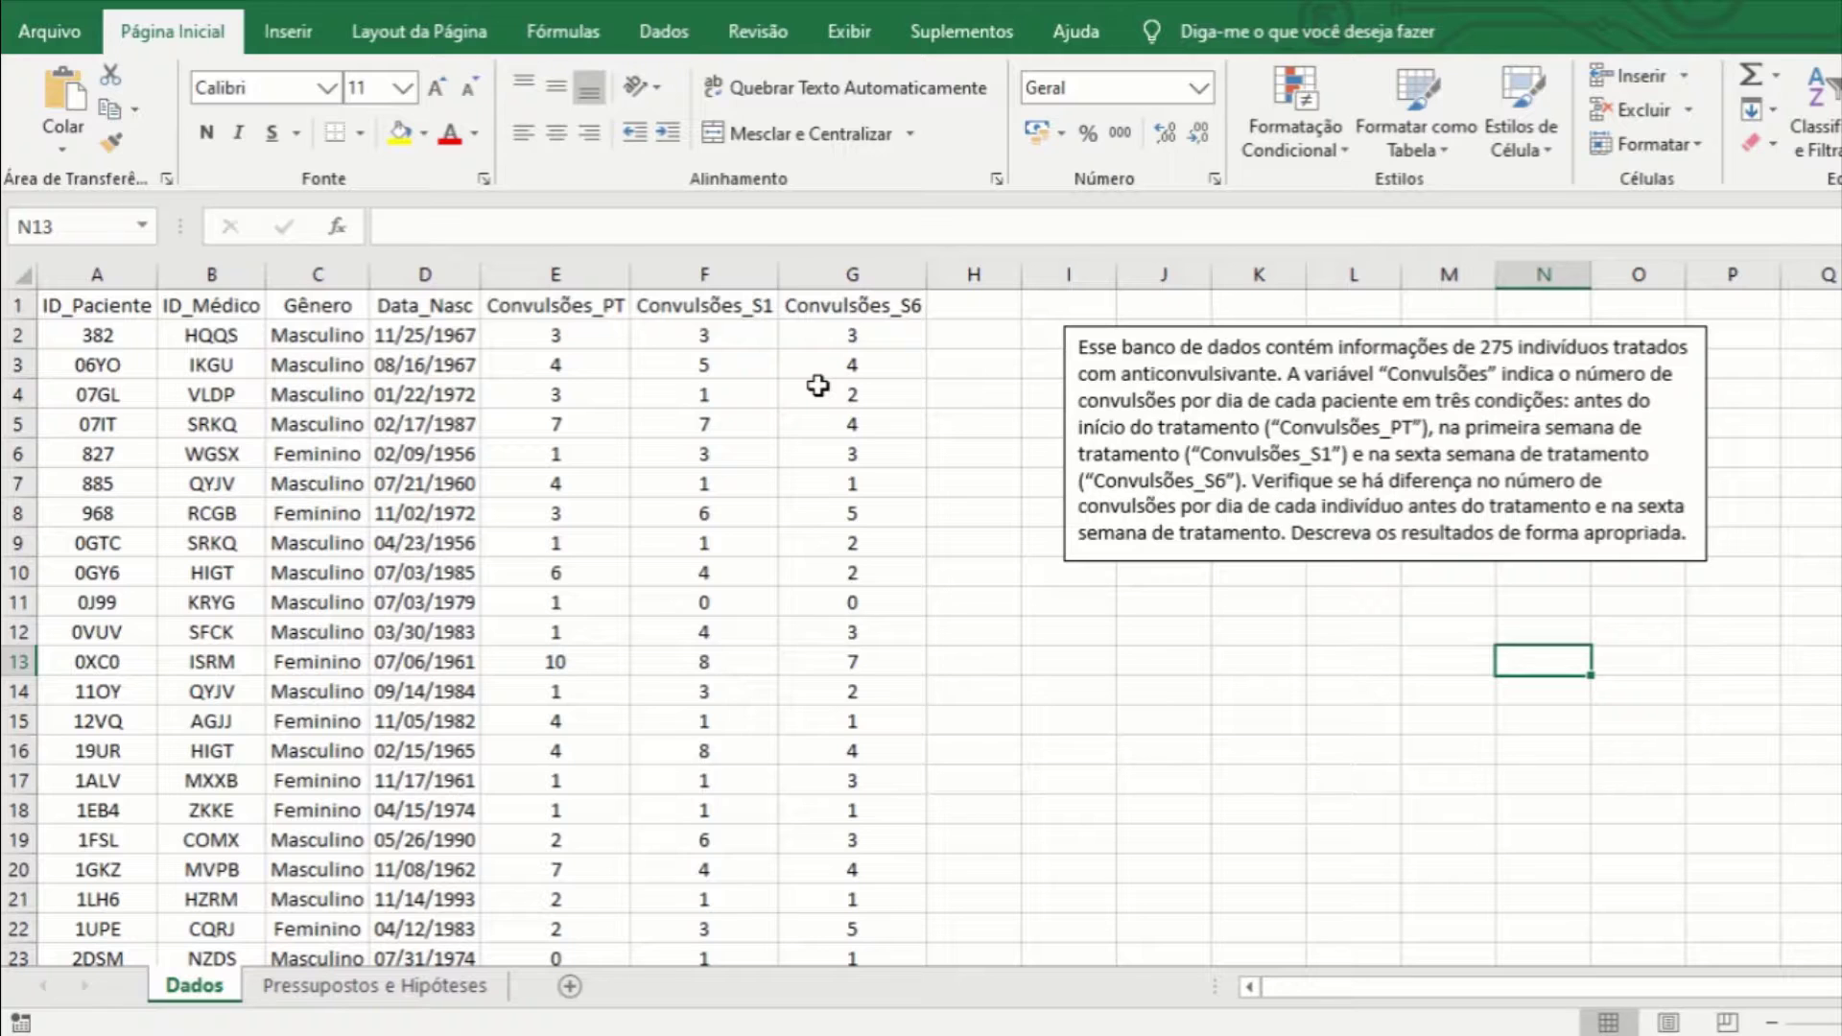
# Compare column E and G seizure counts (first patient, patient 885, E13's 10), then view Pressupostos e Hipóteses.
pyautogui.click(544, 333)
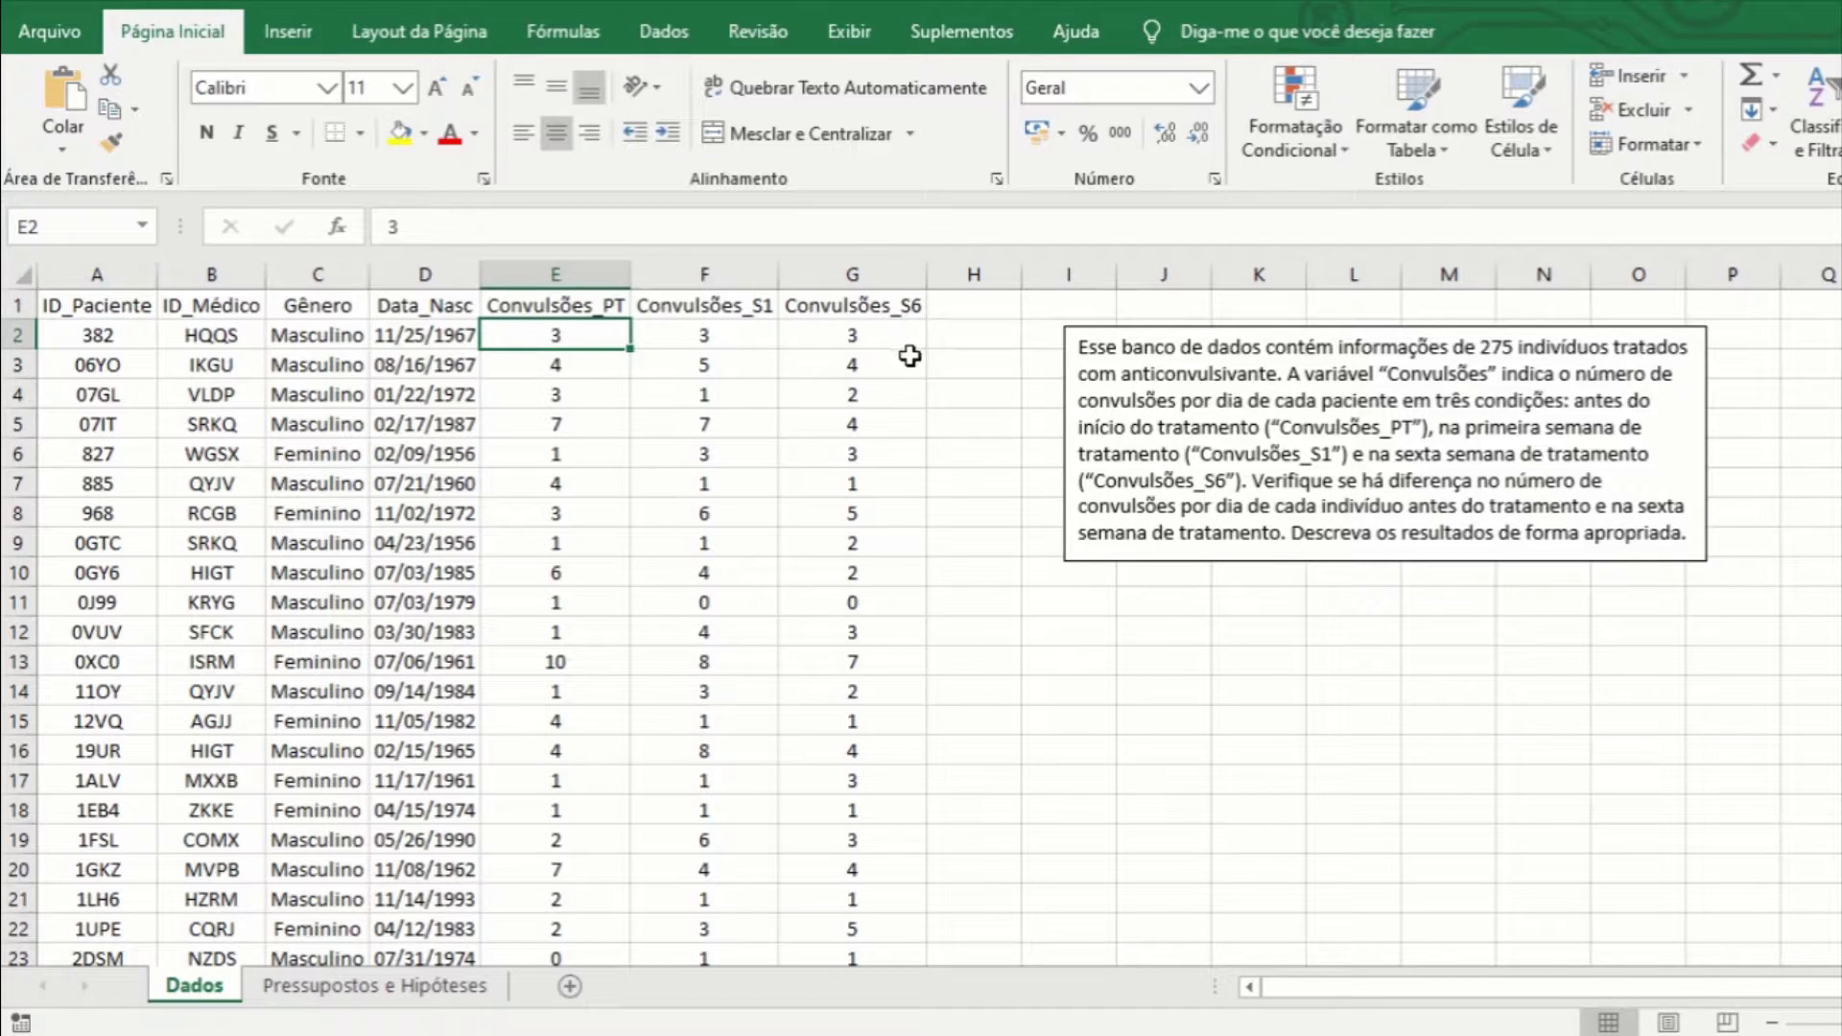
pyautogui.click(882, 337)
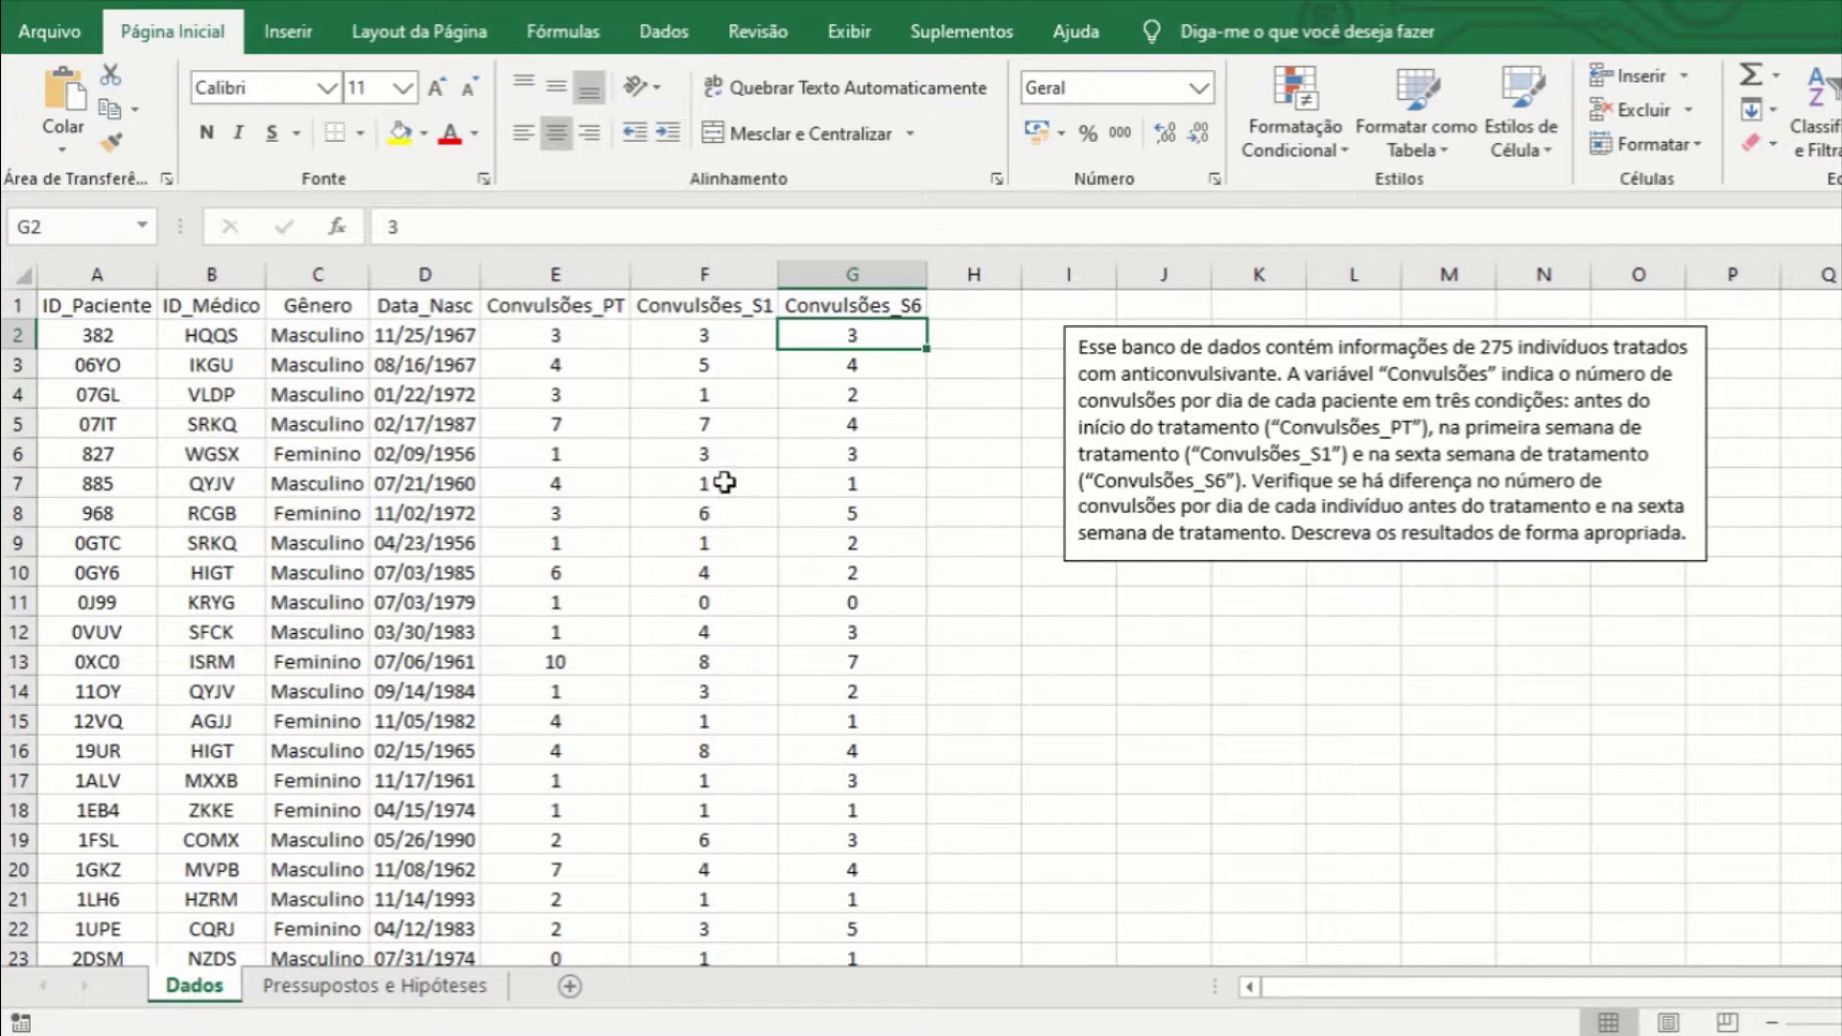
pyautogui.click(553, 486)
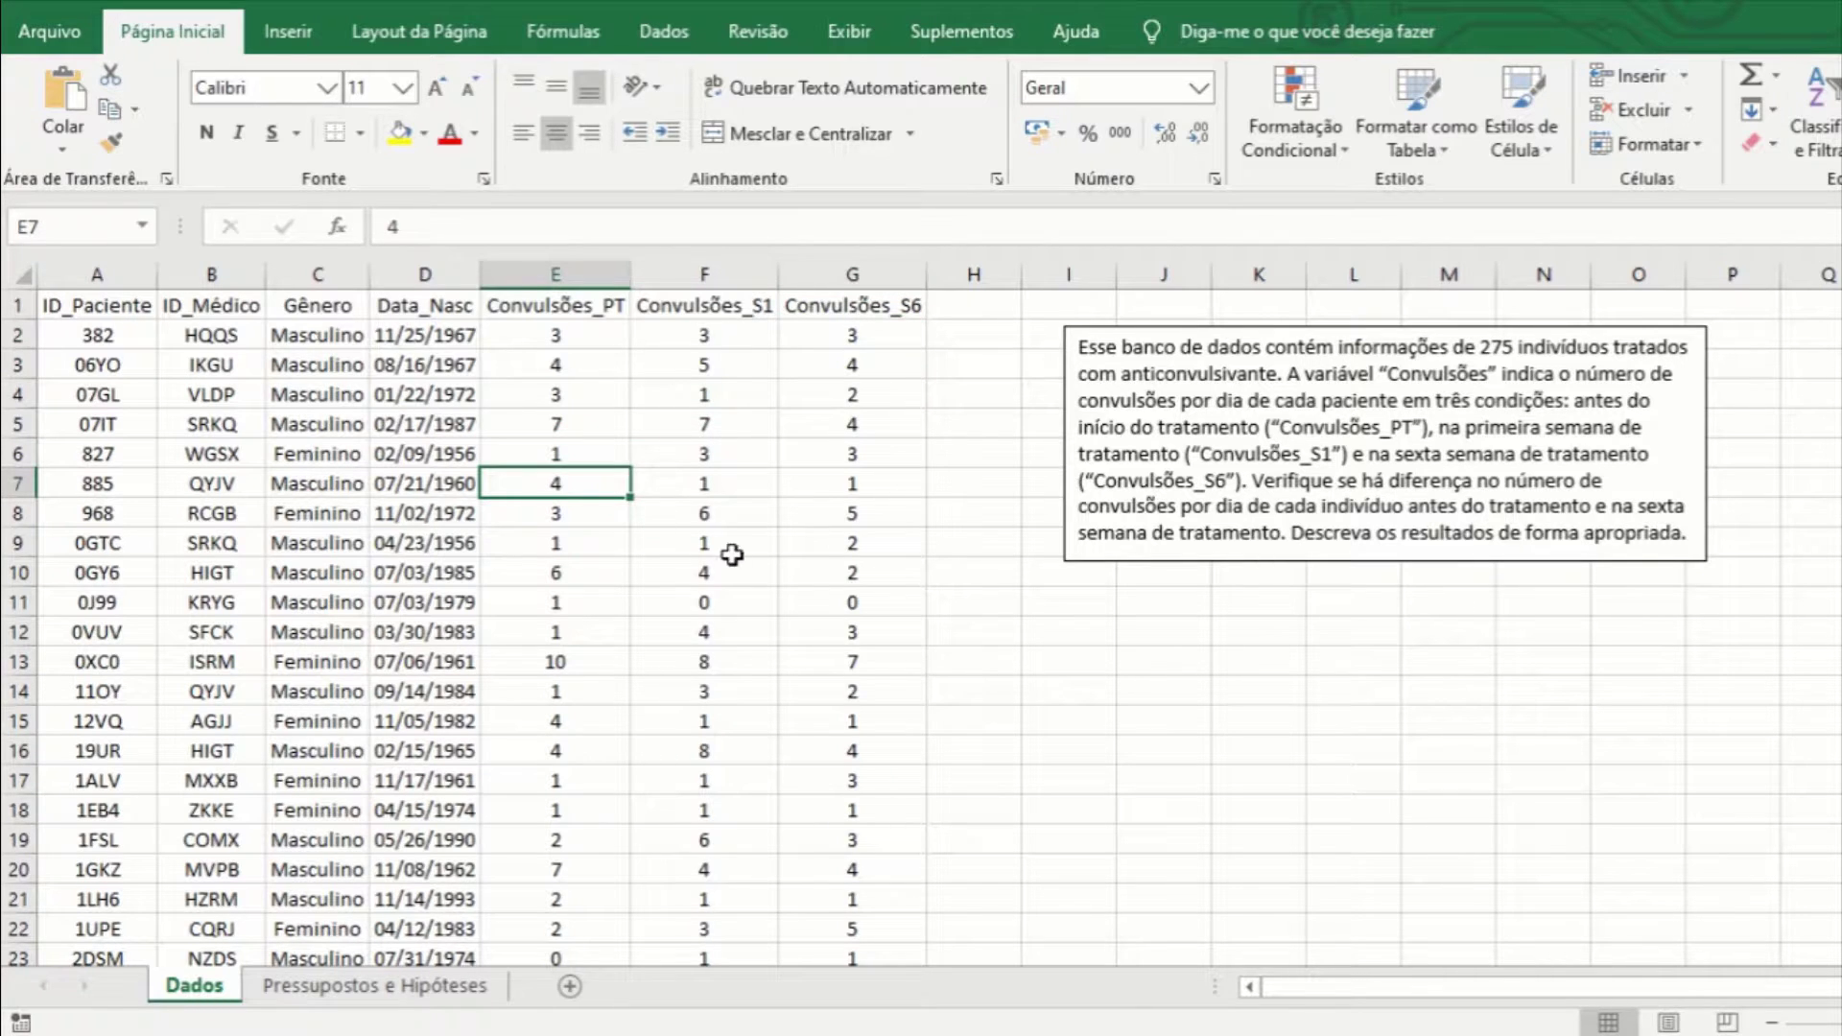
pyautogui.click(826, 488)
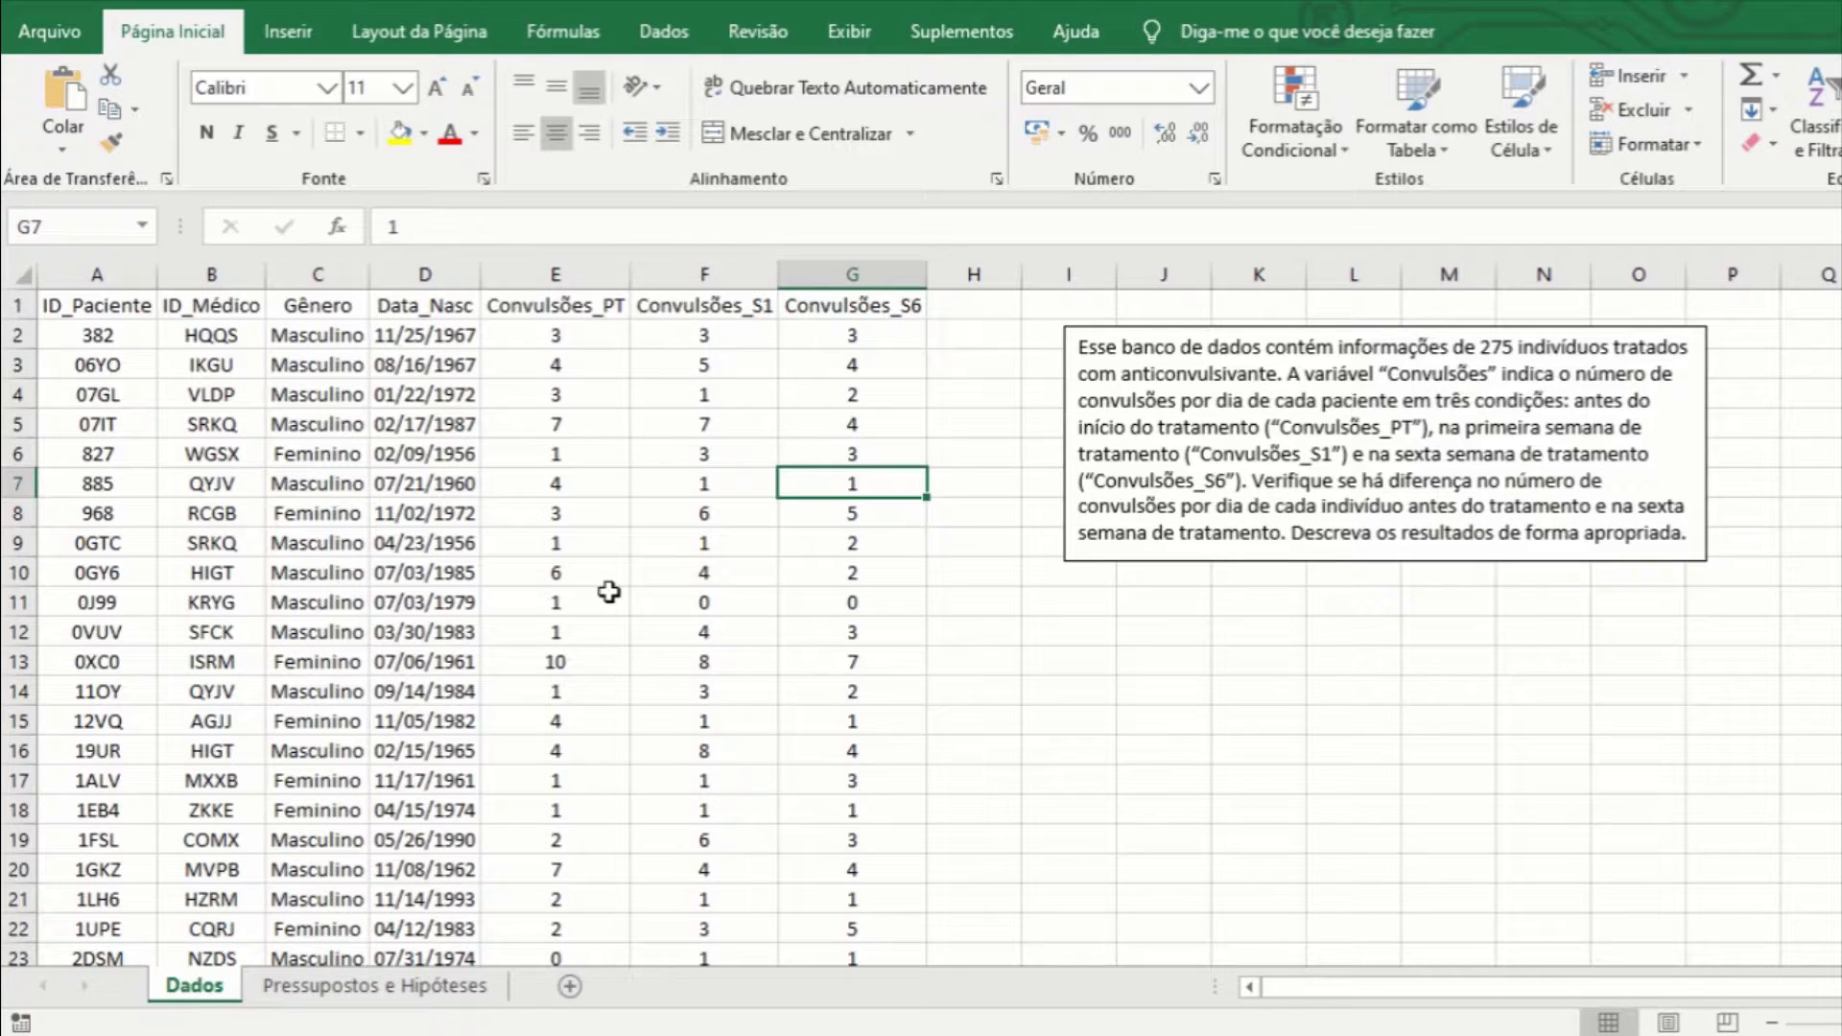
pyautogui.click(570, 694)
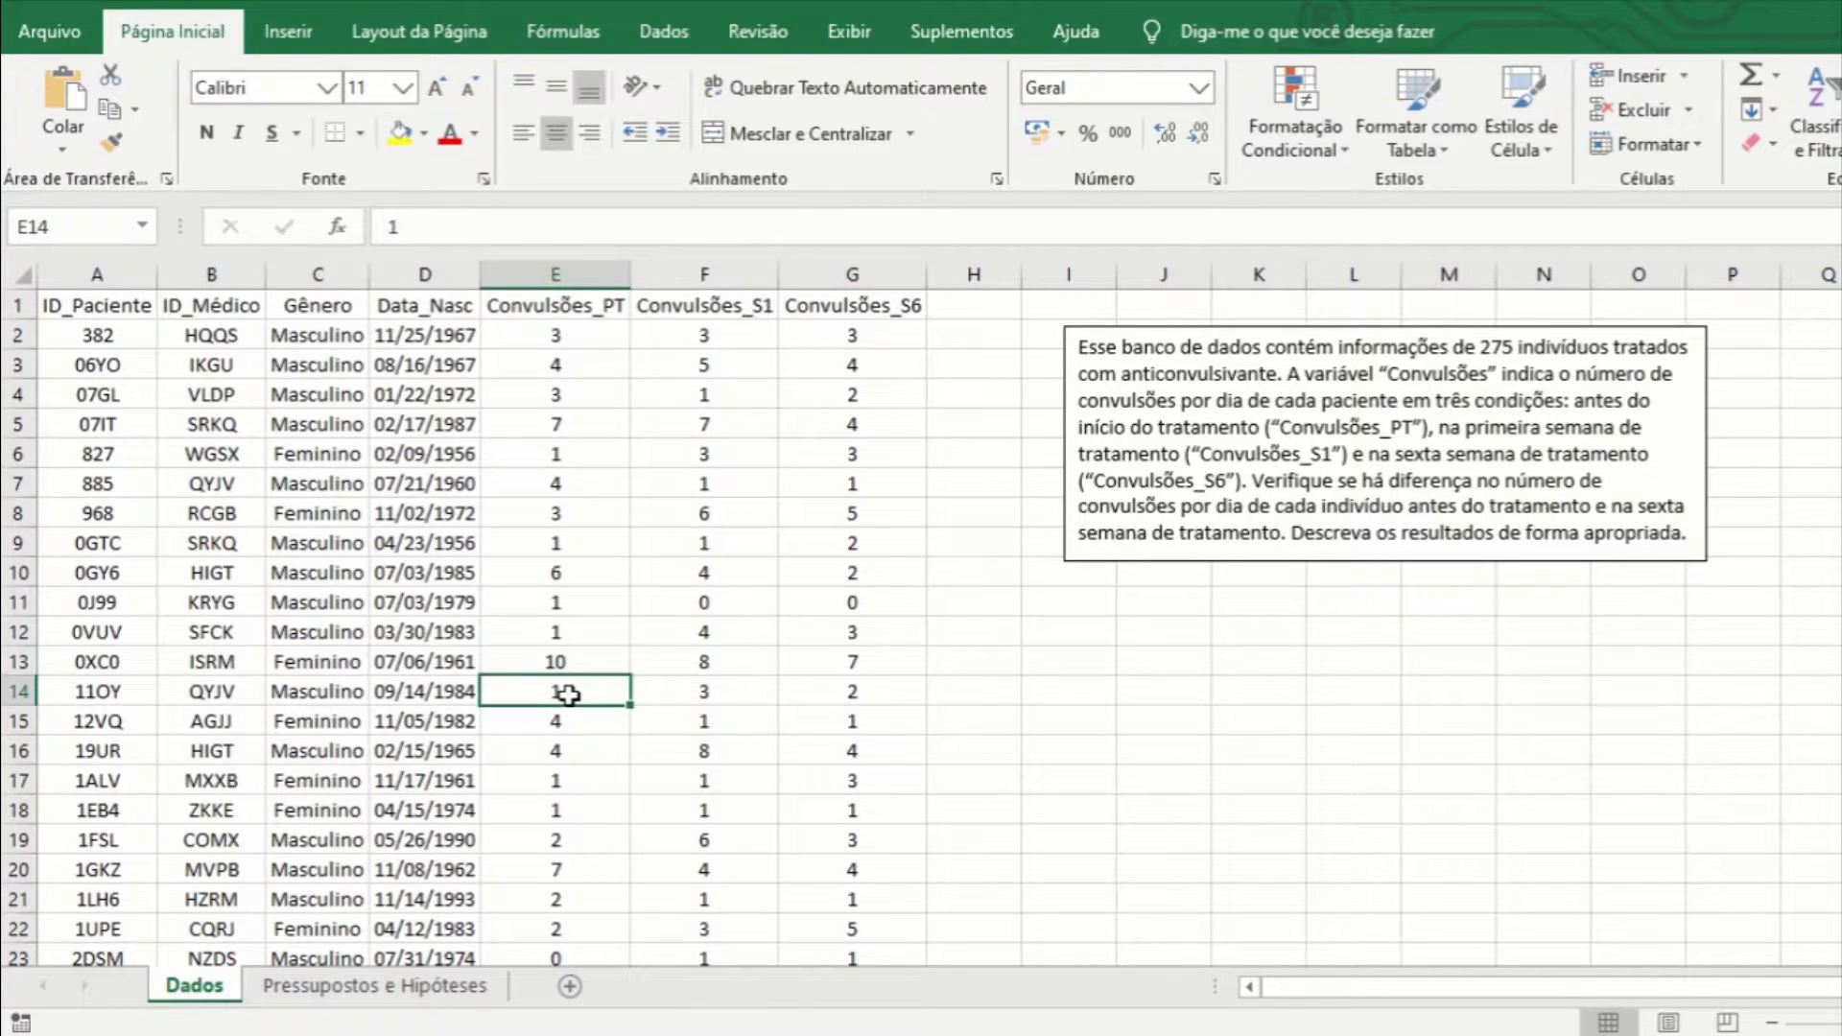
pyautogui.click(559, 666)
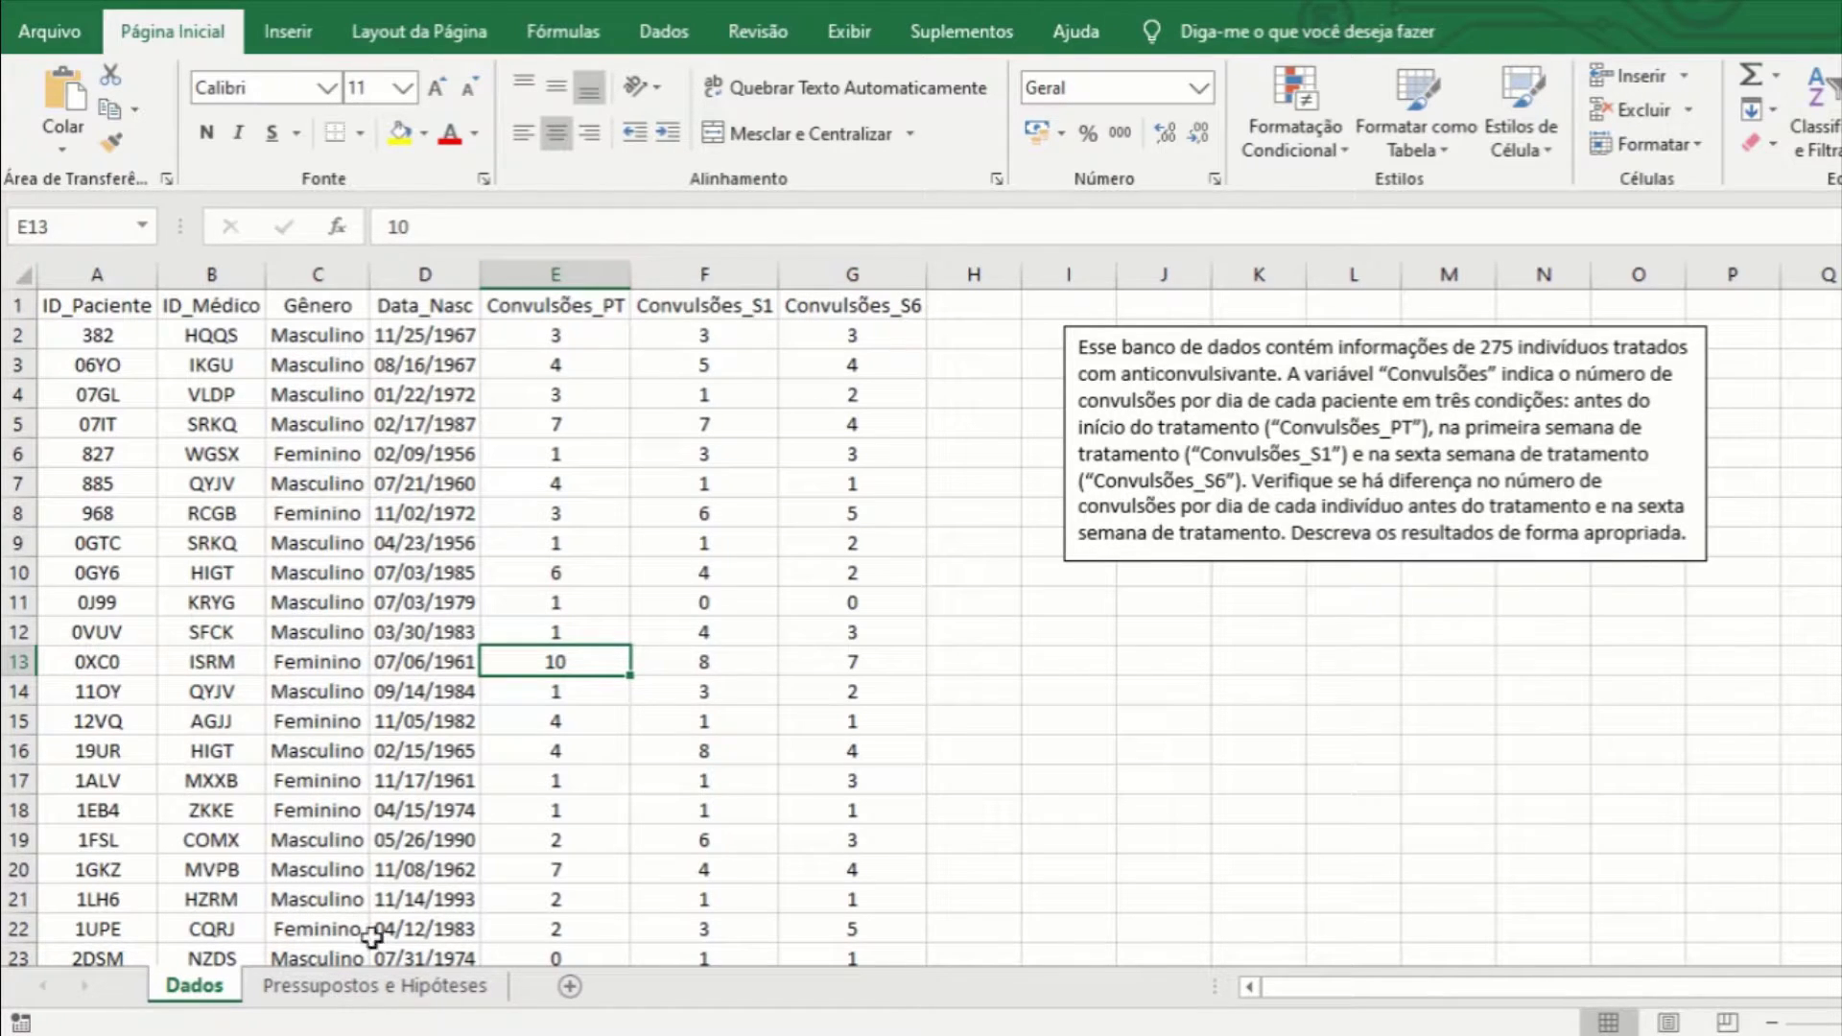
pyautogui.click(445, 988)
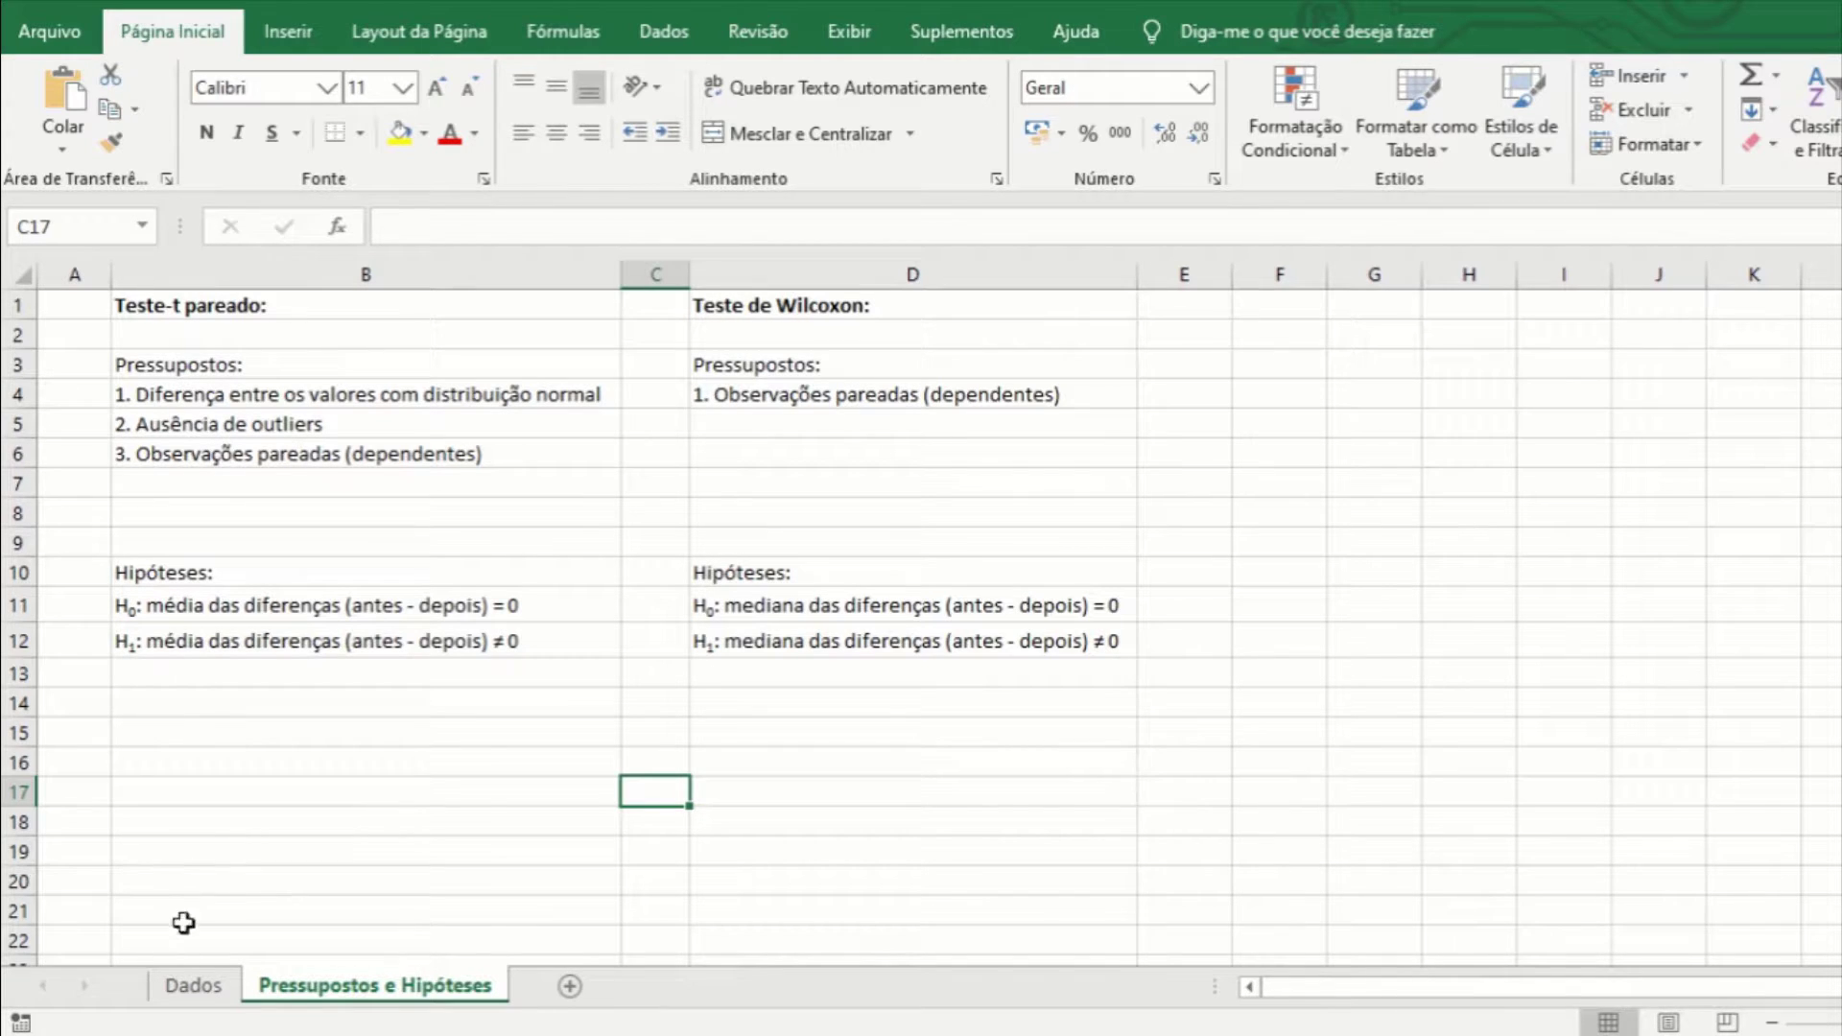
# On Dados, compare E2 with G2 and E3 with G3, glance at Pressupostos e Hipóteses, then return.
pyautogui.click(195, 988)
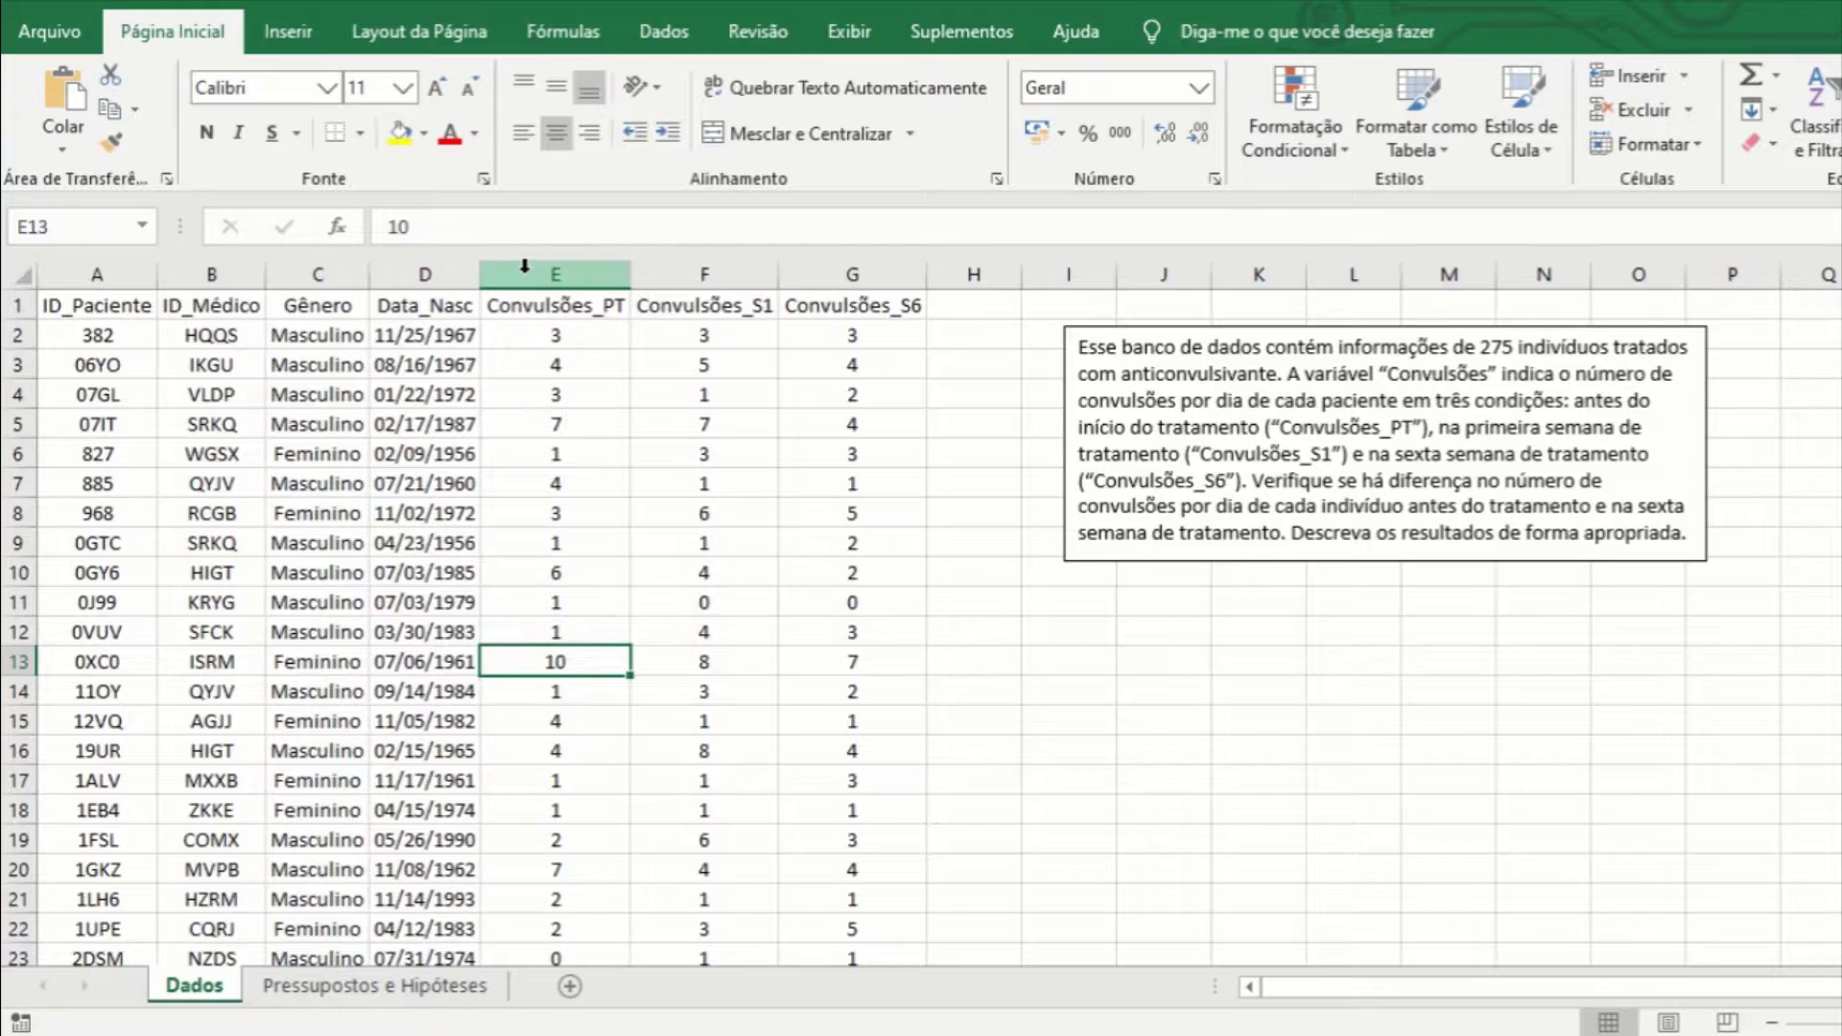
pyautogui.click(542, 333)
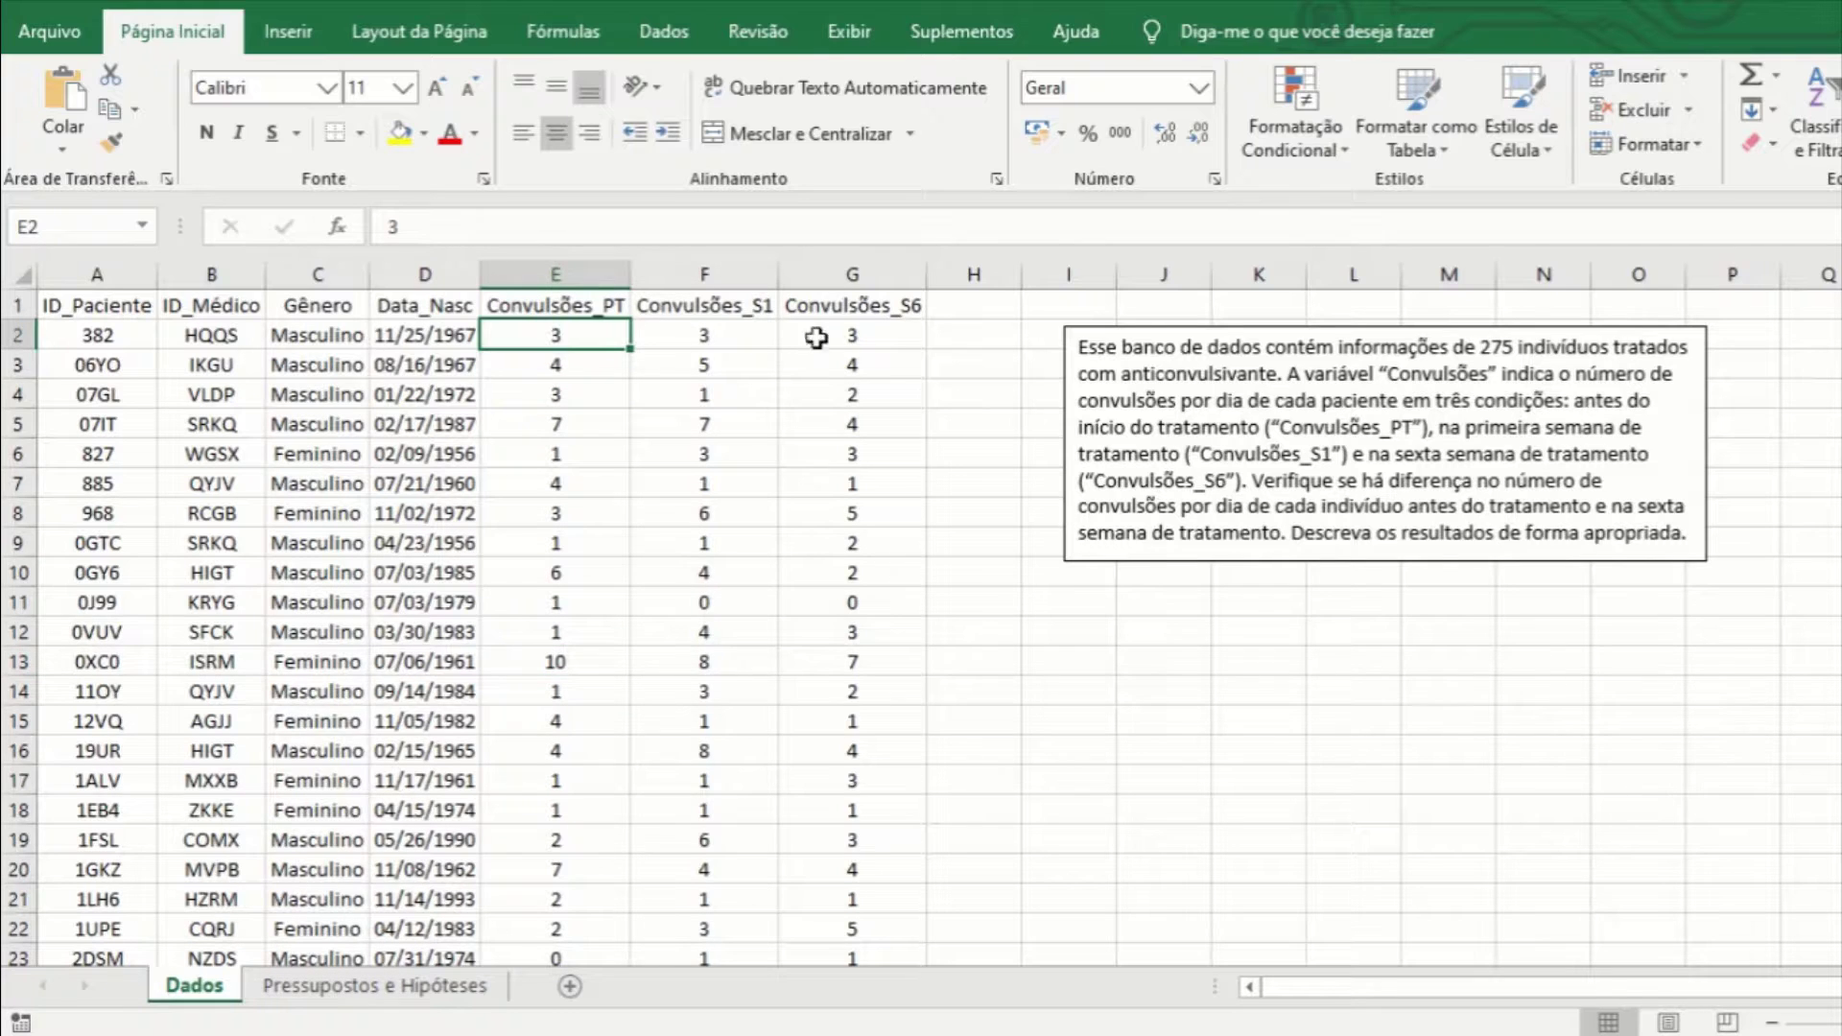
pyautogui.click(866, 338)
pyautogui.click(537, 359)
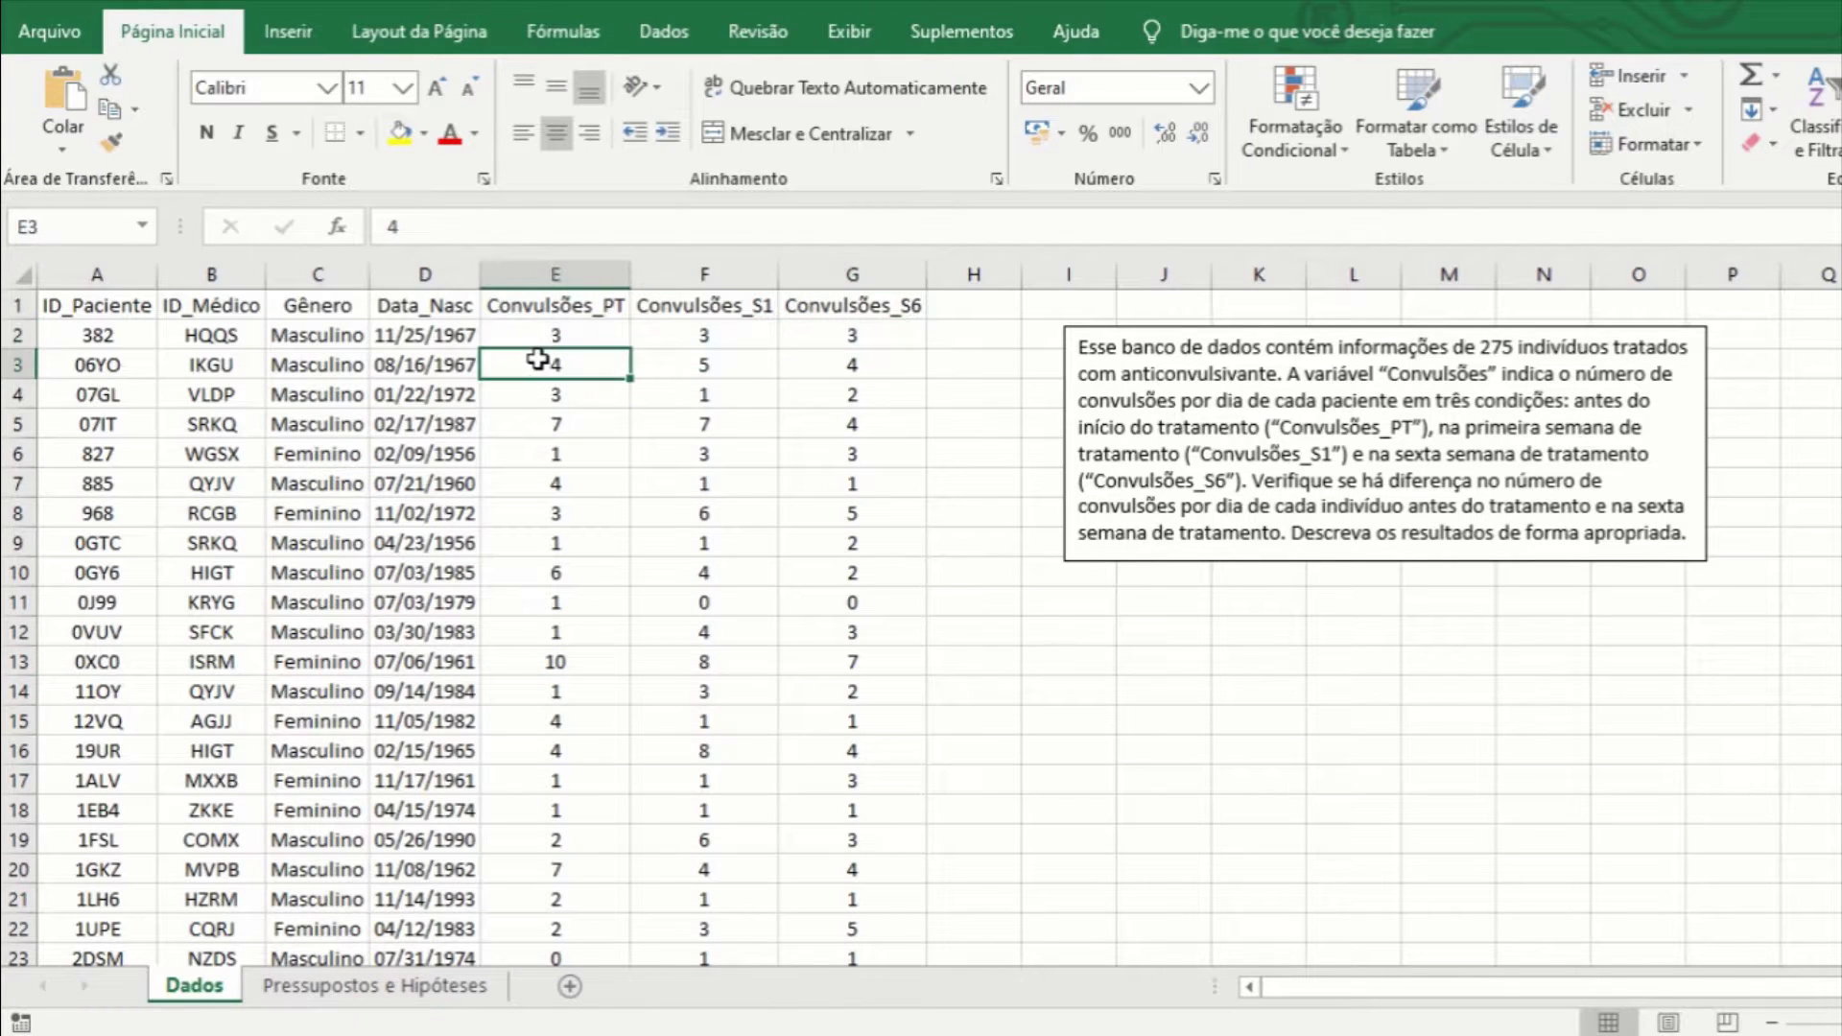
pyautogui.click(806, 361)
pyautogui.click(372, 986)
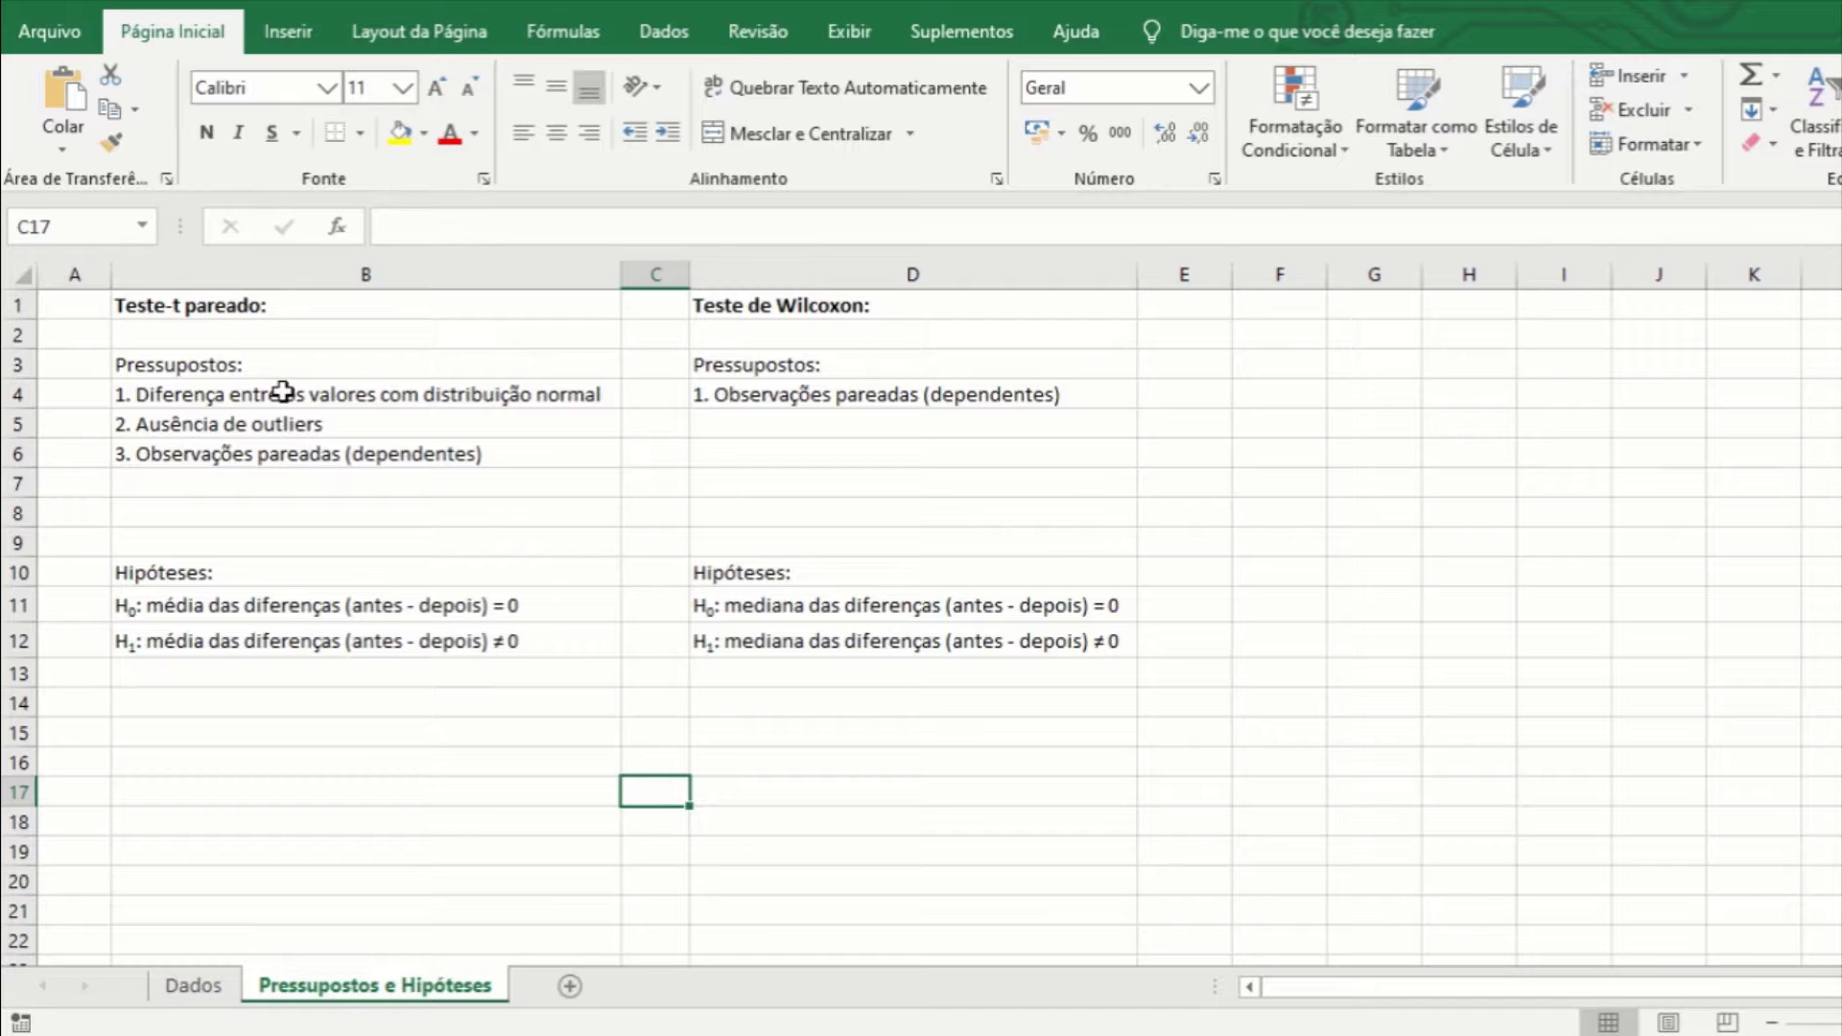
pyautogui.click(197, 988)
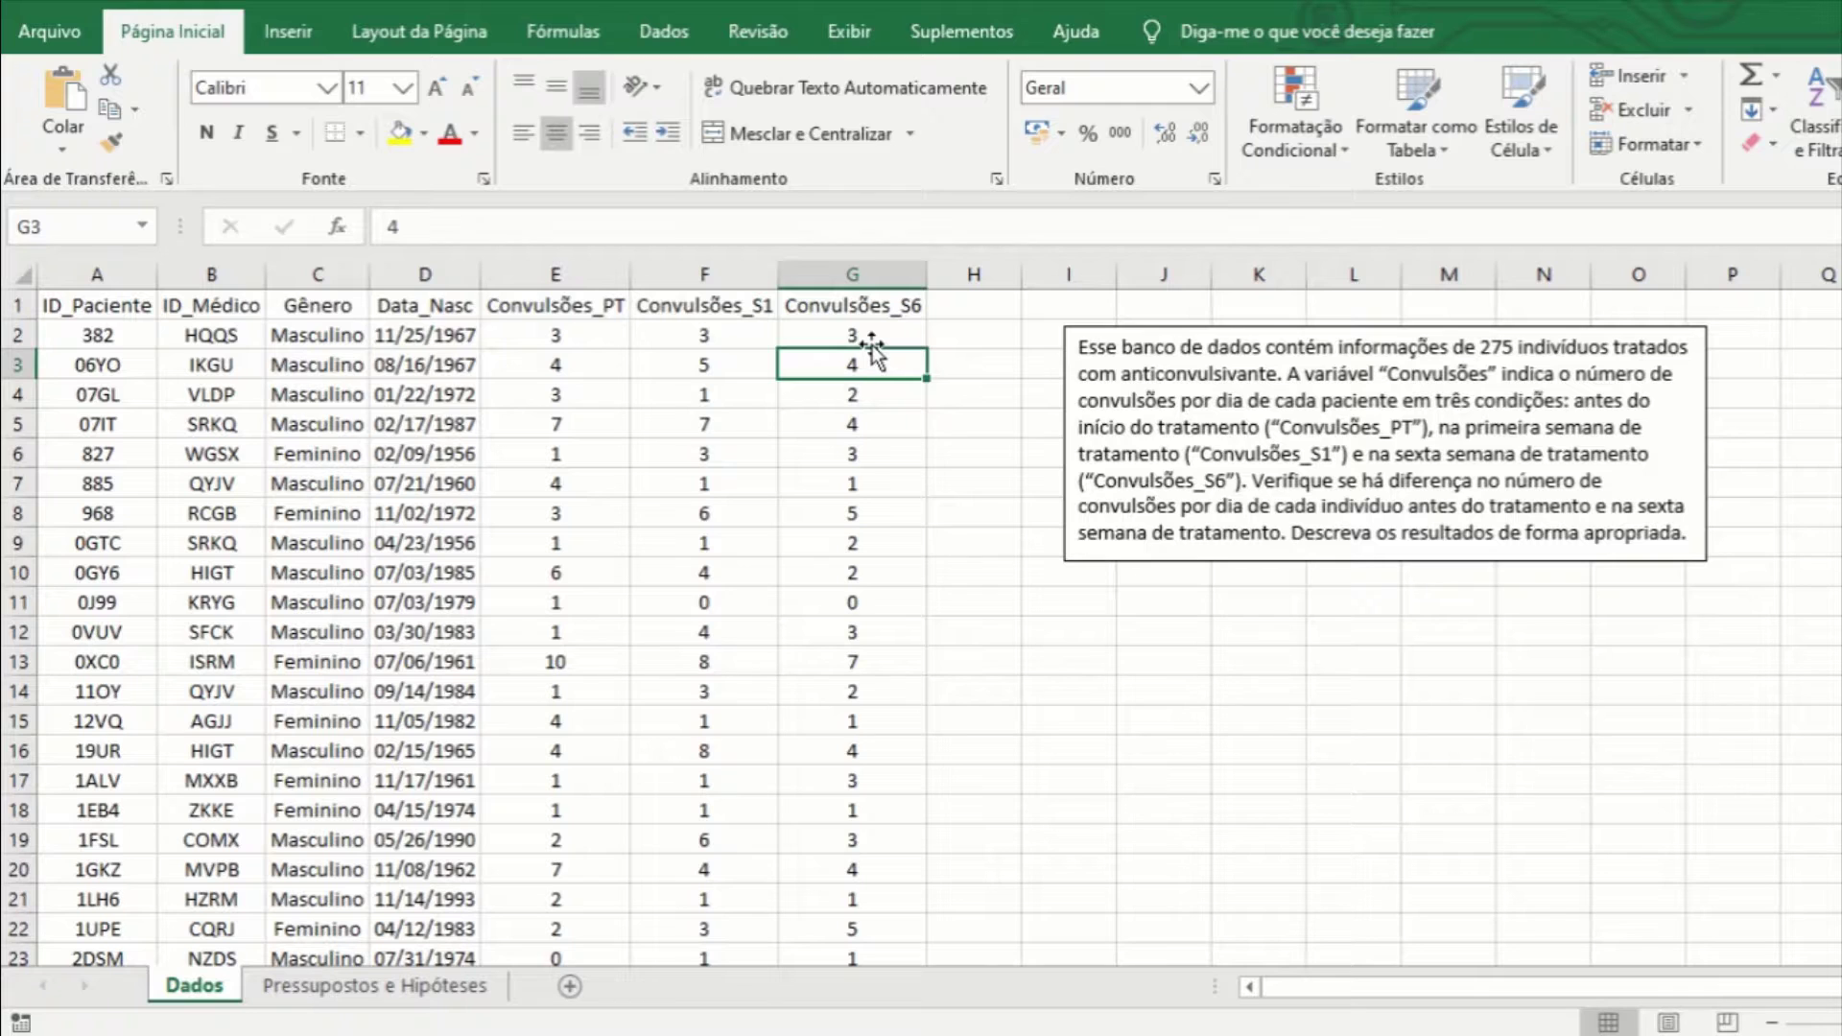
# Show the Pressupostos e Hipóteses sheet with the paired t-test and Wilcoxon hypotheses.
pyautogui.click(376, 989)
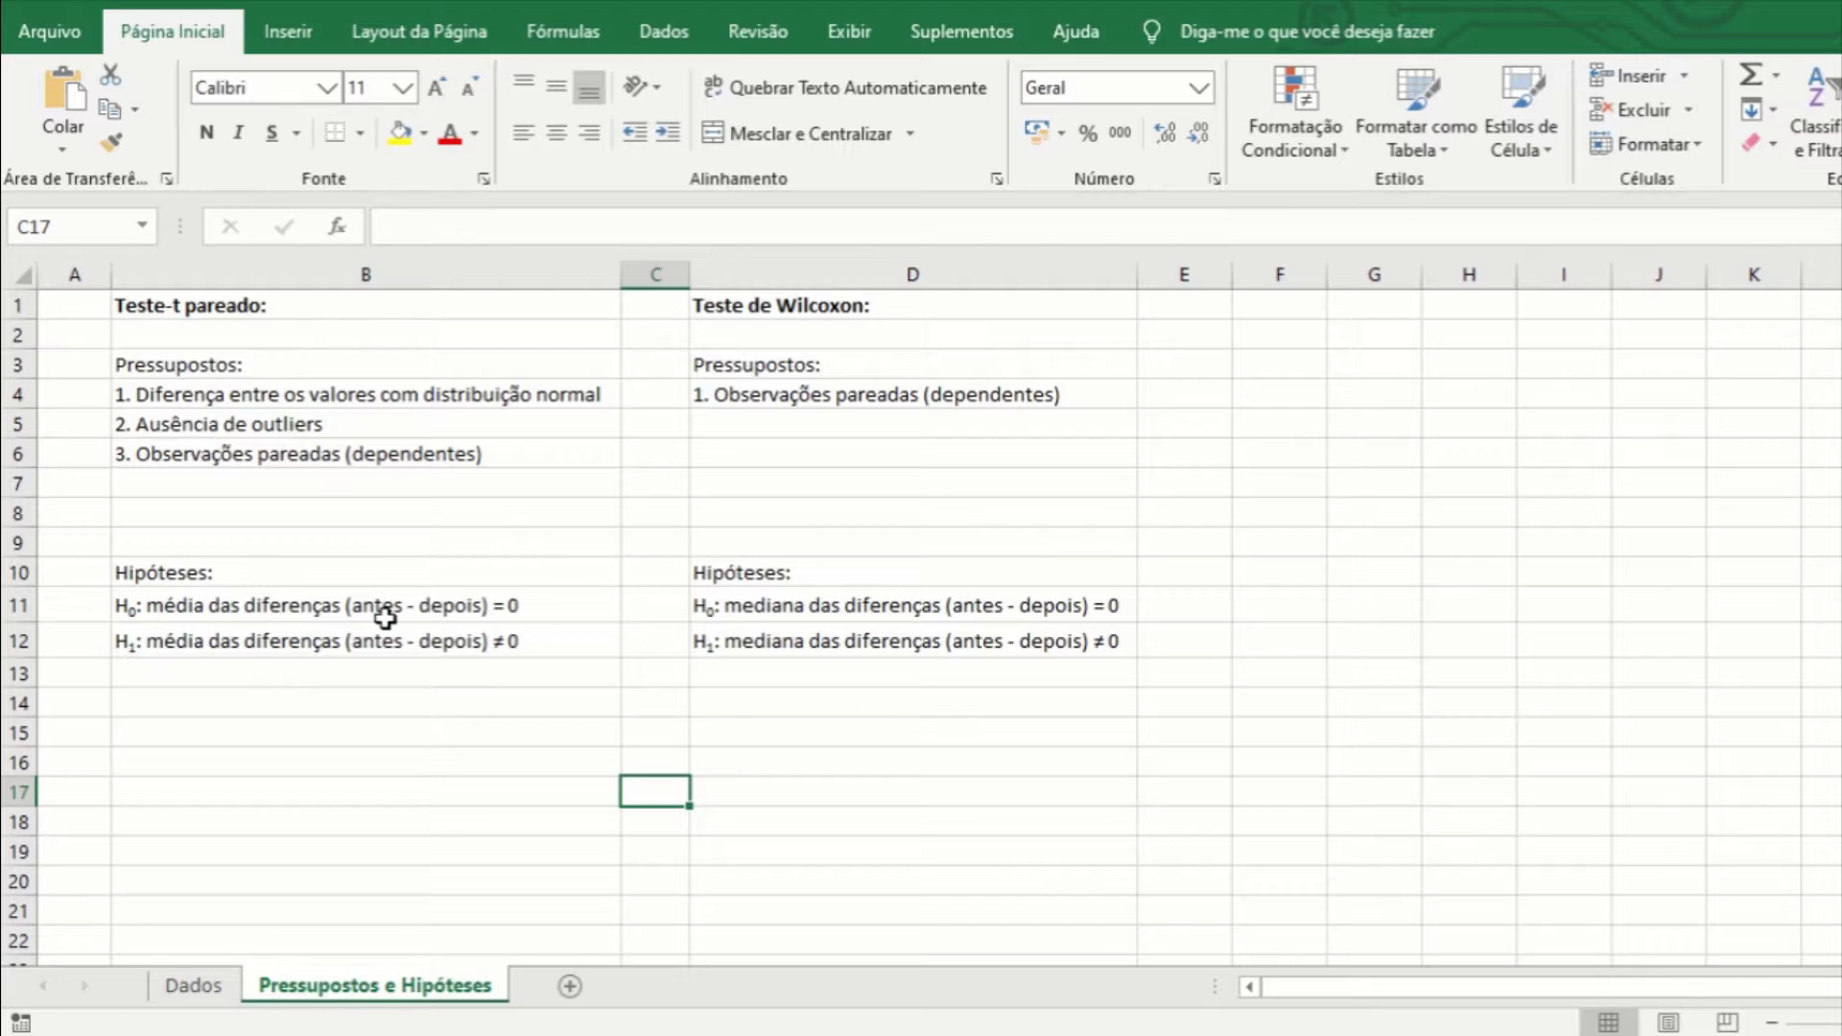
# On the Dados sheet, move the task description text box right, clear of column H.
pyautogui.click(192, 985)
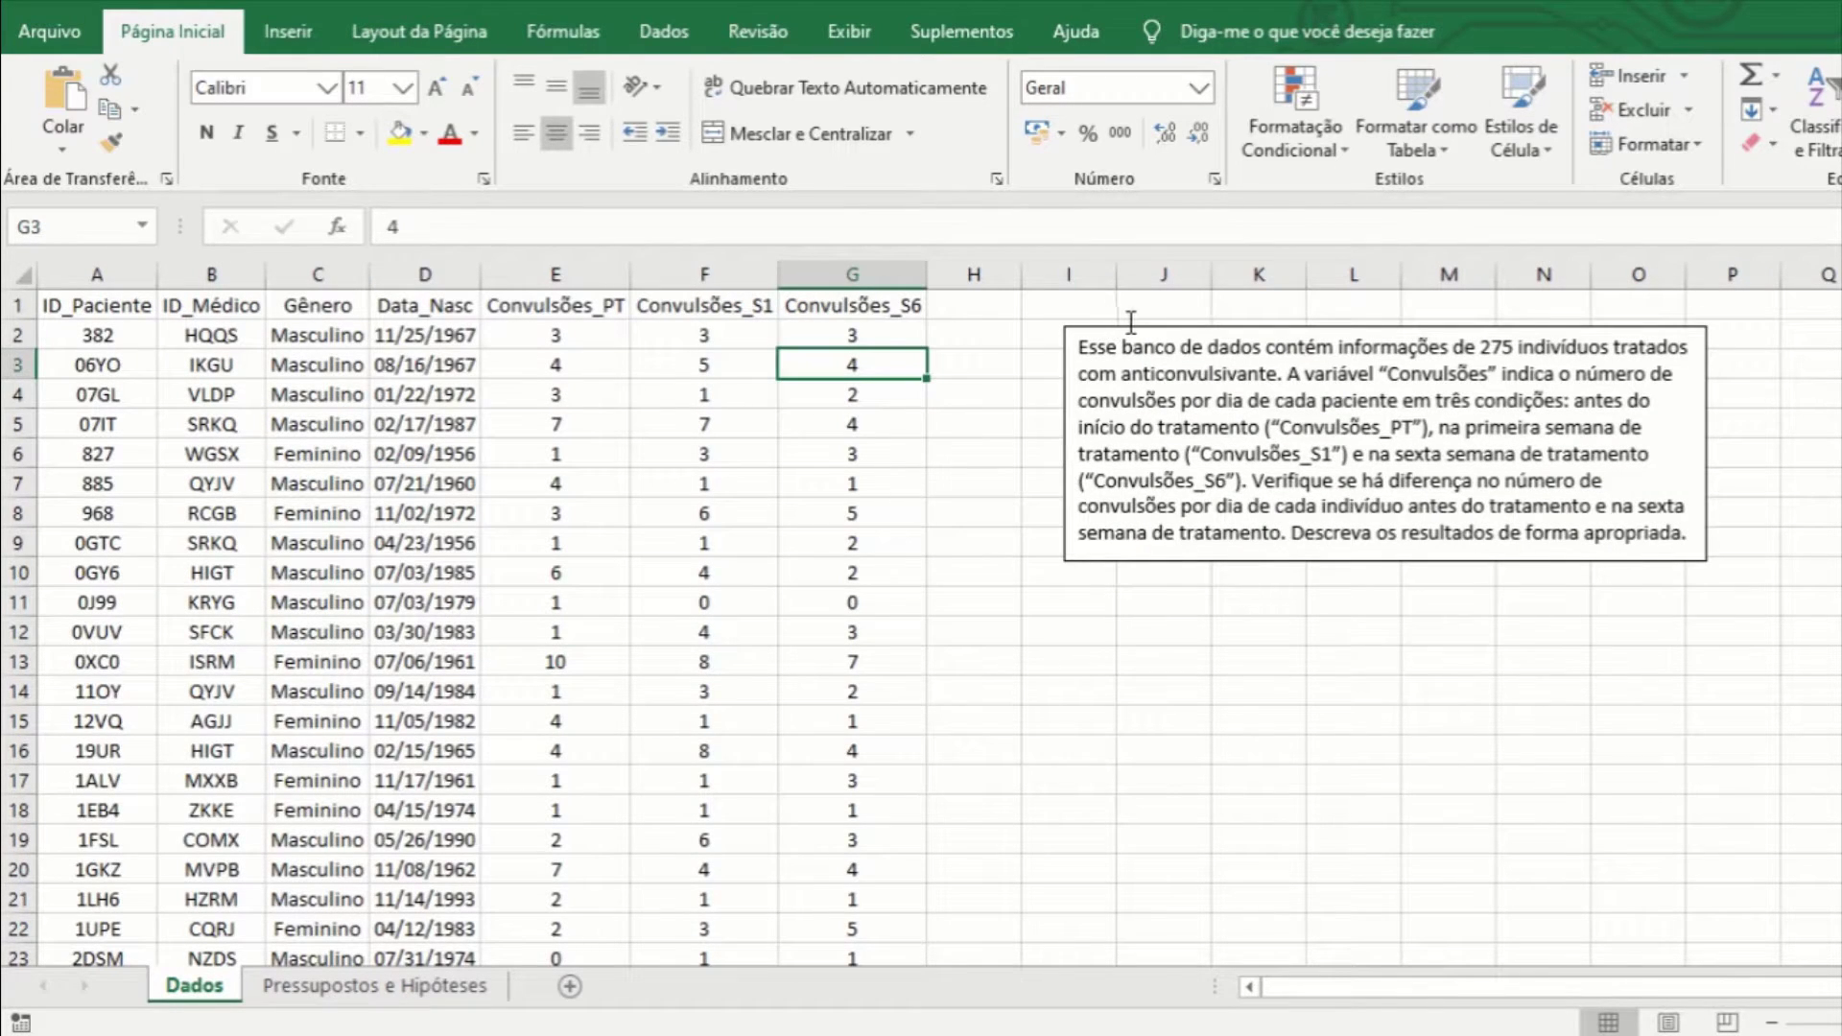
pyautogui.click(1167, 563)
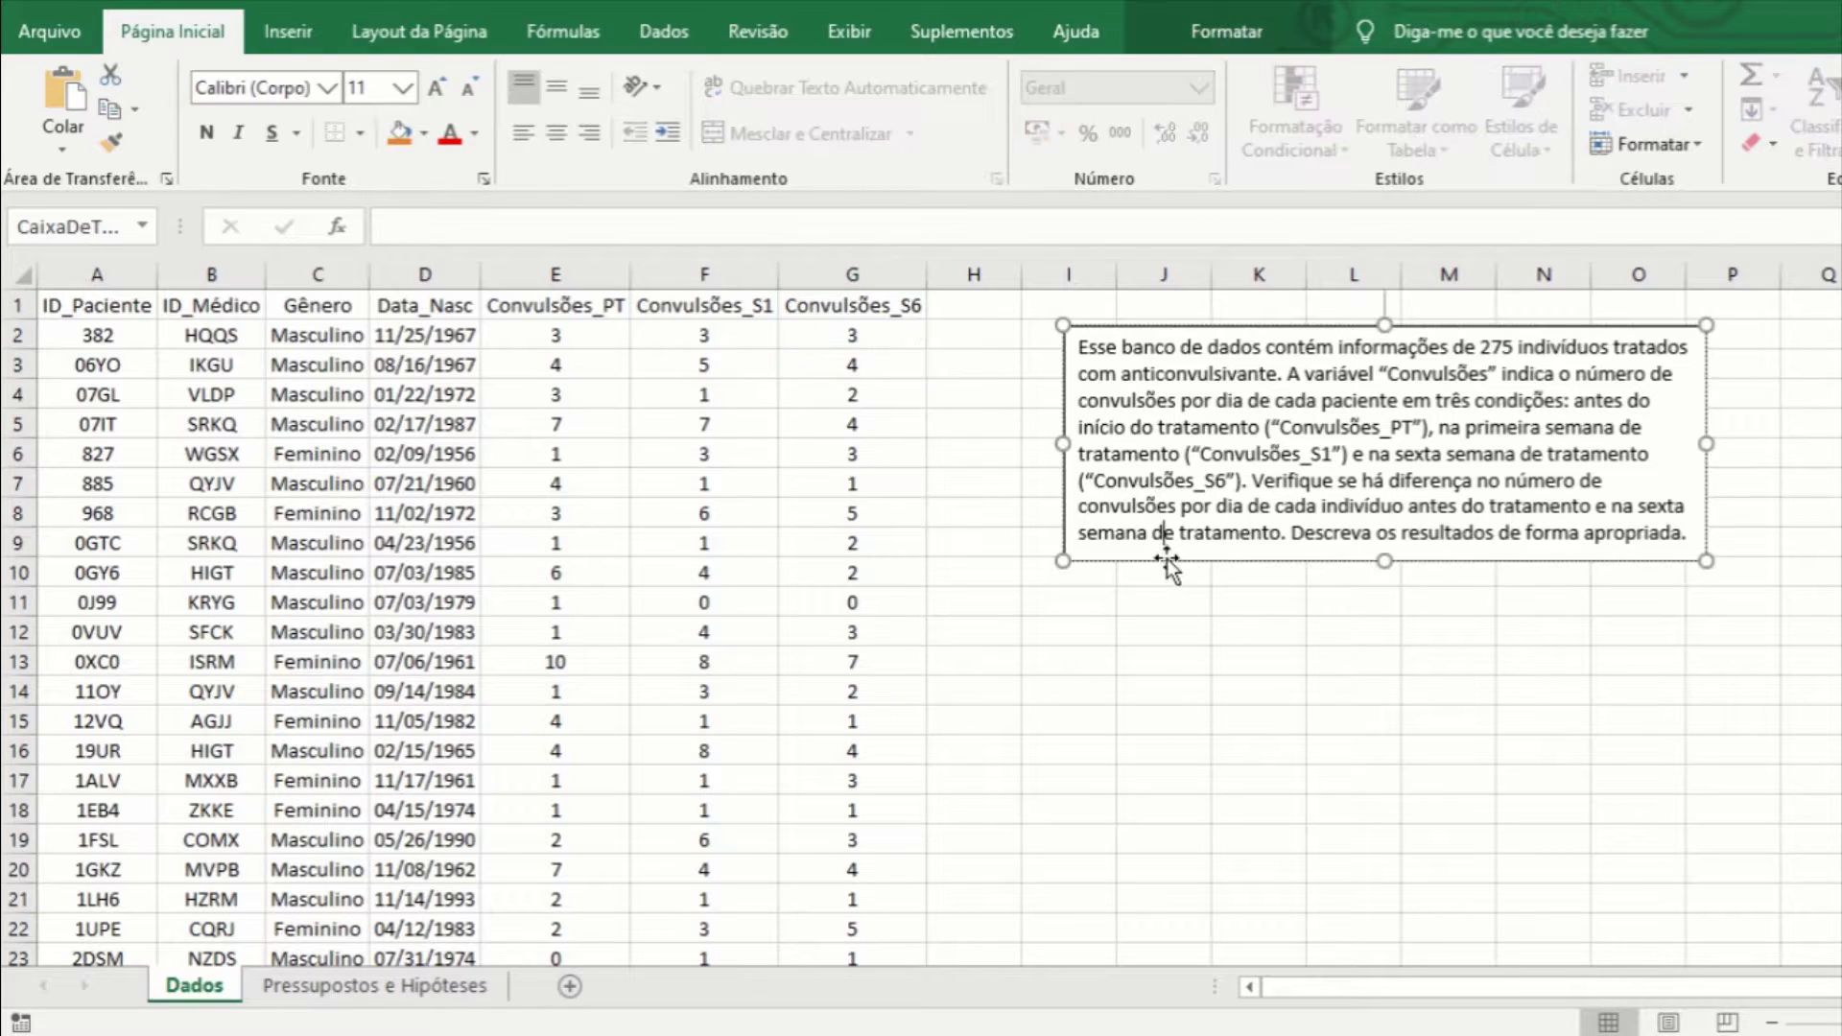
pyautogui.moveTo(1167, 563); pyautogui.dragTo(1280, 558)
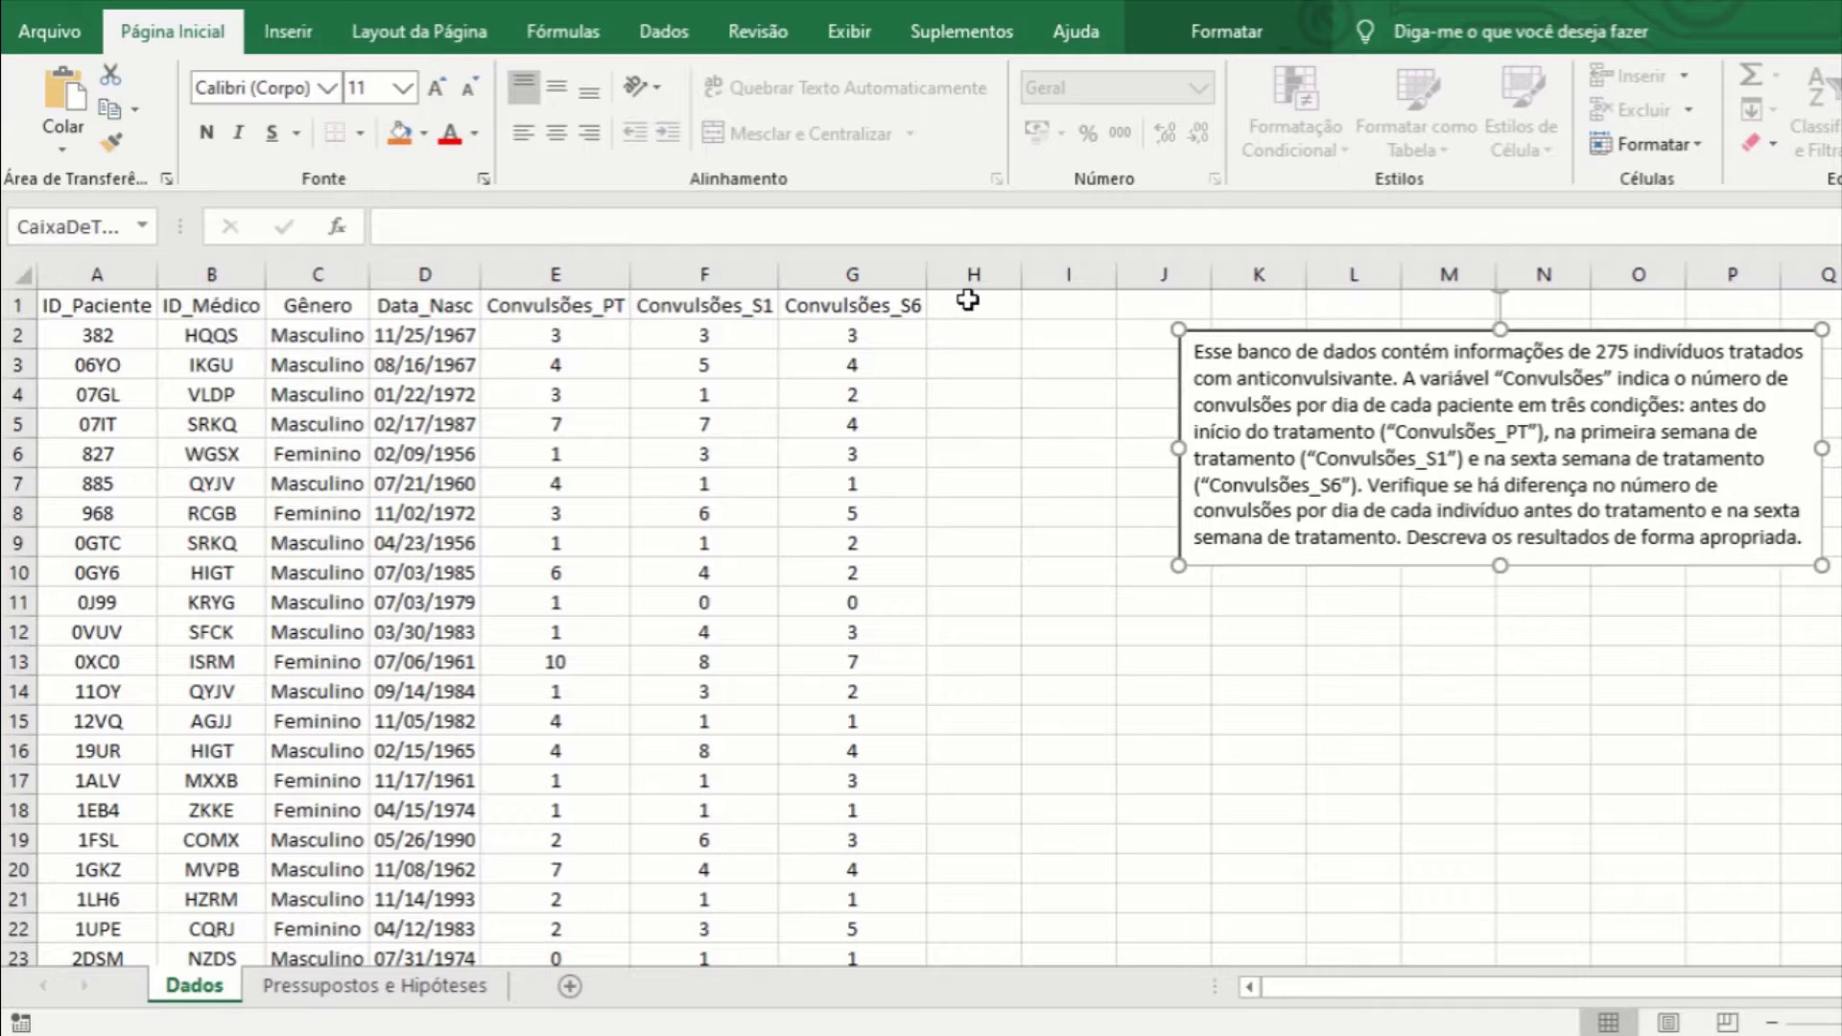
# Add a 'Diferença' header in H1, autofit column H, and check G2 and E2 before selecting H2.
pyautogui.click(968, 301)
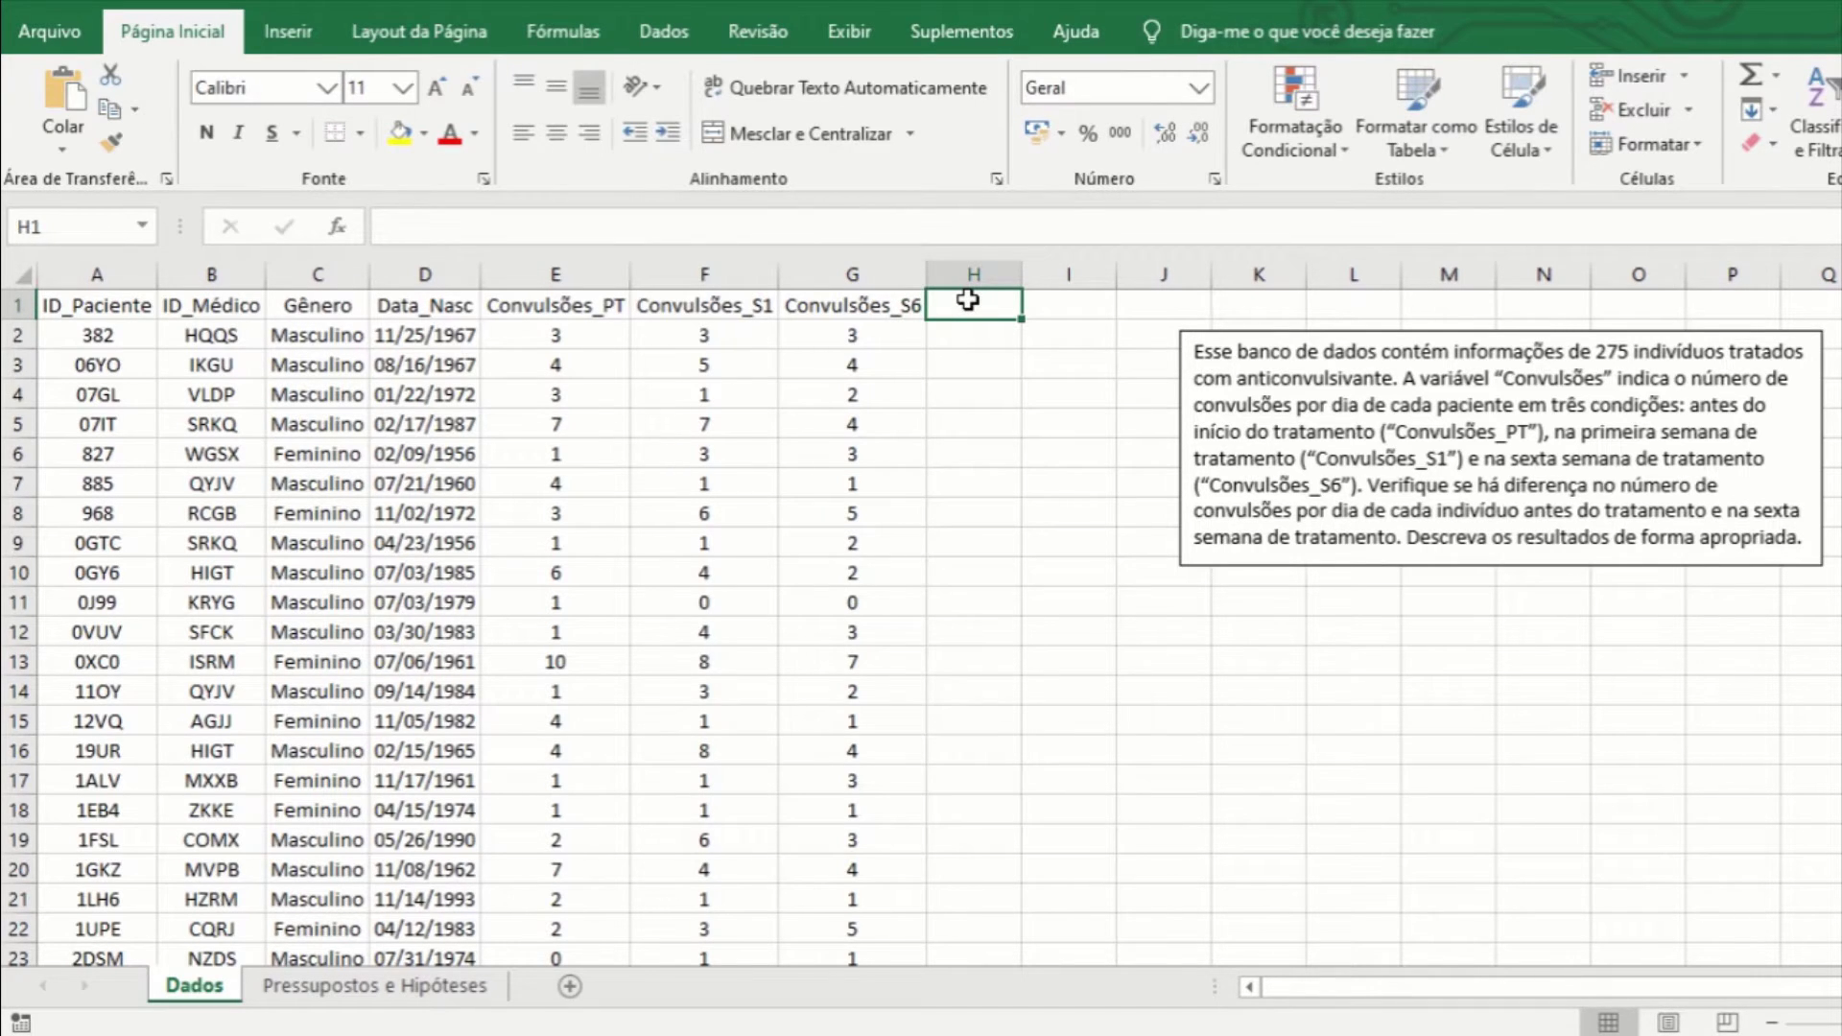
pyautogui.write('Diferen')
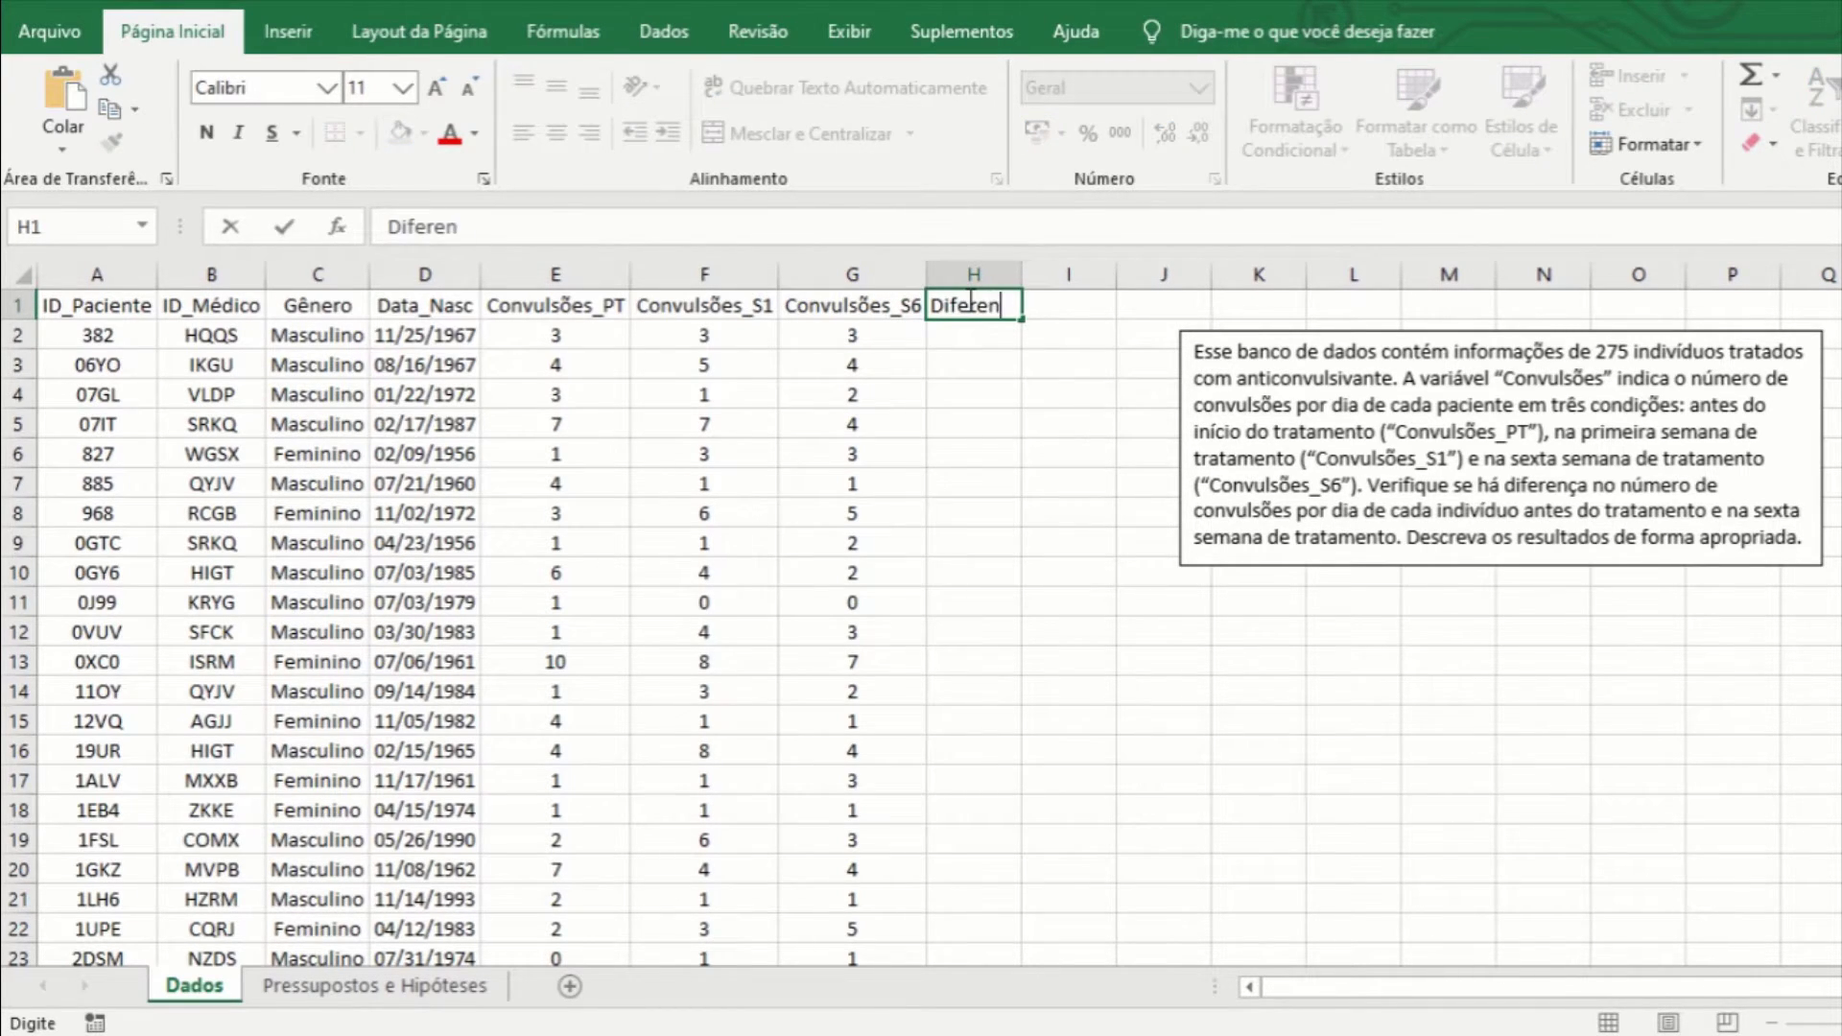
pyautogui.write('ça')
pyautogui.click(1062, 342)
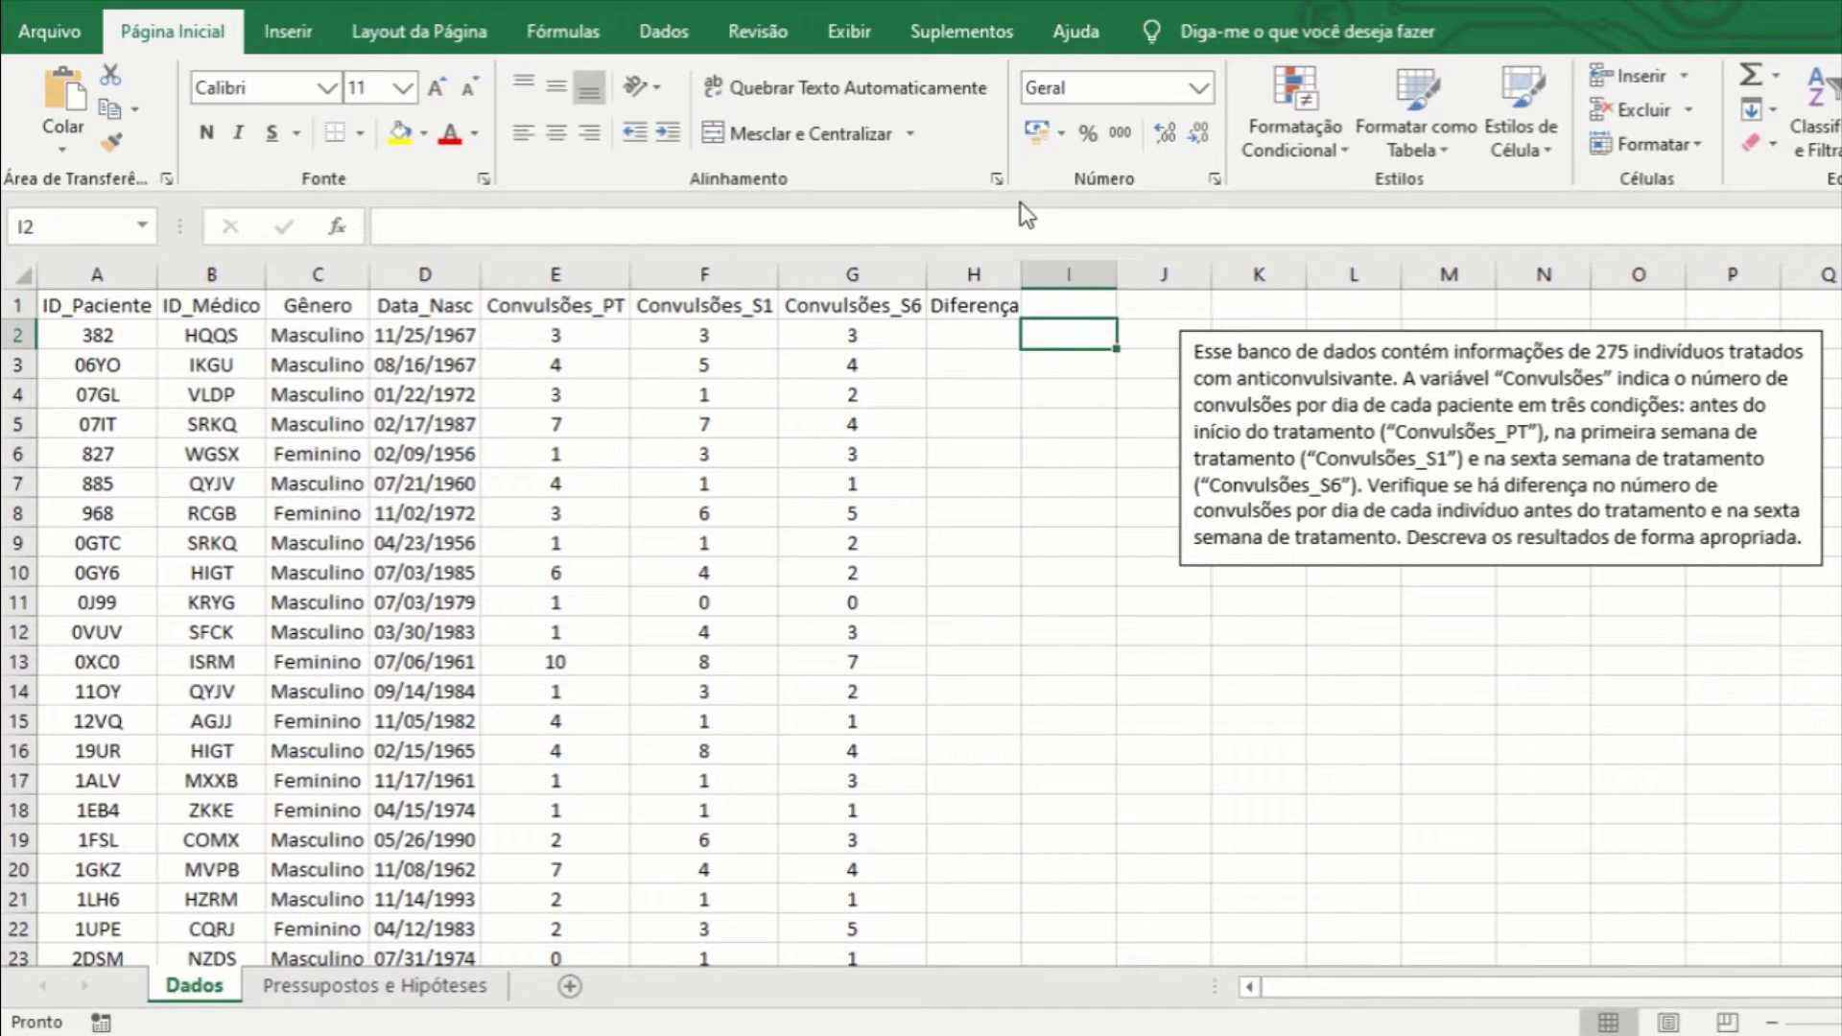
pyautogui.doubleClick(1020, 266)
pyautogui.click(998, 343)
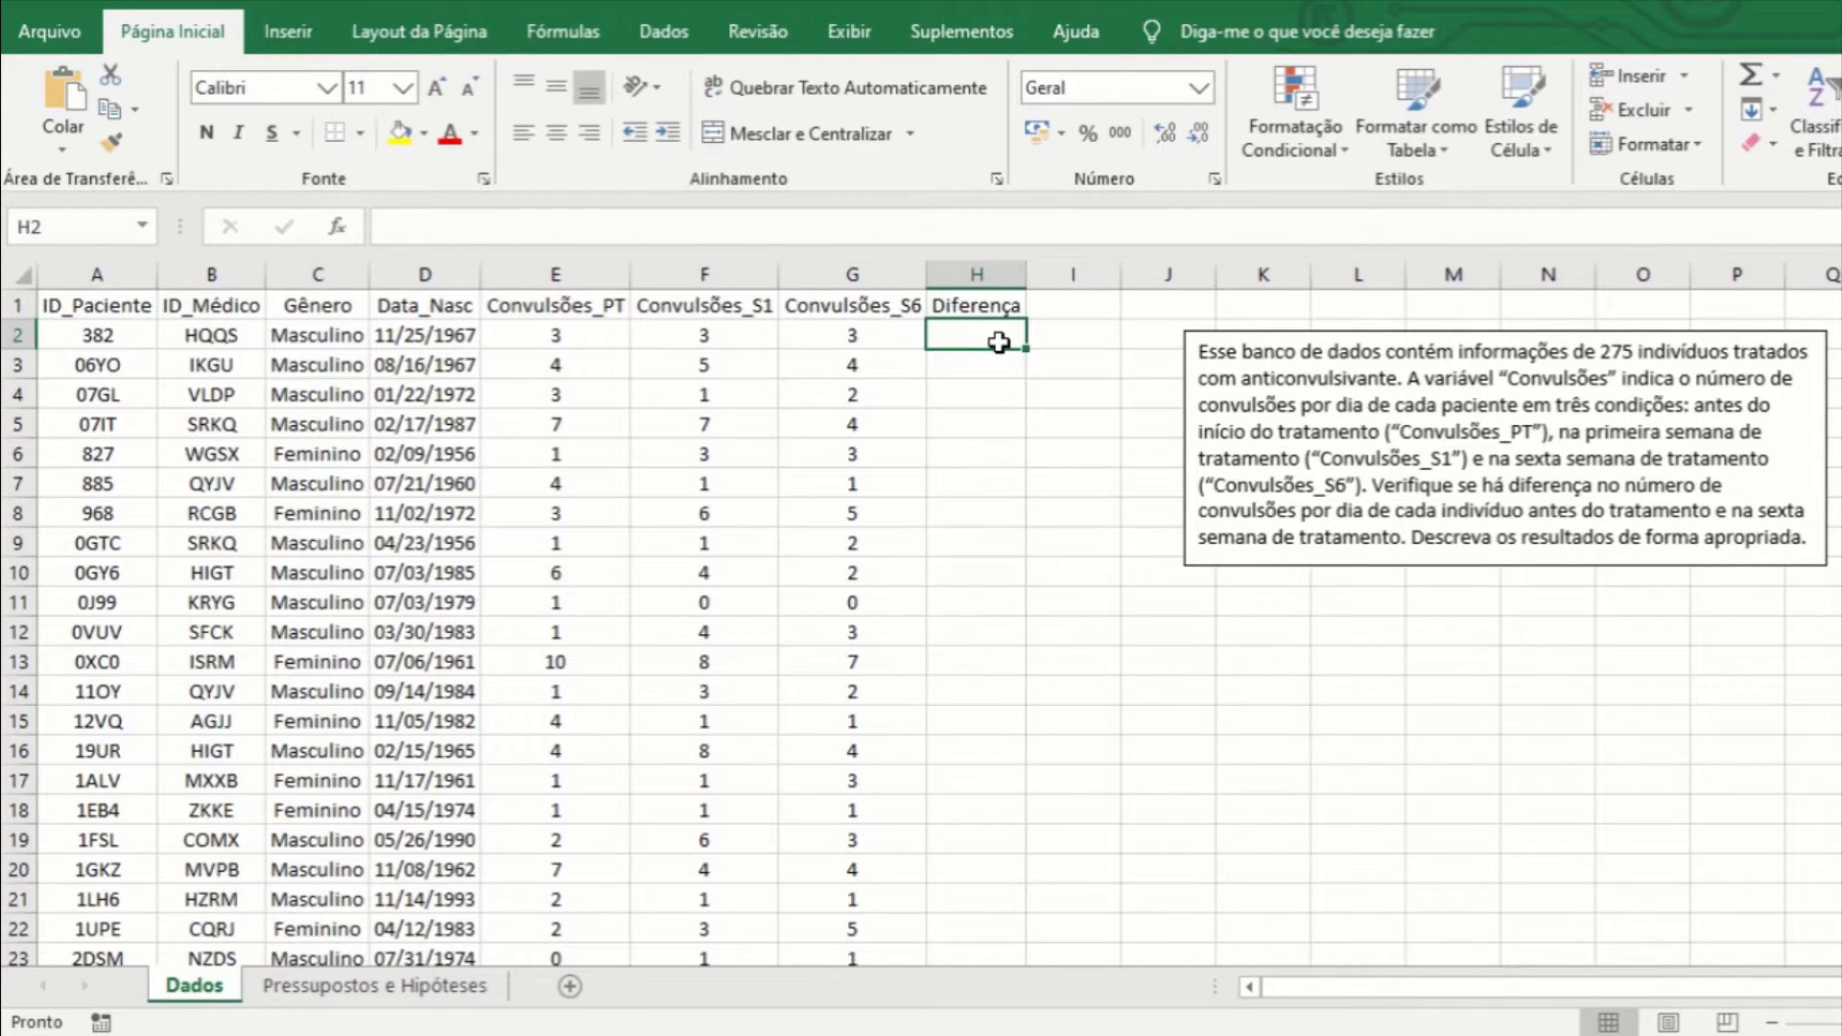
pyautogui.click(869, 338)
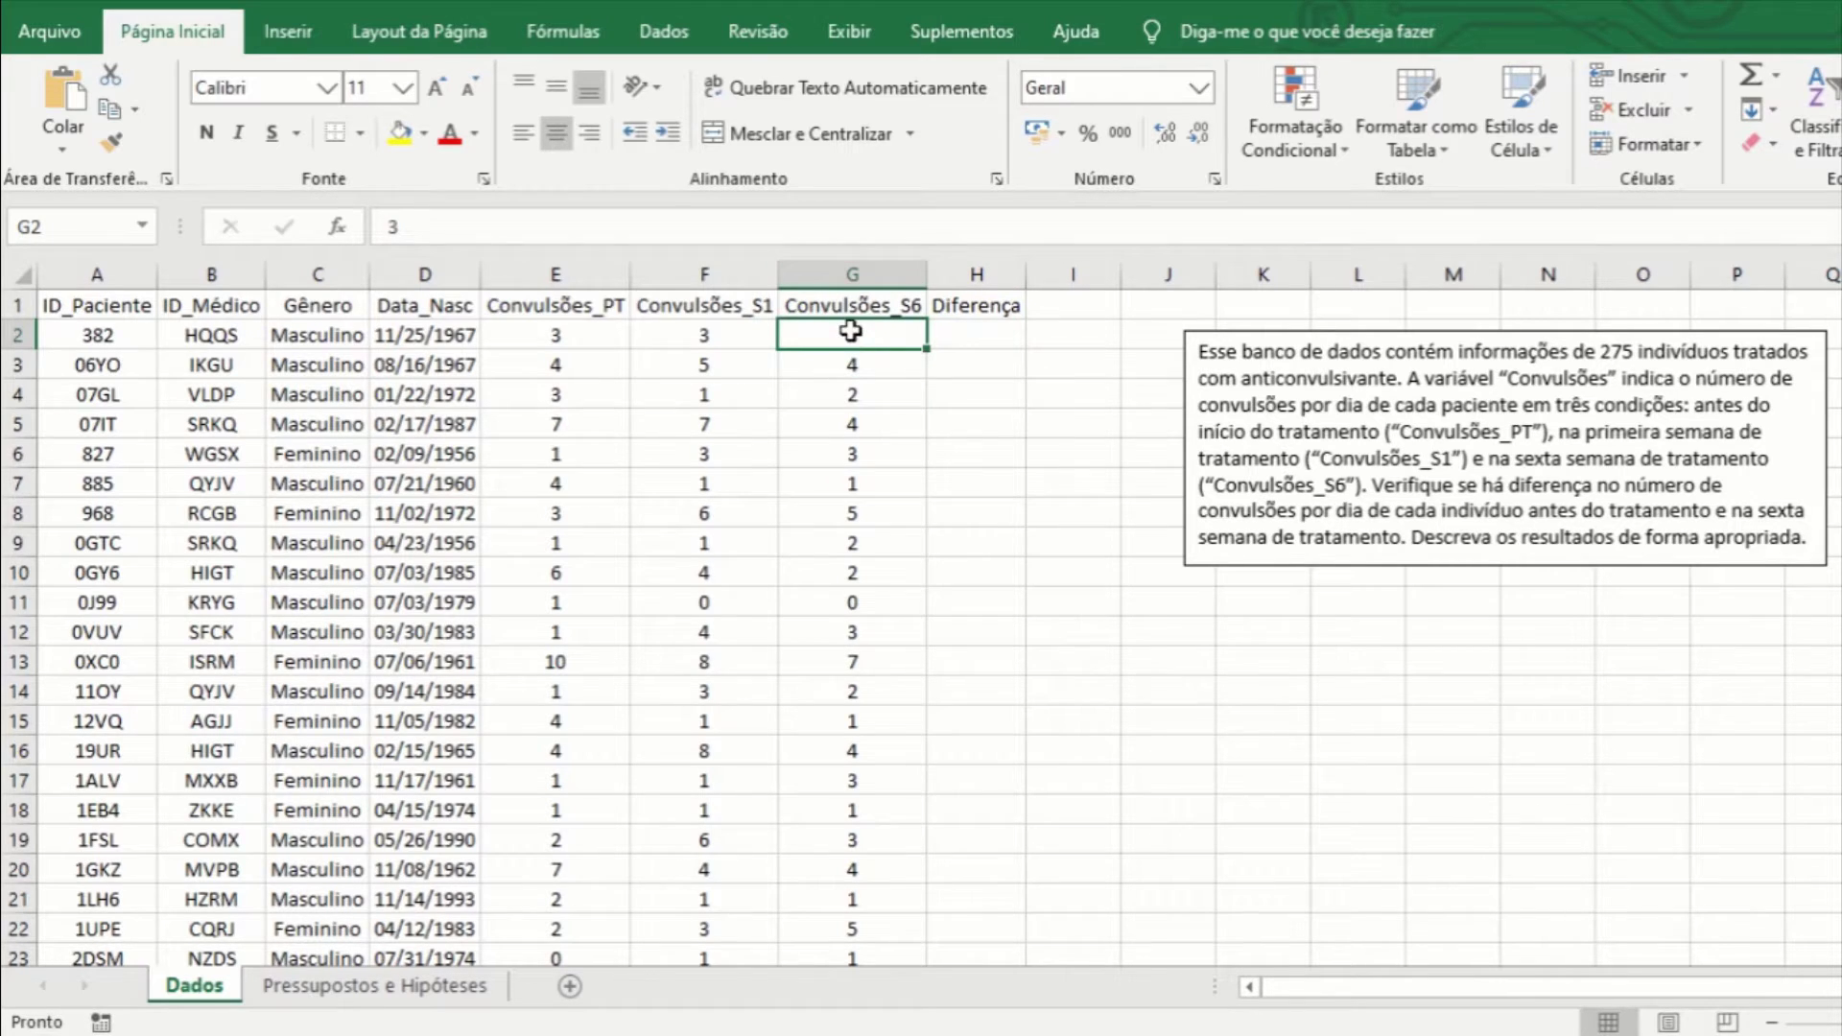
pyautogui.click(561, 345)
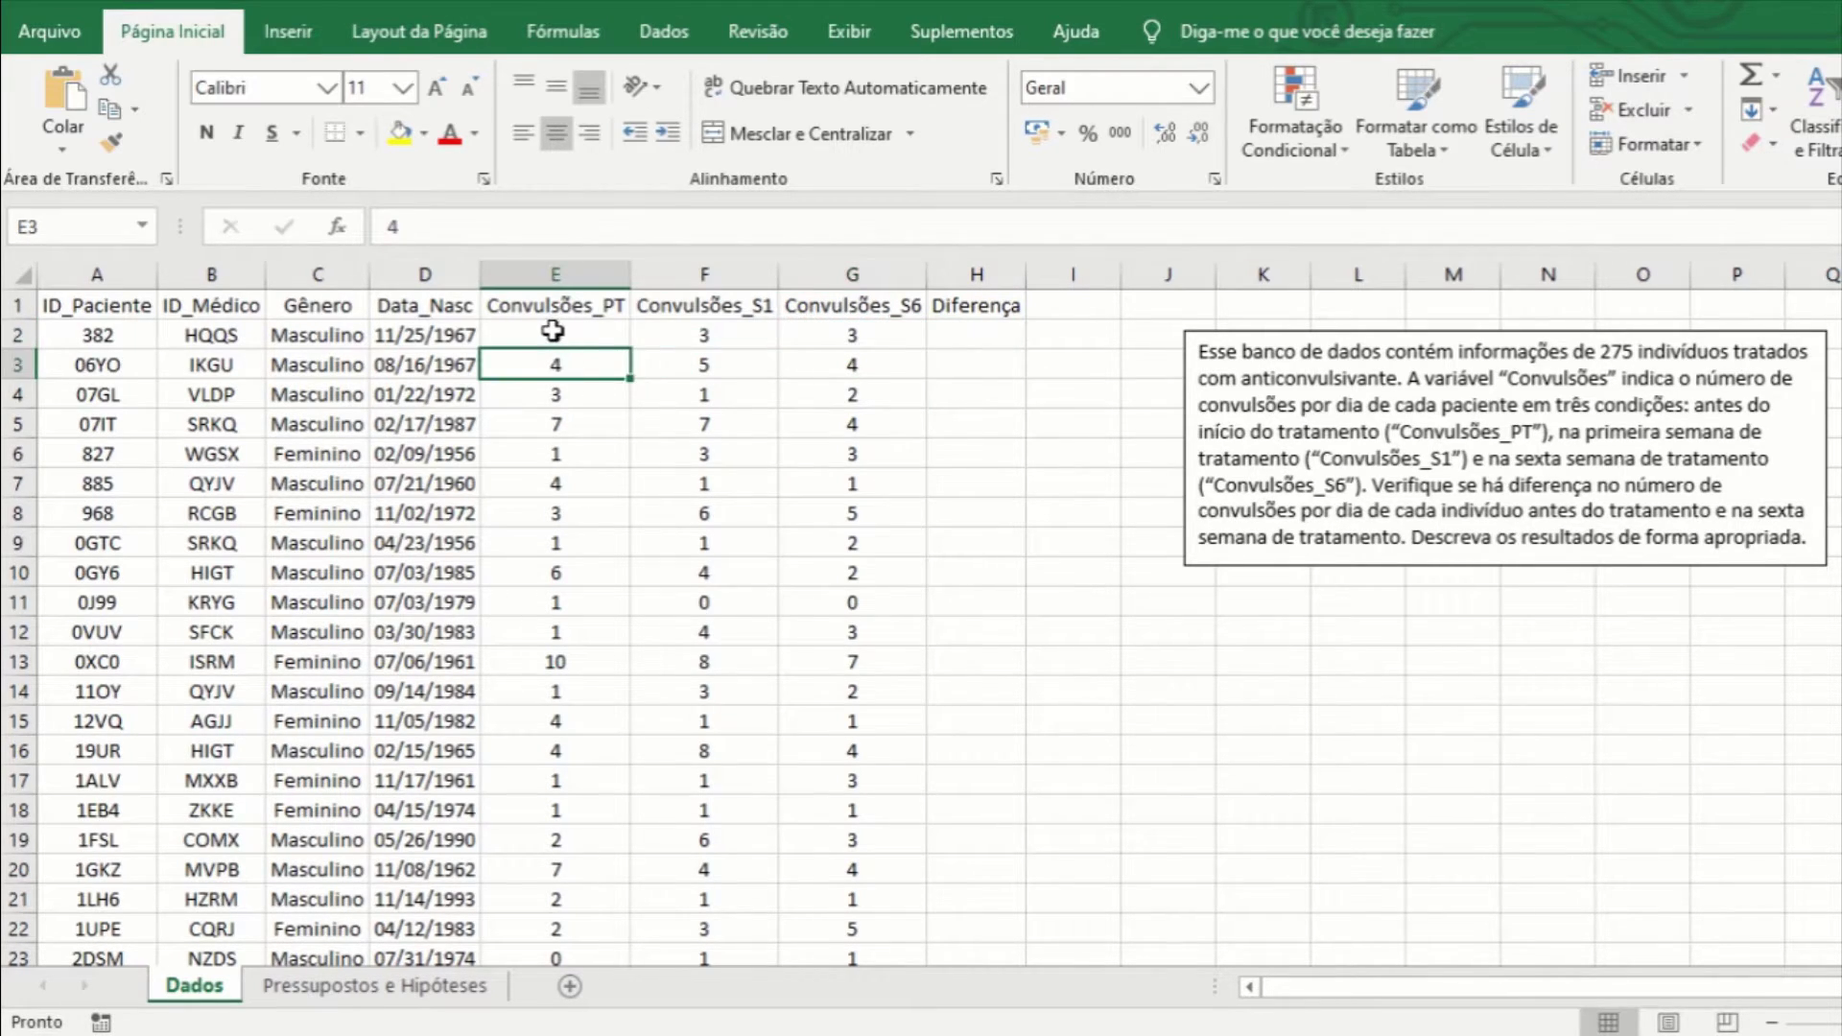
pyautogui.click(998, 335)
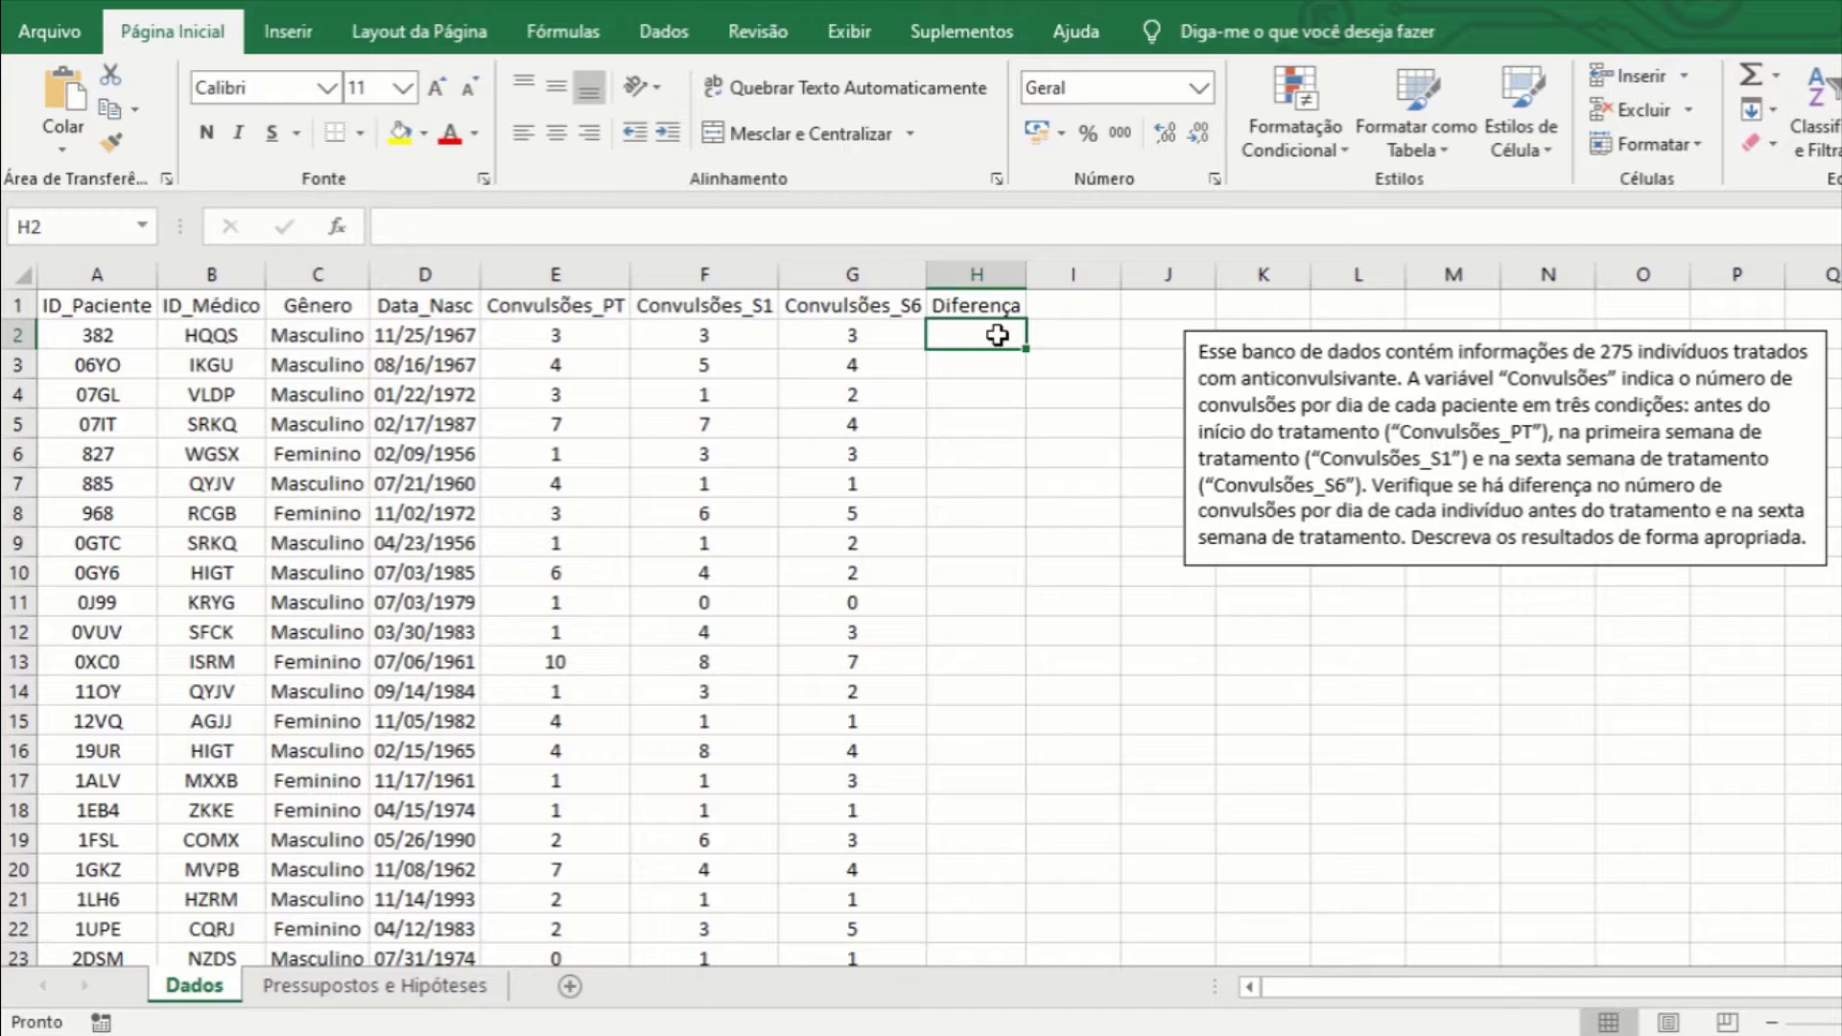
# Enter =G2-E2 in H2 and fill it down the whole Diferença column.
pyautogui.write('=')
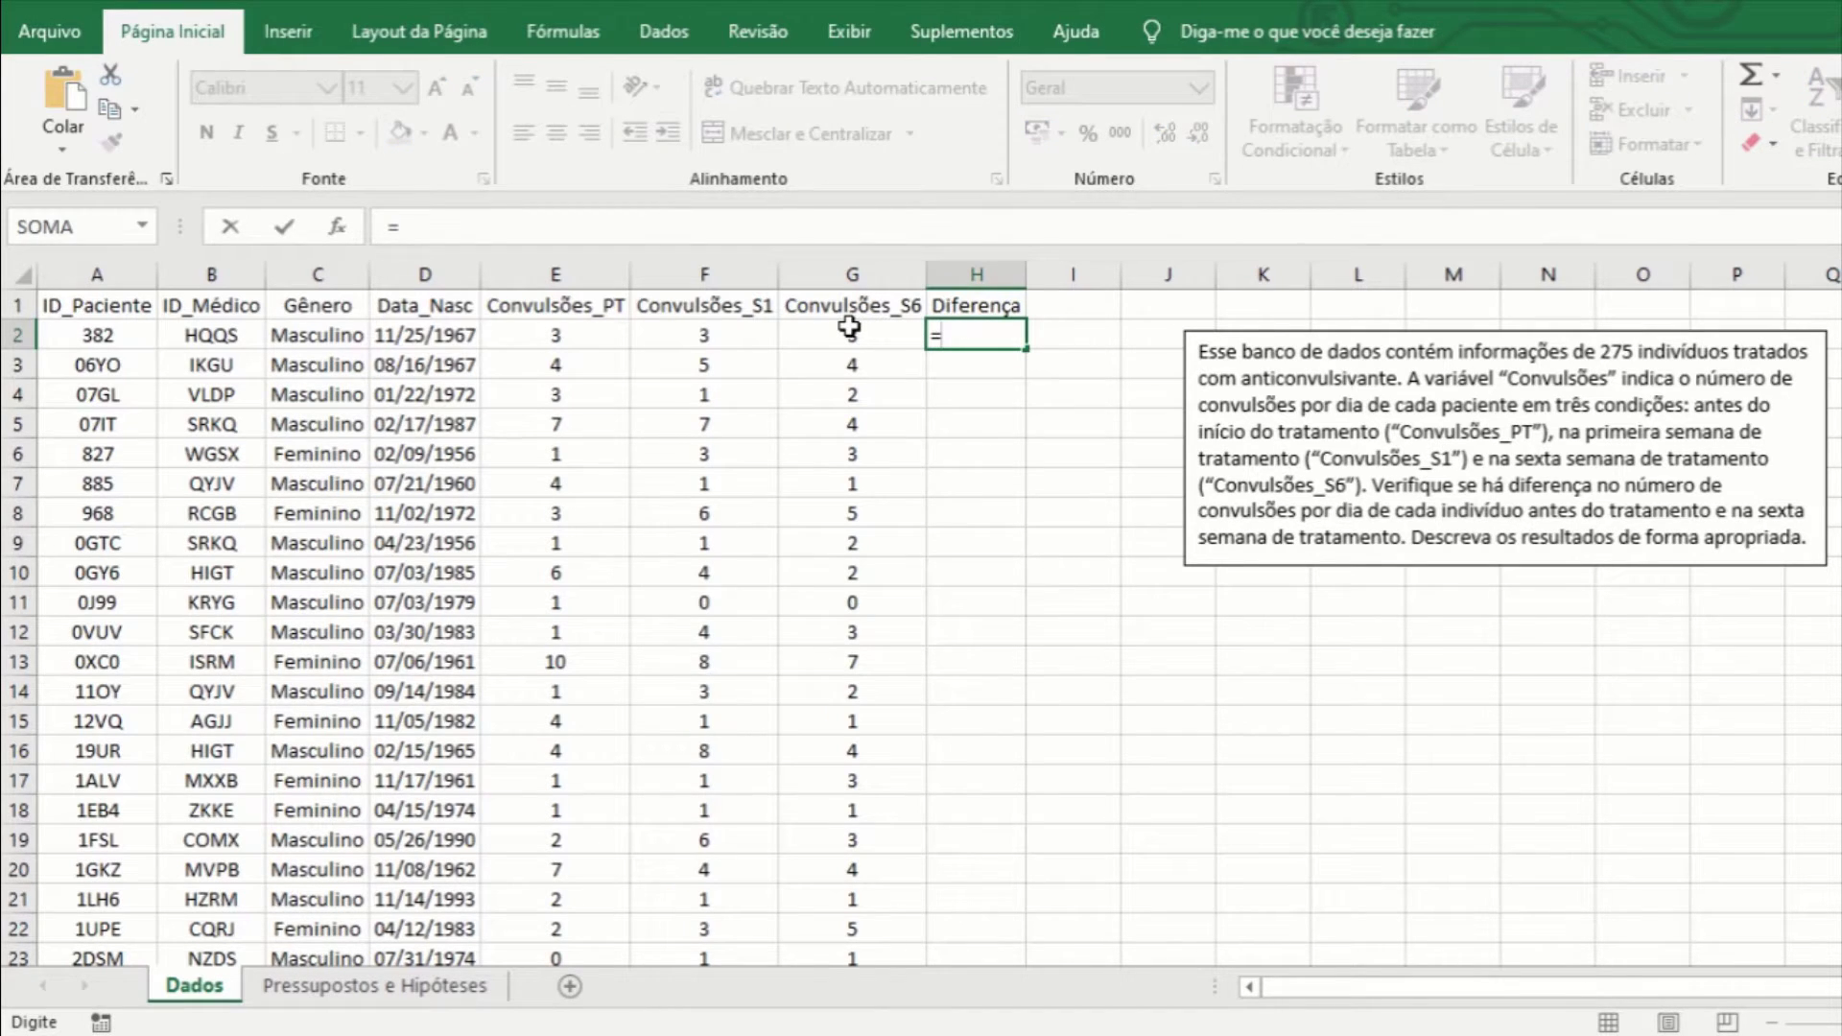
pyautogui.click(850, 331)
pyautogui.write('-')
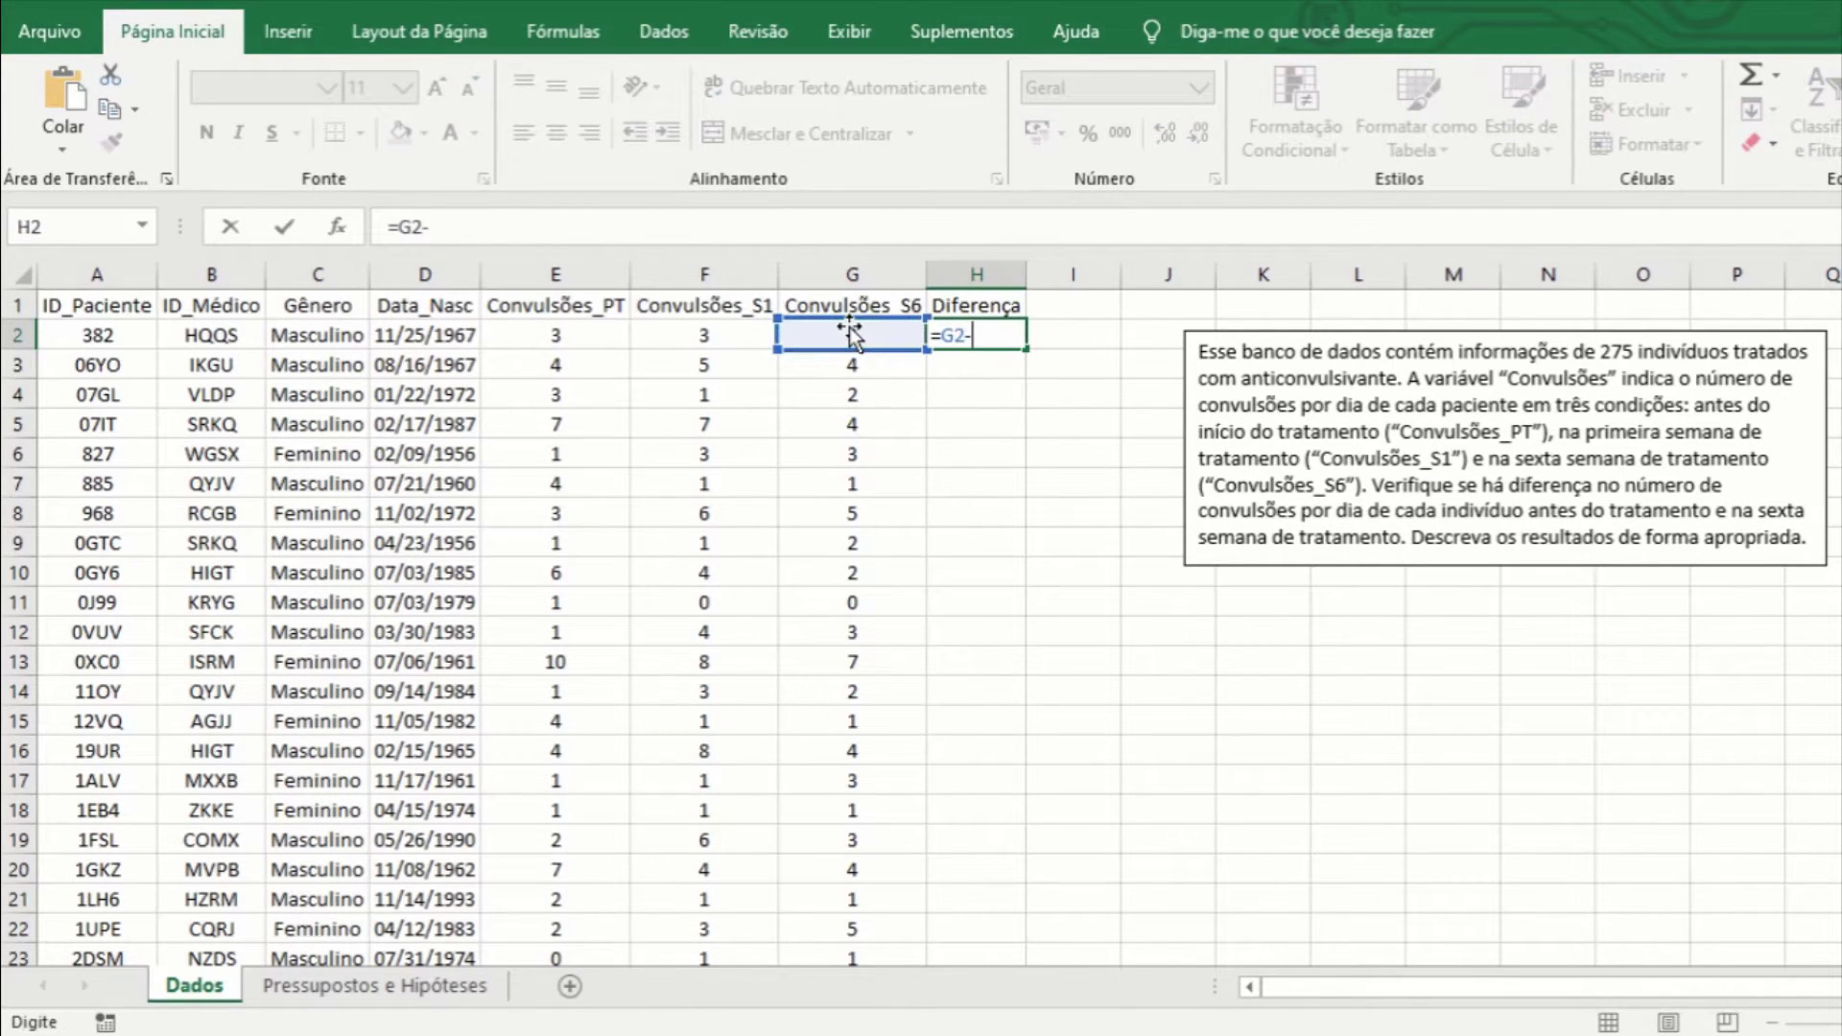
pyautogui.click(540, 333)
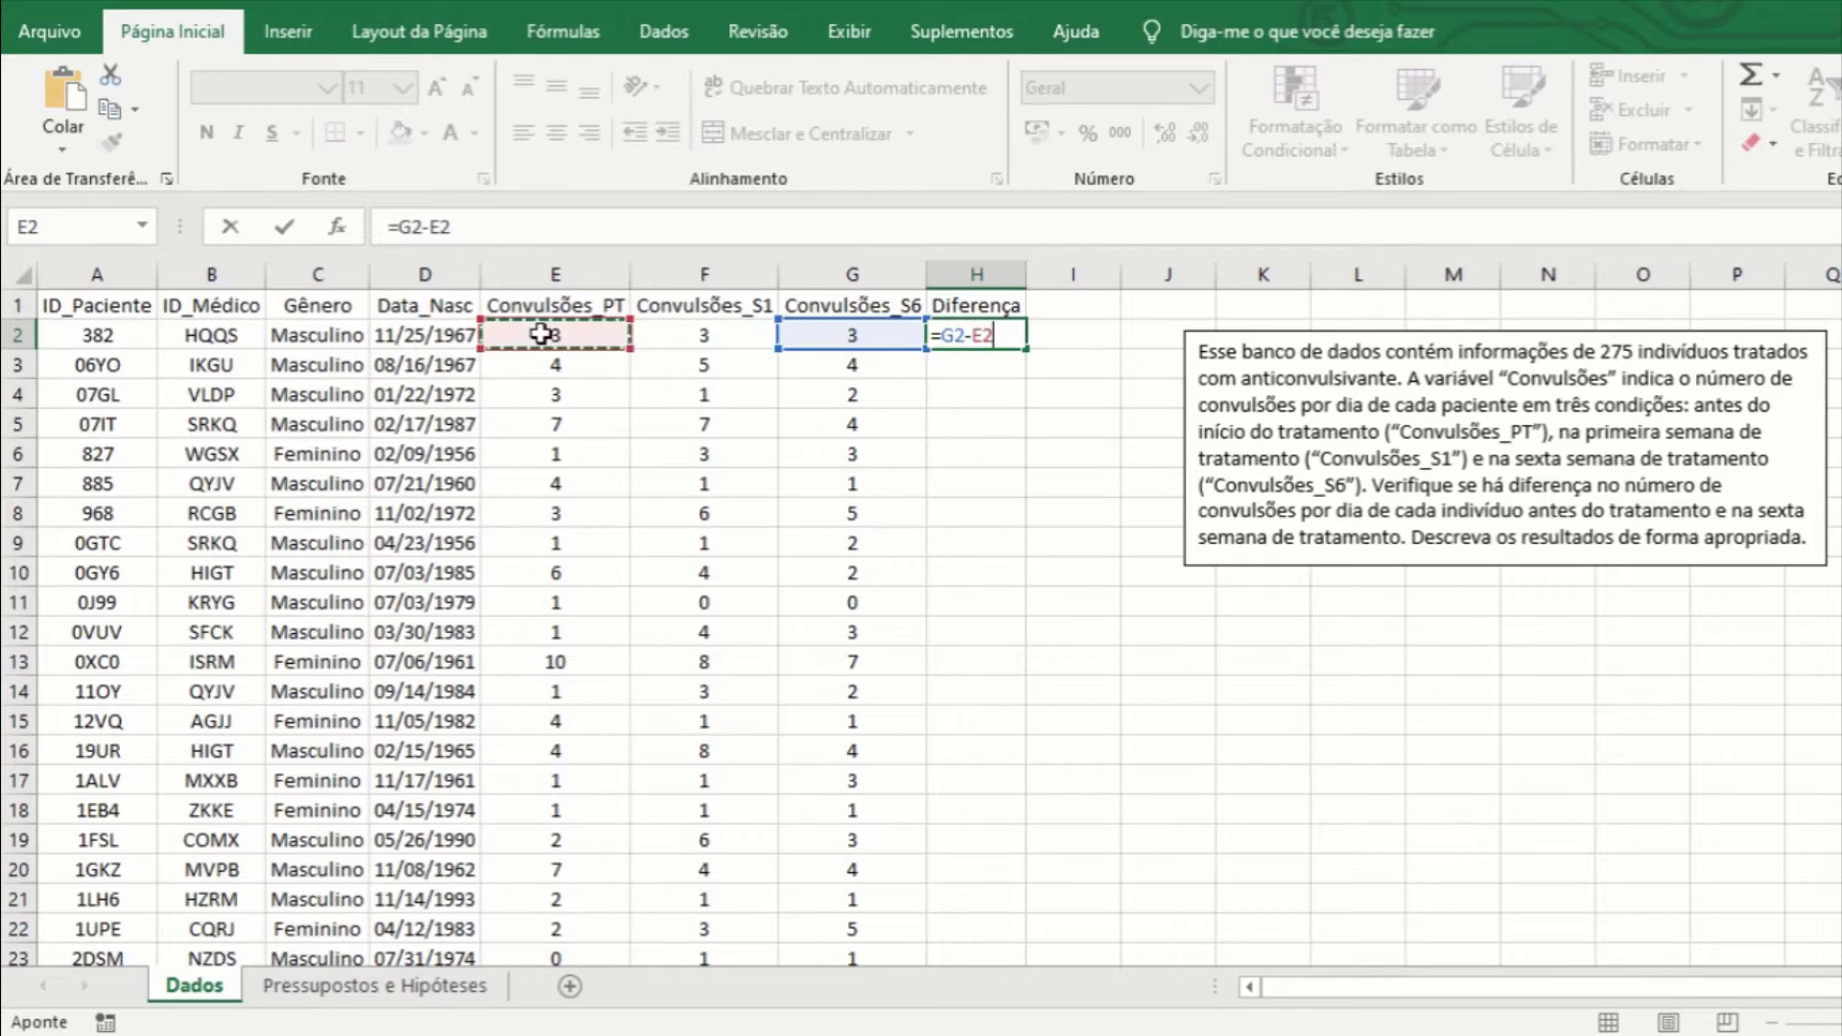
pyautogui.press('Return')
pyautogui.click(988, 329)
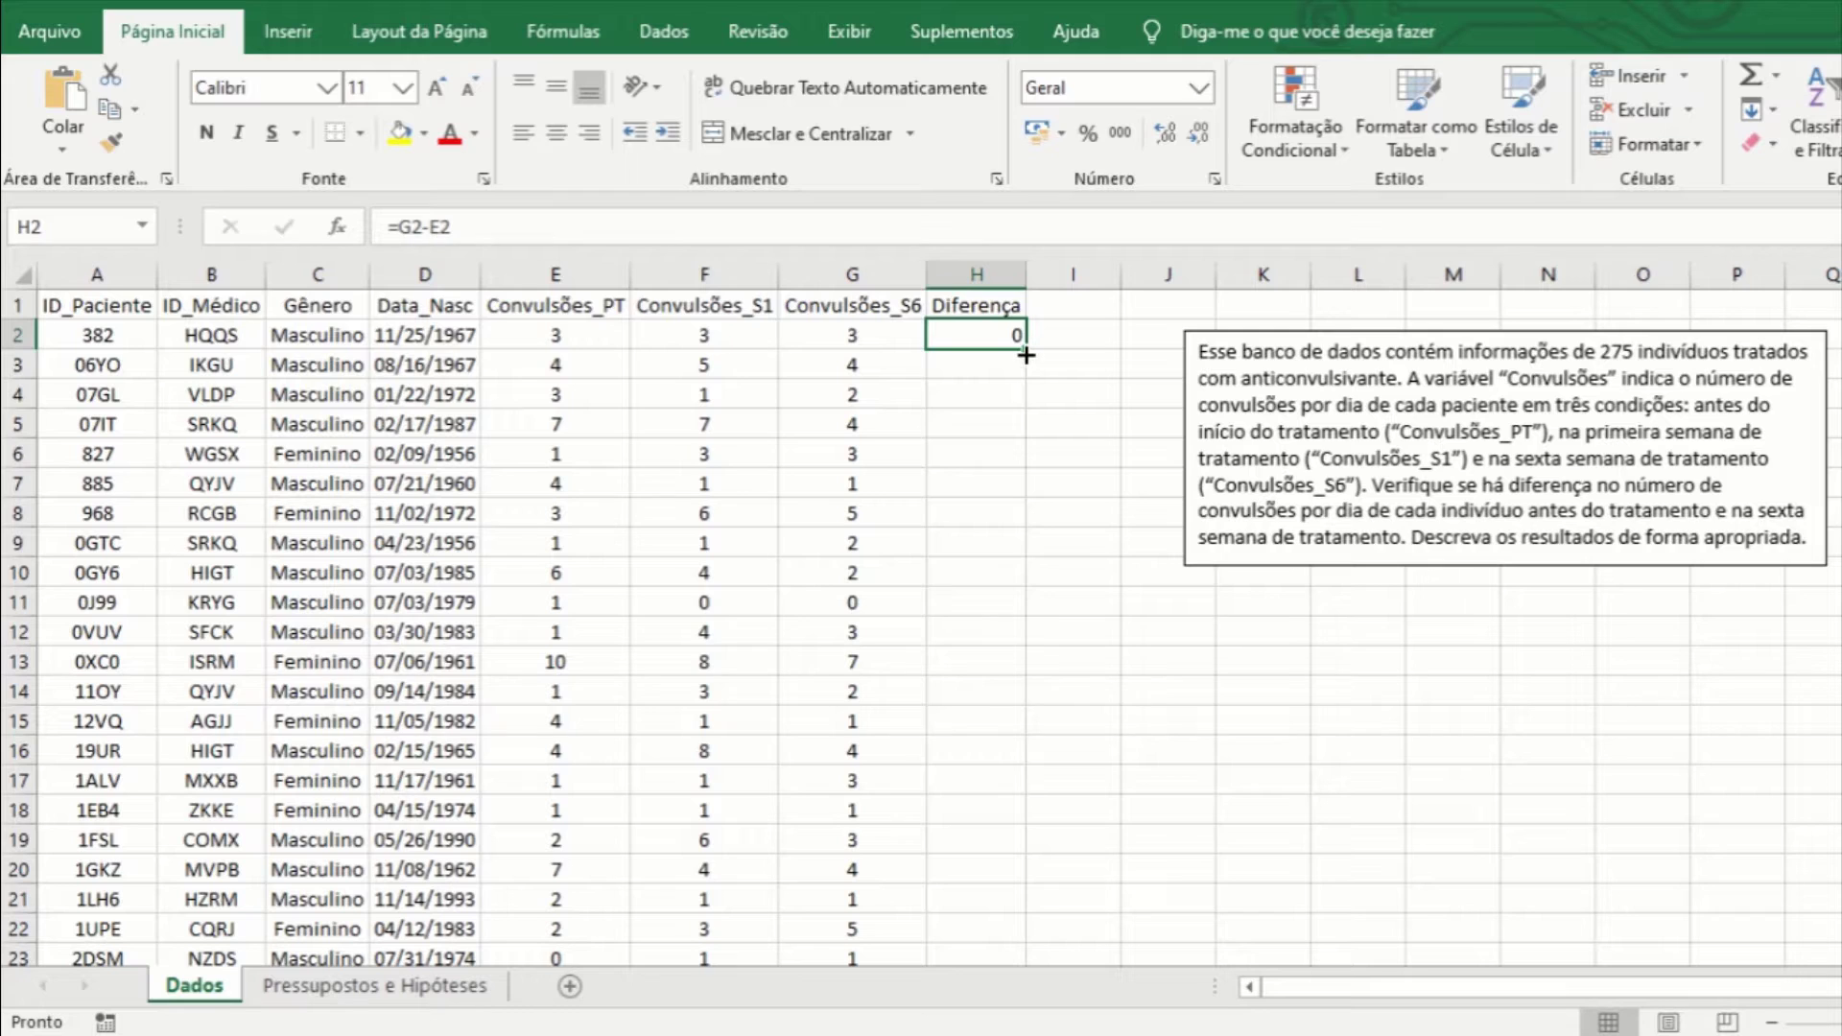
pyautogui.doubleClick(1026, 352)
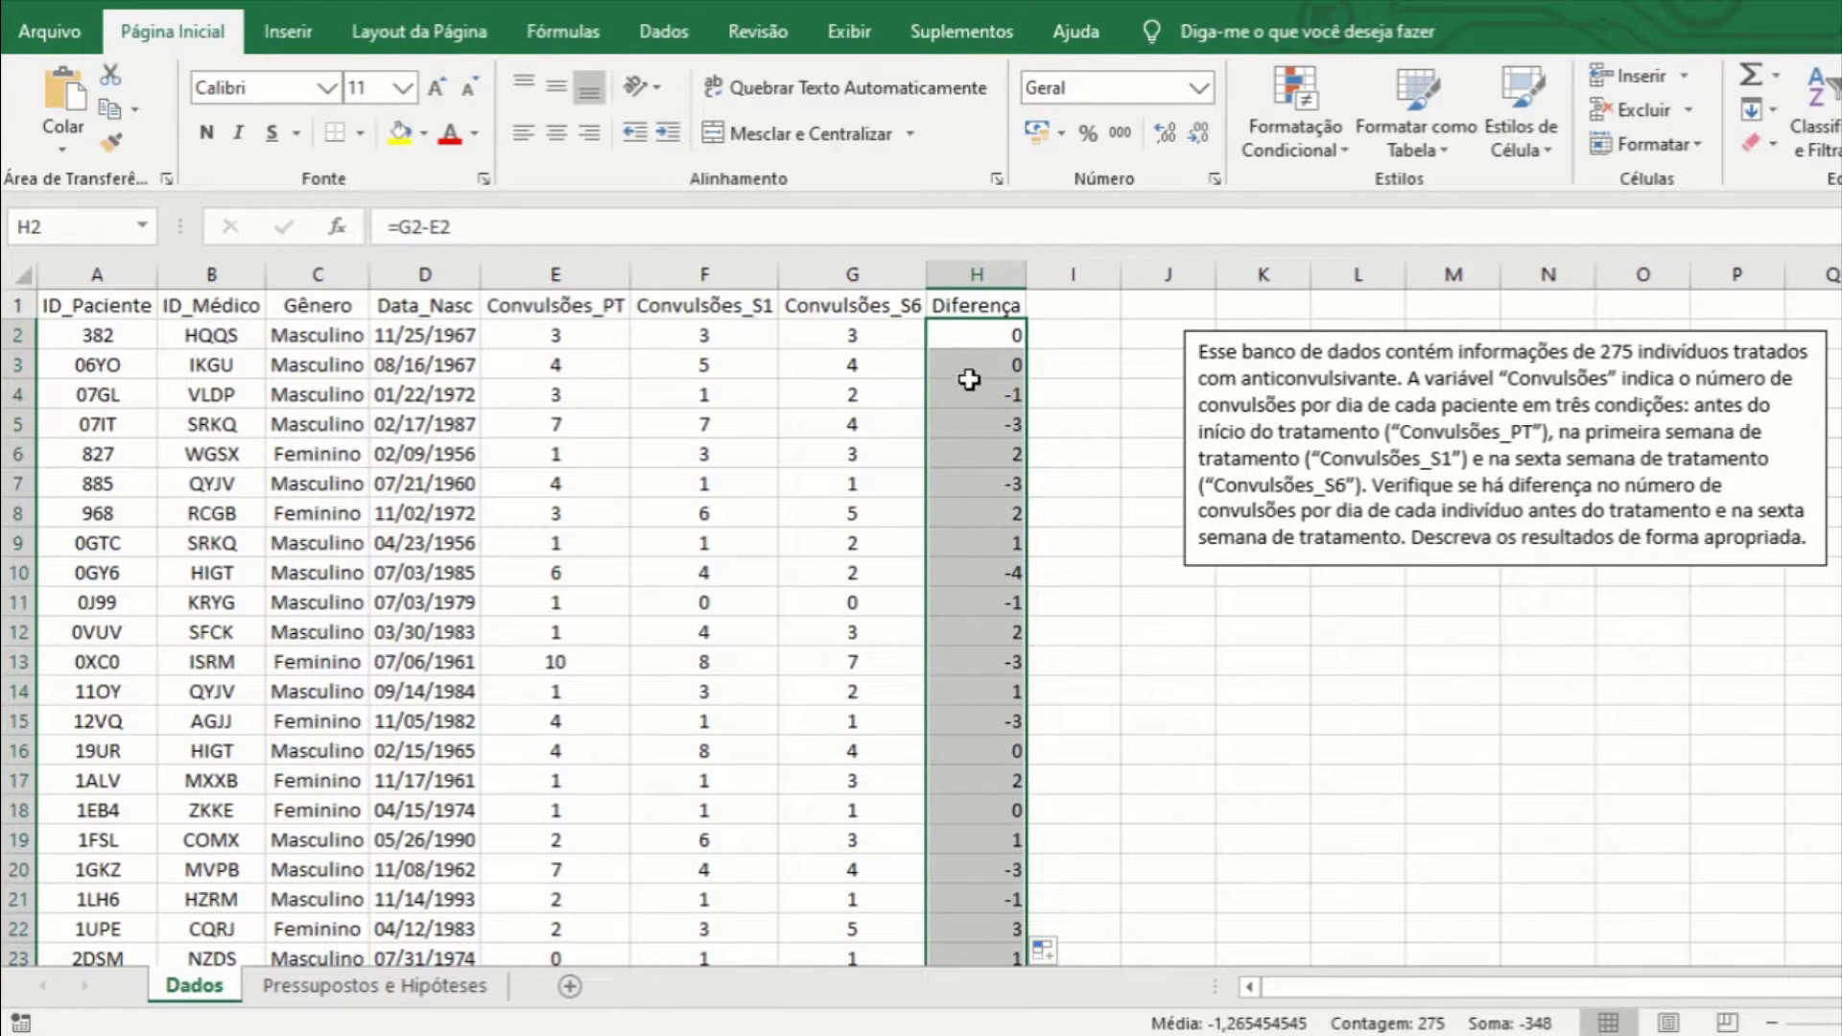
# Centre-align all values in column H.
pyautogui.click(989, 264)
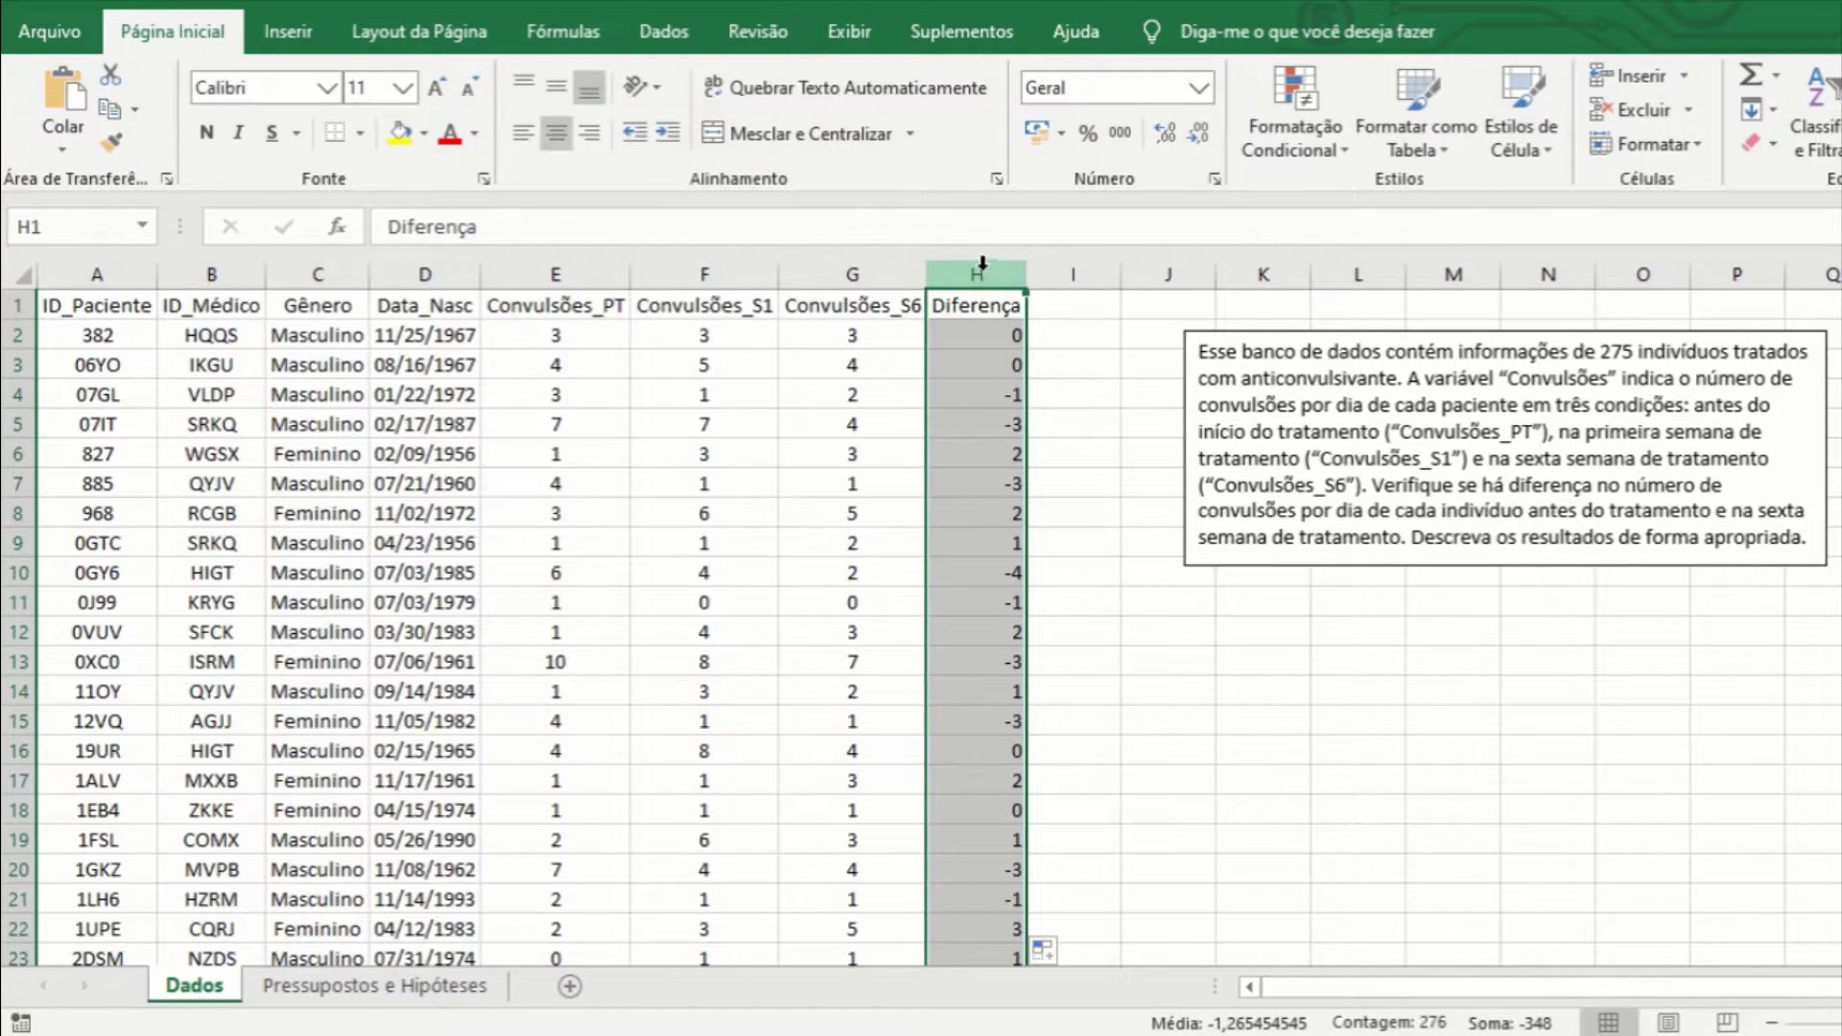
pyautogui.click(560, 149)
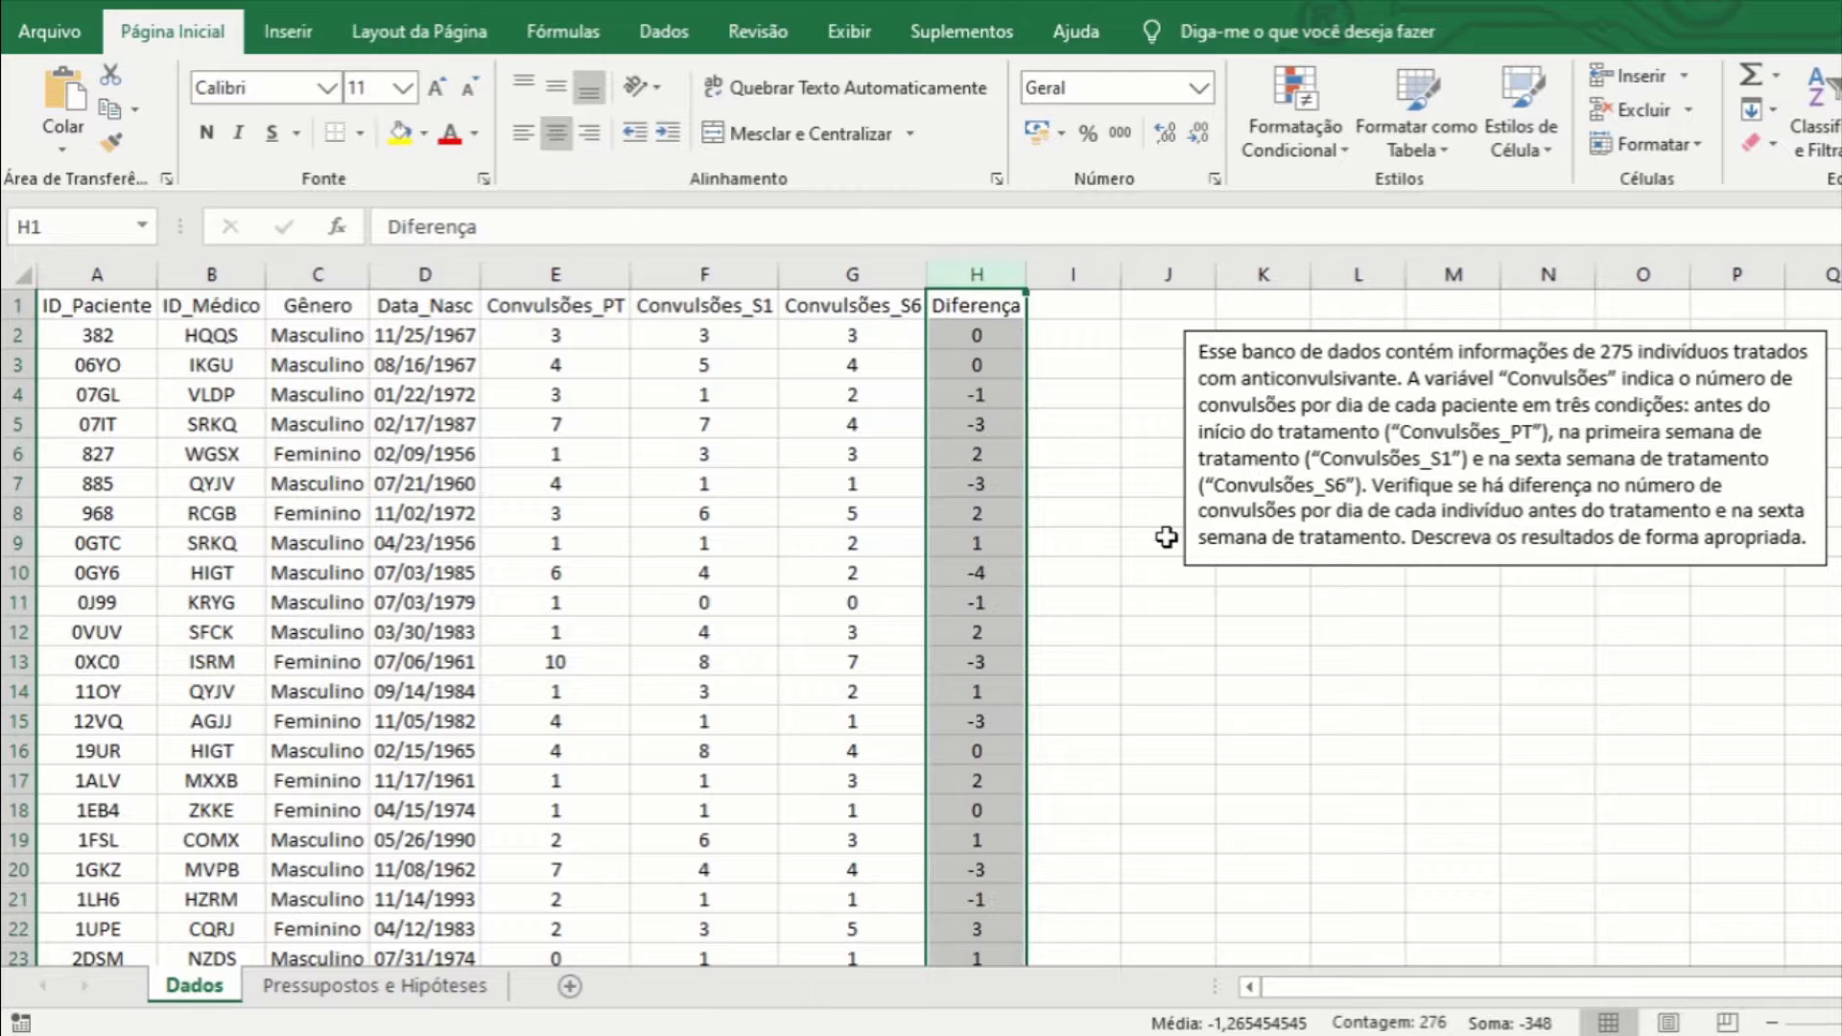
pyautogui.click(1111, 603)
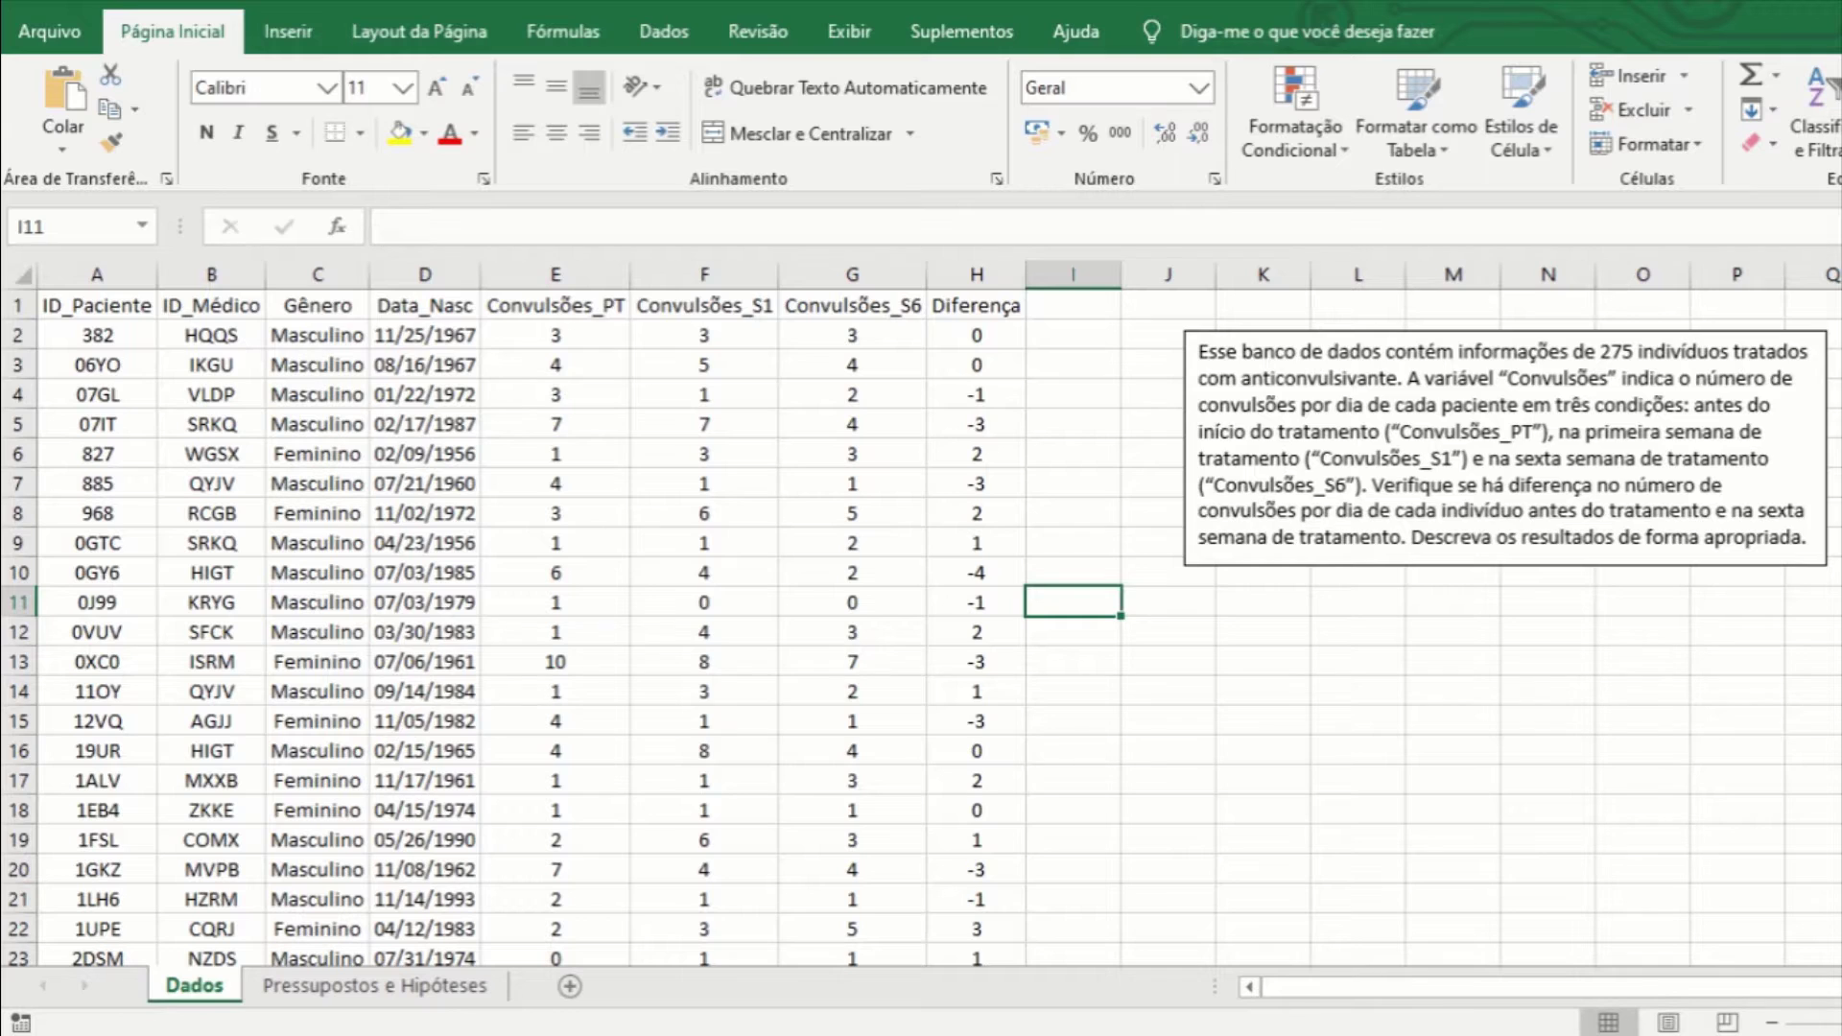
# Spot-check the difference formulas further down in cells H51 and H78.
pyautogui.scroll(-3, 921, 627)
pyautogui.scroll(-2, 921, 628)
pyautogui.scroll(-4, 921, 627)
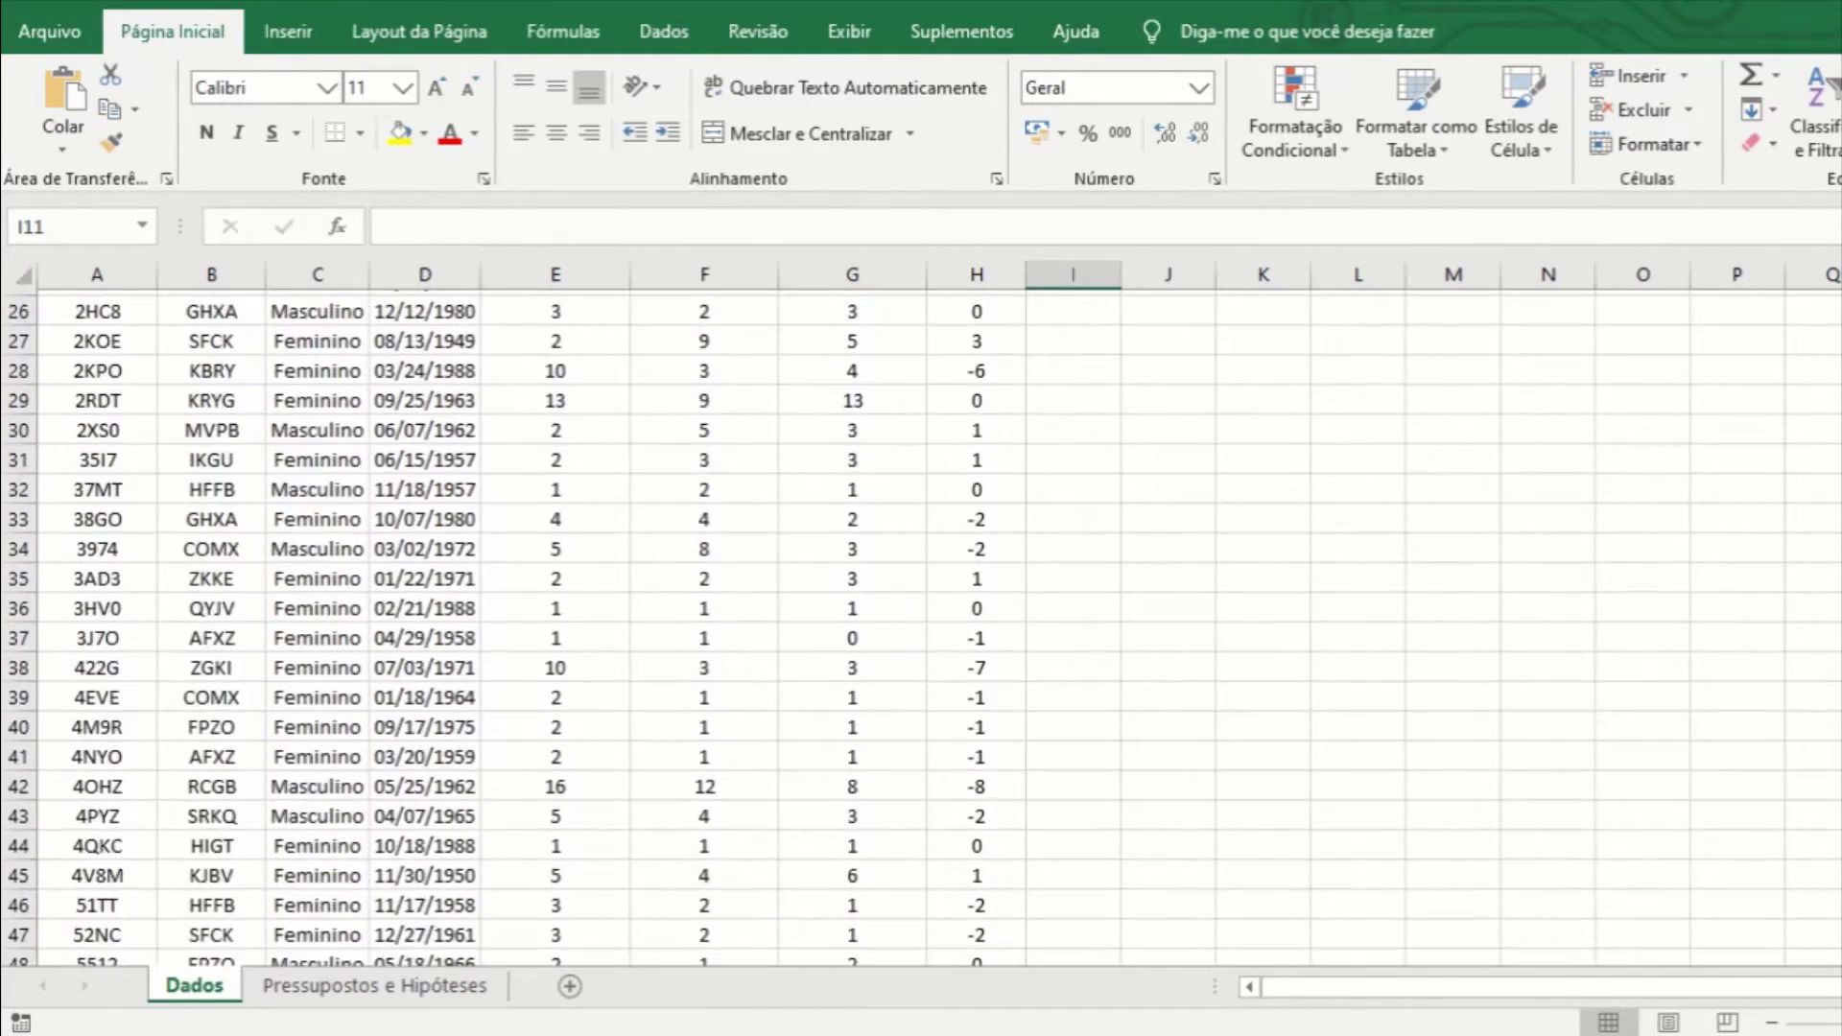
pyautogui.scroll(-1, 1175, 703)
pyautogui.scroll(-1, 1176, 703)
pyautogui.scroll(-1, 1176, 703)
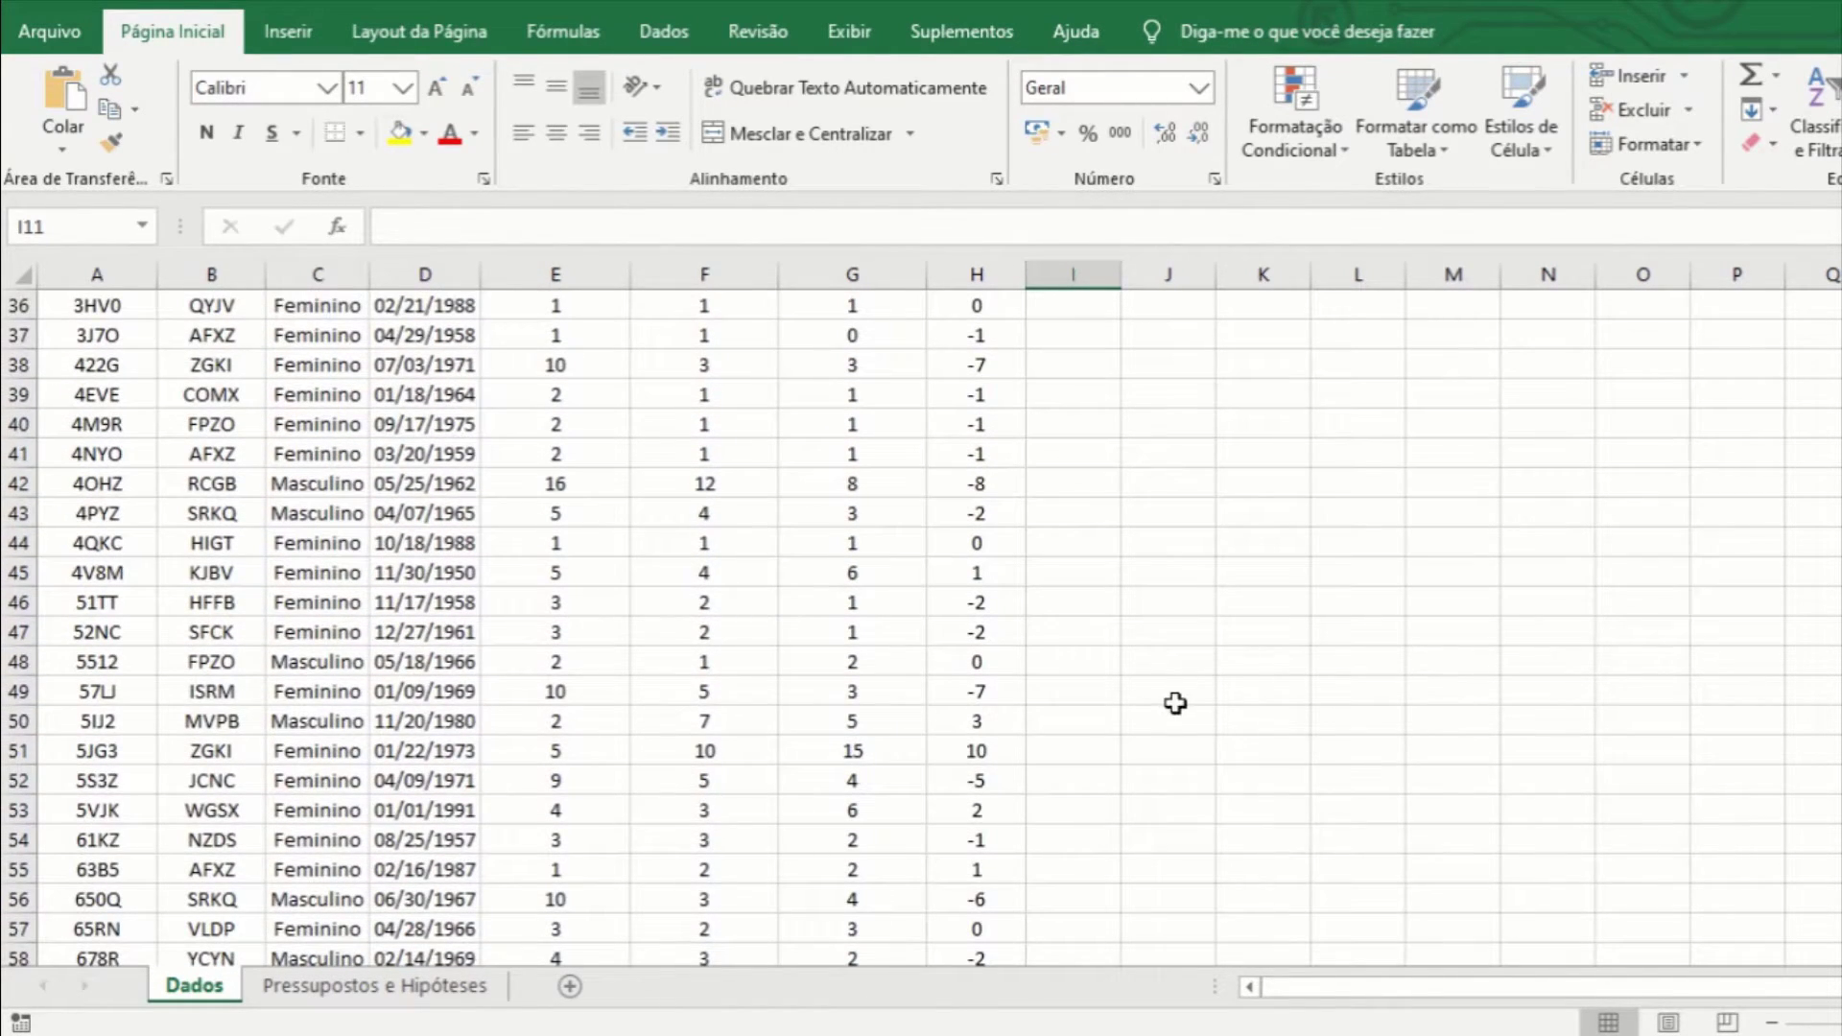
pyautogui.click(964, 749)
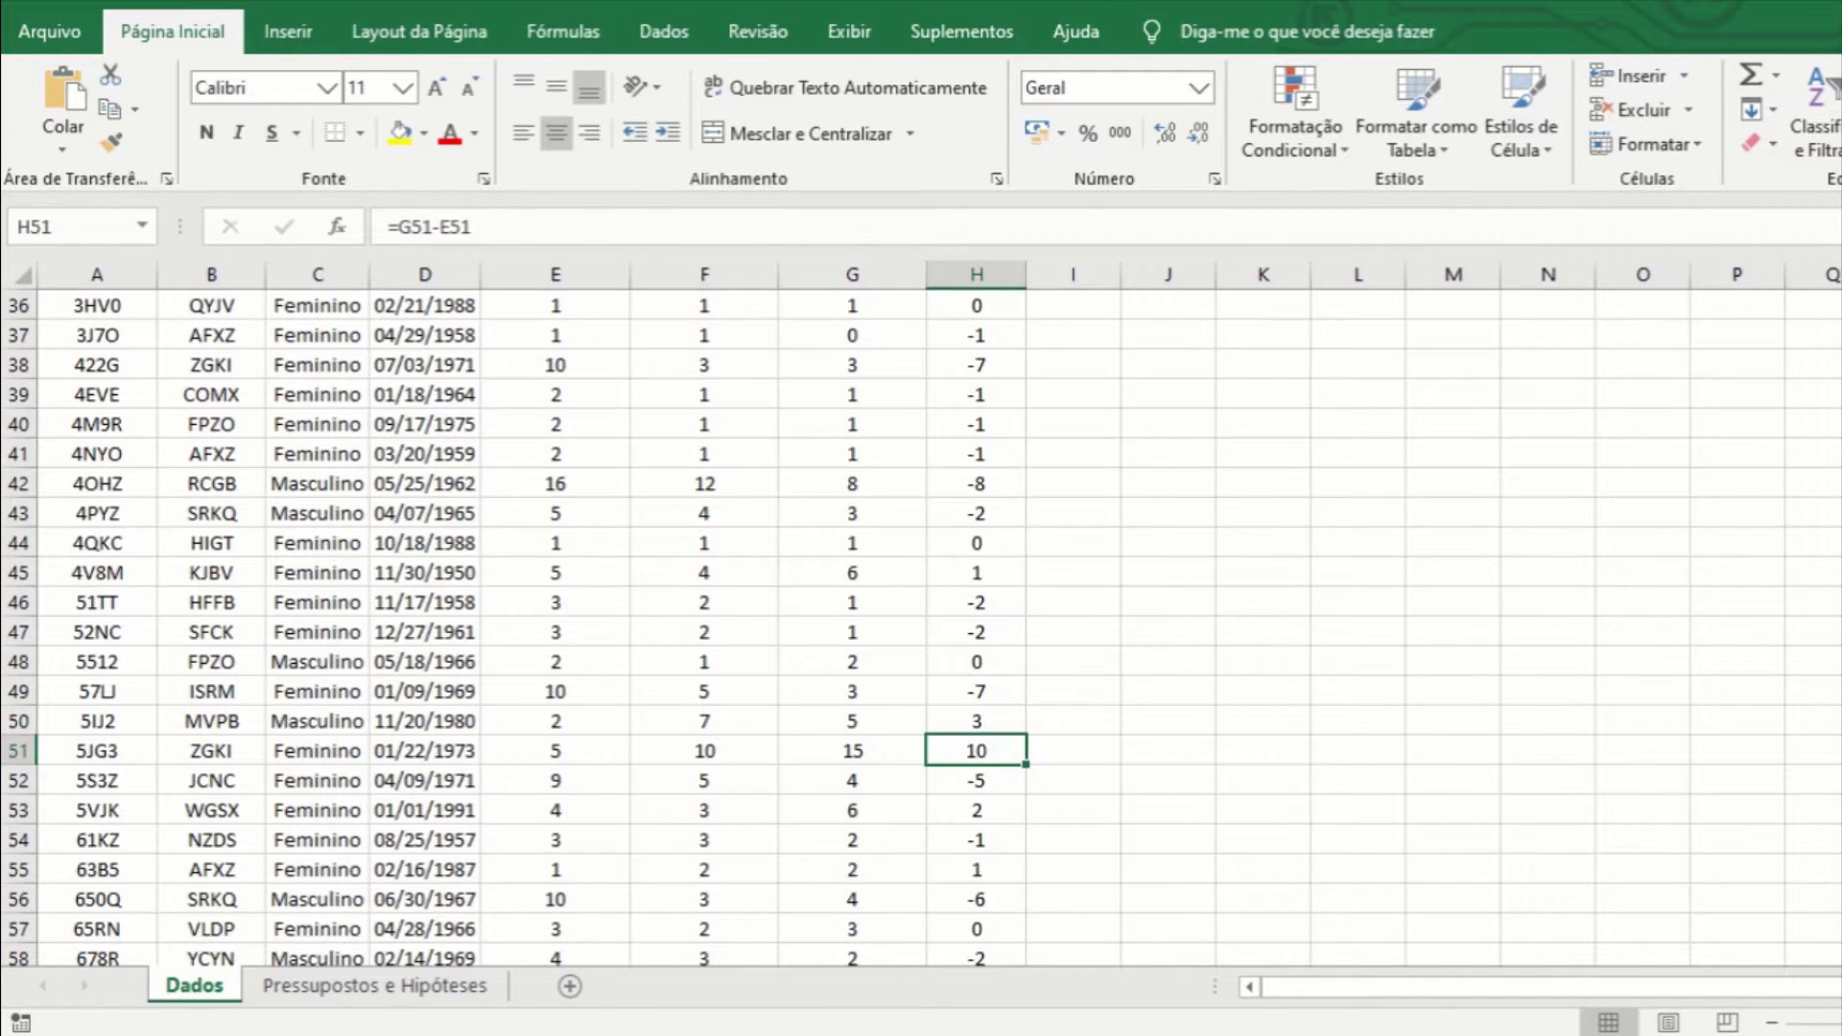
pyautogui.scroll(-1, 921, 628)
pyautogui.scroll(-5, 921, 628)
pyautogui.scroll(-2, 921, 627)
pyautogui.scroll(-2, 921, 628)
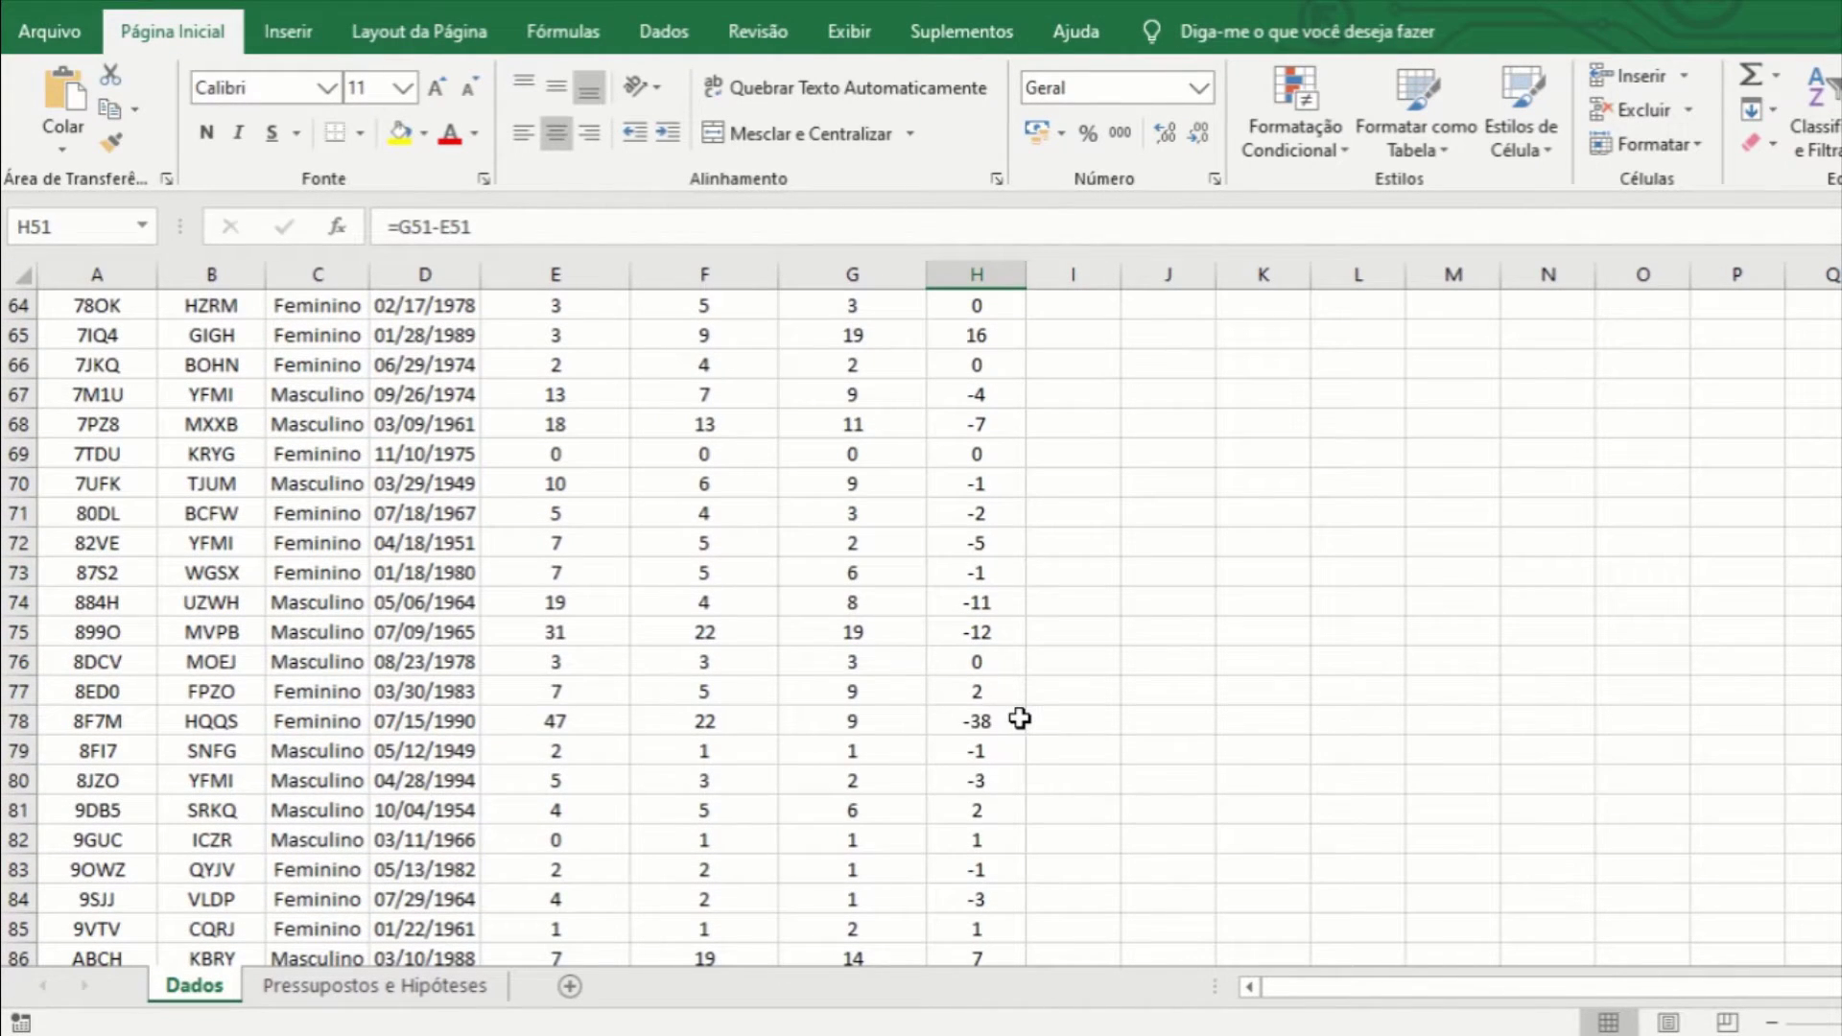
pyautogui.click(1019, 719)
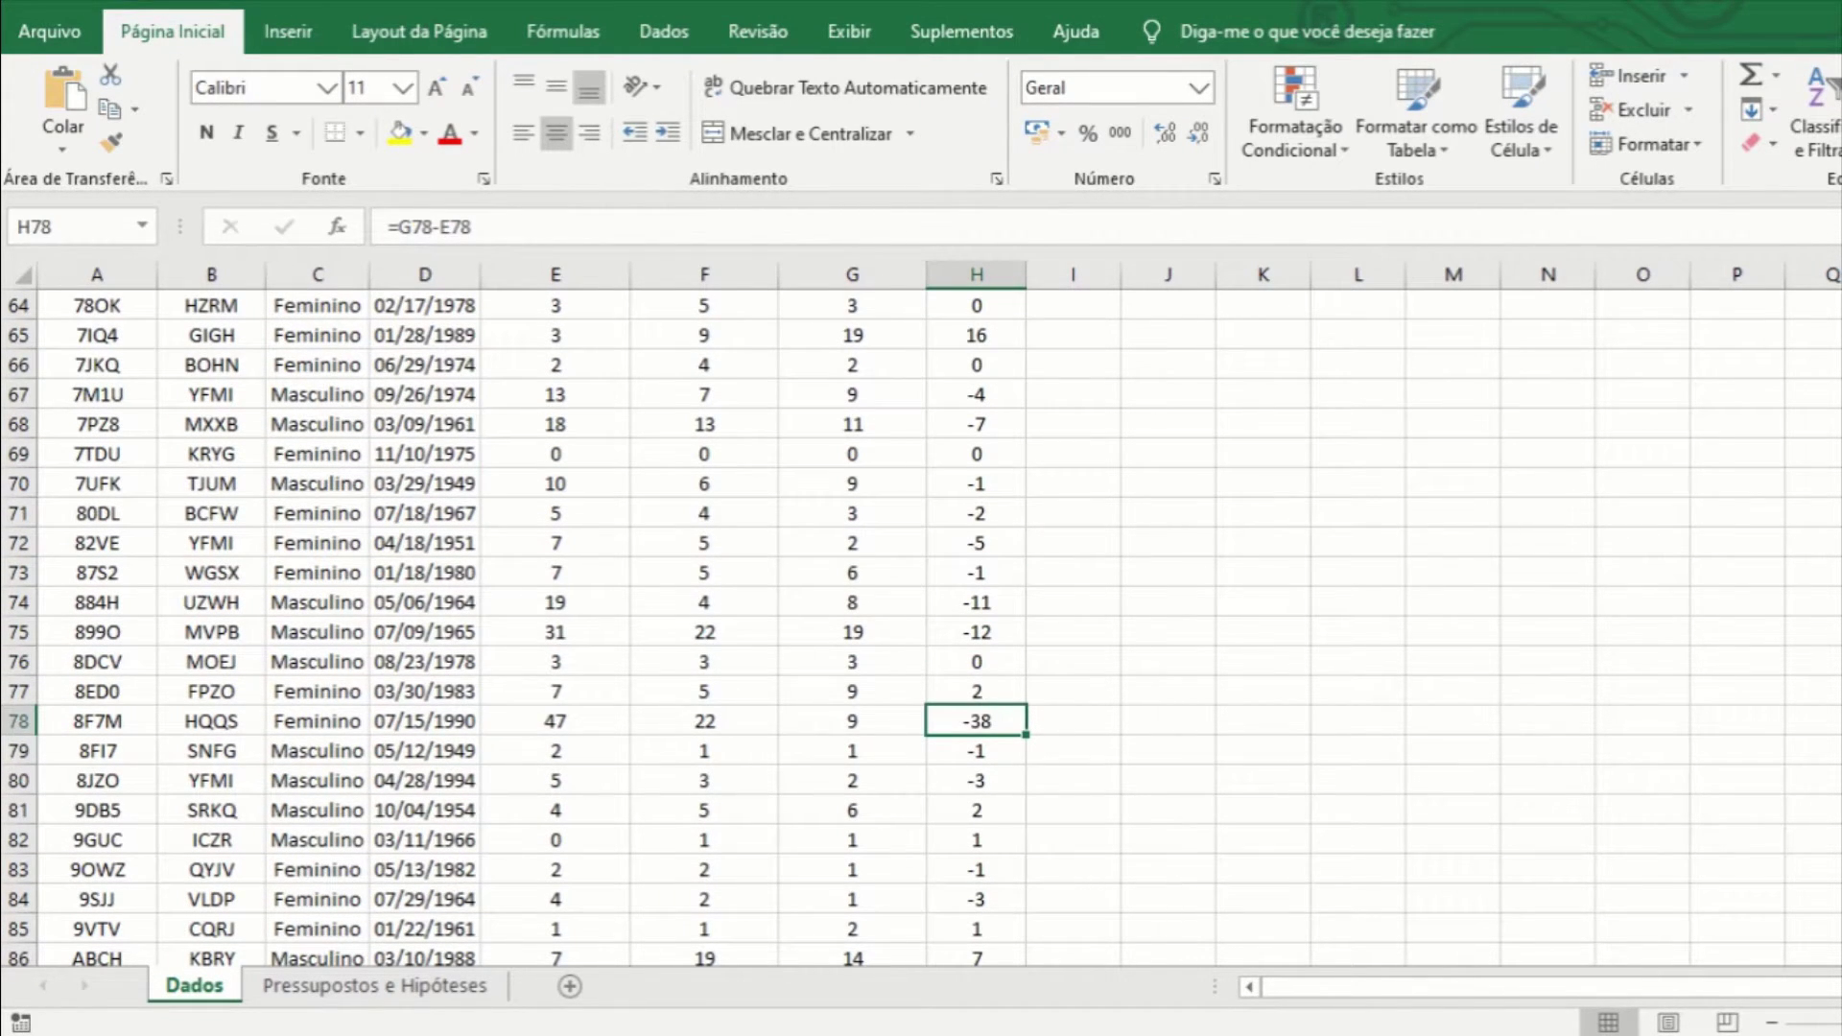
pyautogui.scroll(-3, 921, 627)
pyautogui.scroll(-6, 921, 627)
pyautogui.scroll(-5, 921, 627)
pyautogui.scroll(-3, 921, 627)
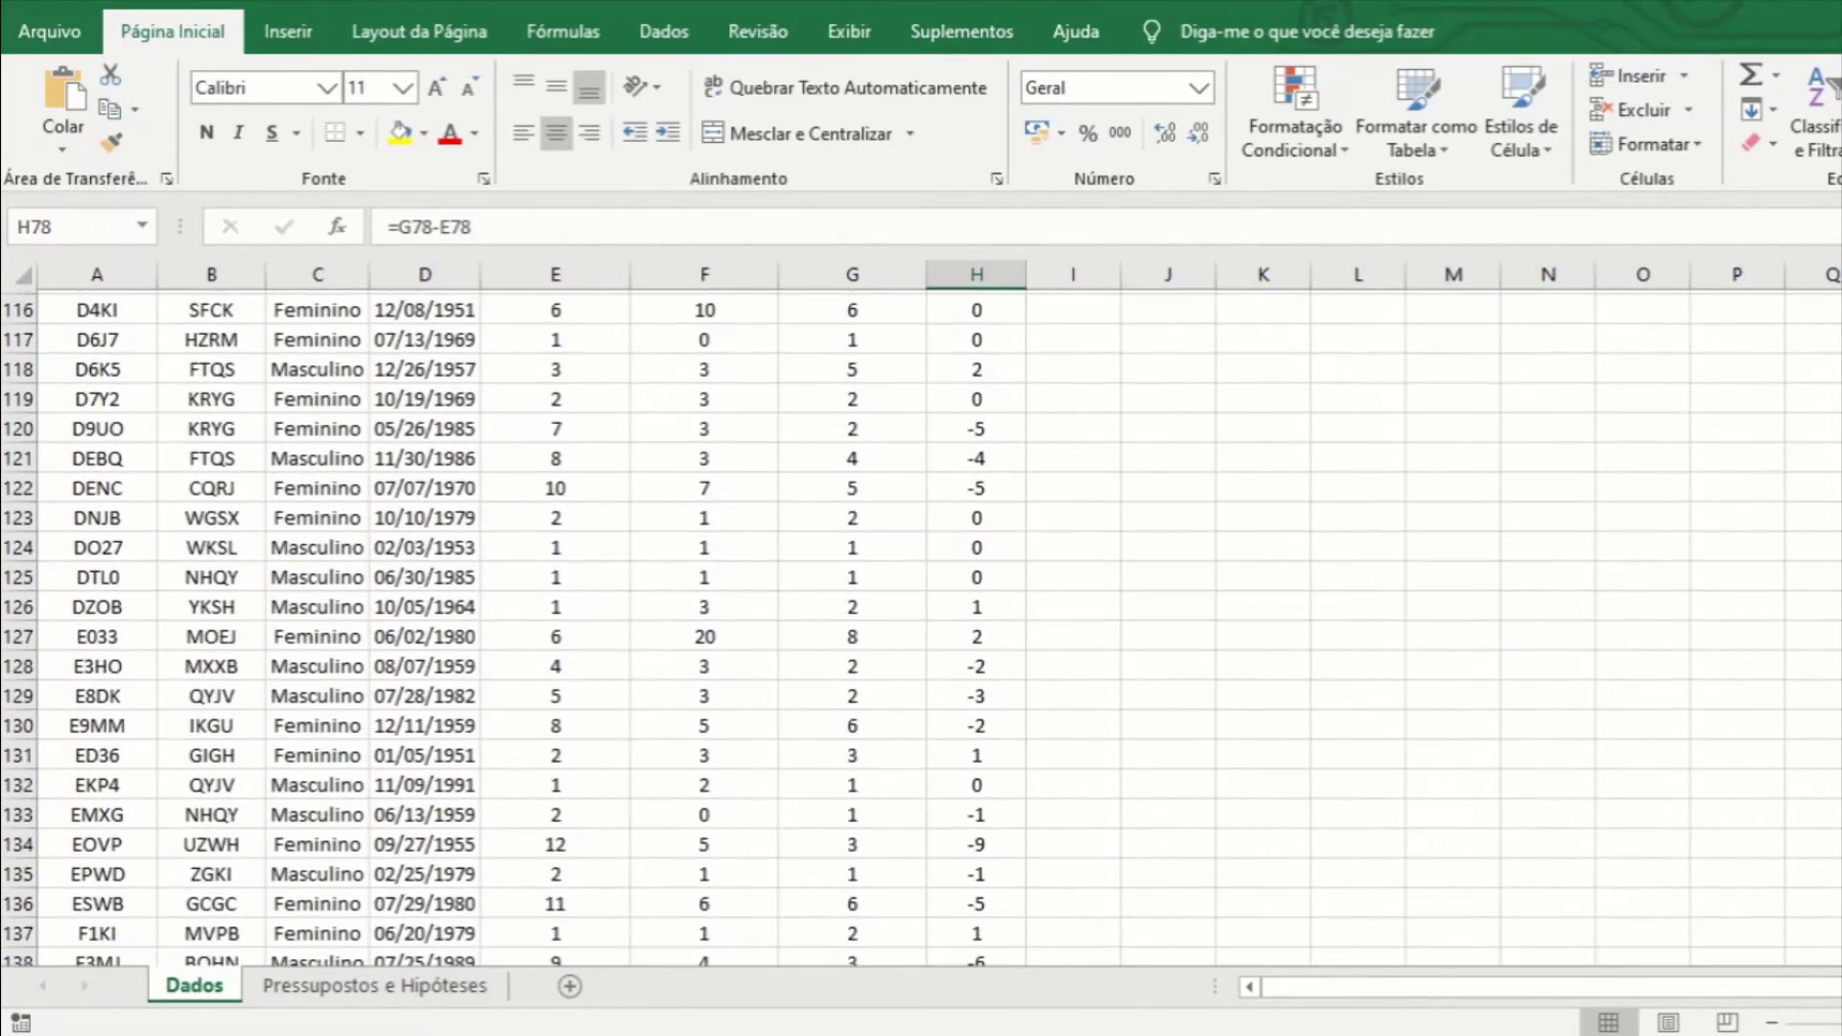
pyautogui.scroll(4, 1033, 343)
pyautogui.scroll(20, 1032, 343)
pyautogui.scroll(10, 1033, 342)
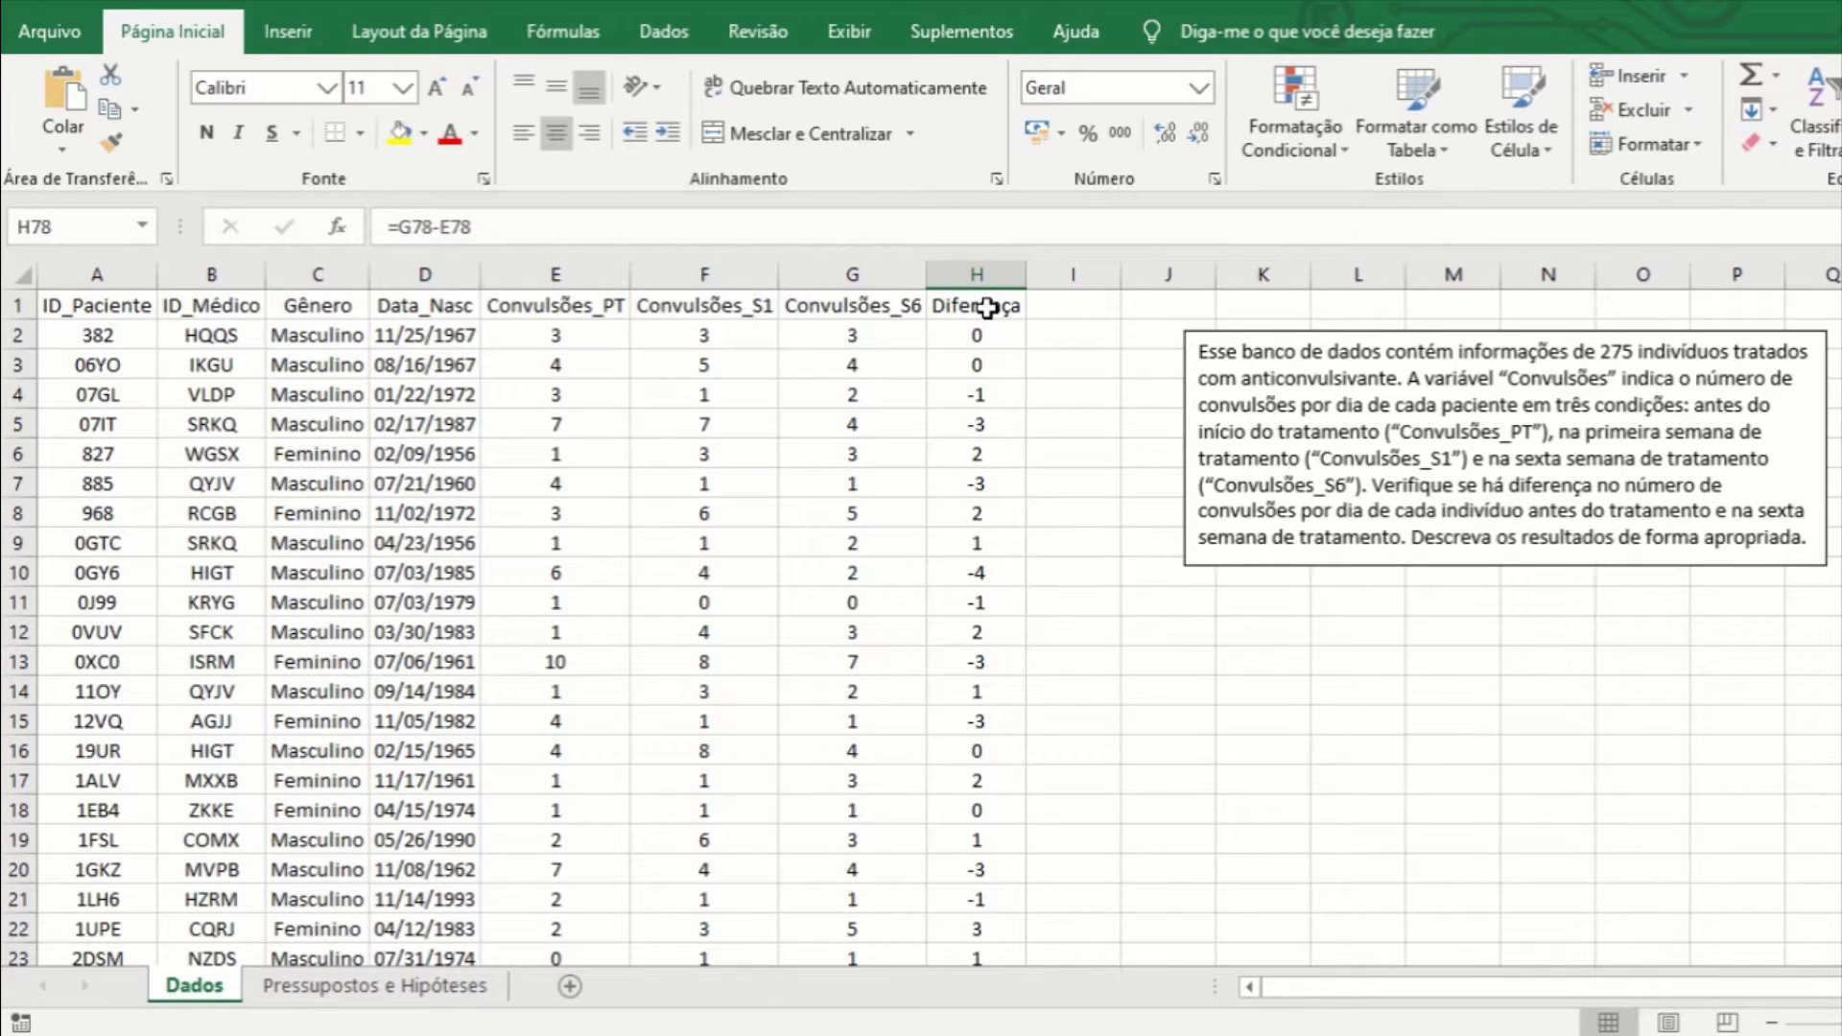
# Open Real Statistics Data Analysis Tools from the Suplementos tab.
pyautogui.click(960, 28)
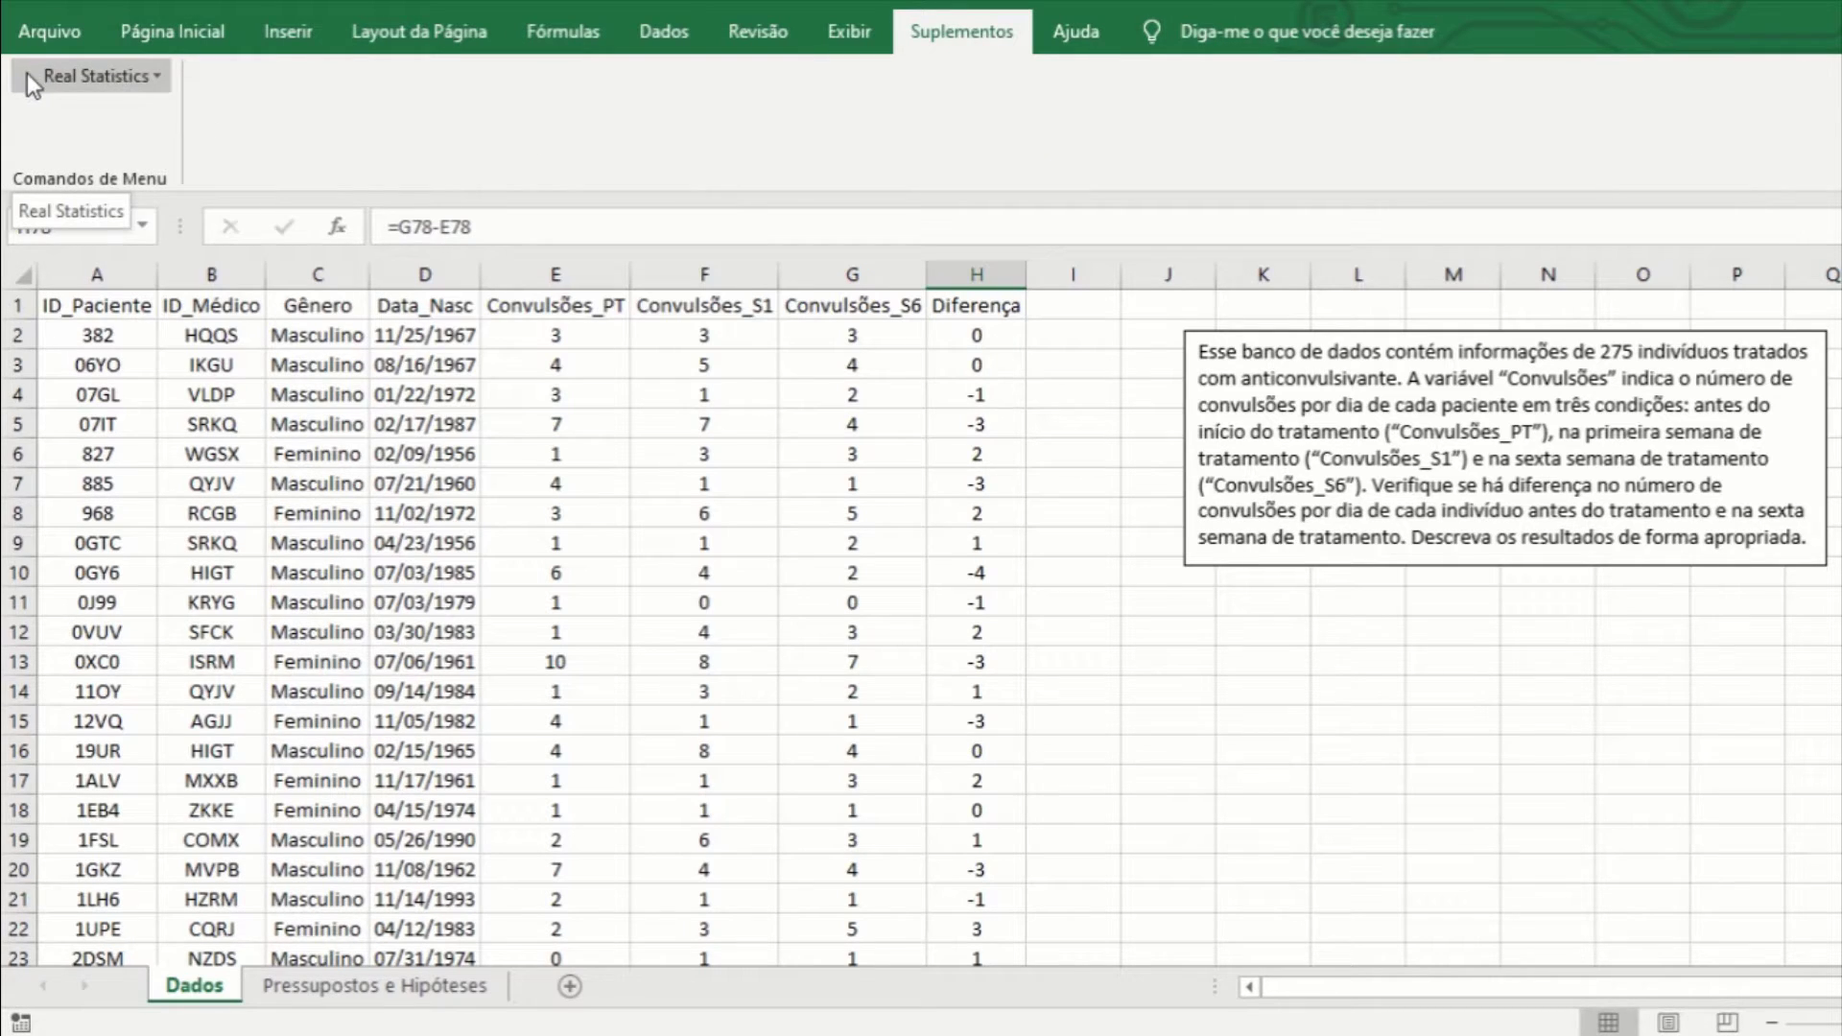
pyautogui.click(106, 77)
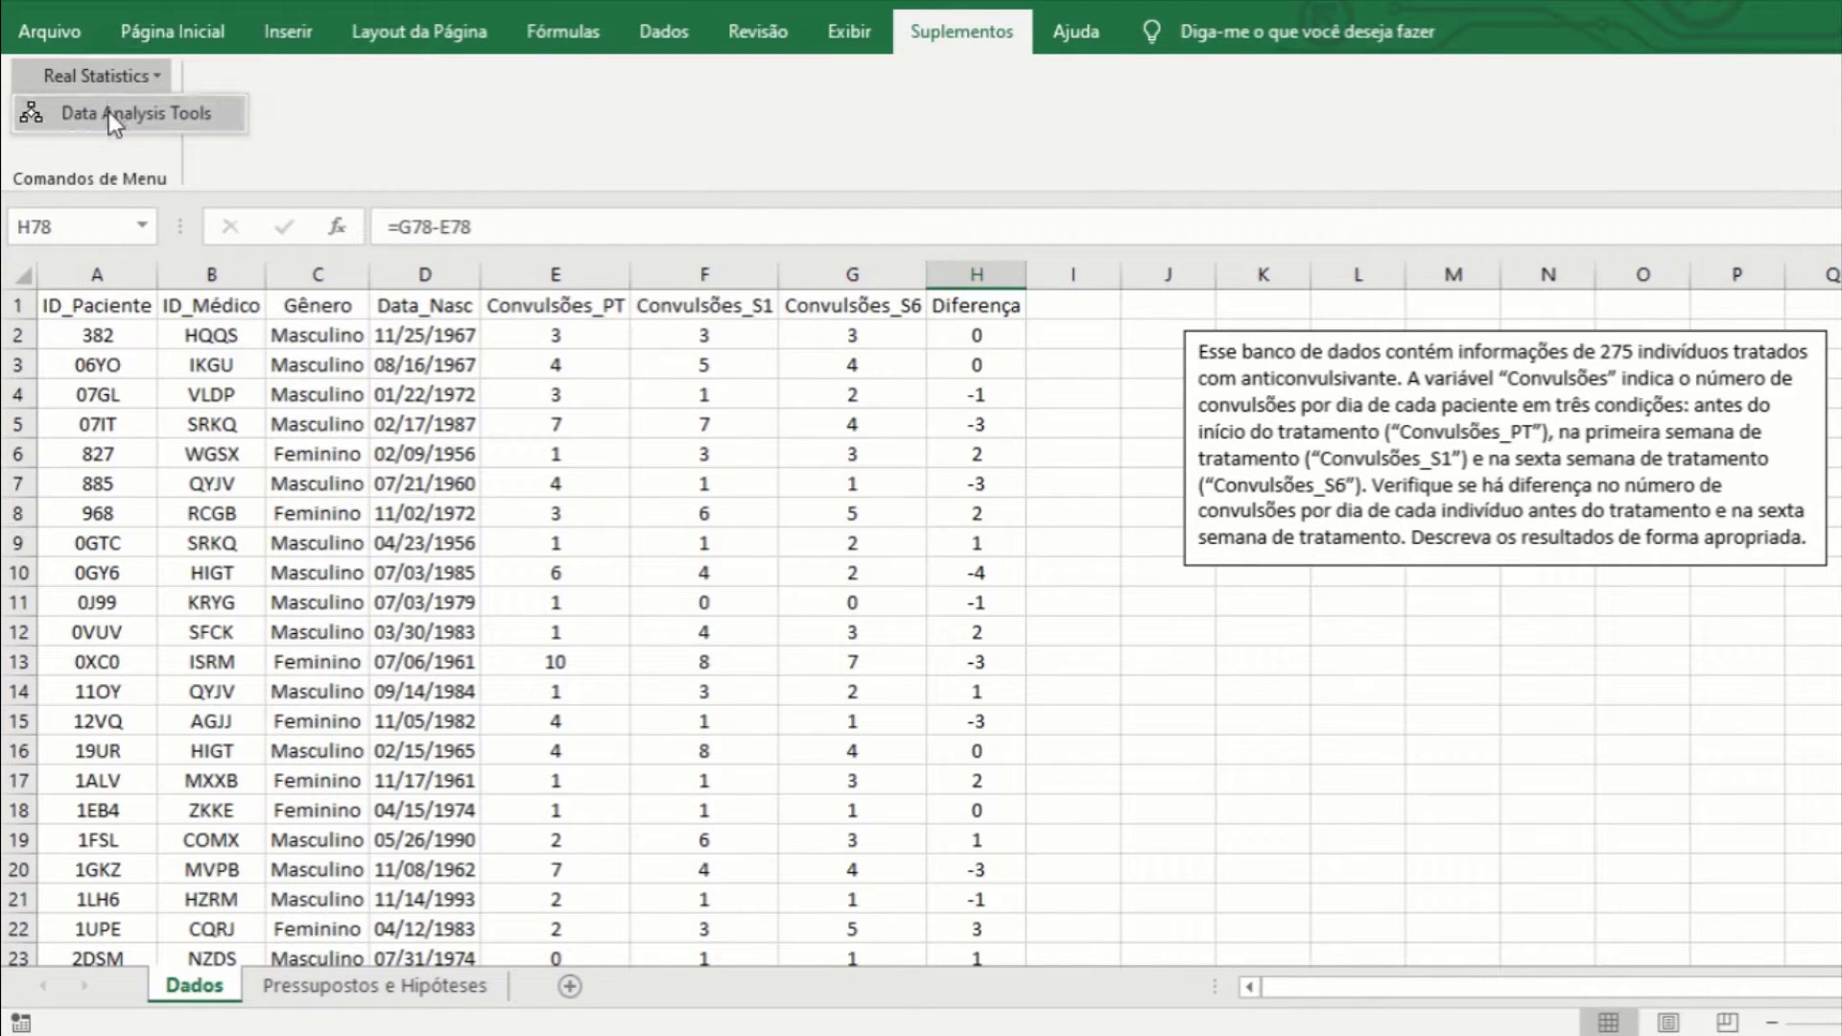
pyautogui.click(80, 112)
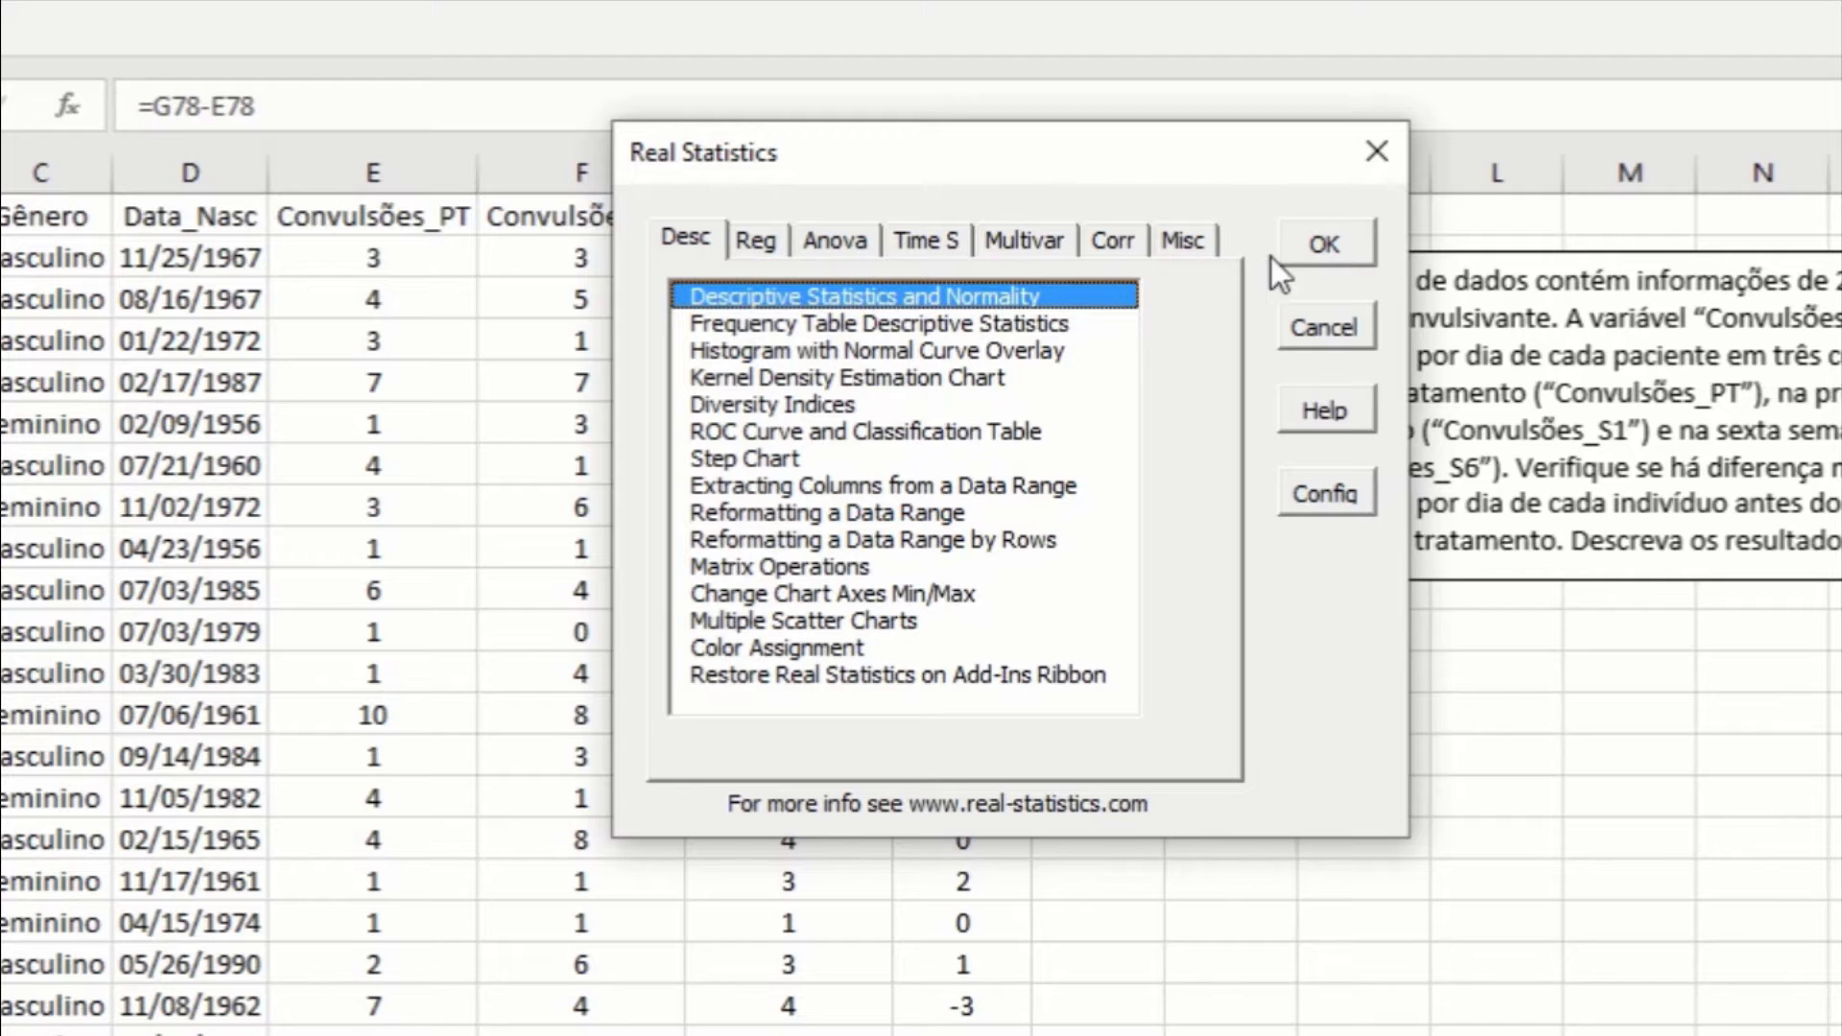
# Choose Descriptive Statistics and Normality and set its input range to Dados!$H$1:$H$276.
pyautogui.click(1332, 244)
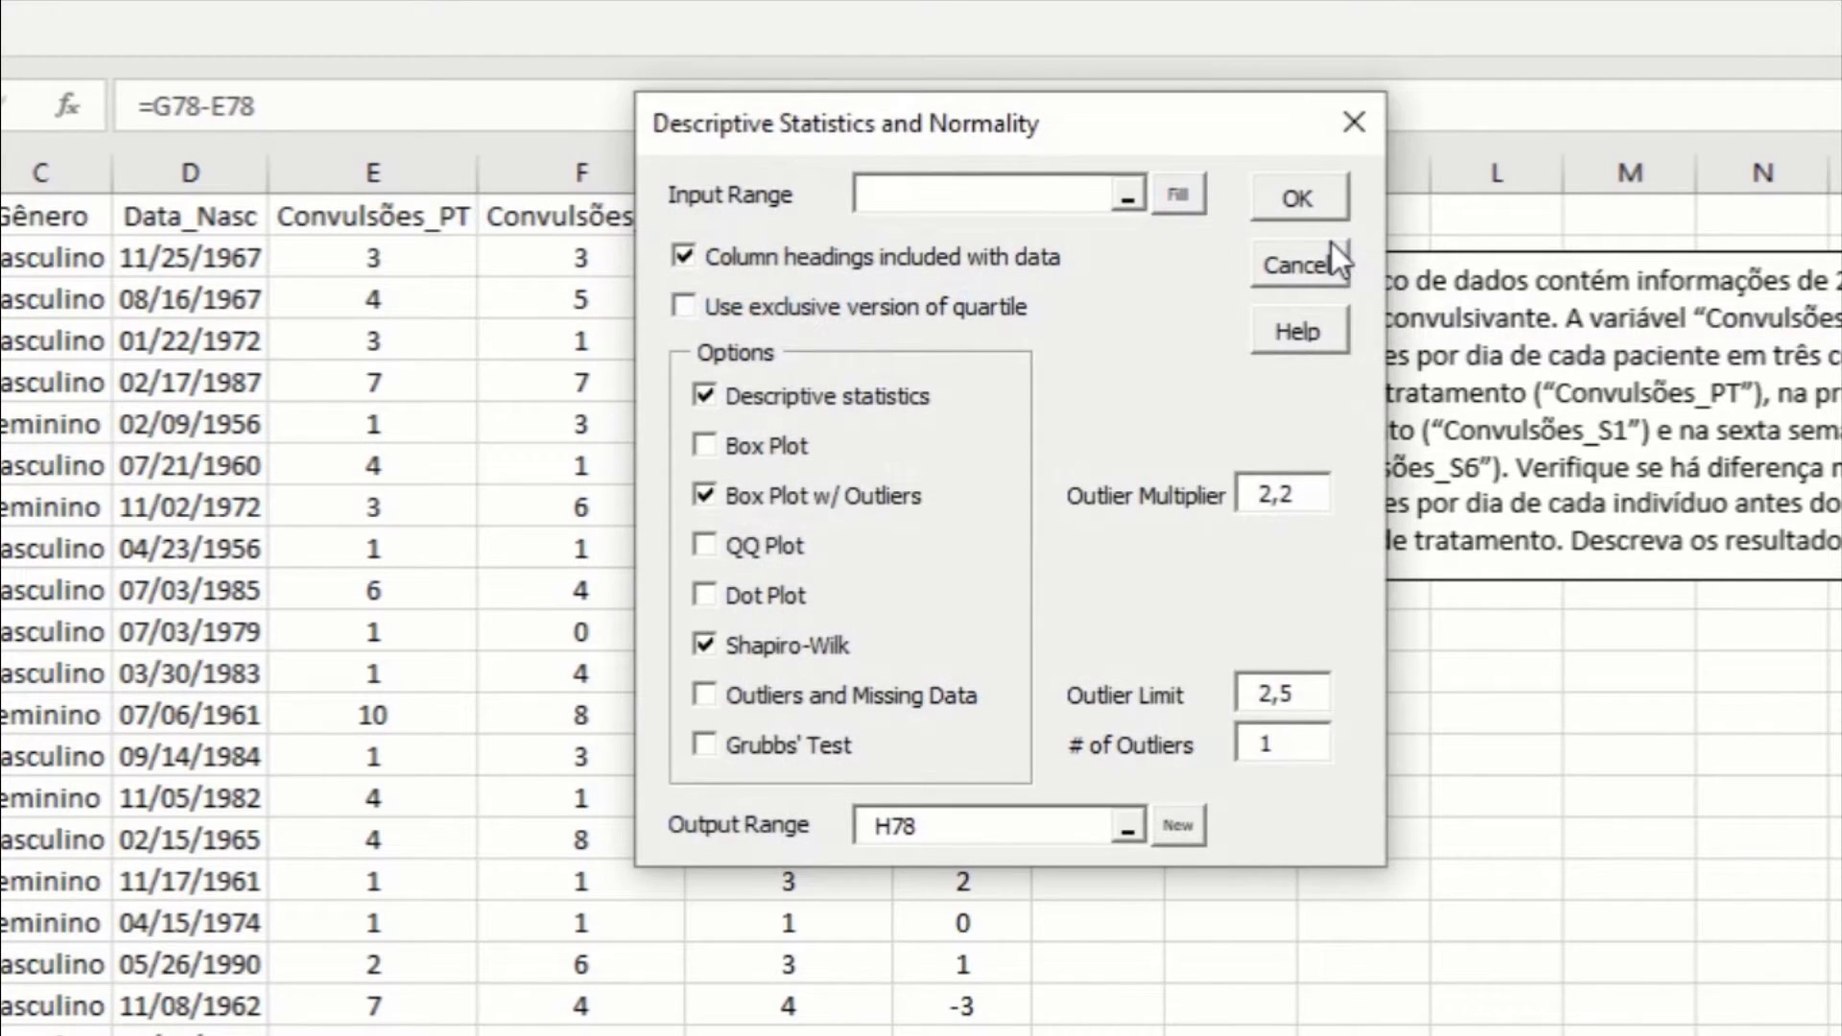
pyautogui.moveTo(986, 127)
pyautogui.mouseDown()
pyautogui.moveTo(1749, 120)
pyautogui.moveTo(1639, 155)
pyautogui.mouseUp()
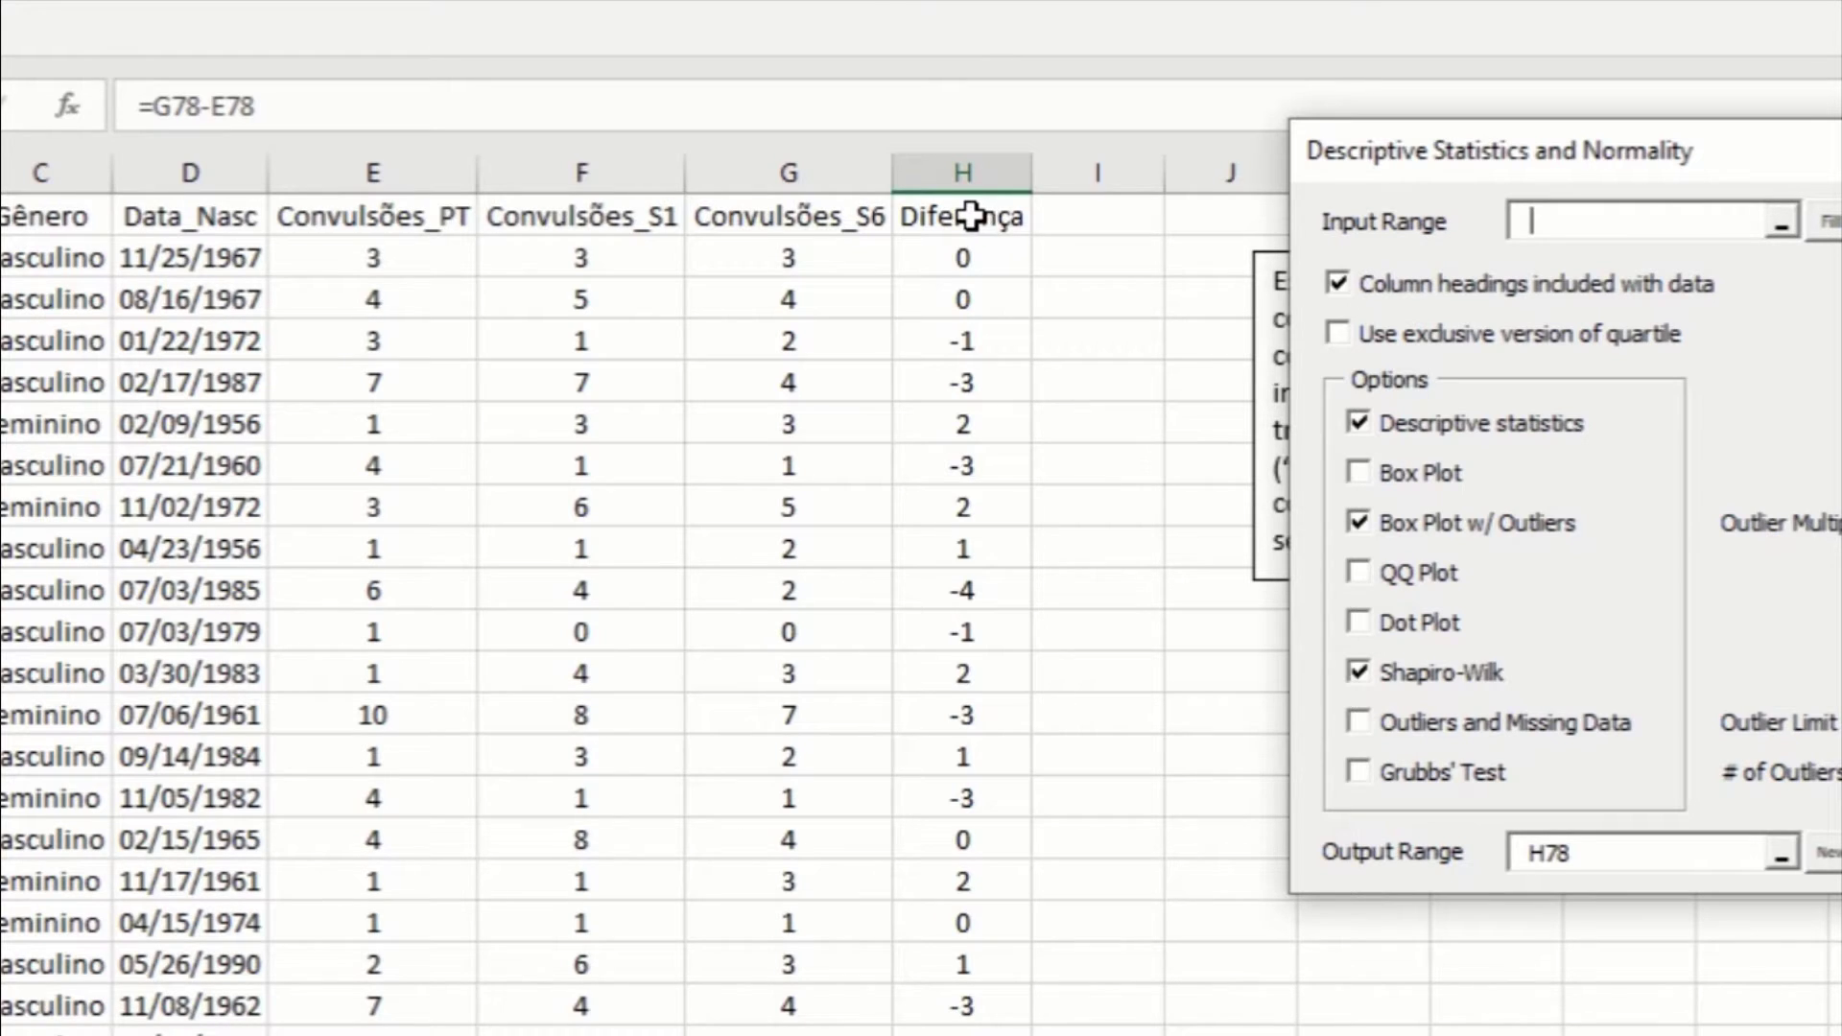
pyautogui.moveTo(998, 219); pyautogui.dragTo(962, 1032)
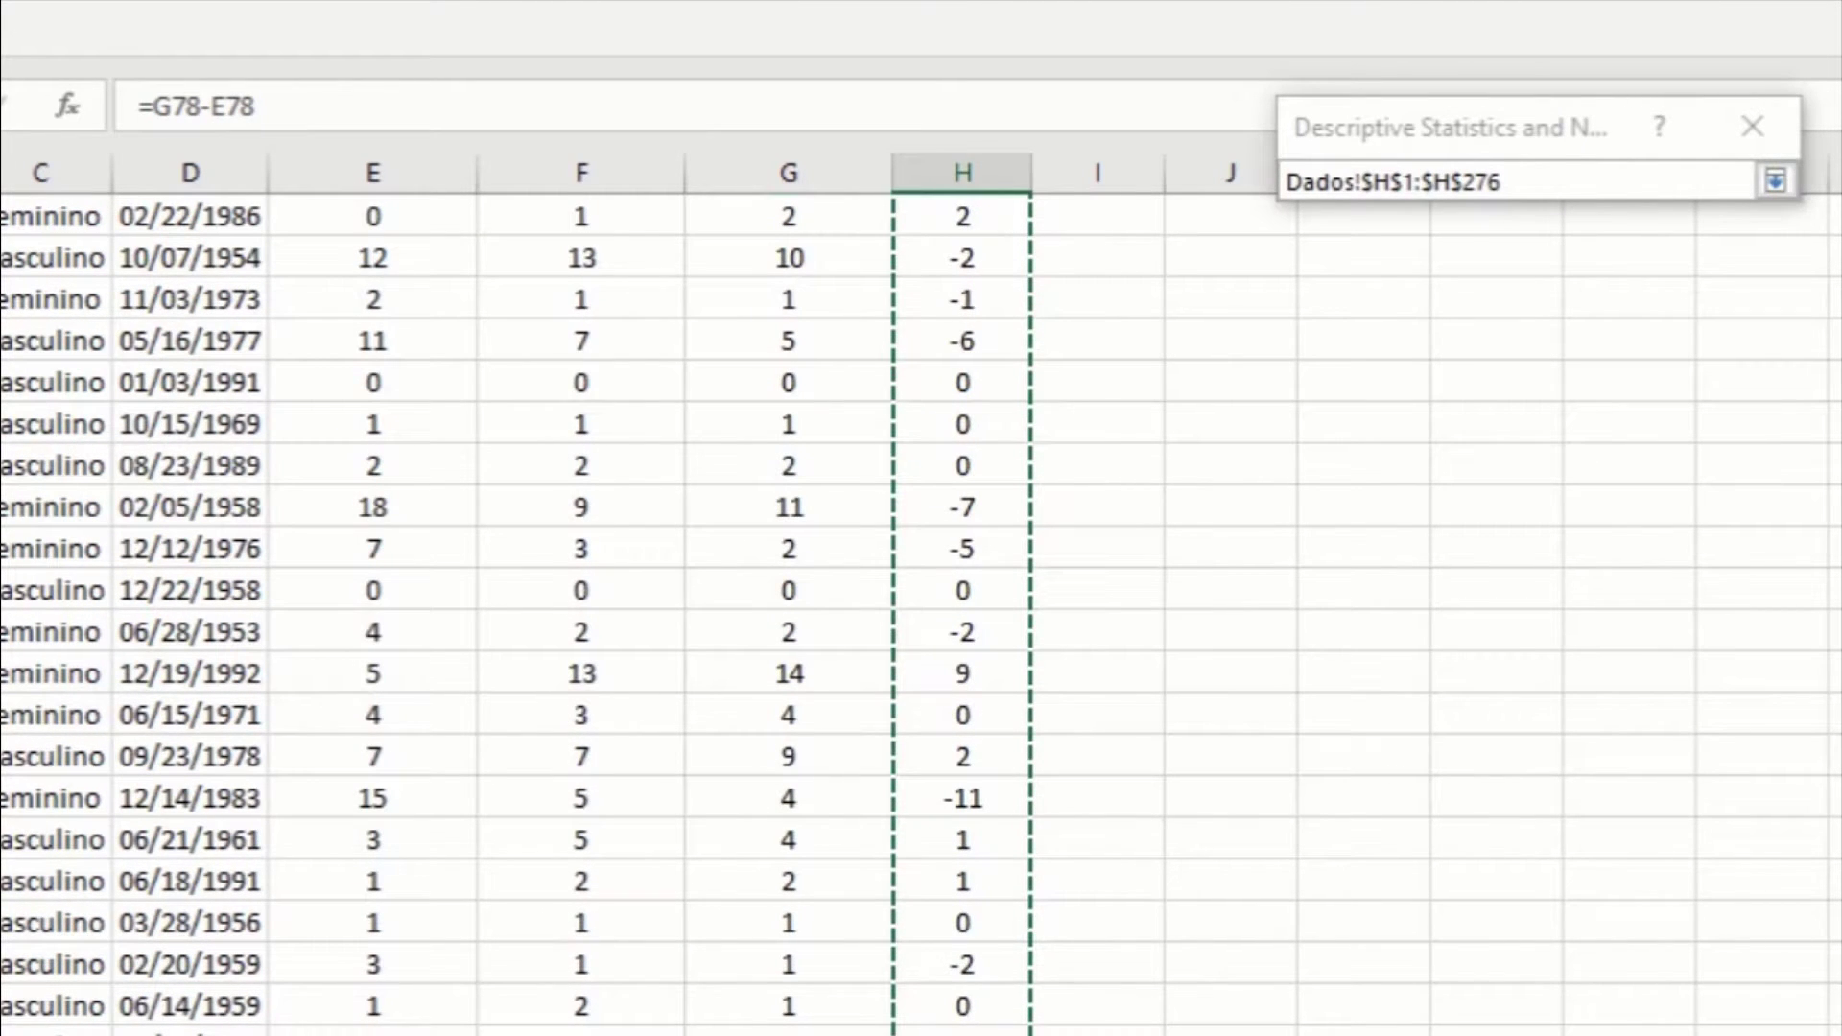
pyautogui.moveTo(963, 1031); pyautogui.dragTo(958, 1004)
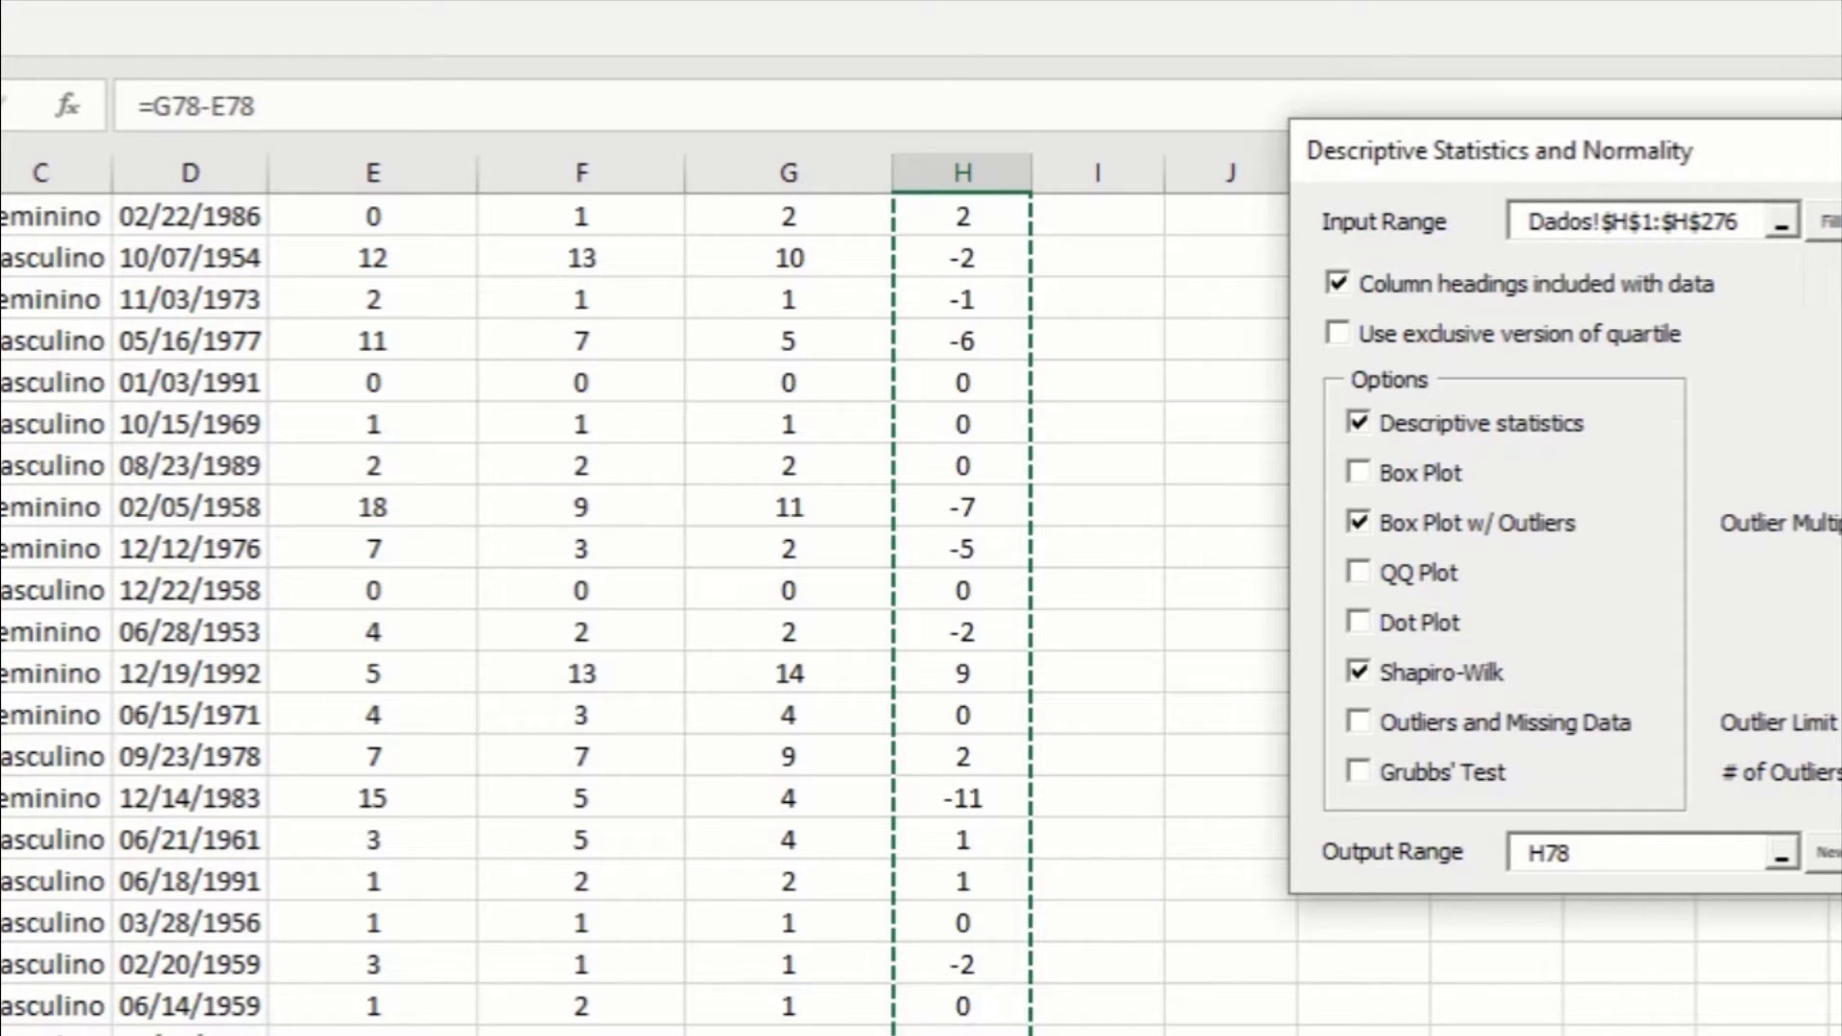
pyautogui.moveTo(1546, 154); pyautogui.dragTo(1382, 185)
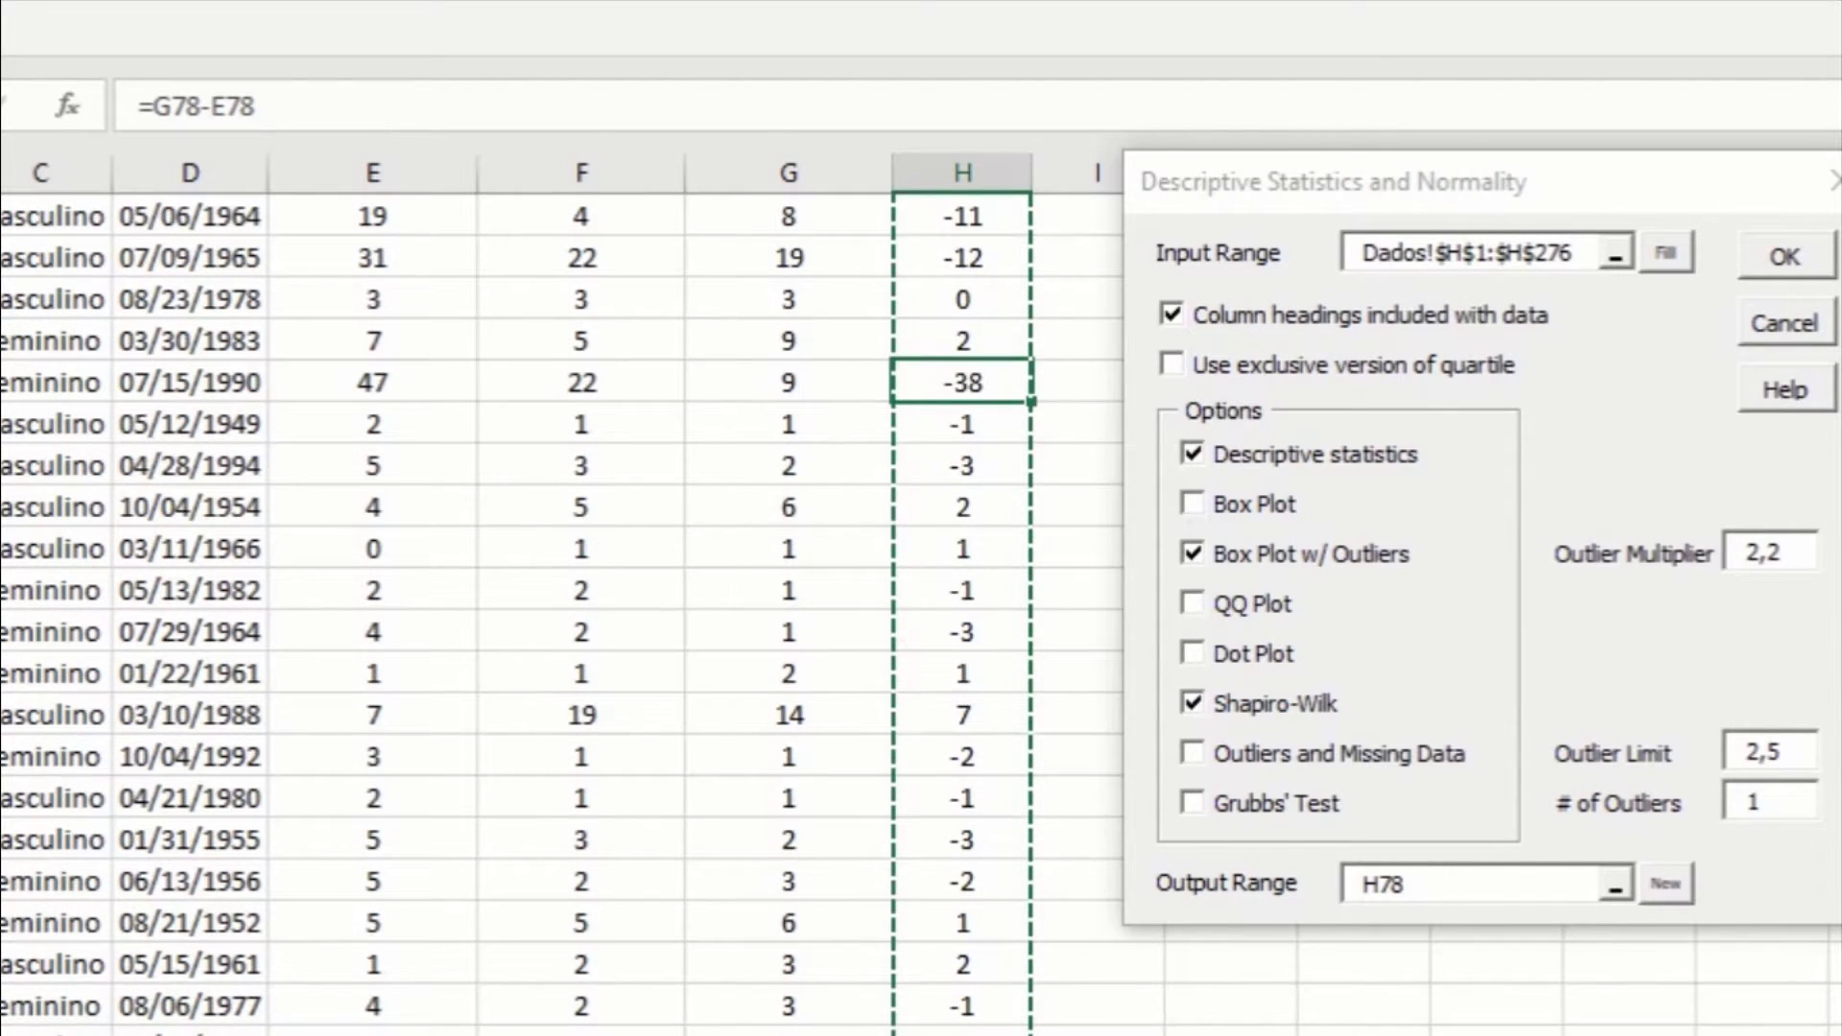
pyautogui.scroll(20, 561, 614)
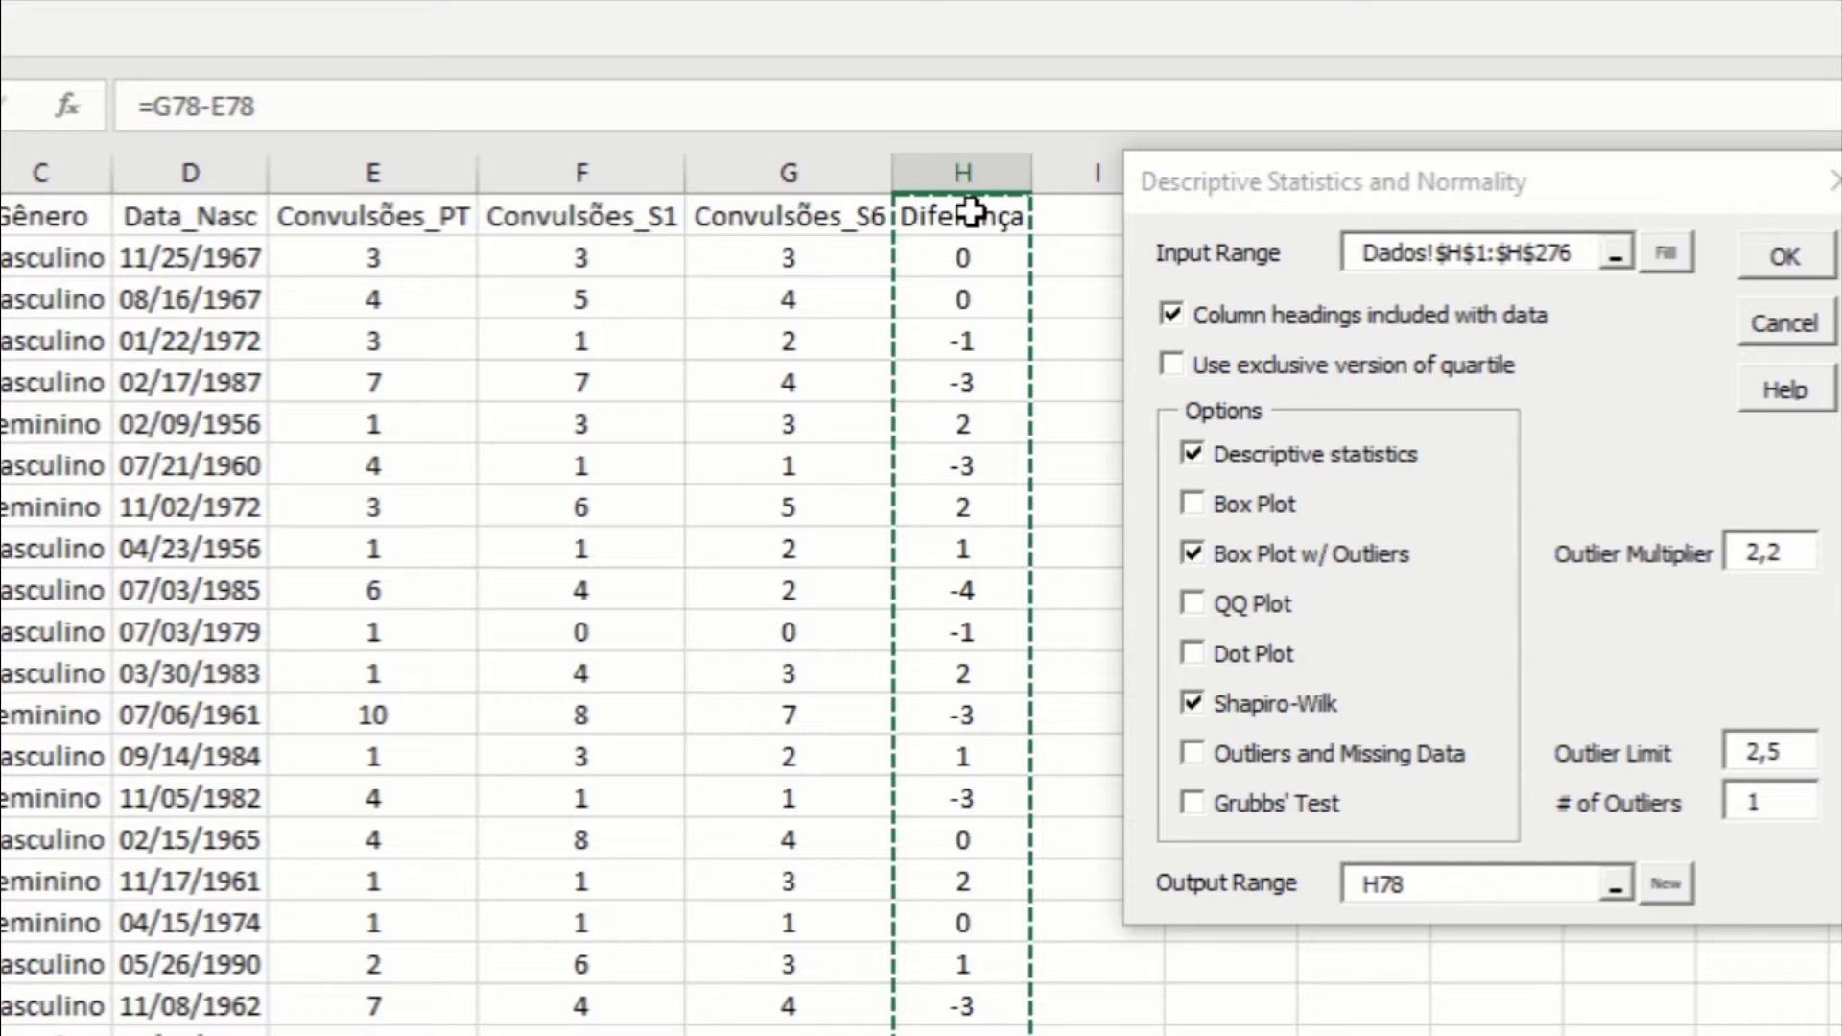
# Keep column headings included, send output to a new worksheet, and run the normality analysis.
pyautogui.click(1172, 314)
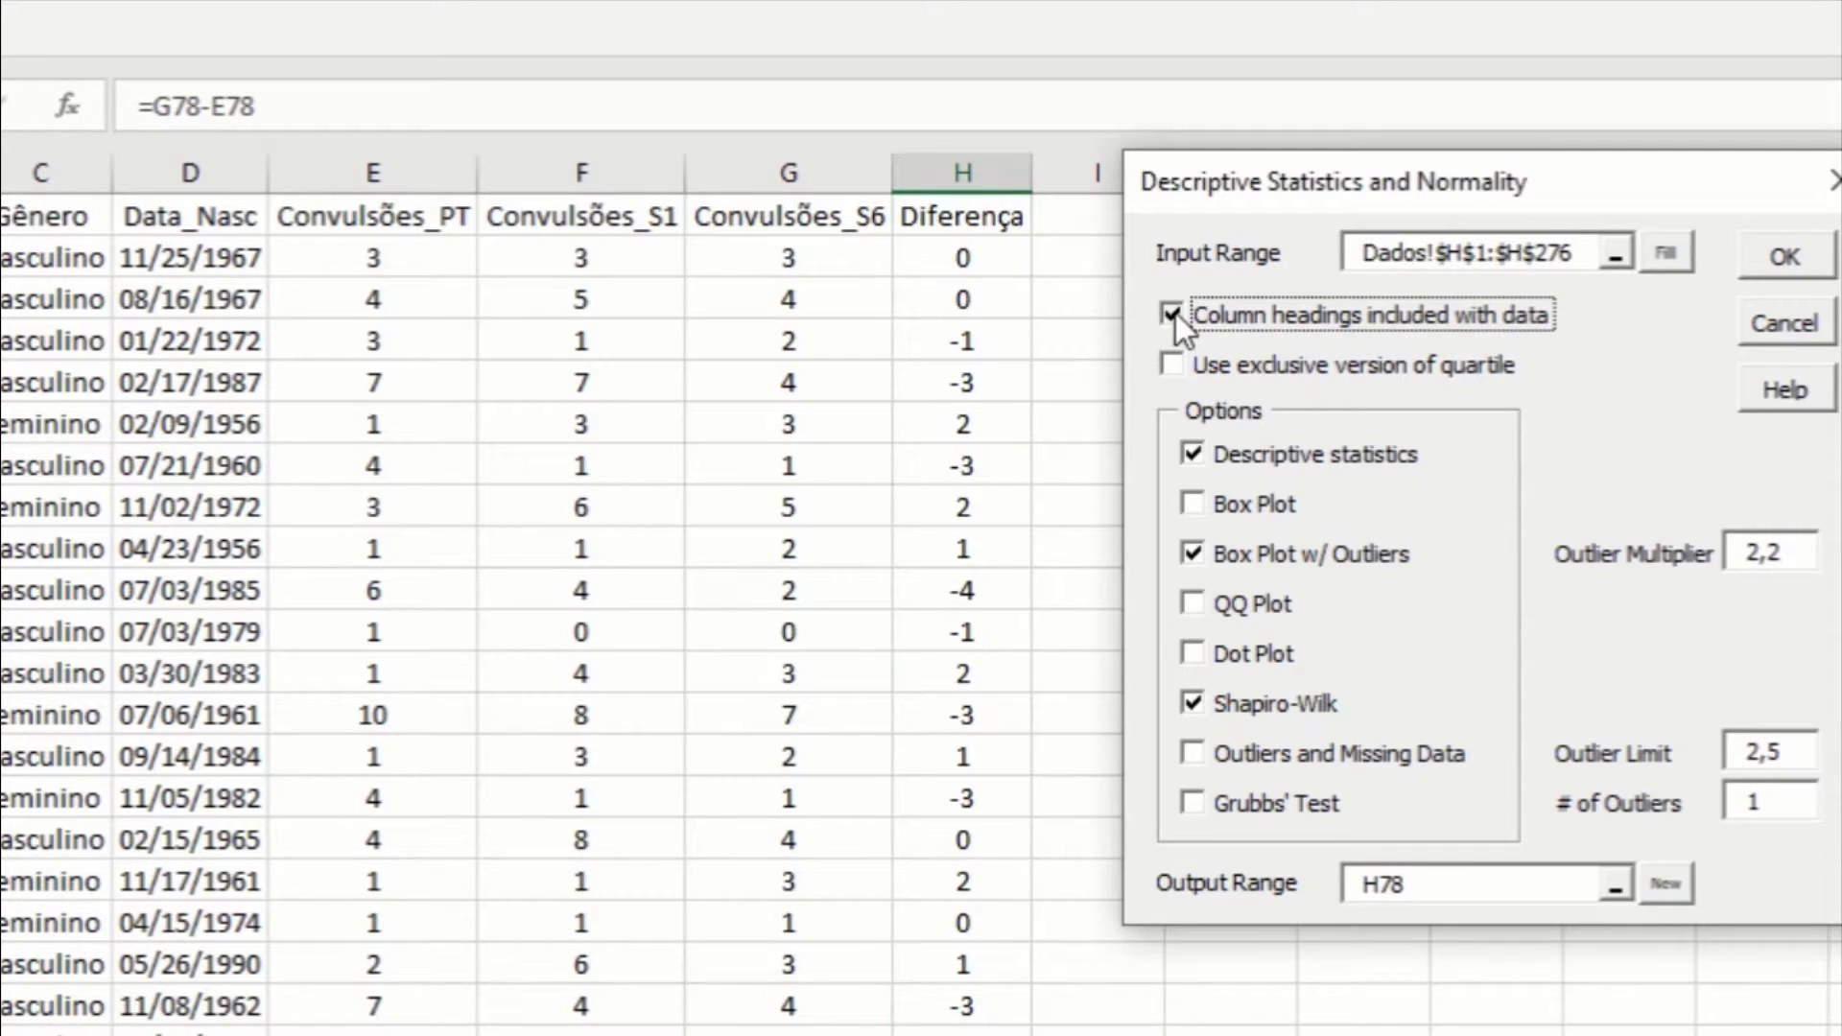
pyautogui.click(1177, 313)
pyautogui.click(1666, 884)
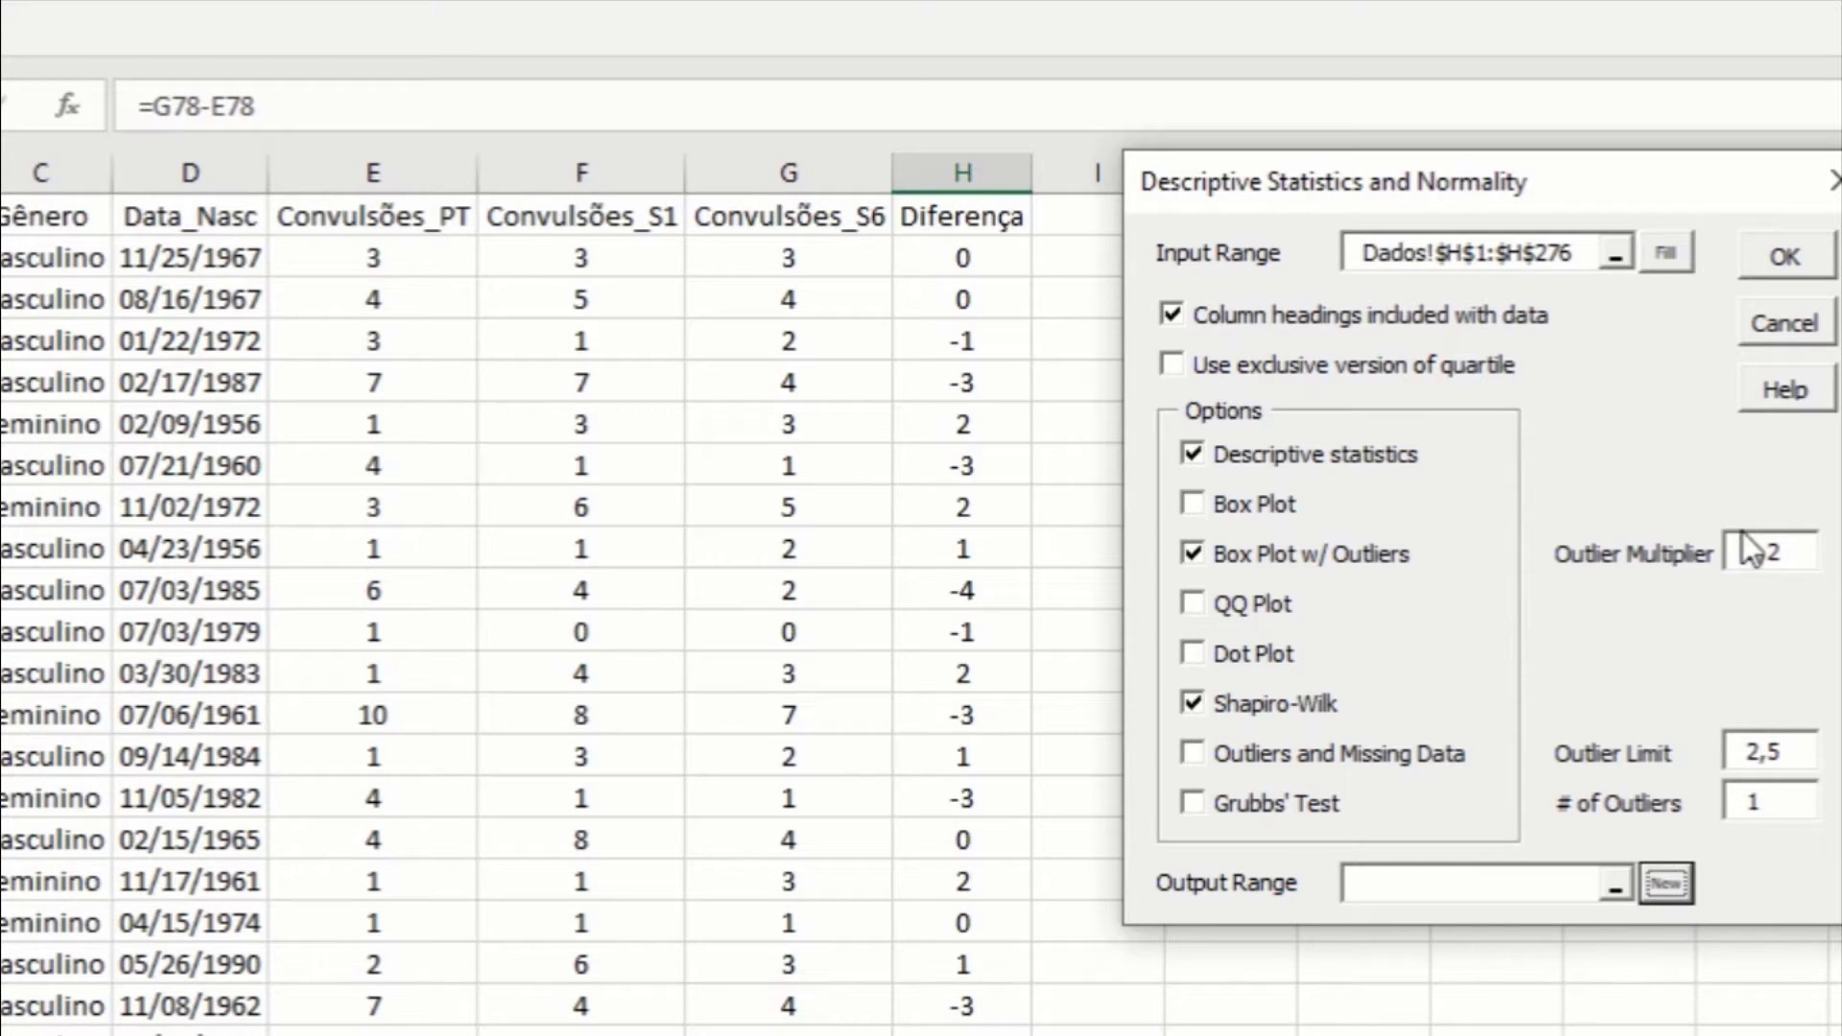
pyautogui.click(1796, 259)
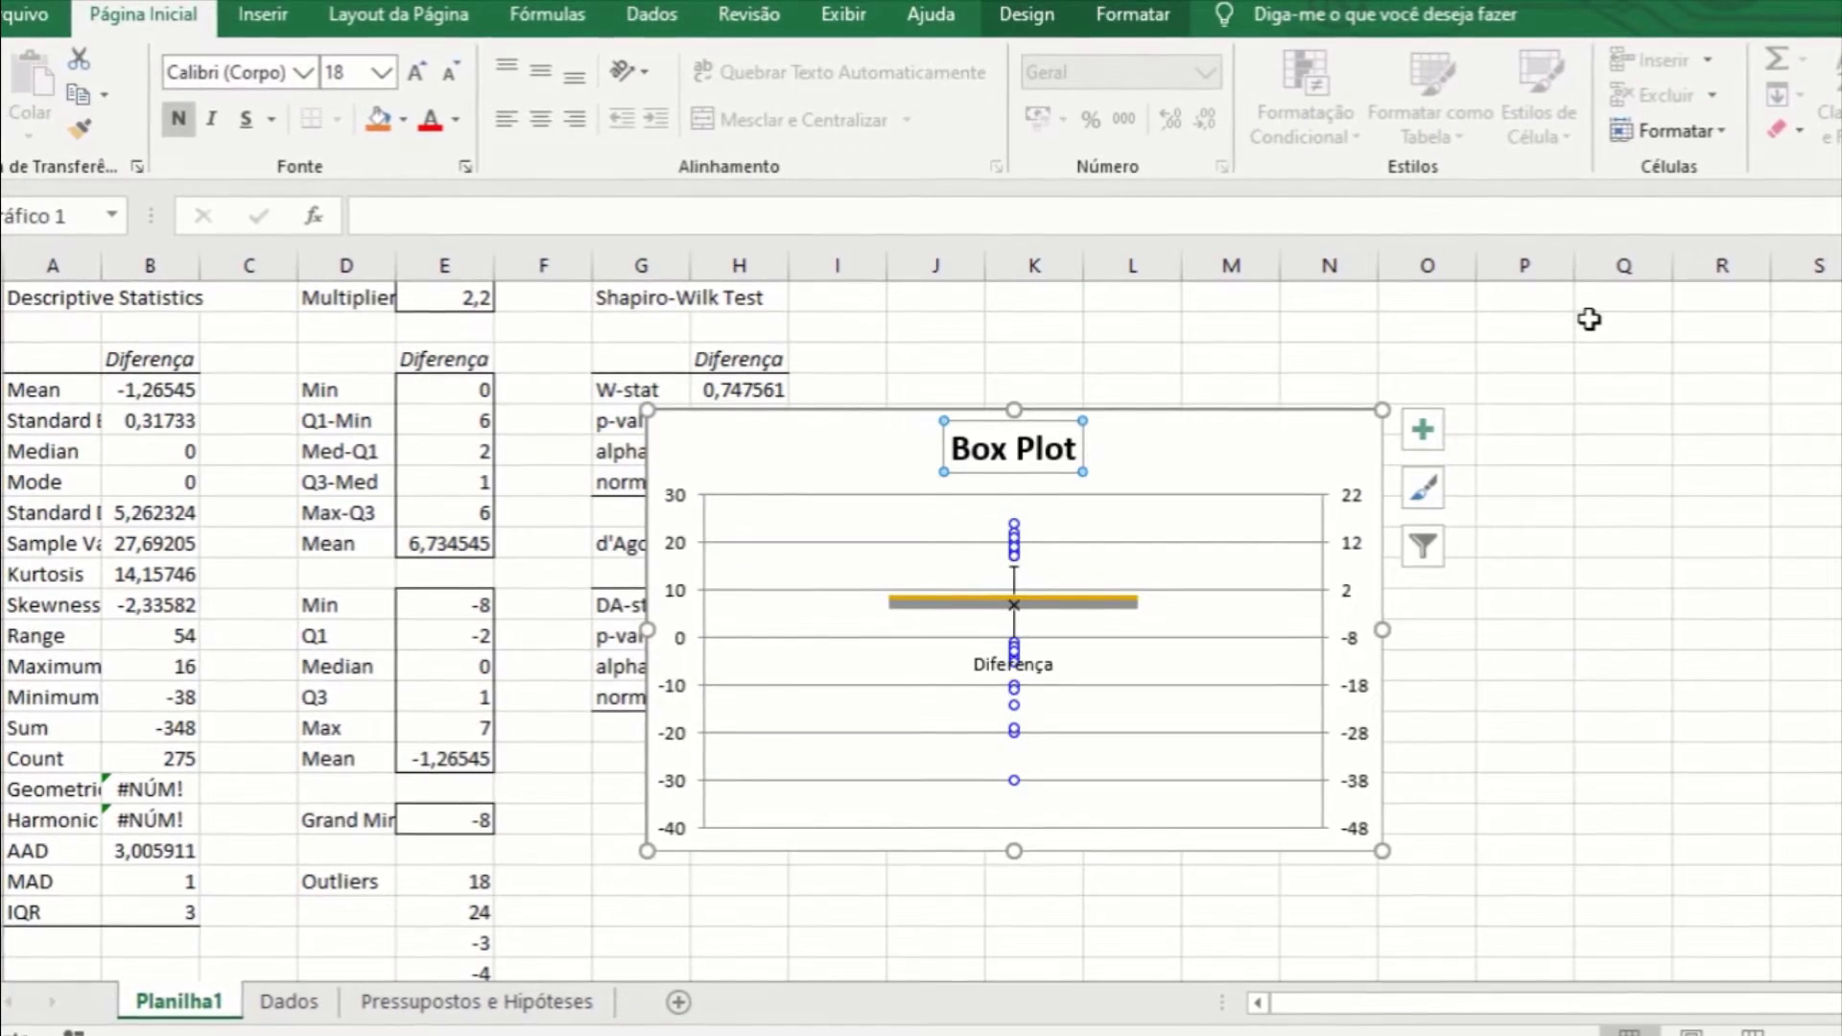
pyautogui.moveTo(1176, 418)
pyautogui.mouseDown()
pyautogui.moveTo(1561, 348)
pyautogui.moveTo(1511, 344)
pyautogui.mouseUp()
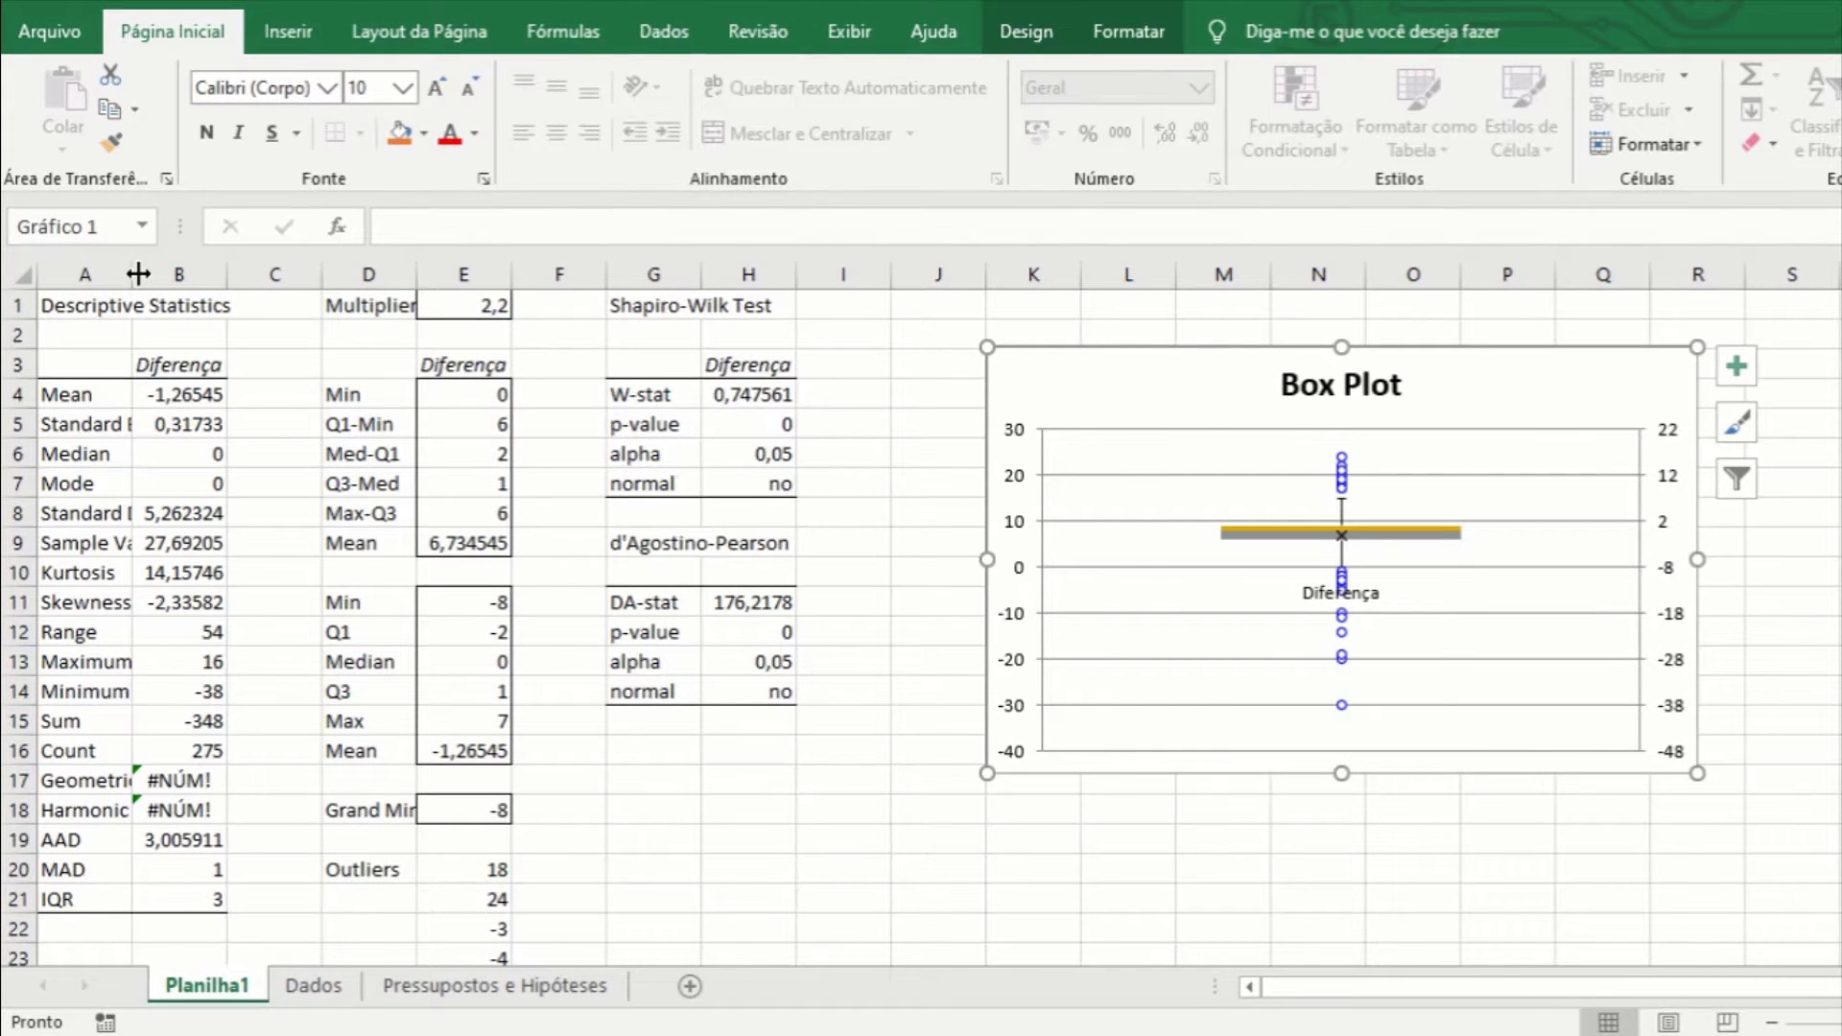
pyautogui.doubleClick(134, 274)
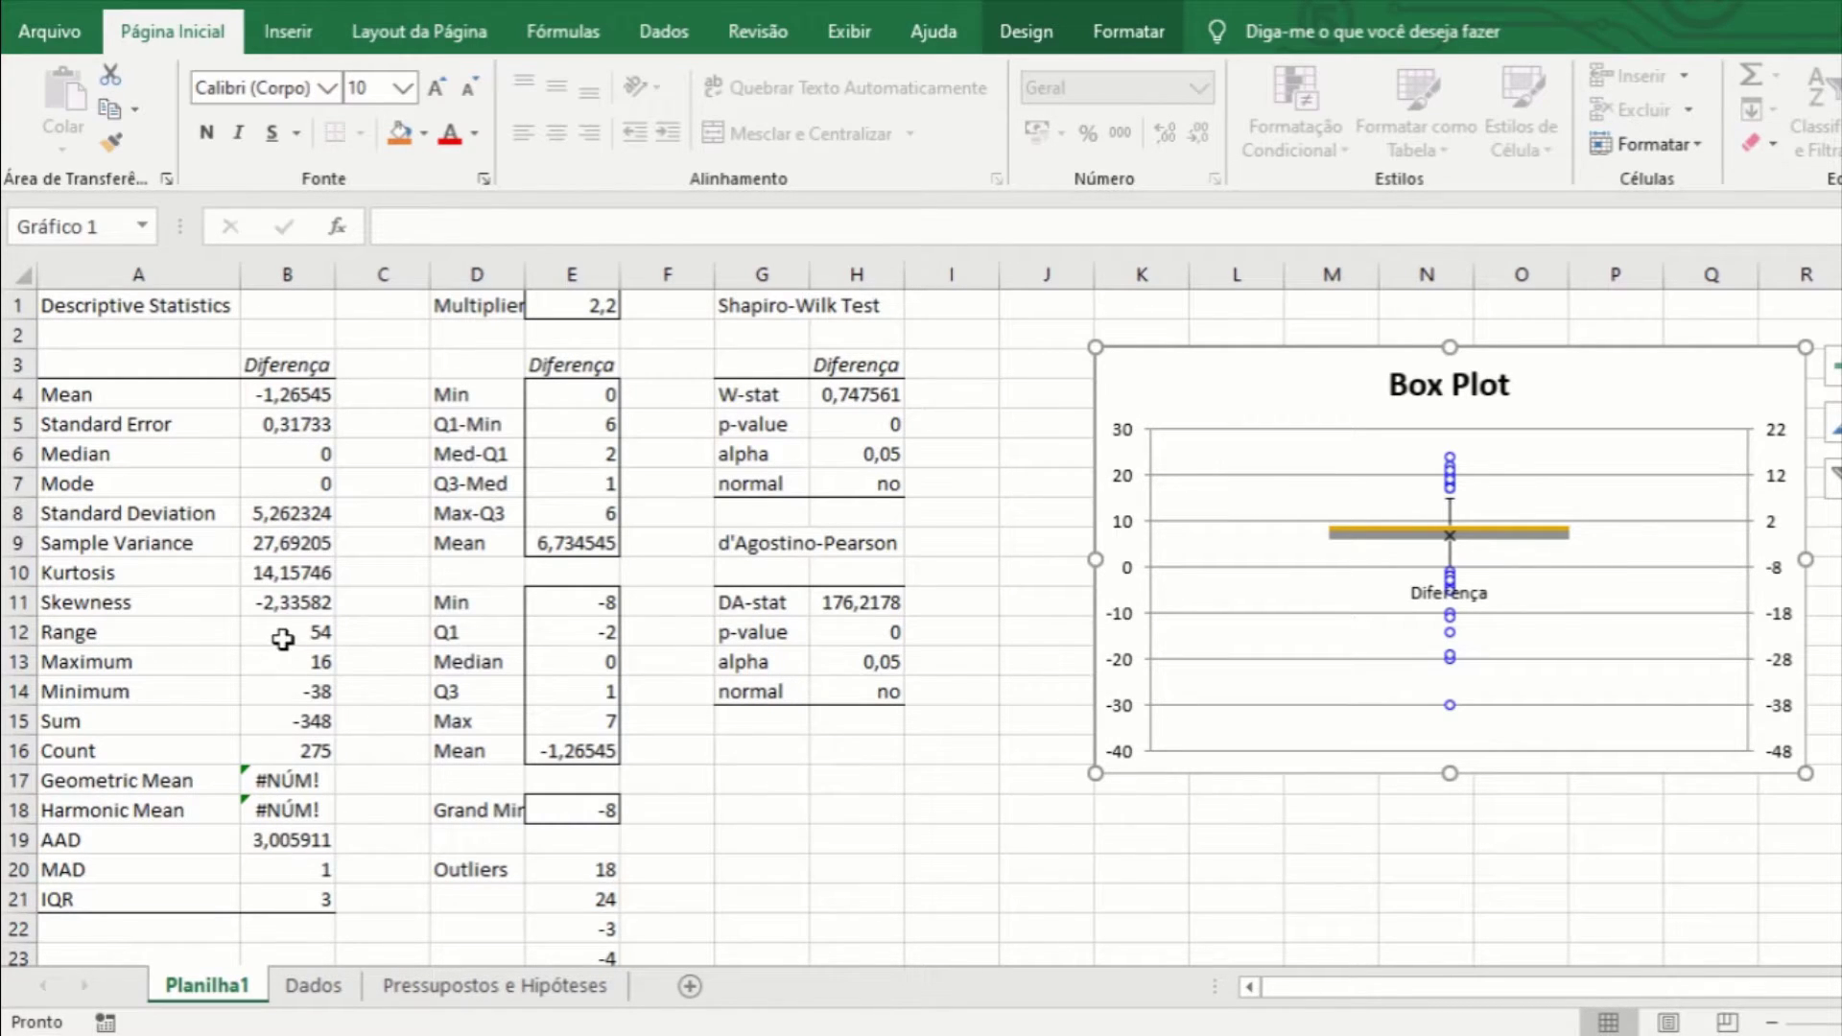
pyautogui.click(287, 453)
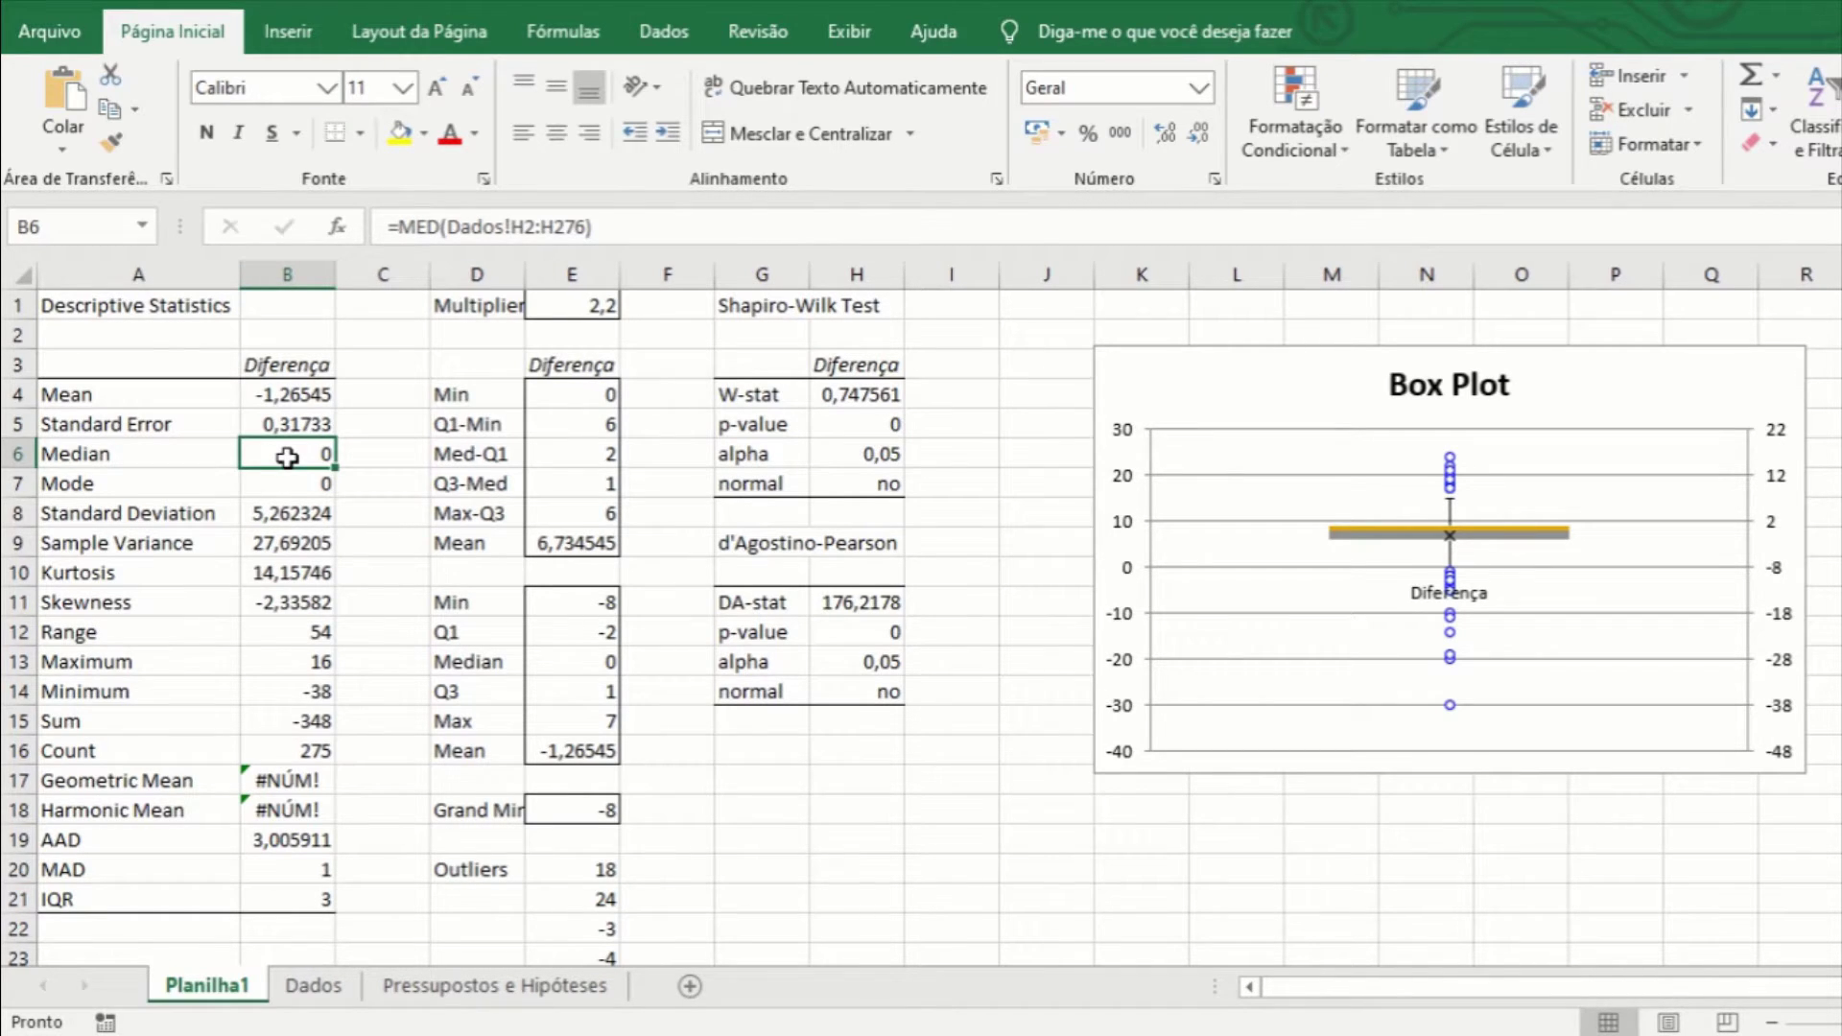
pyautogui.click(289, 485)
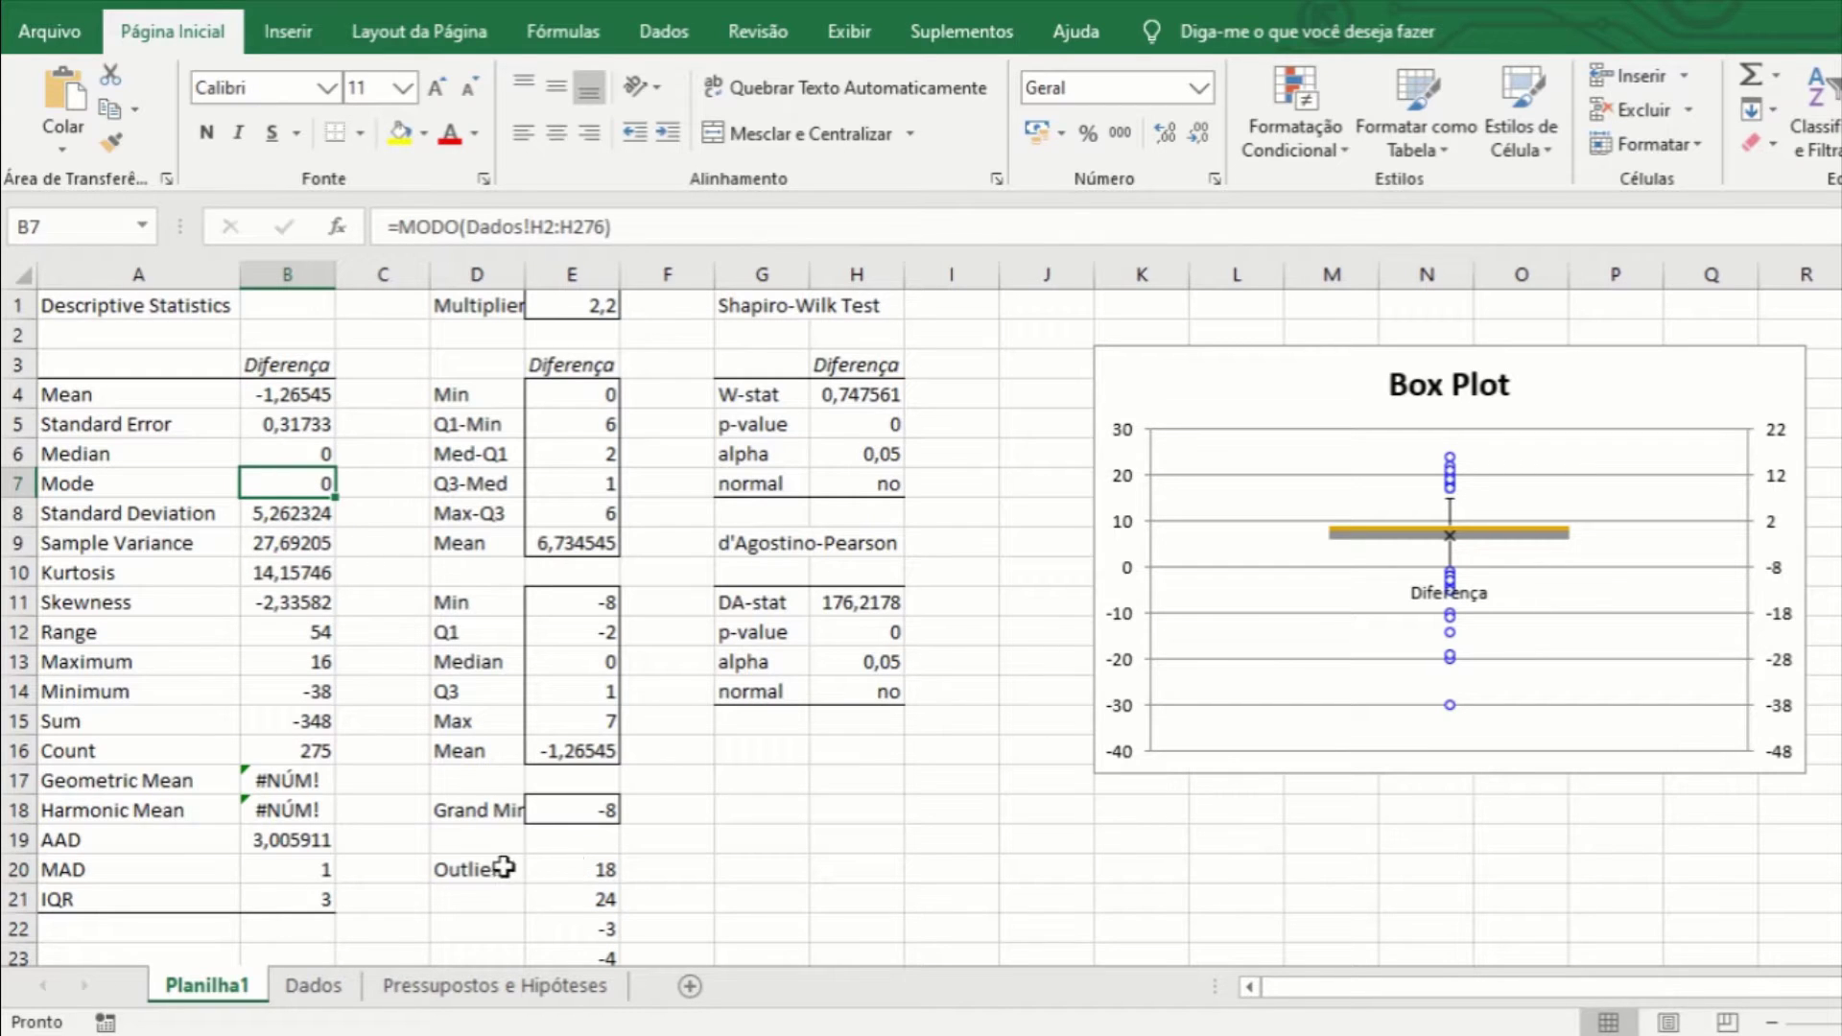
pyautogui.moveTo(580, 868)
pyautogui.mouseDown()
pyautogui.moveTo(594, 1021)
pyautogui.moveTo(574, 911)
pyautogui.moveTo(576, 927)
pyautogui.mouseUp()
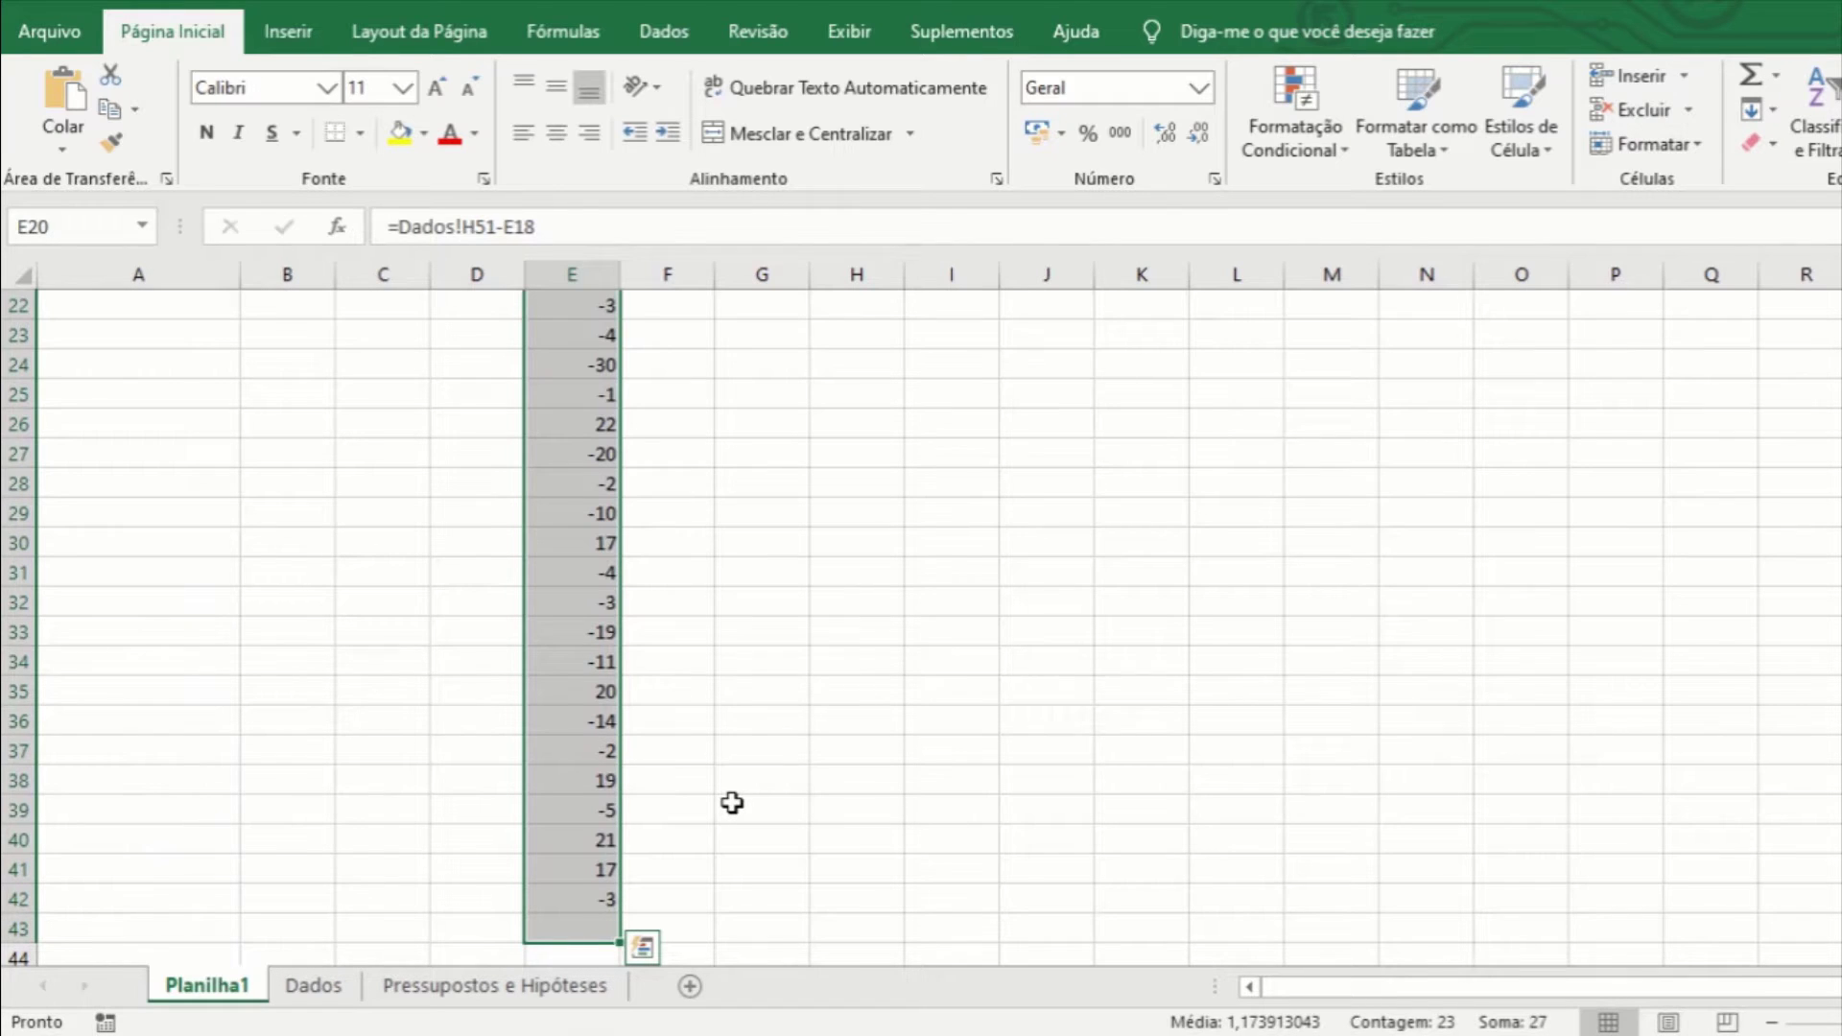
pyautogui.scroll(2, 732, 803)
pyautogui.scroll(4, 733, 803)
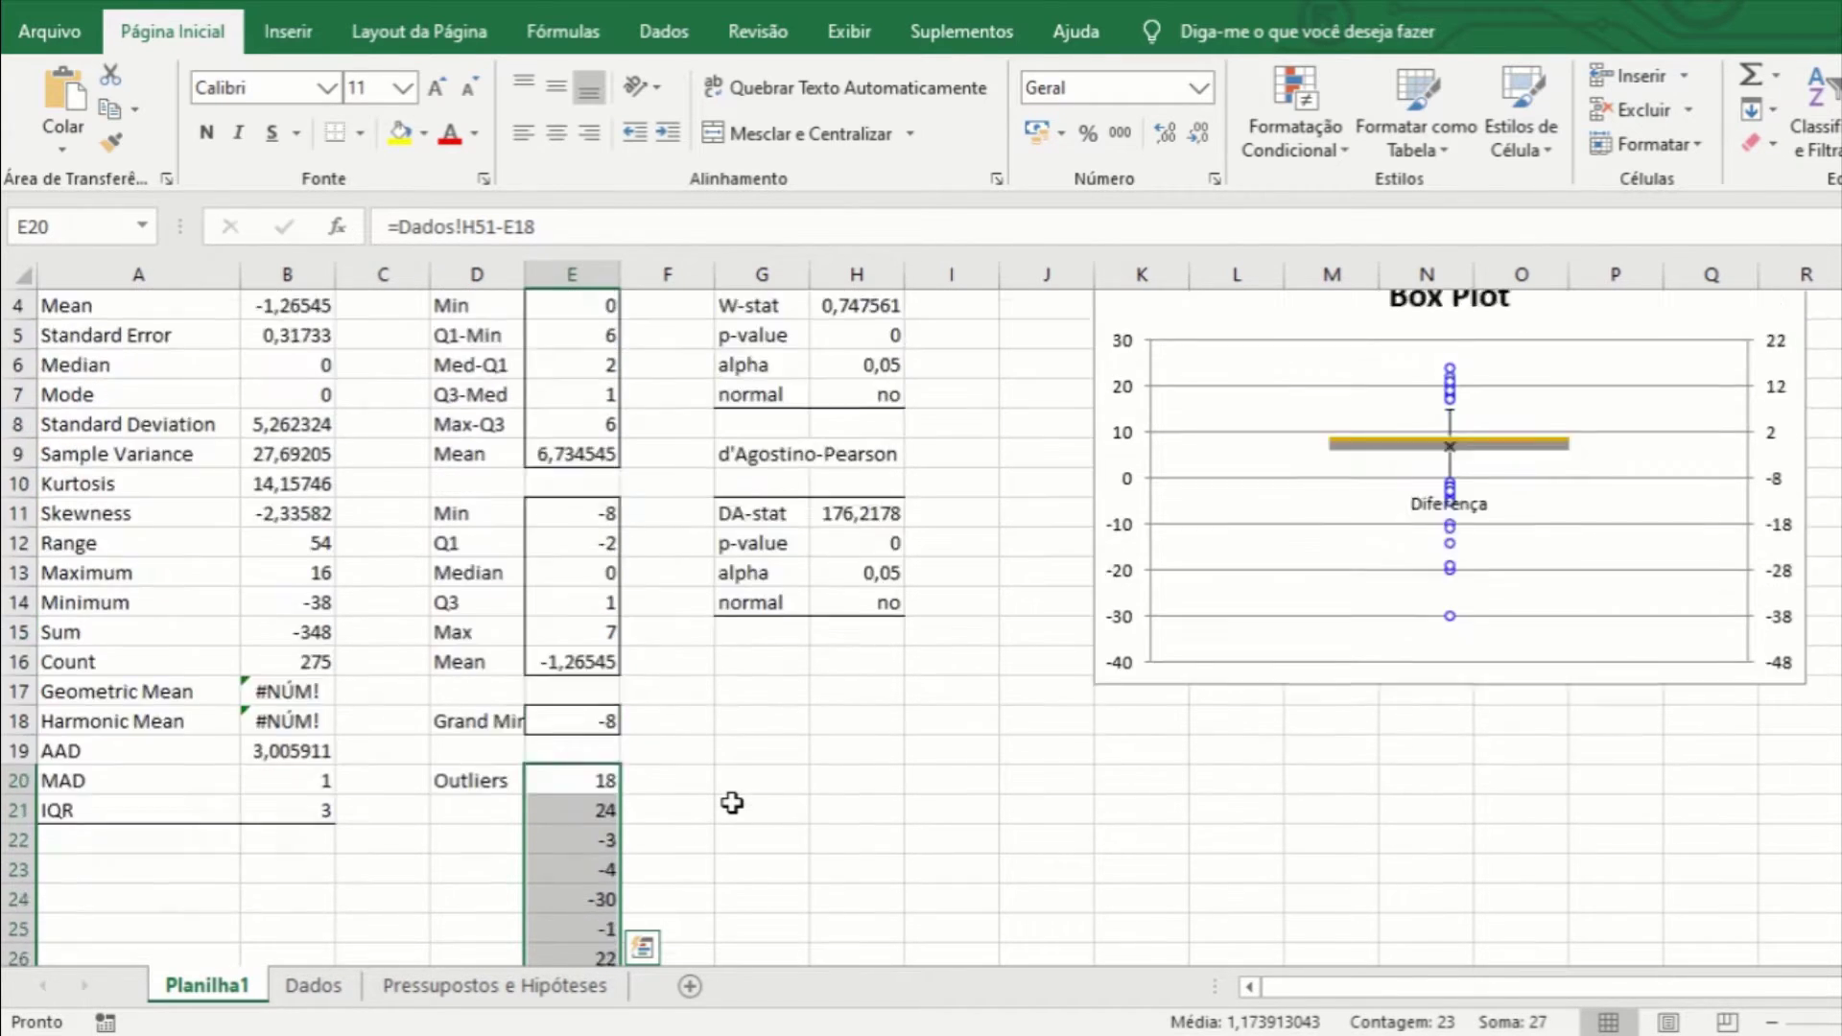
pyautogui.scroll(1, 733, 803)
pyautogui.click(732, 803)
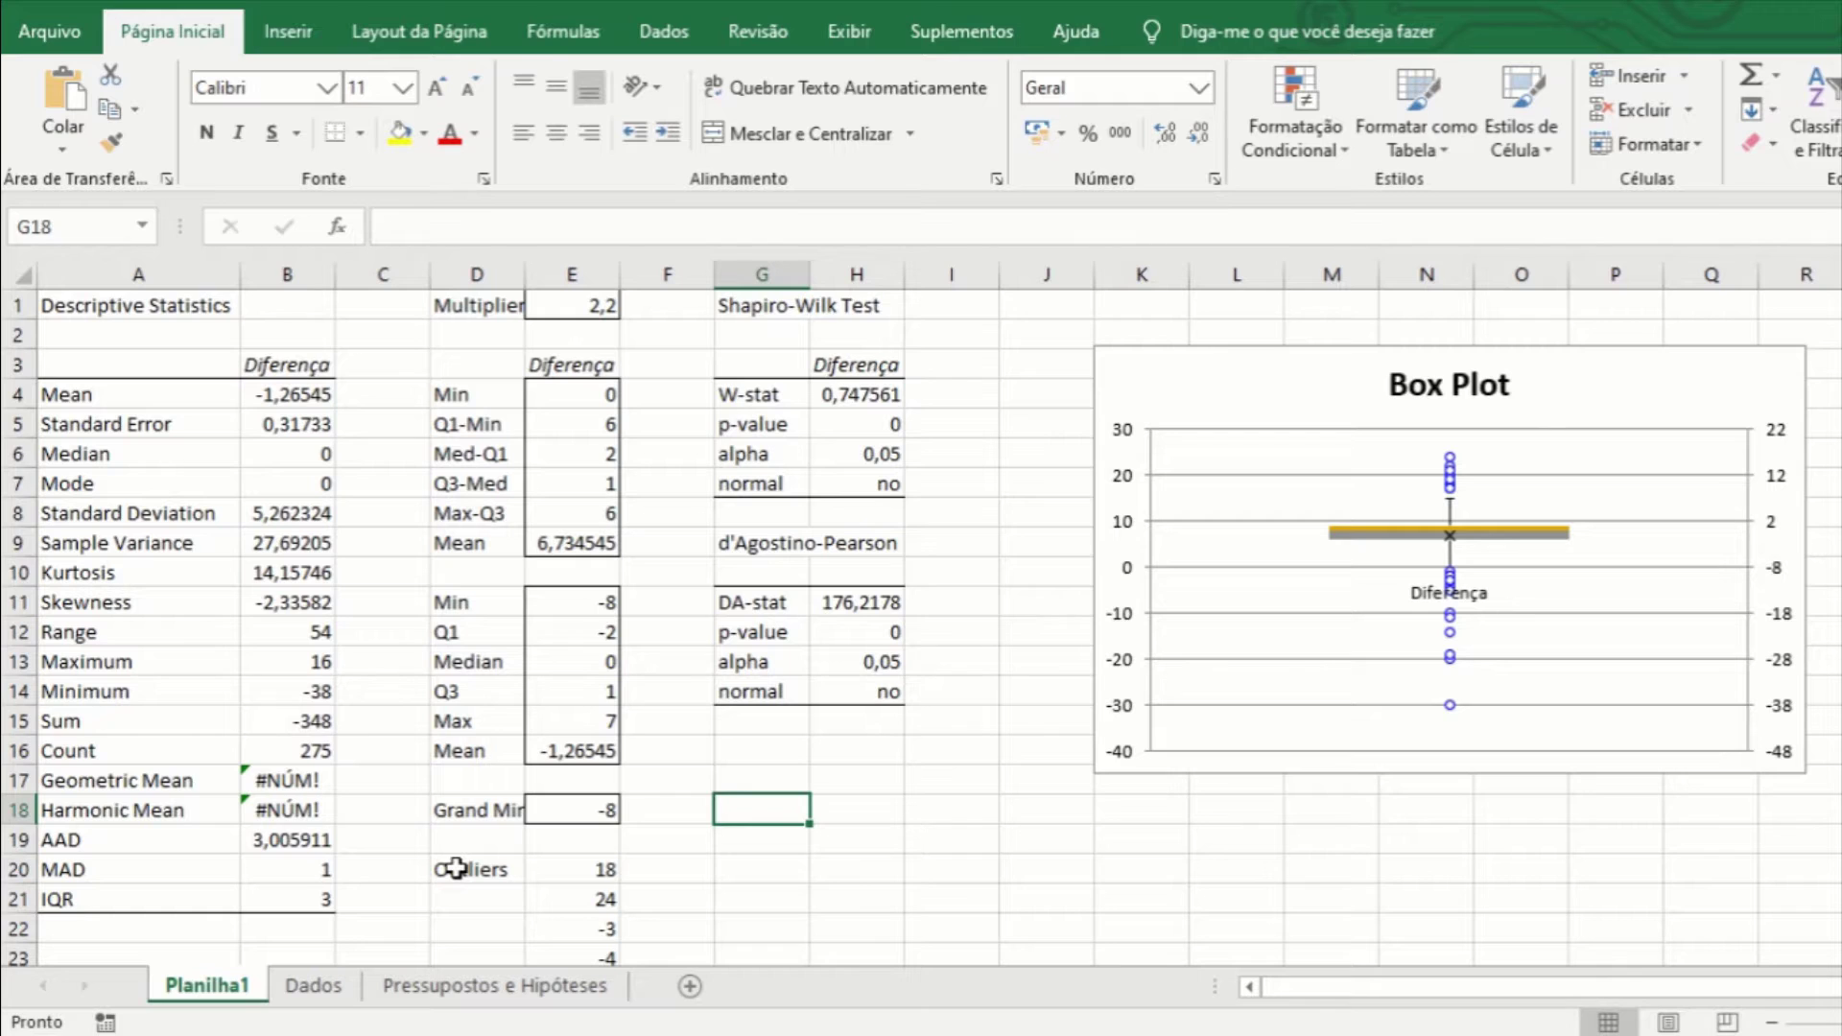
# Fill the Outliers label cell D20 with a light orange theme colour.
pyautogui.click(455, 868)
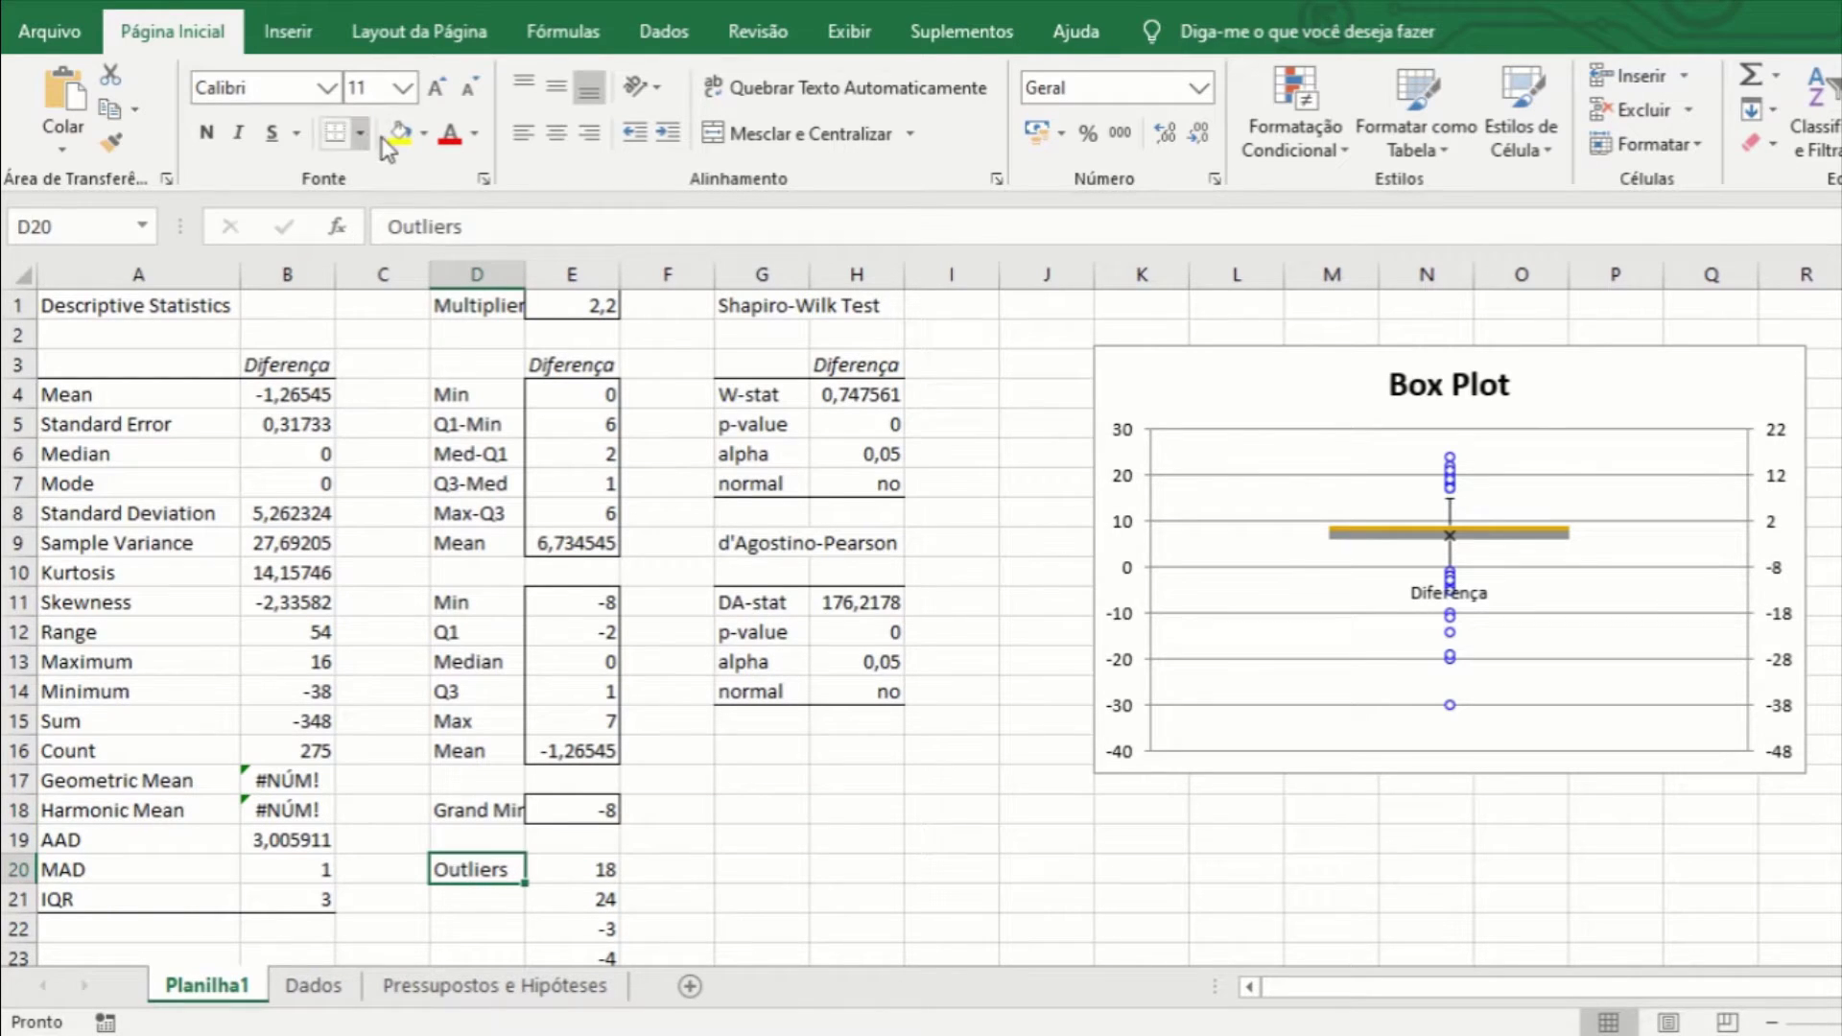
pyautogui.click(424, 134)
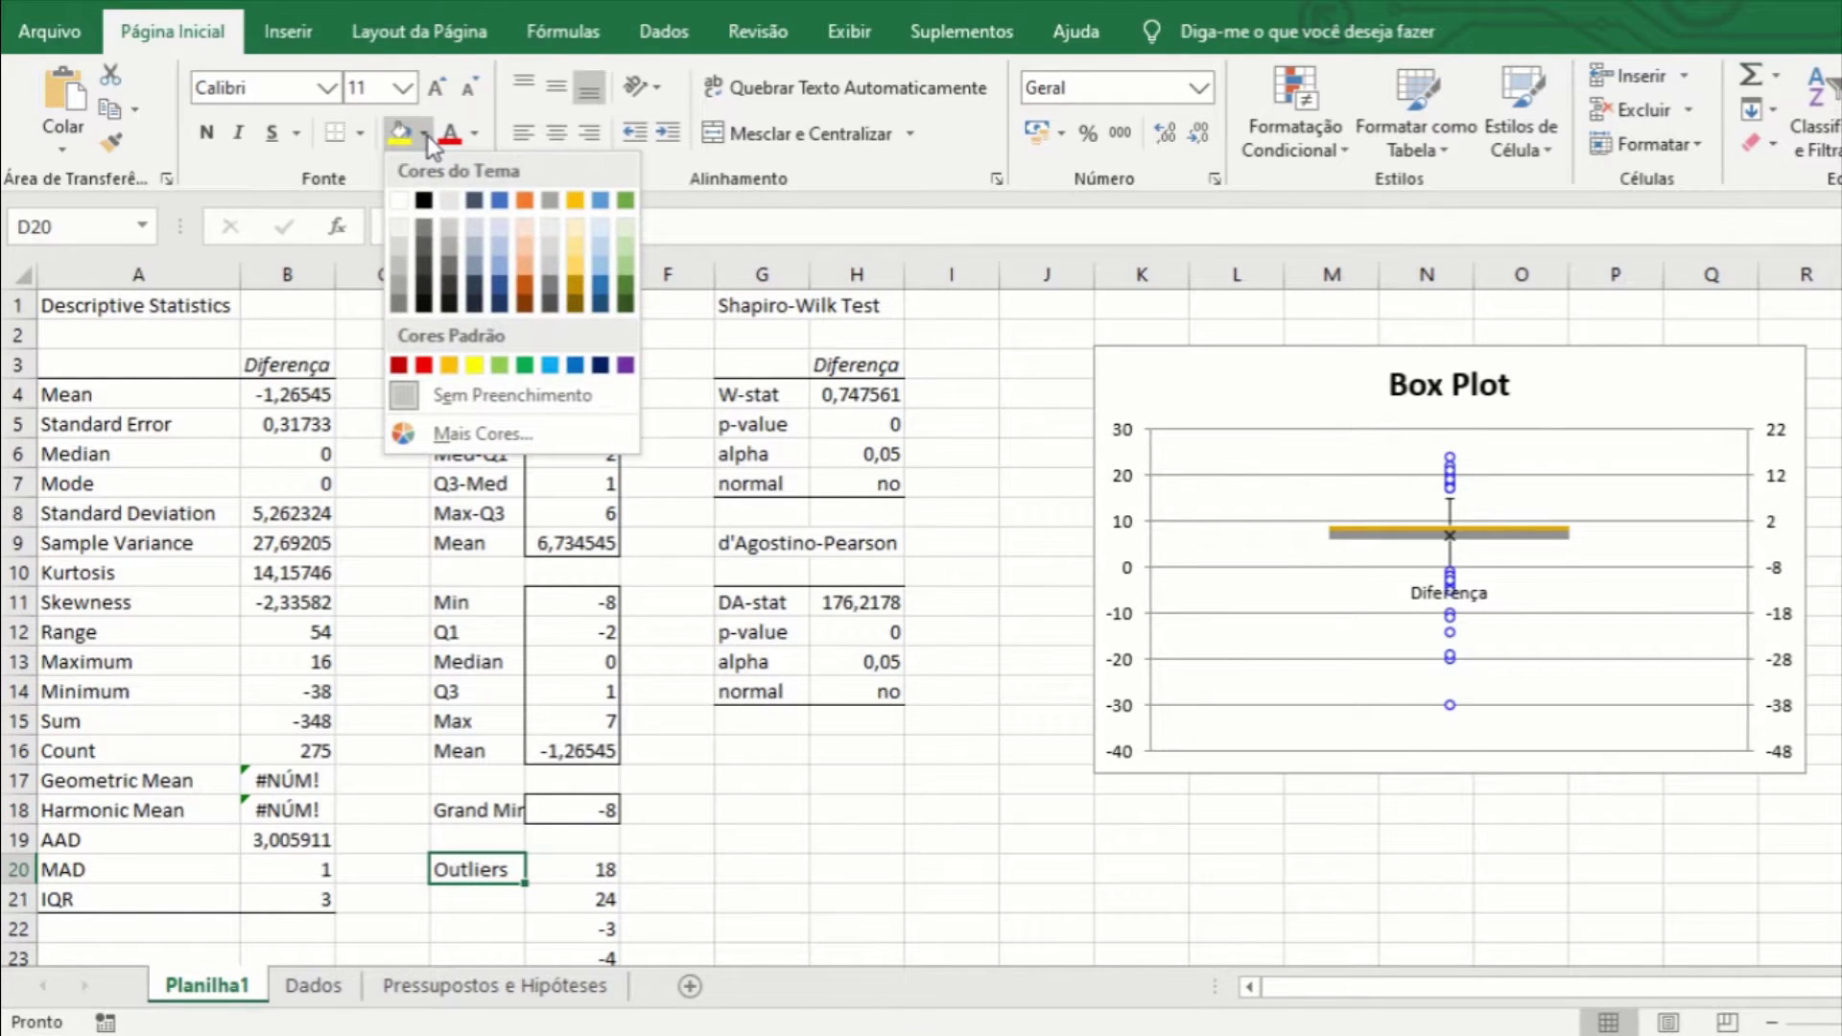
pyautogui.click(526, 249)
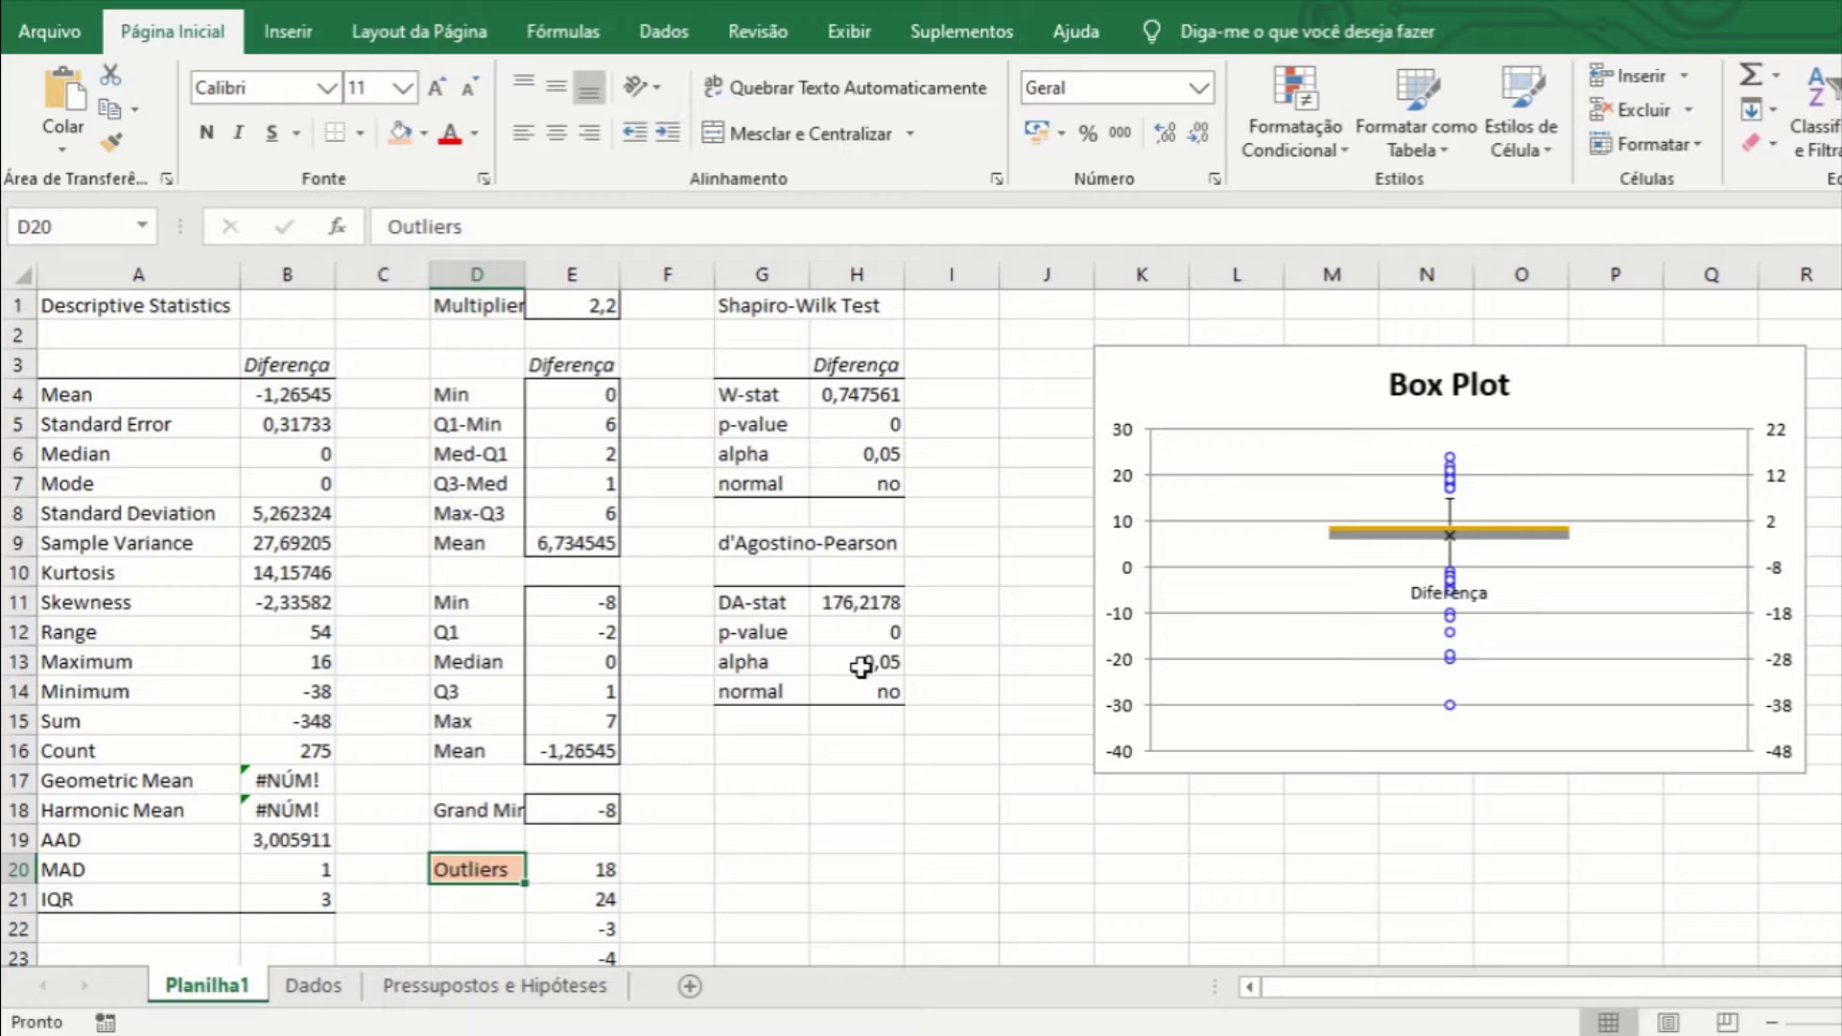
# Fill the W-stat (G4:H4), p-value (G5:H5) and normal (G7:H7) rows orange.
pyautogui.moveTo(763, 395); pyautogui.dragTo(857, 394)
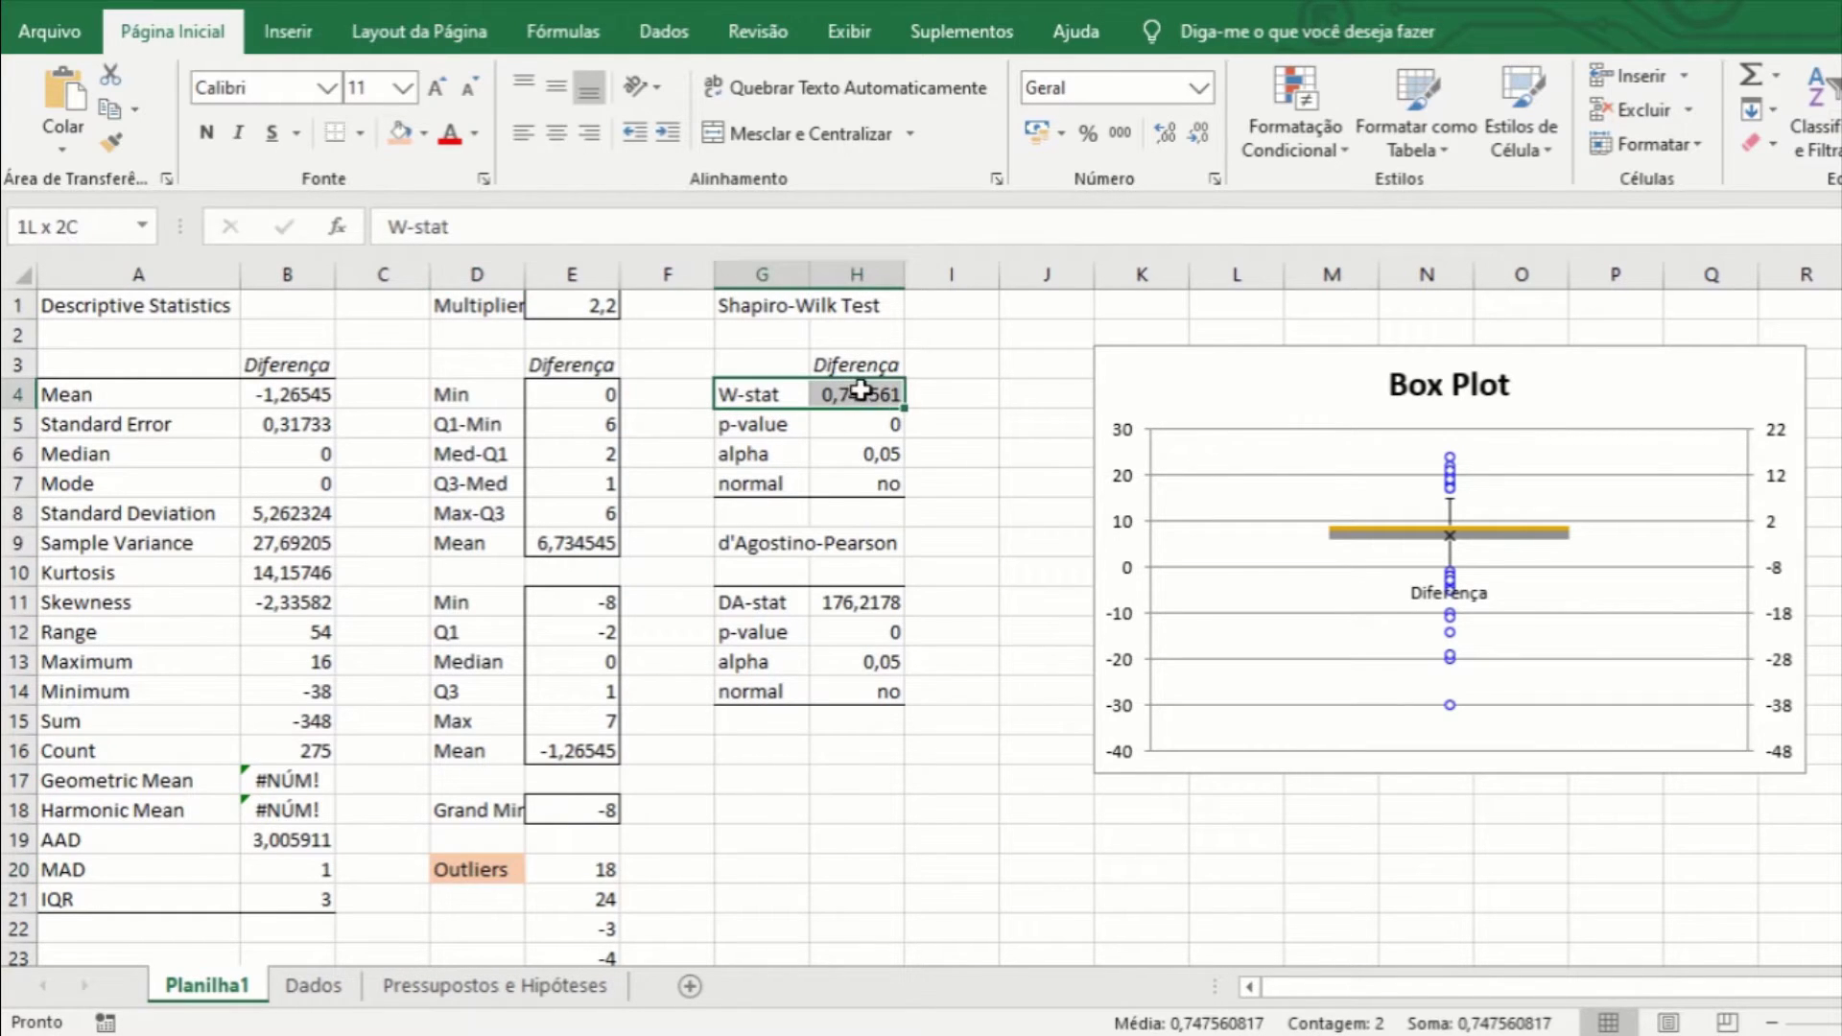
pyautogui.click(395, 139)
pyautogui.click(796, 432)
pyautogui.moveTo(796, 432); pyautogui.dragTo(854, 427)
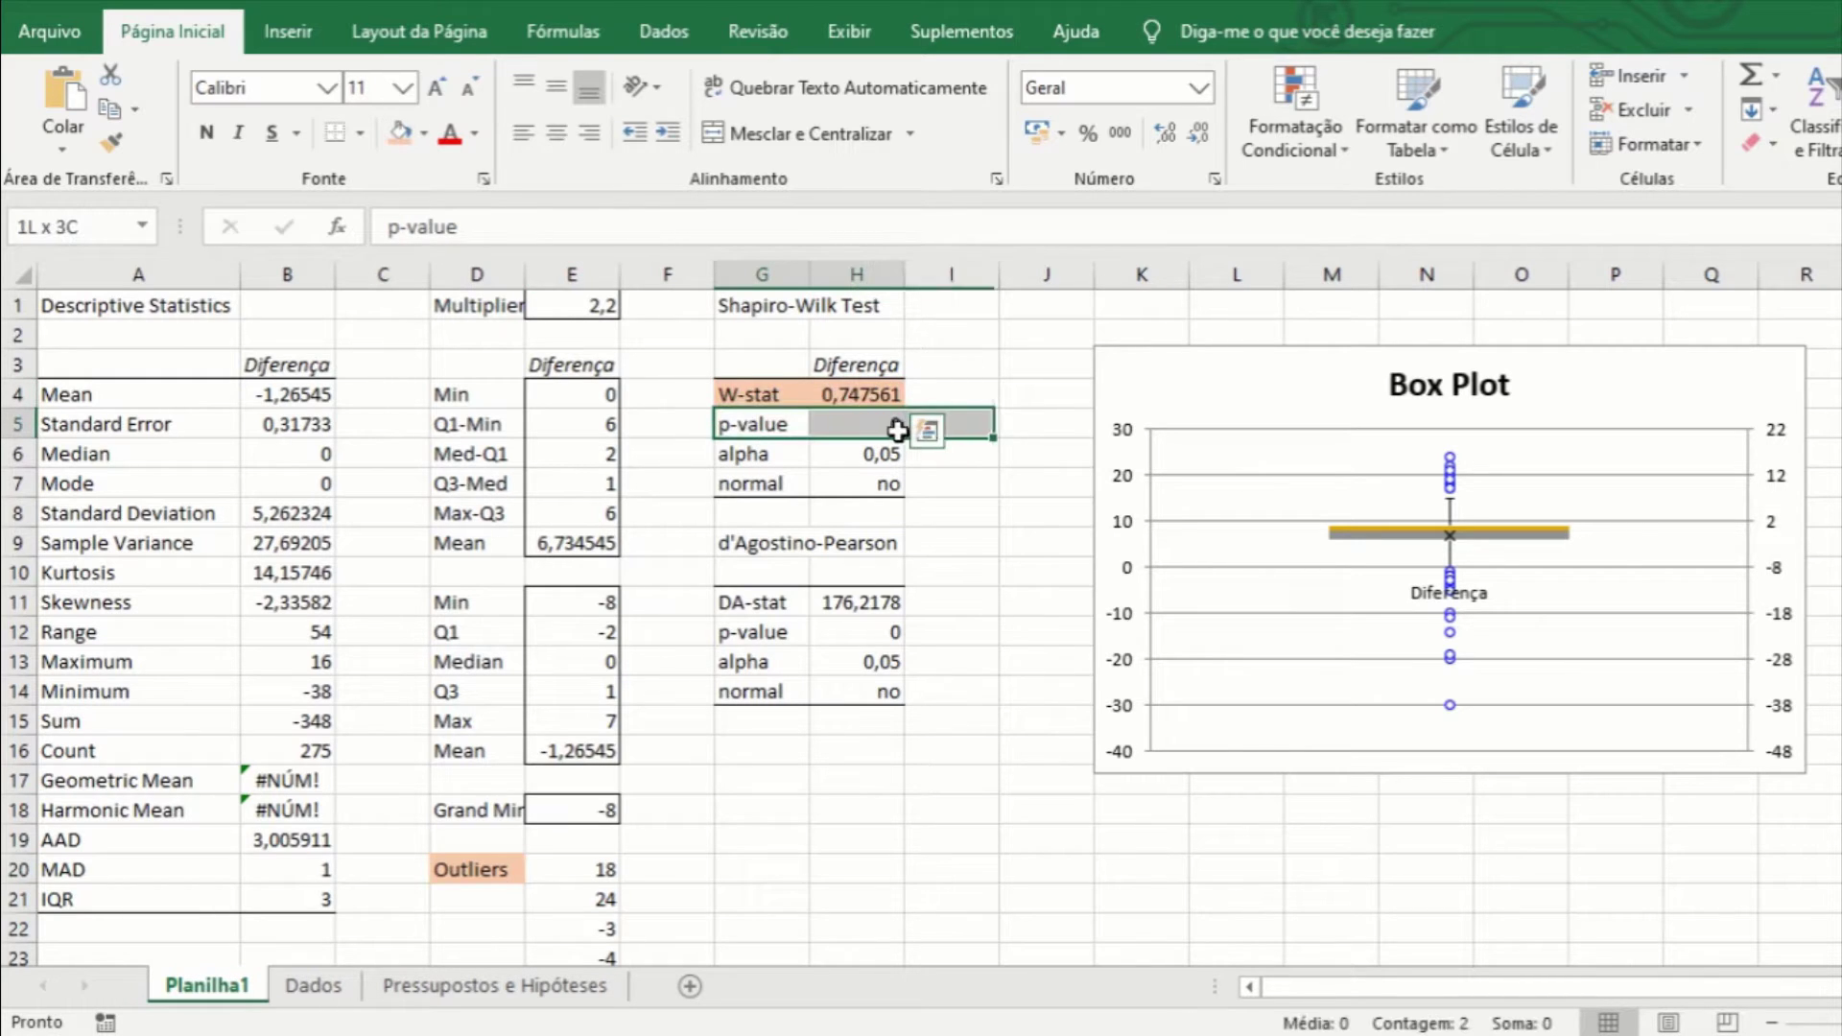
pyautogui.click(393, 132)
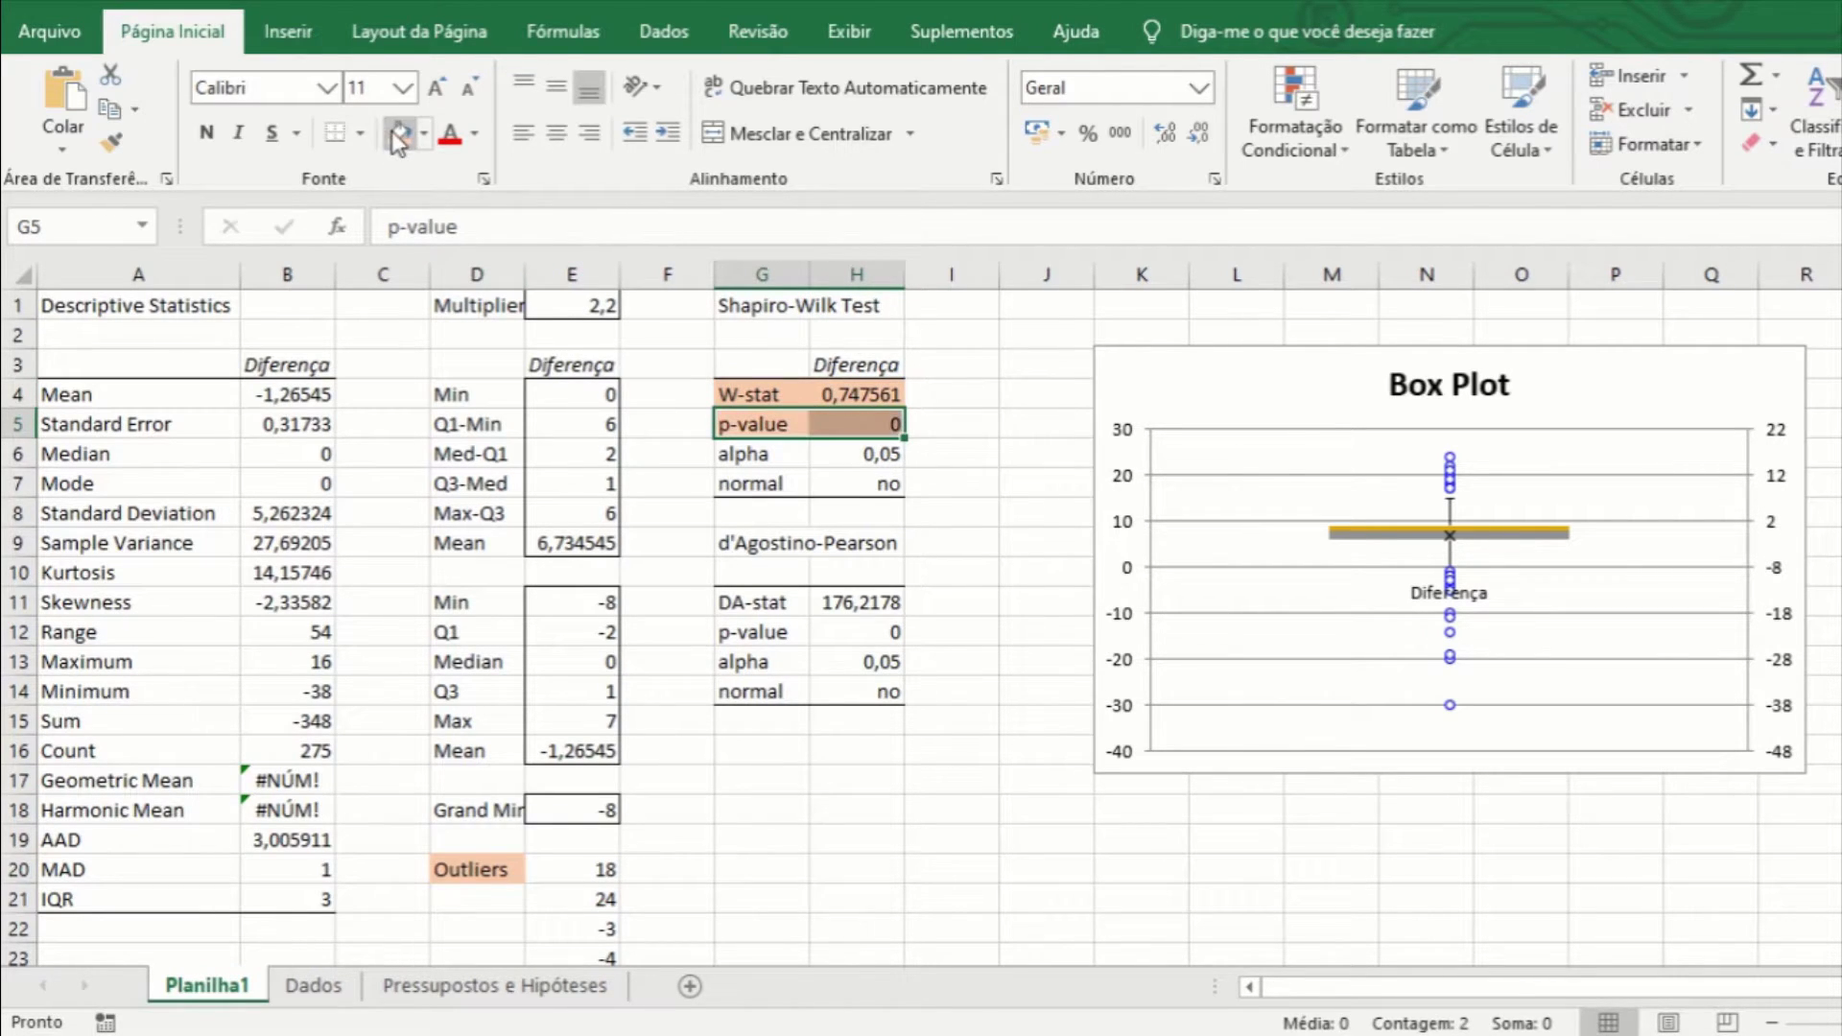
pyautogui.click(866, 552)
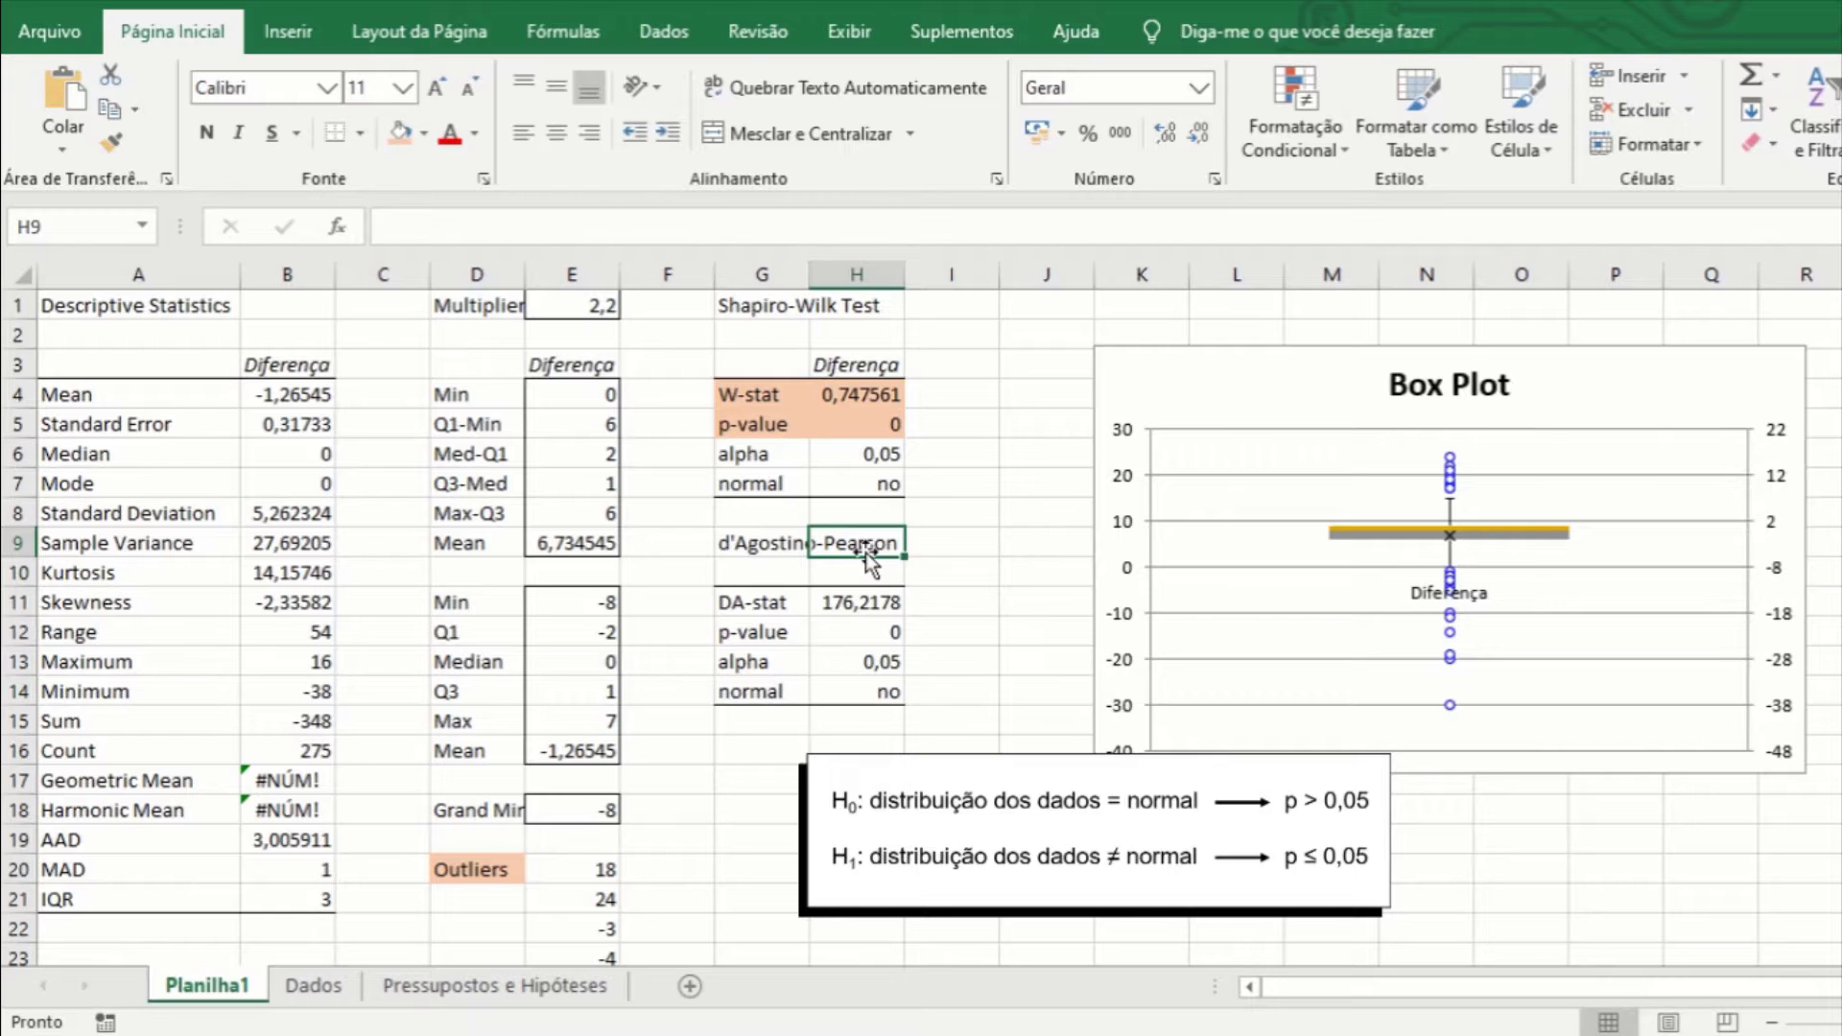
pyautogui.click(867, 412)
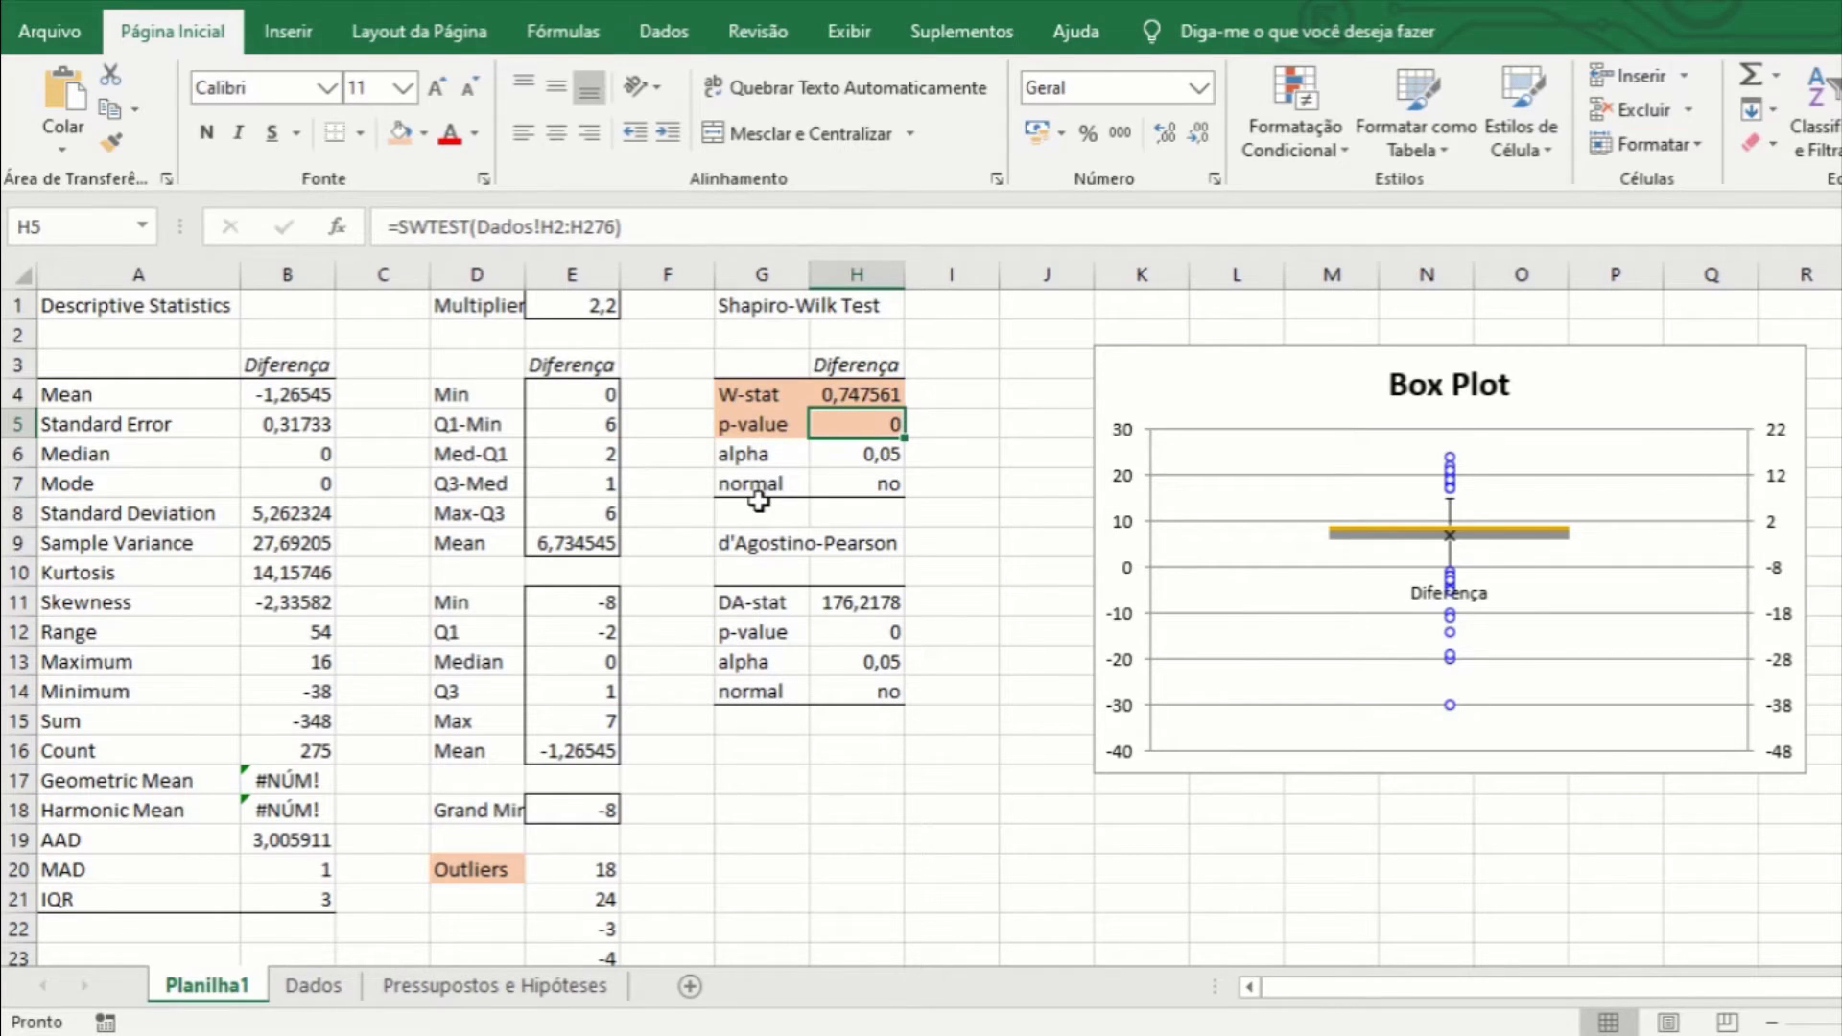
pyautogui.moveTo(736, 482); pyautogui.dragTo(849, 485)
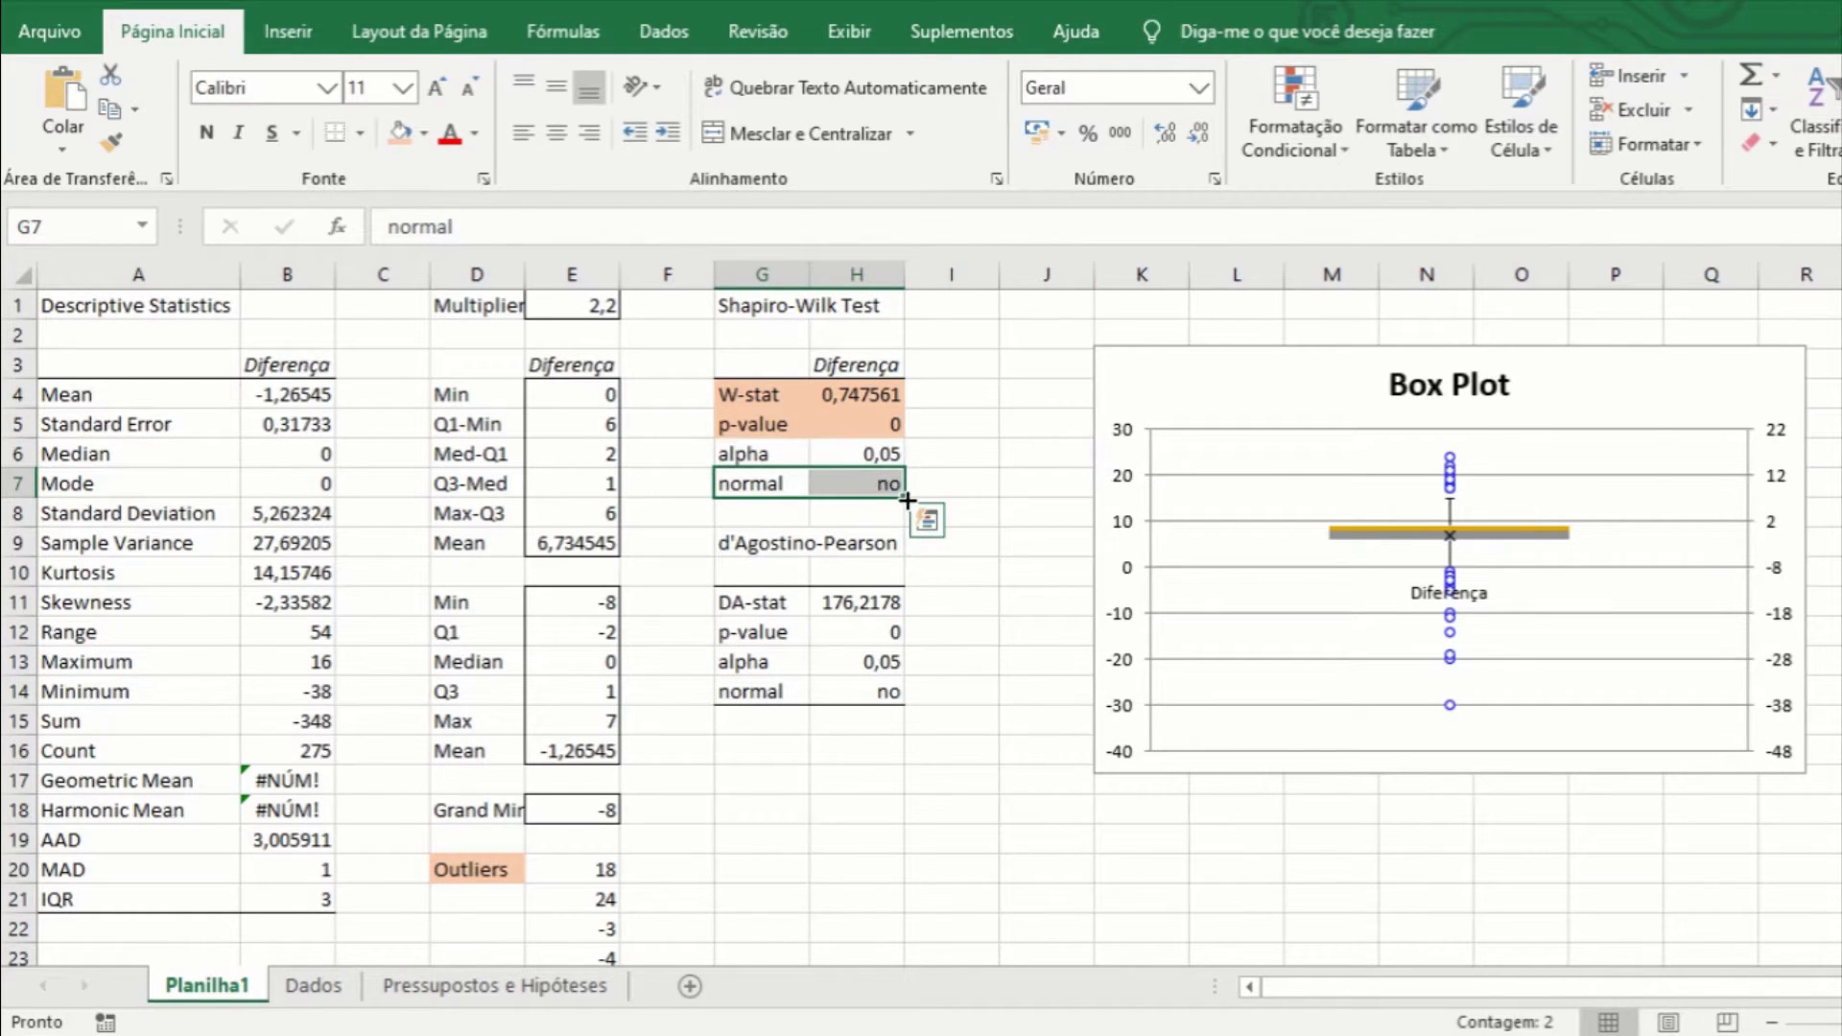
pyautogui.click(416, 140)
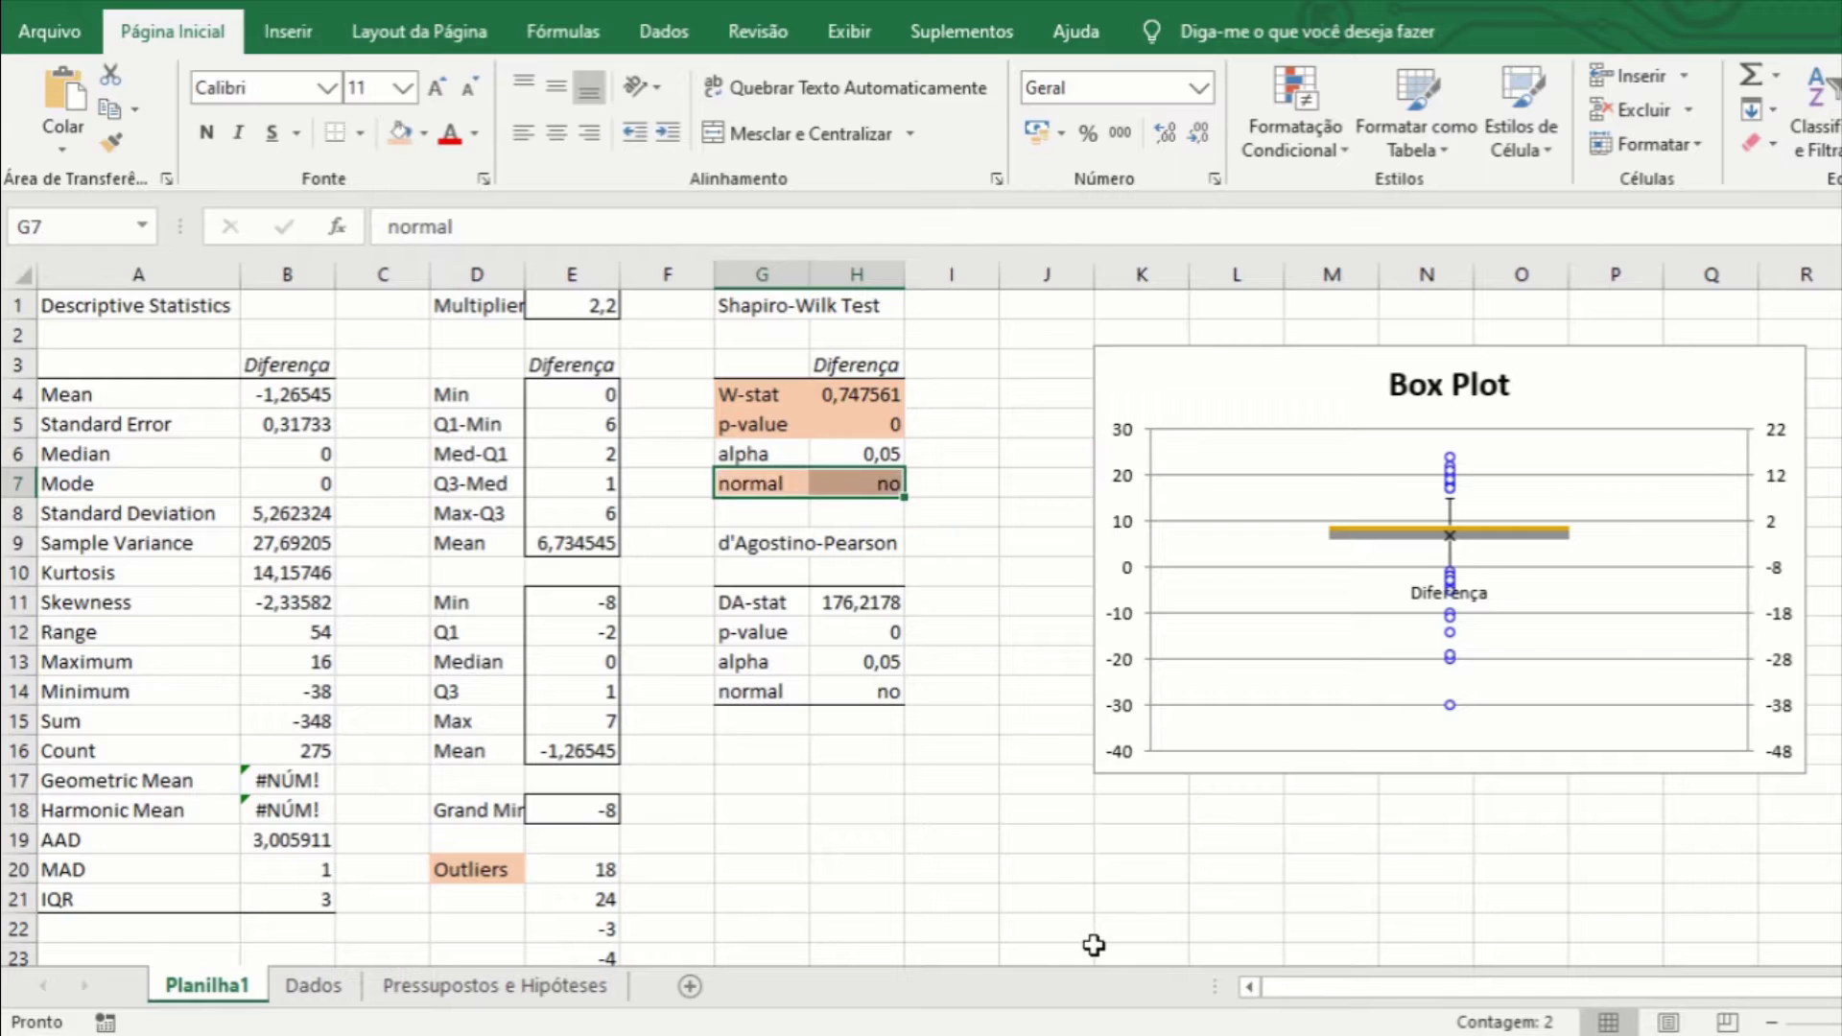
pyautogui.click(965, 849)
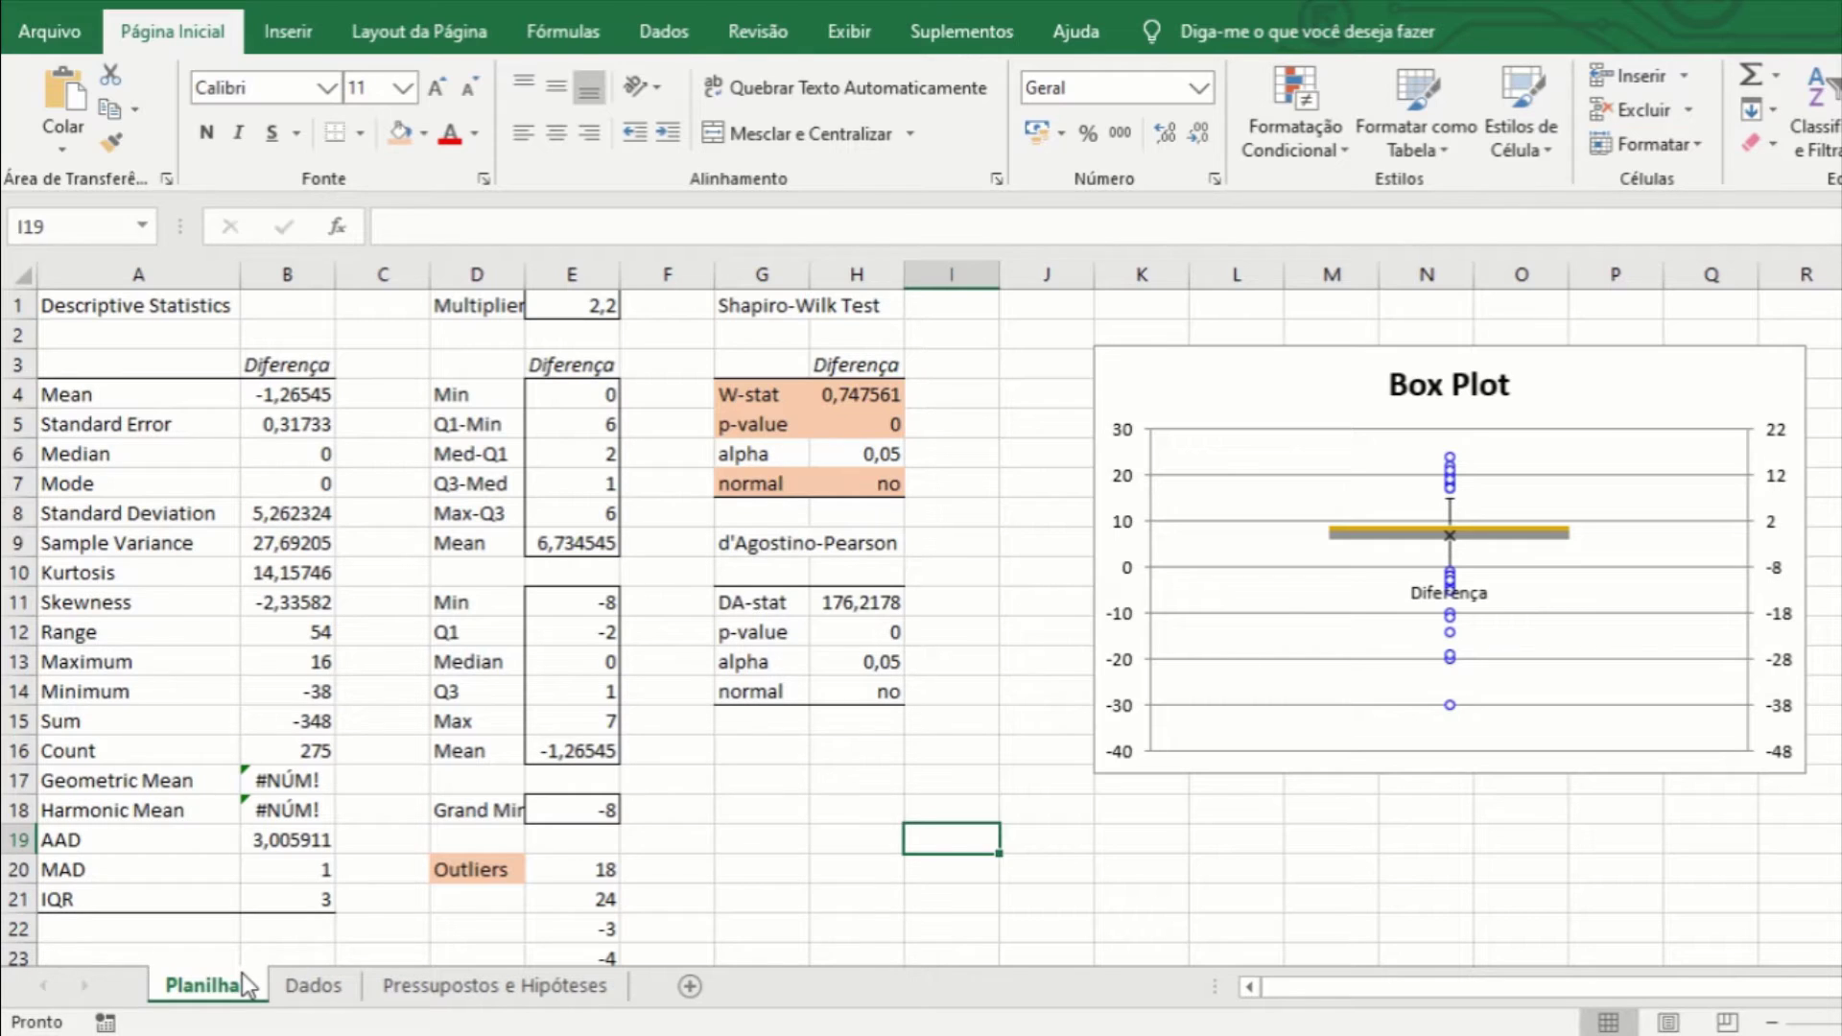
# Rename the Planilha1 sheet tab to 'Normalidade e Outliers'.
pyautogui.doubleClick(230, 989)
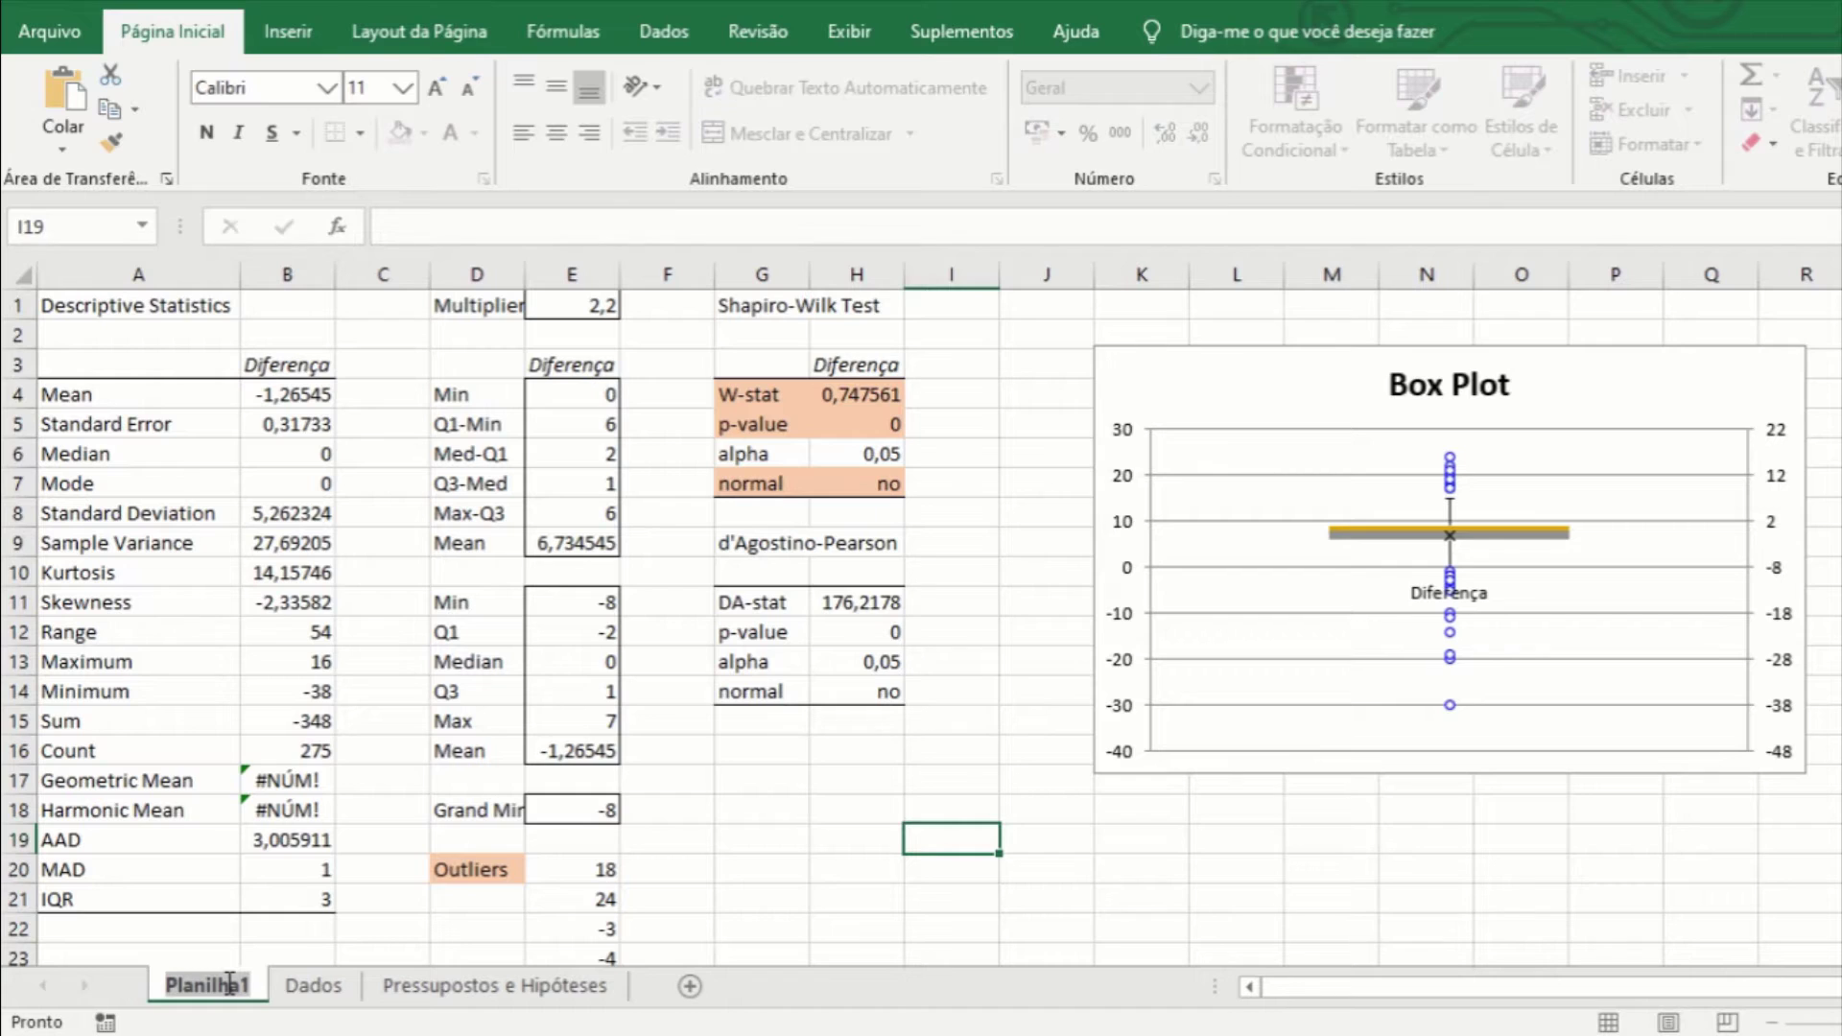
pyautogui.write('Nor')
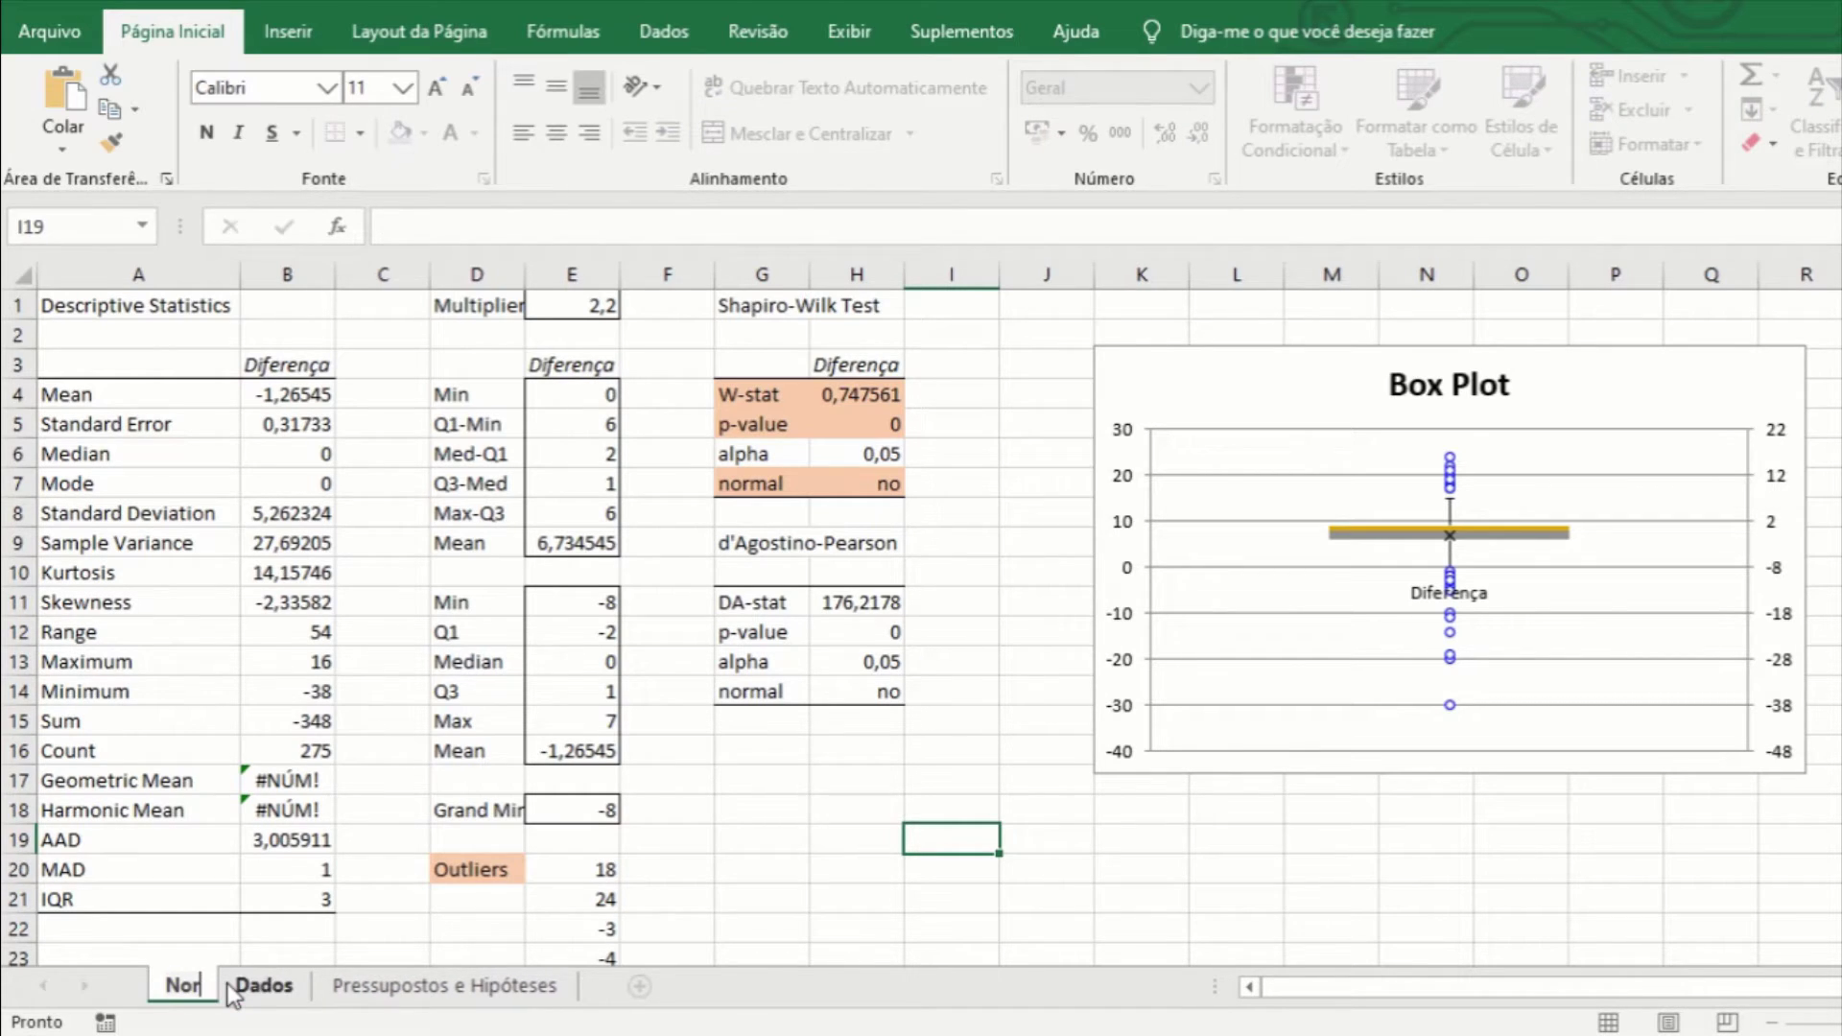
pyautogui.write('malidade e ')
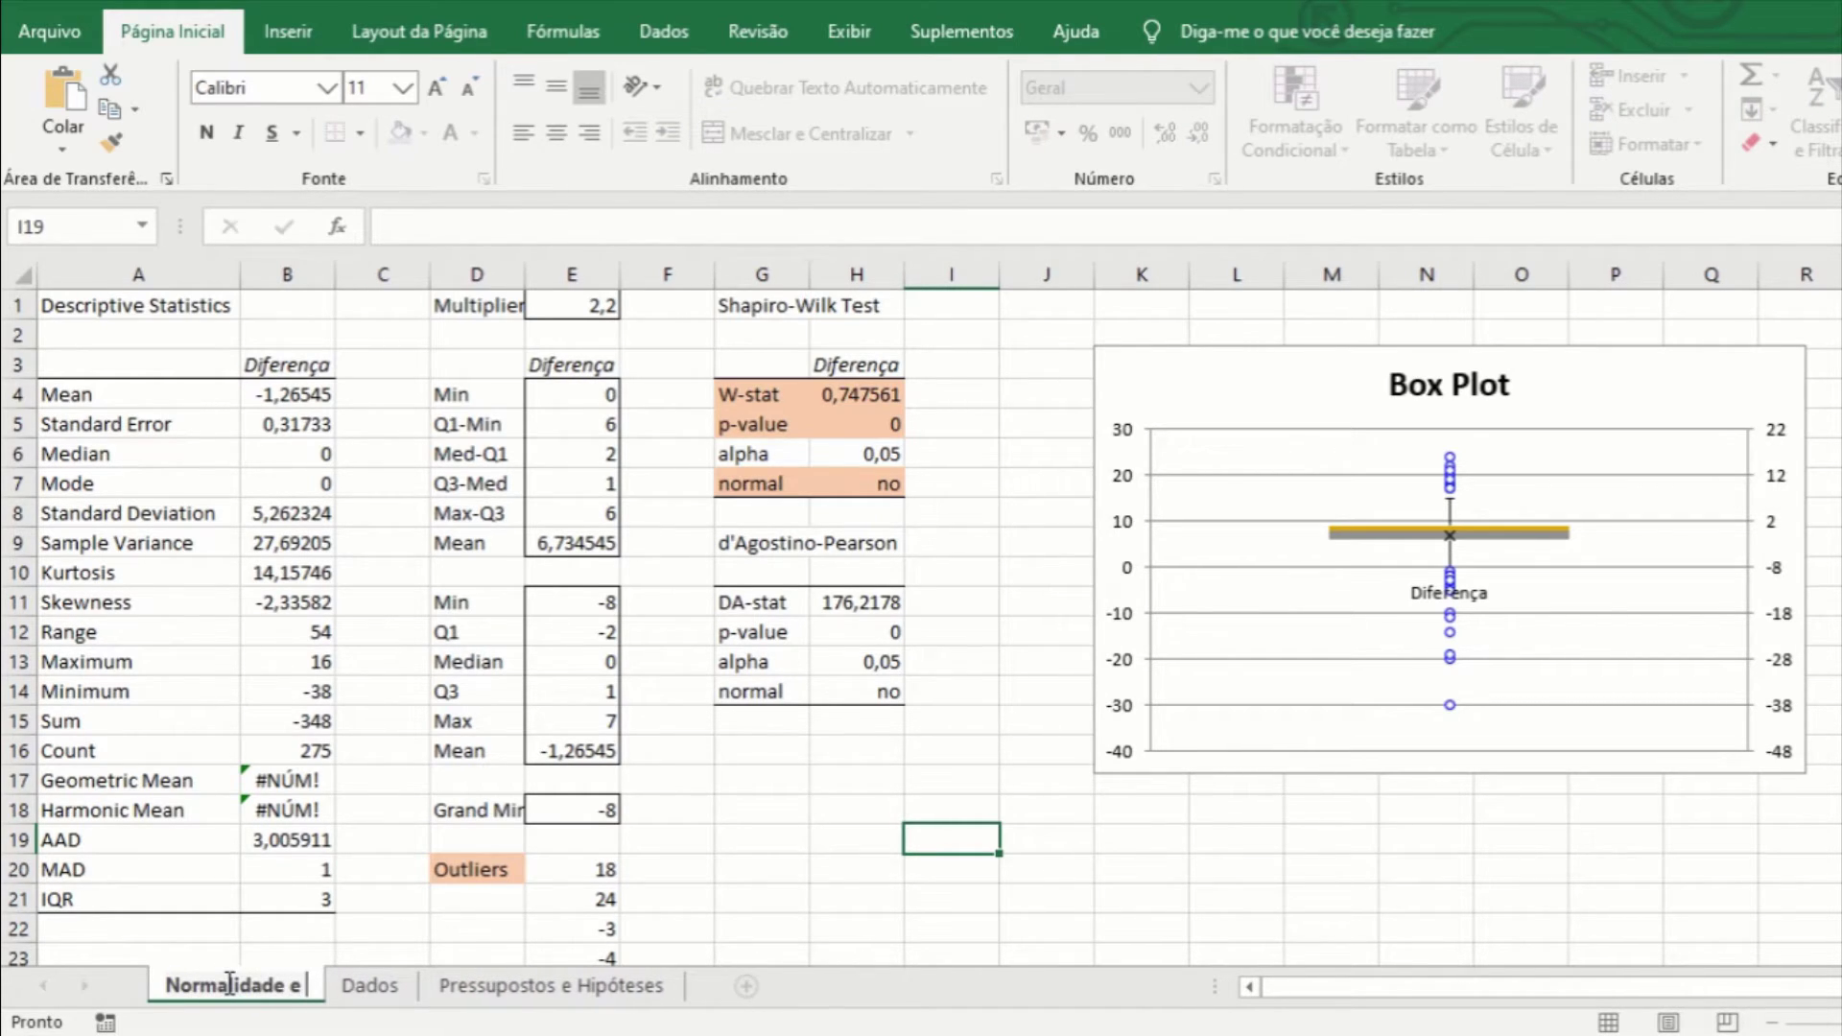
pyautogui.write('Outliers')
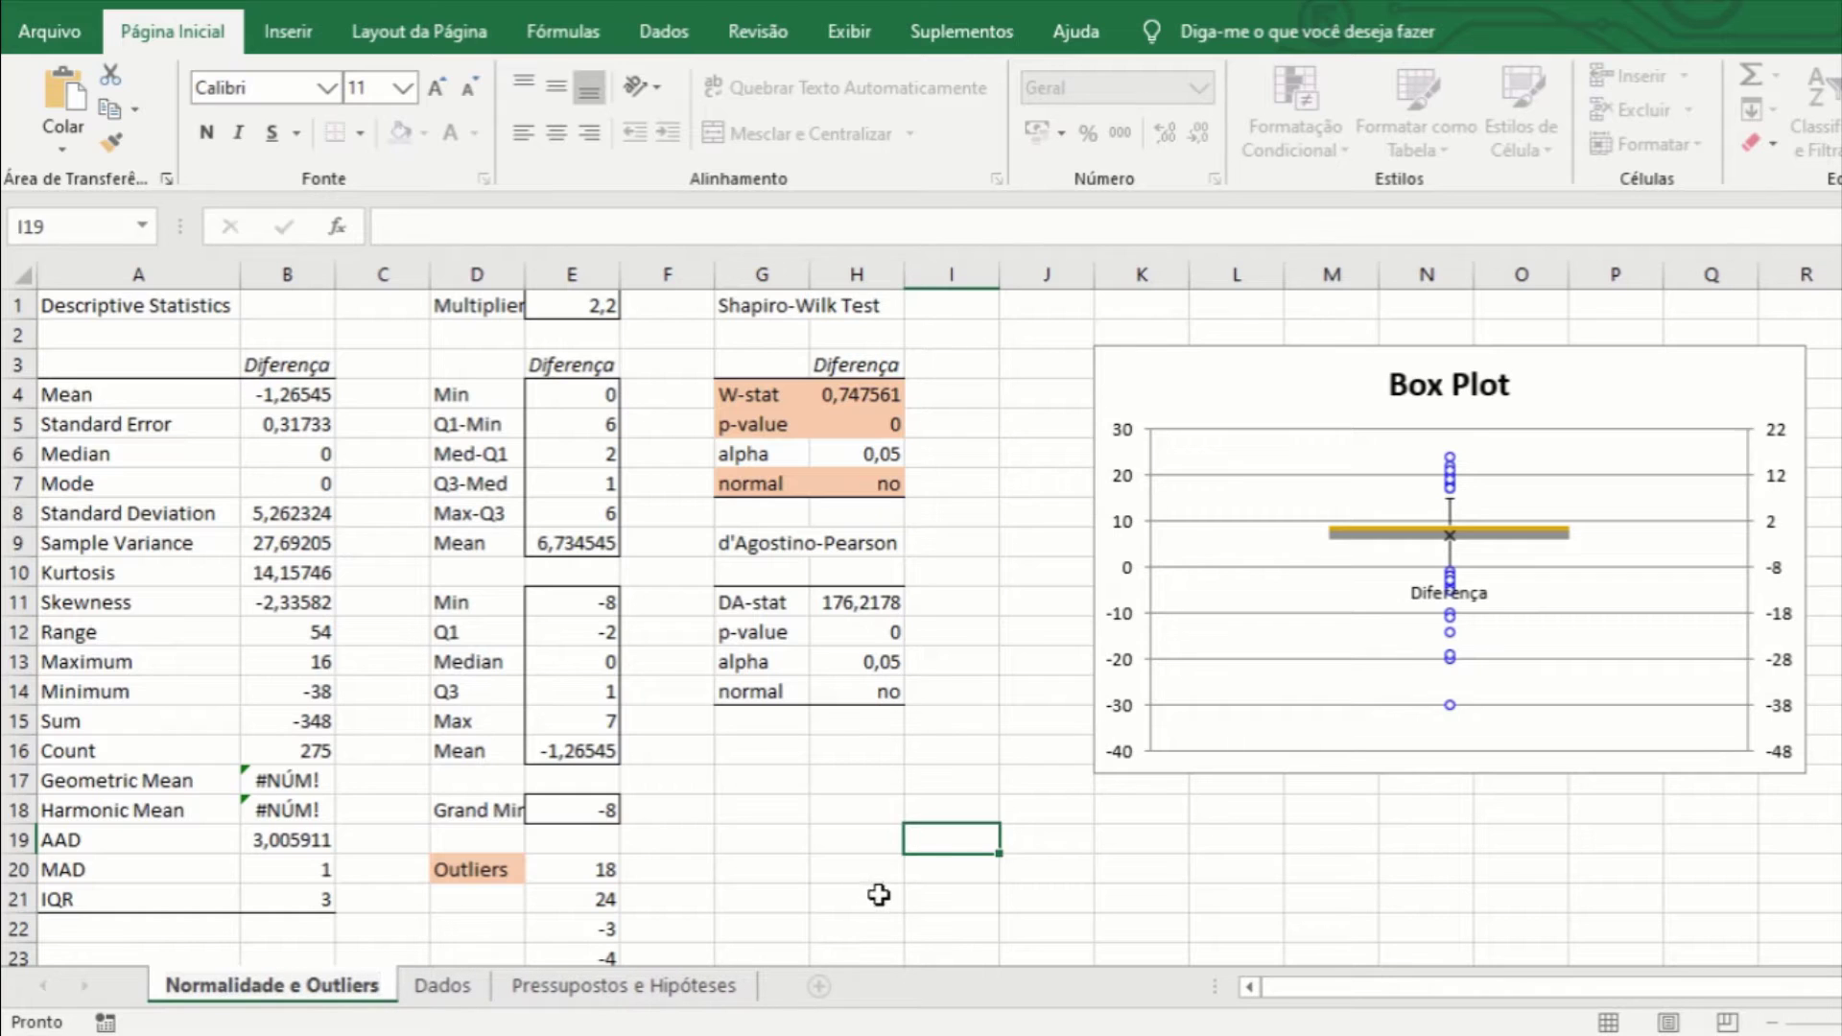
# On the Dados sheet, open Real Statistics' Misc tool 'T Test and Non-parametric Equivalents'.
pyautogui.click(444, 998)
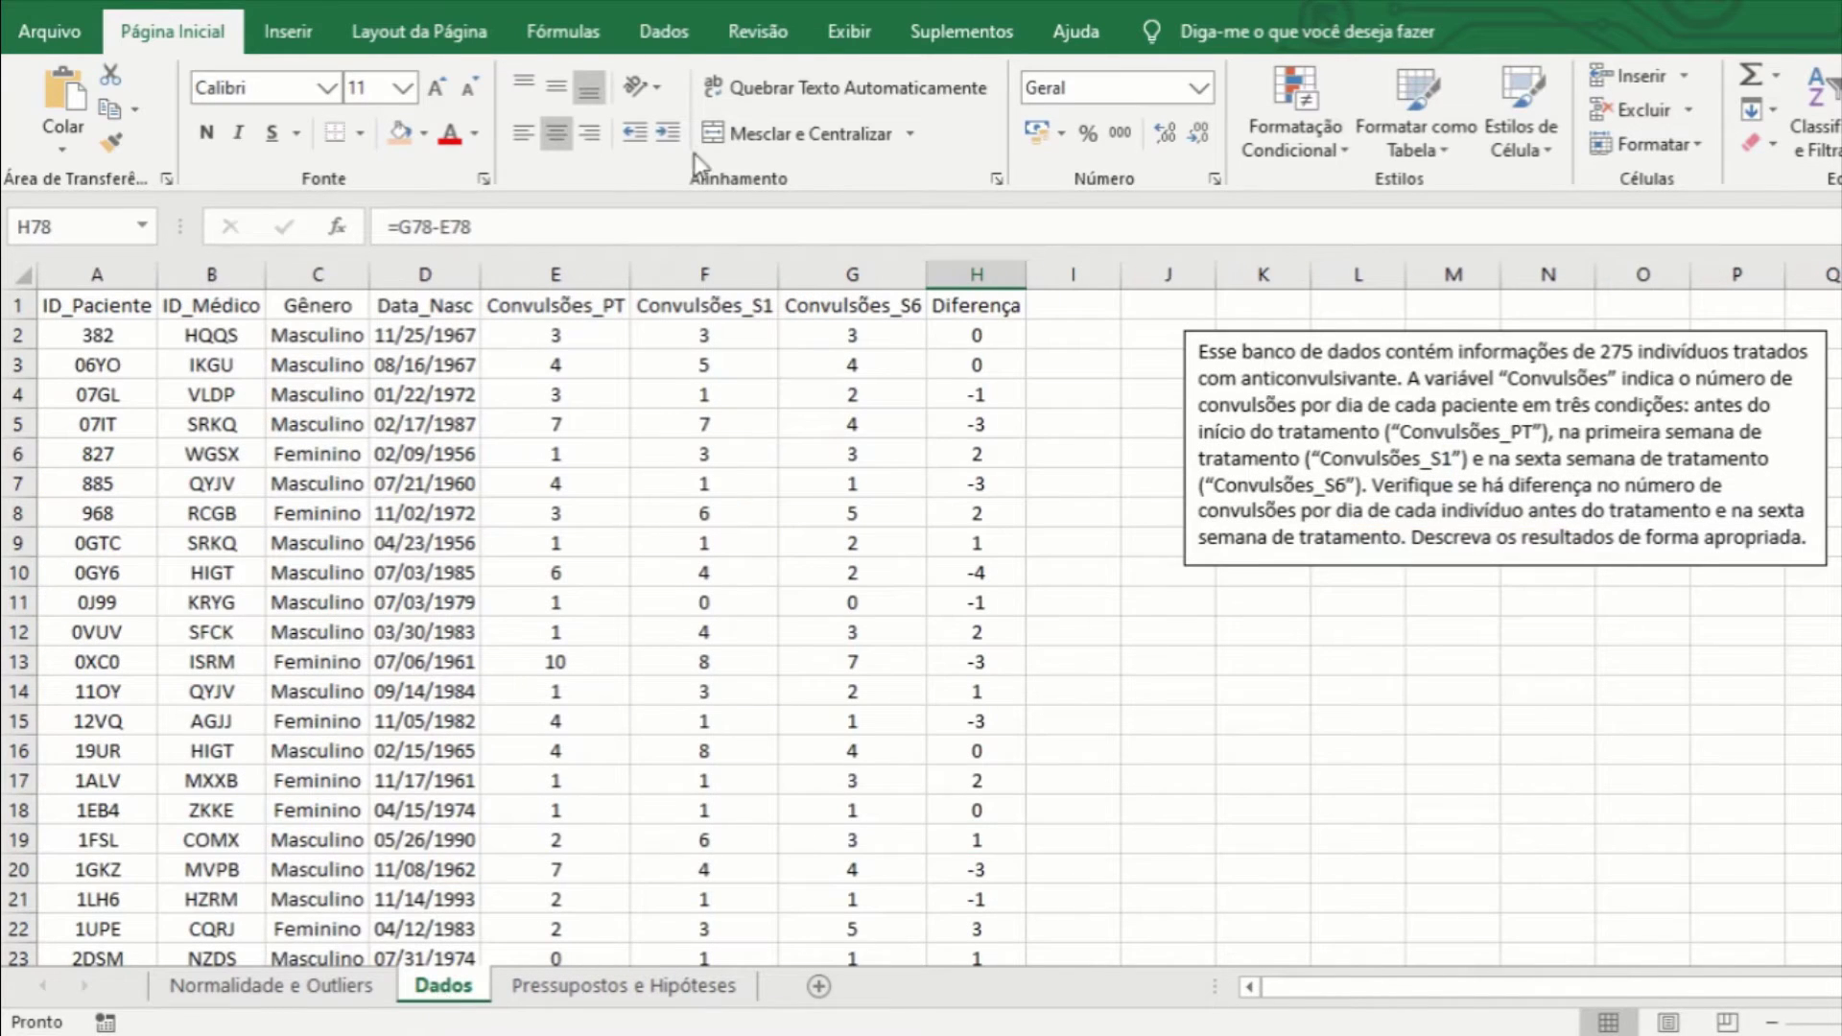
pyautogui.click(989, 27)
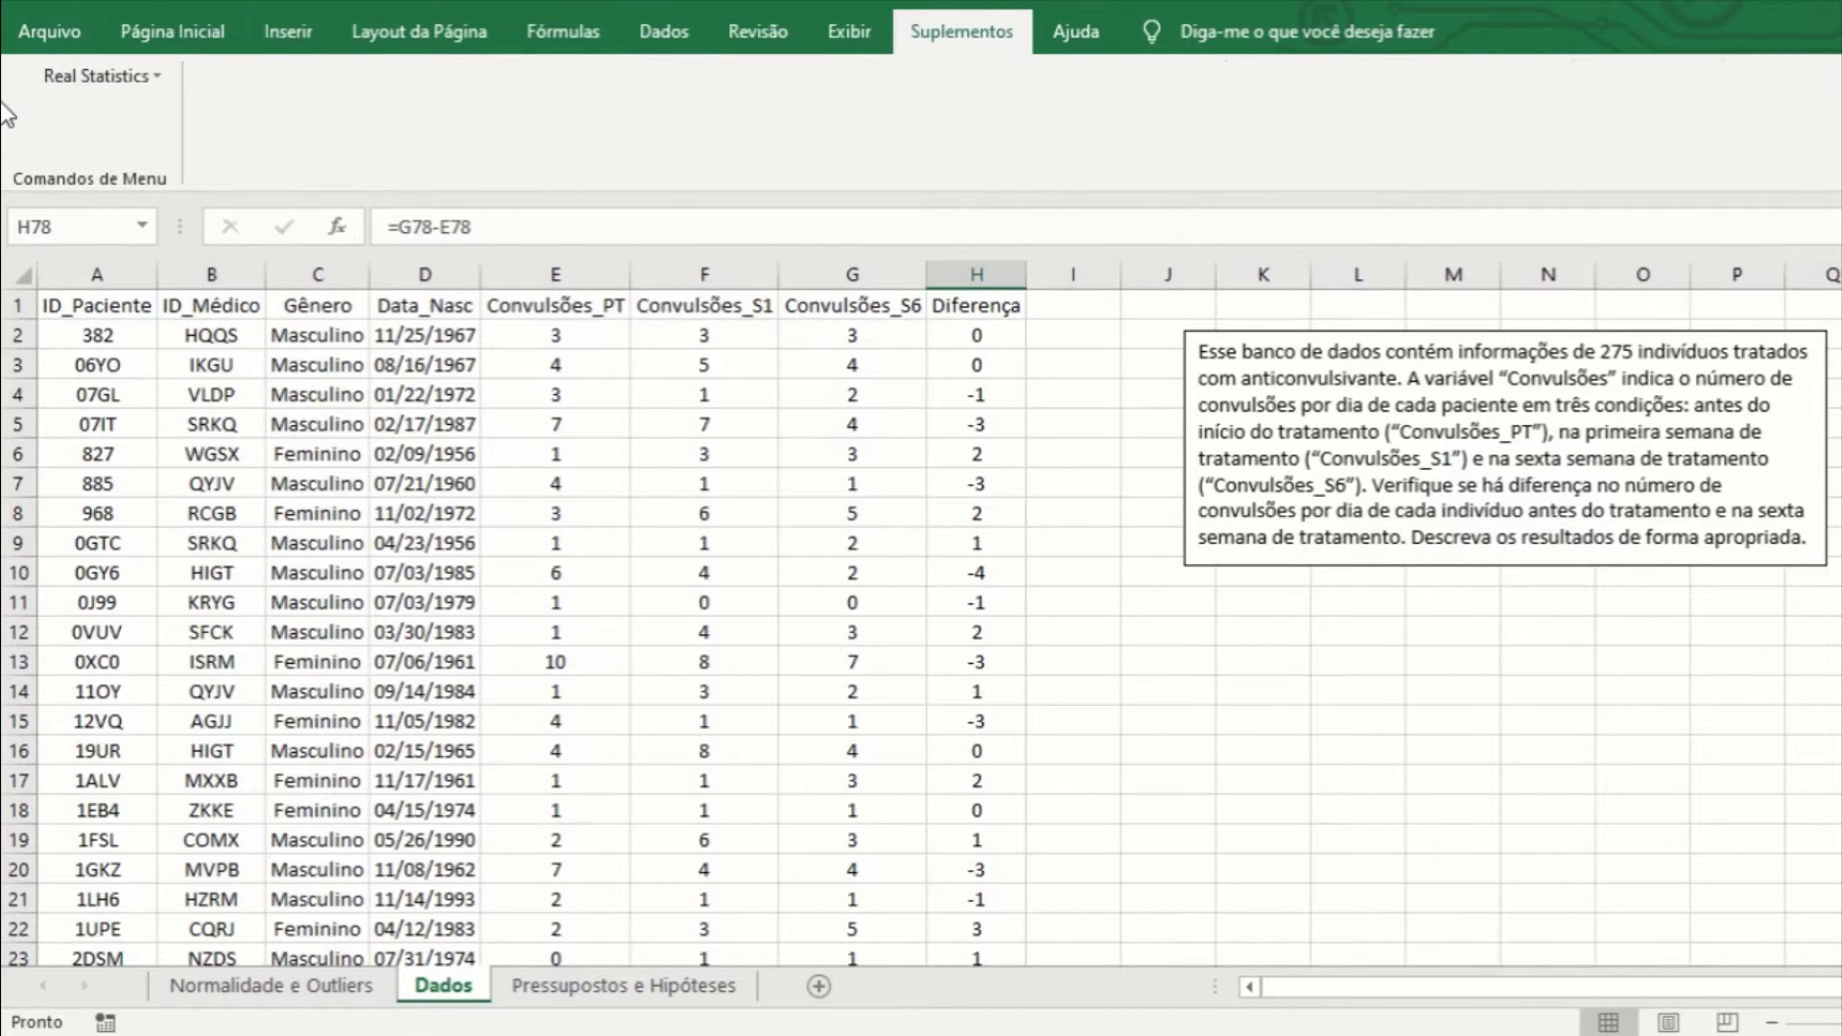
pyautogui.click(66, 63)
pyautogui.click(73, 107)
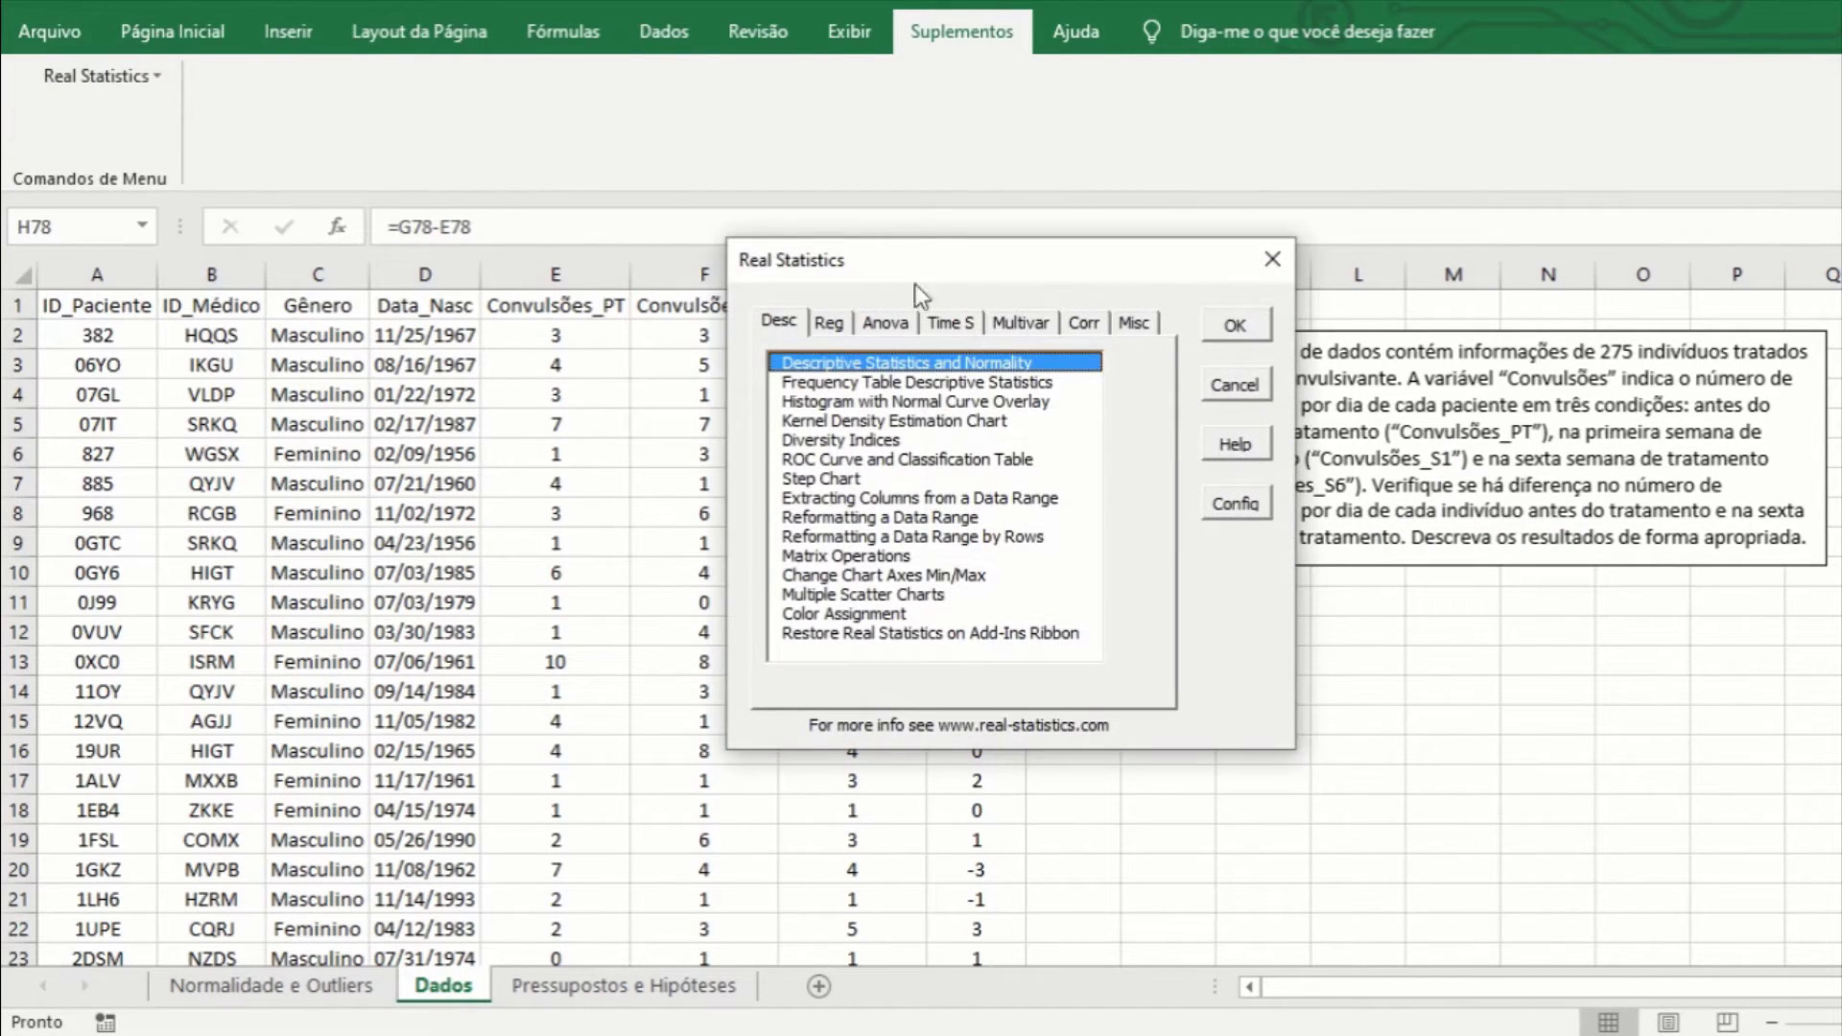
pyautogui.click(1135, 323)
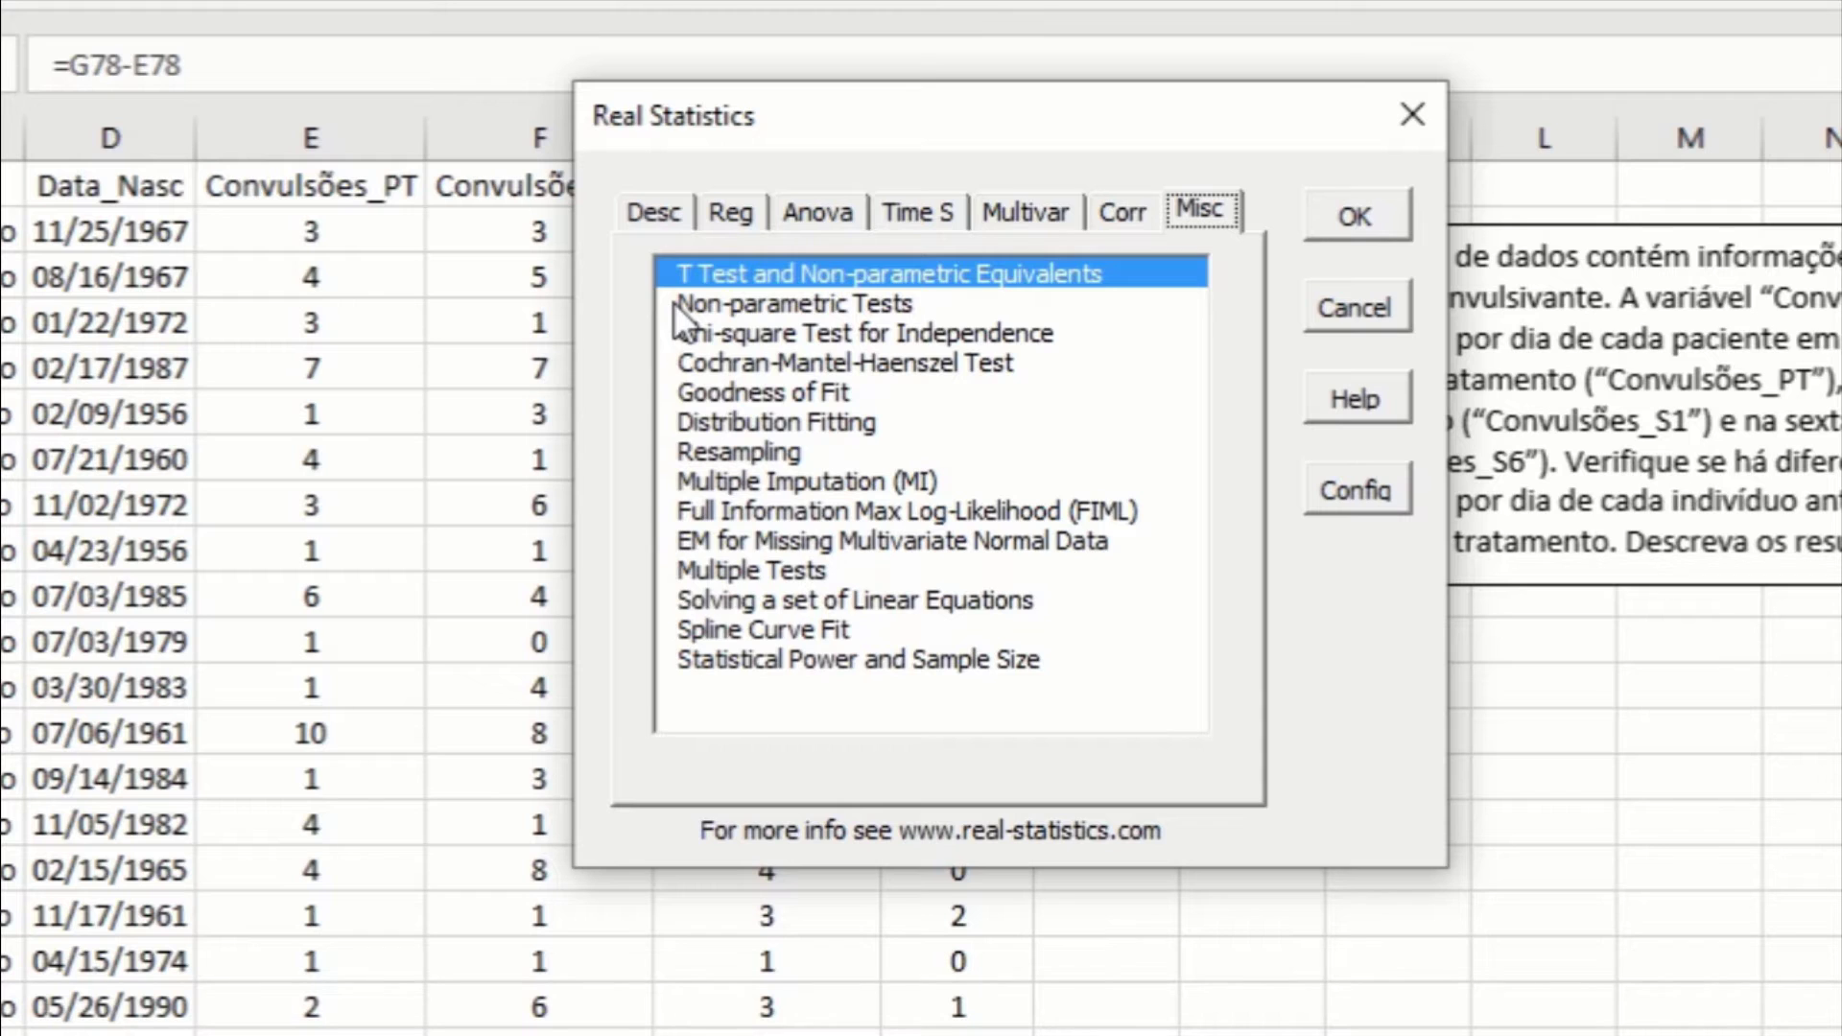
pyautogui.click(1380, 210)
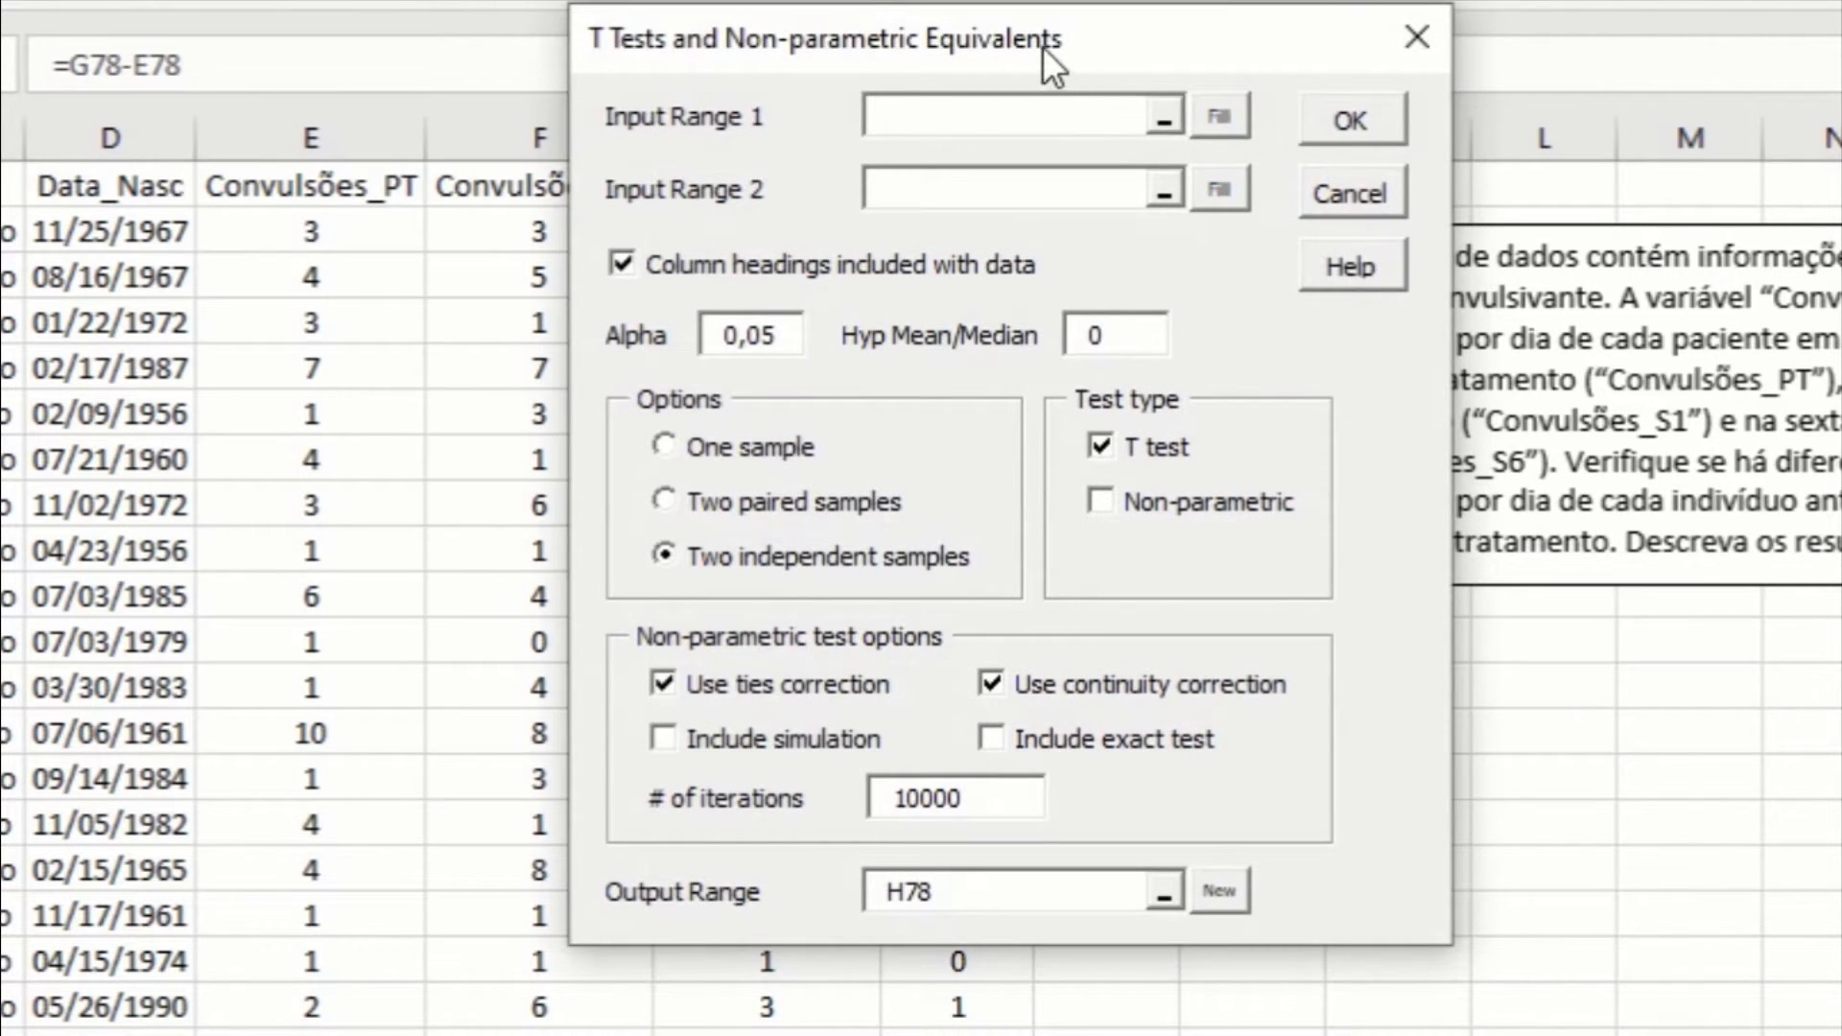
# Set the Convulsões_PT and Convulsões_S6 columns as the two input ranges.
pyautogui.moveTo(1042, 46)
pyautogui.mouseDown()
pyautogui.moveTo(1643, 136)
pyautogui.moveTo(1587, 152)
pyautogui.mouseUp()
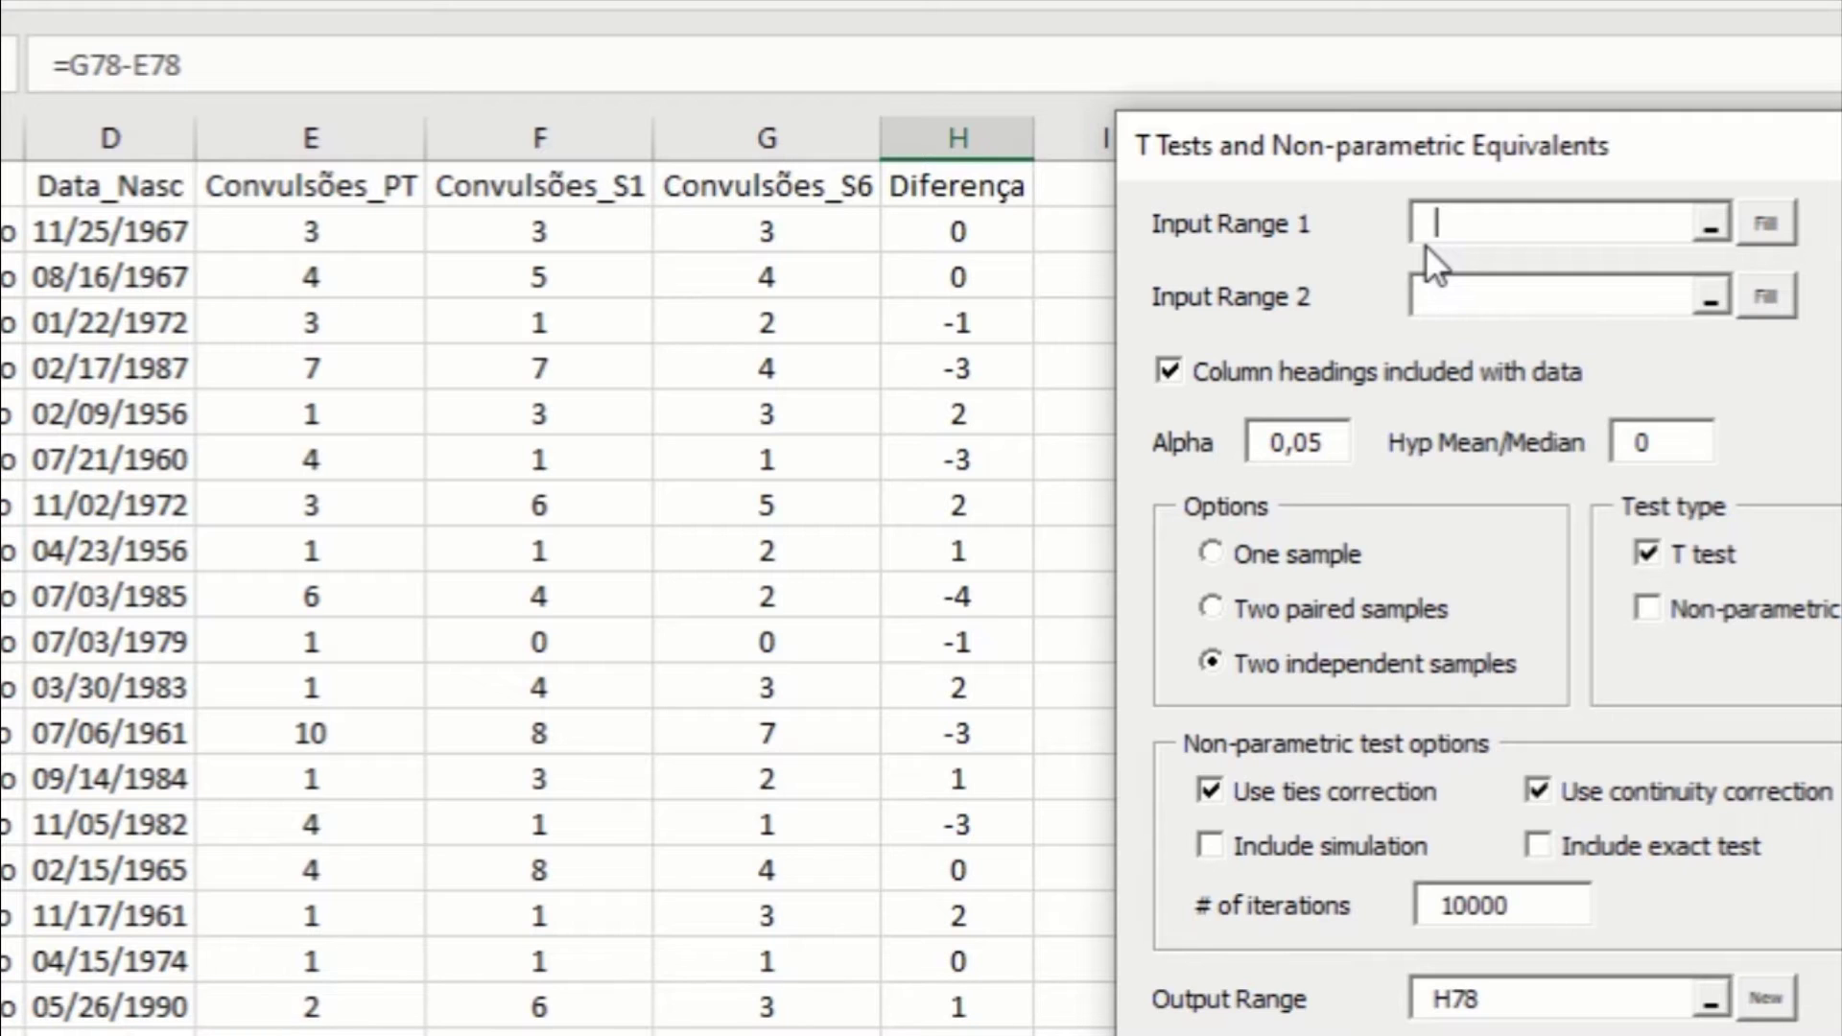
pyautogui.moveTo(362, 175)
pyautogui.mouseDown()
pyautogui.moveTo(251, 837)
pyautogui.moveTo(252, 1034)
pyautogui.moveTo(332, 1033)
pyautogui.mouseUp()
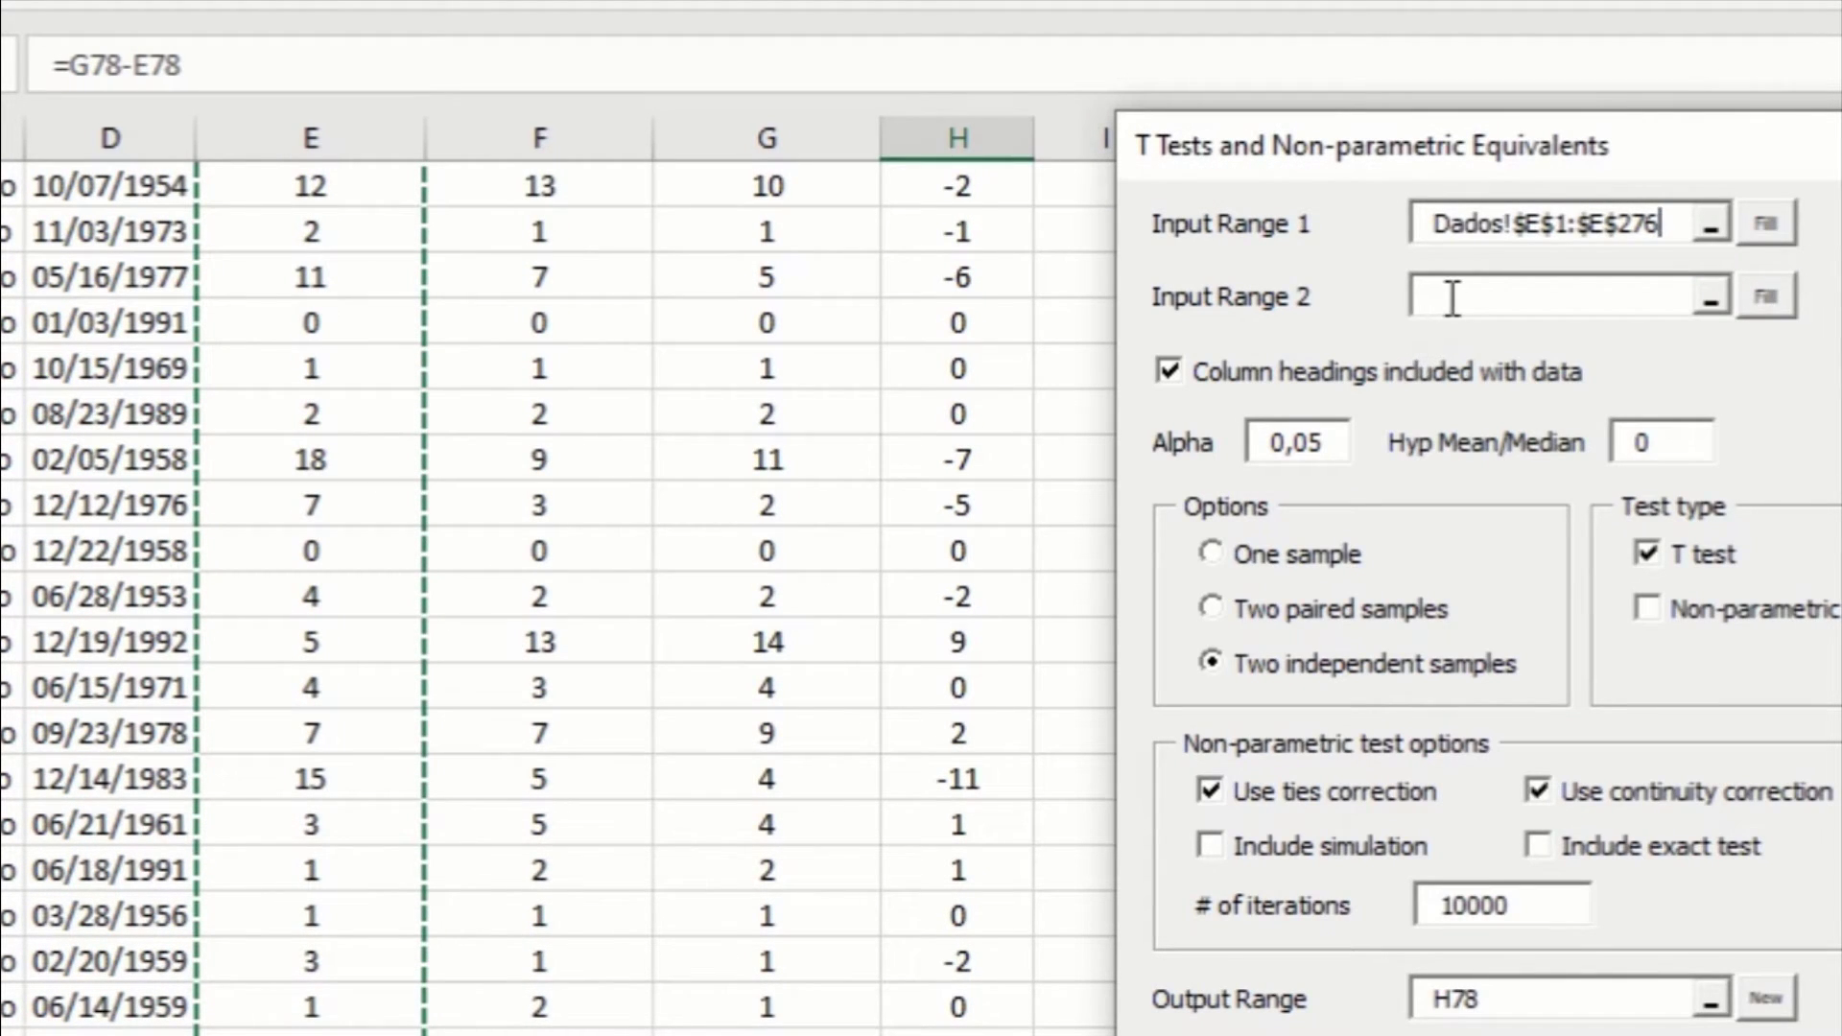
pyautogui.click(1453, 298)
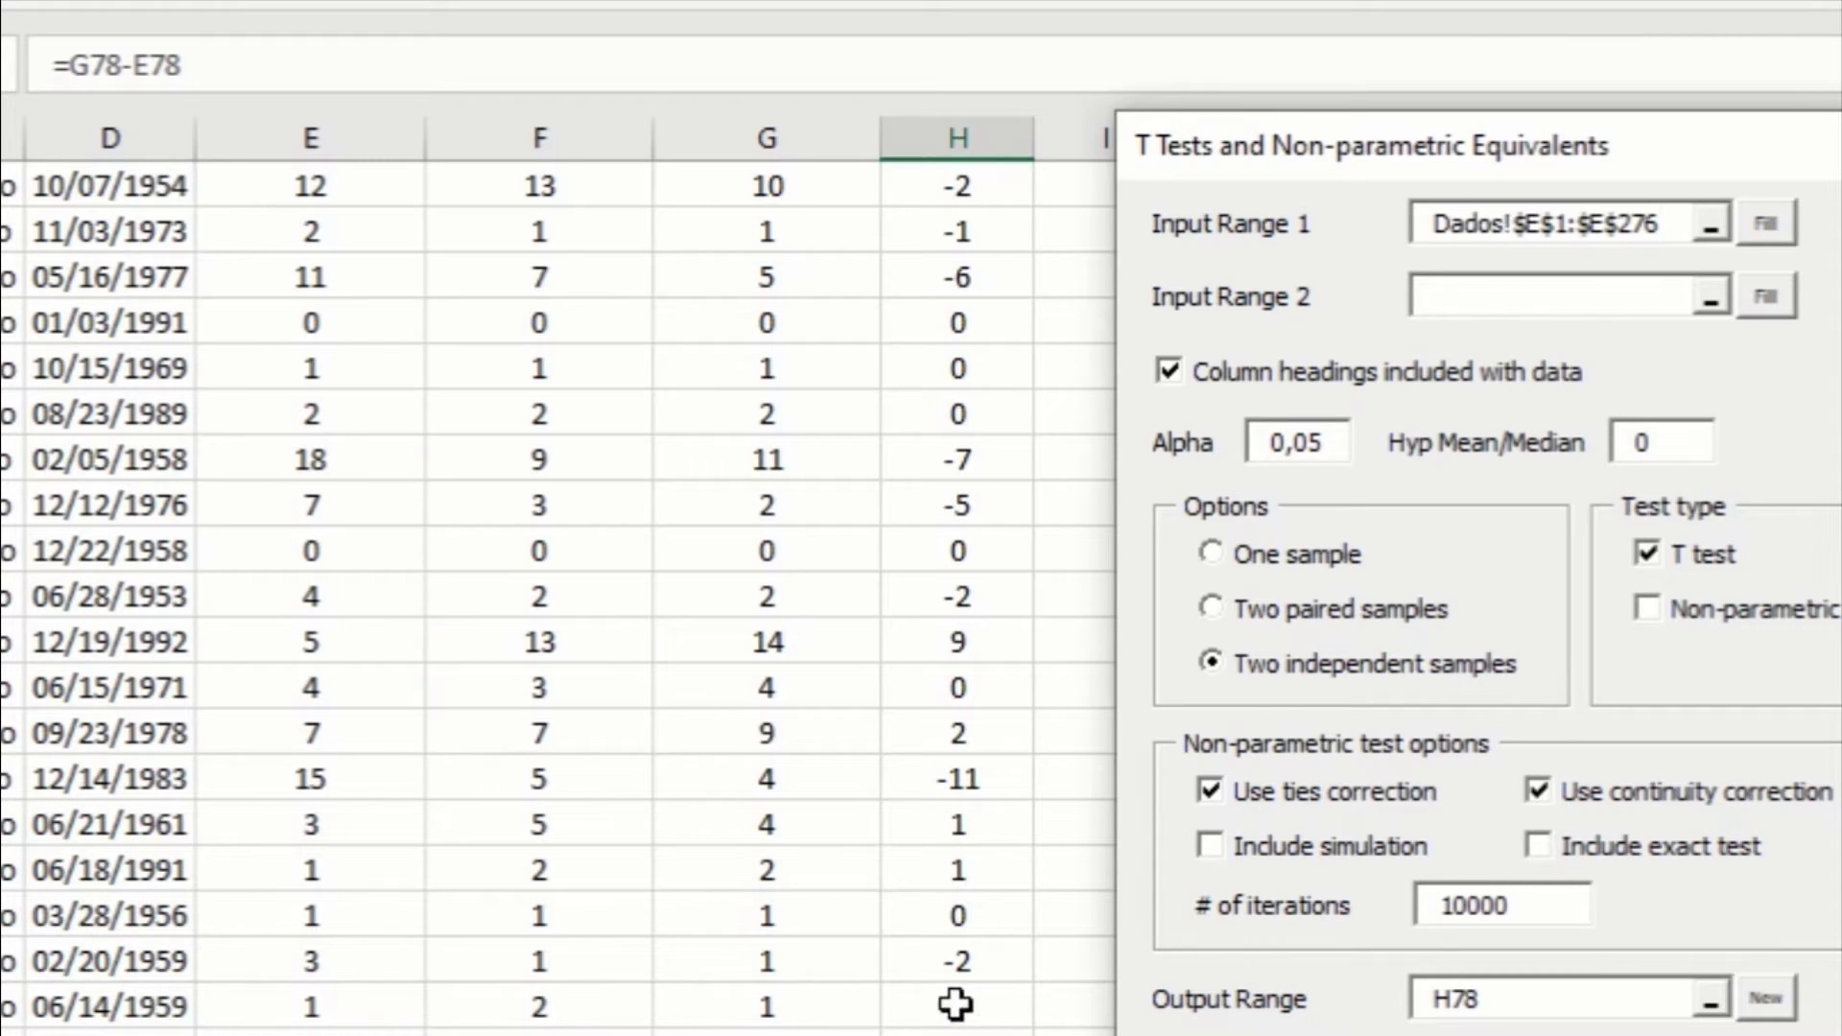
pyautogui.scroll(20, 557, 595)
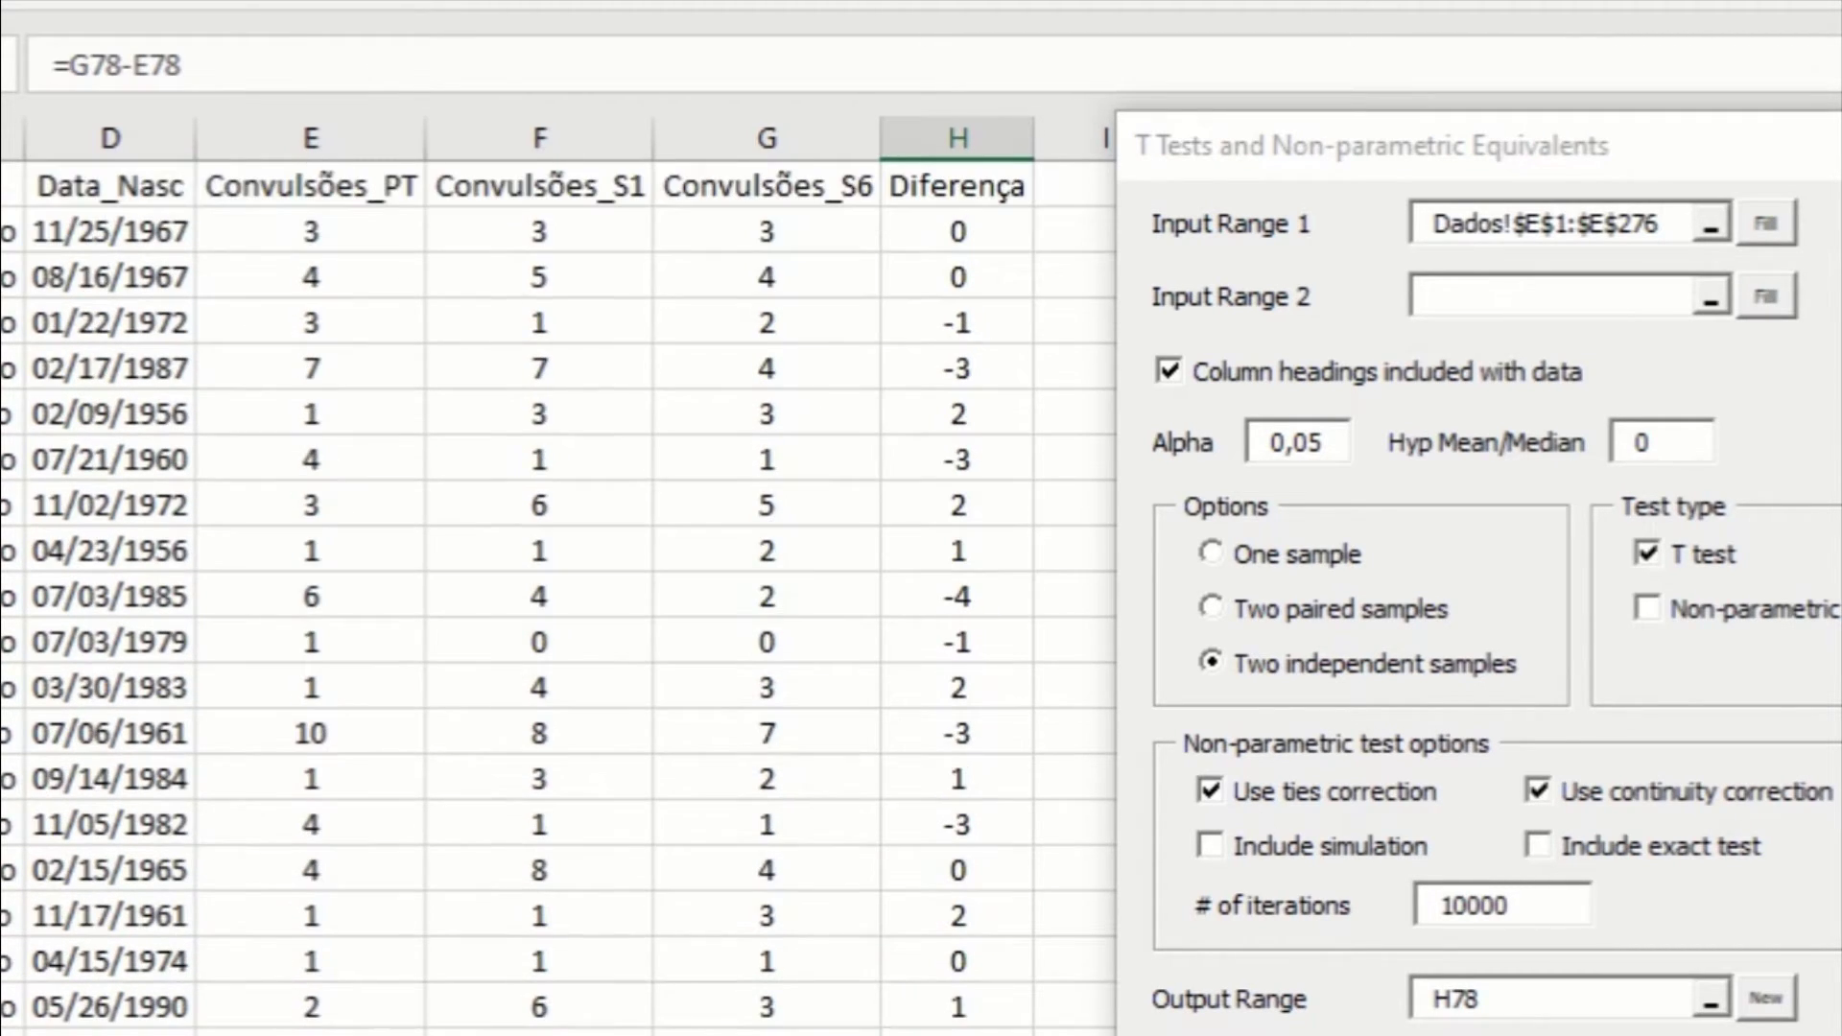
pyautogui.moveTo(807, 187); pyautogui.dragTo(766, 1031)
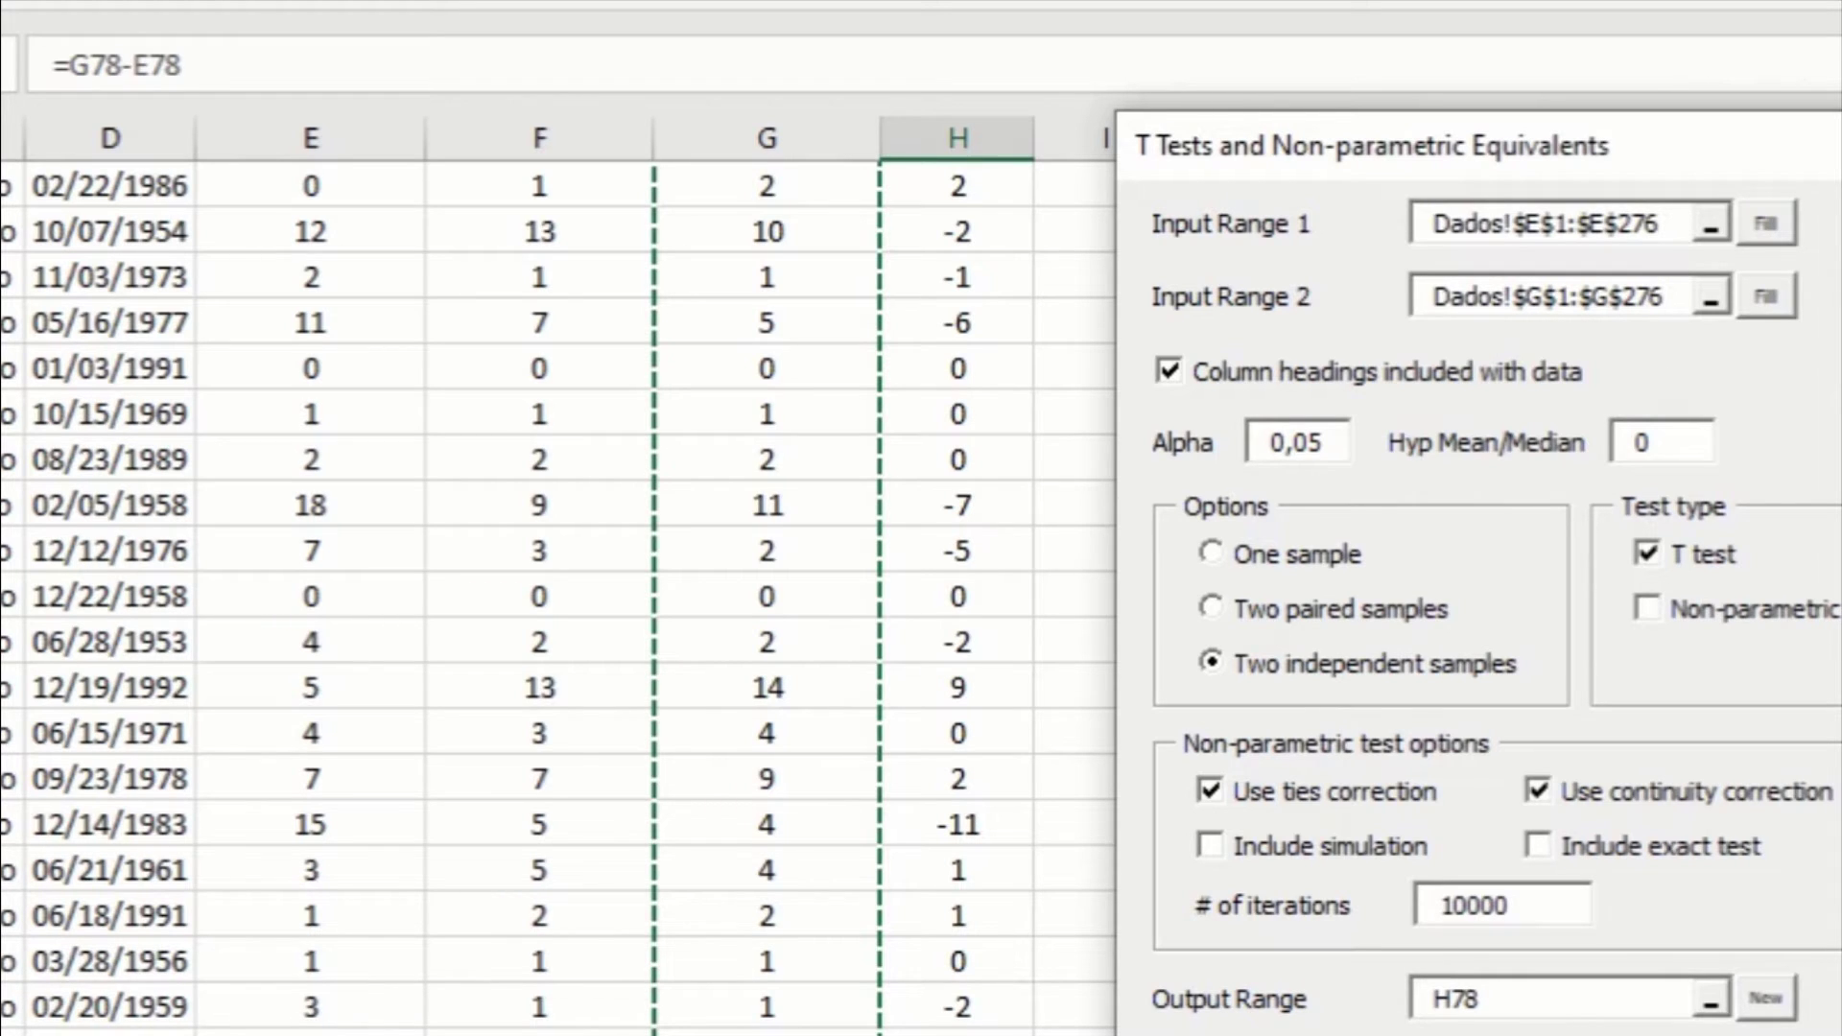
pyautogui.scroll(20, 518, 595)
pyautogui.scroll(20, 518, 595)
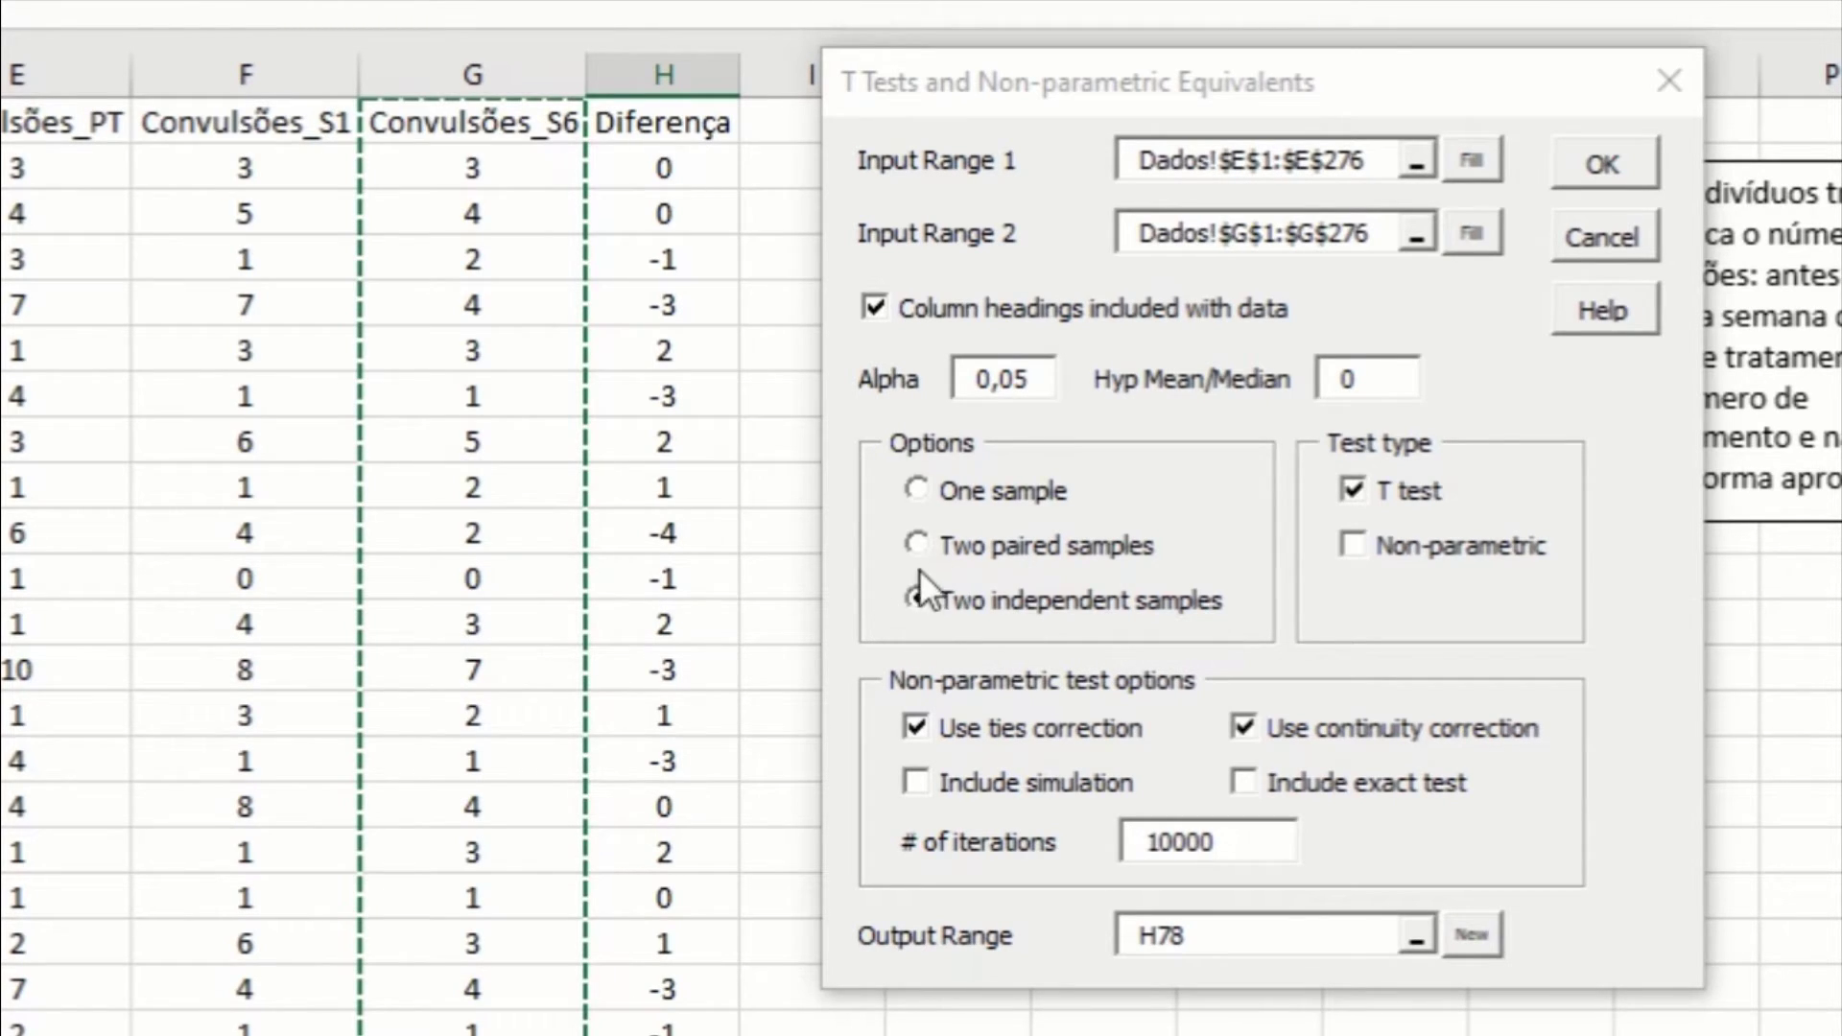
# Run the test as two paired samples with output on a new sheet.
pyautogui.click(914, 545)
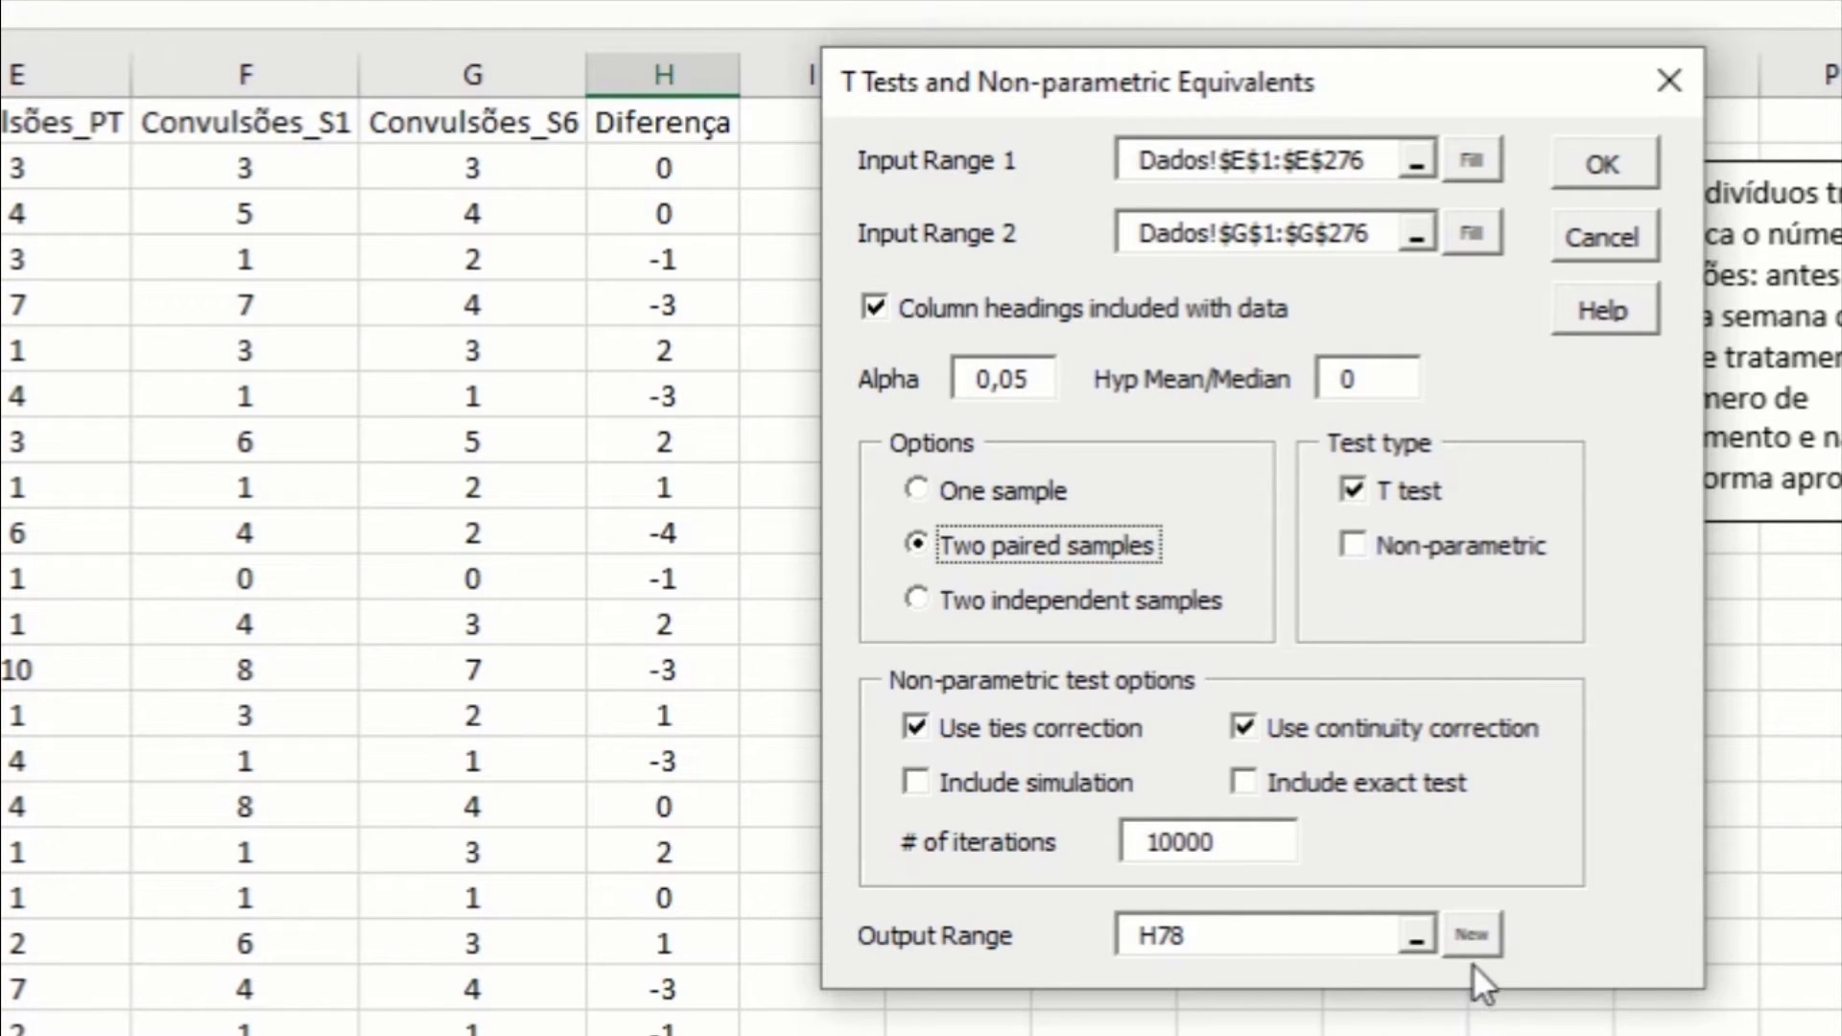
pyautogui.click(1474, 935)
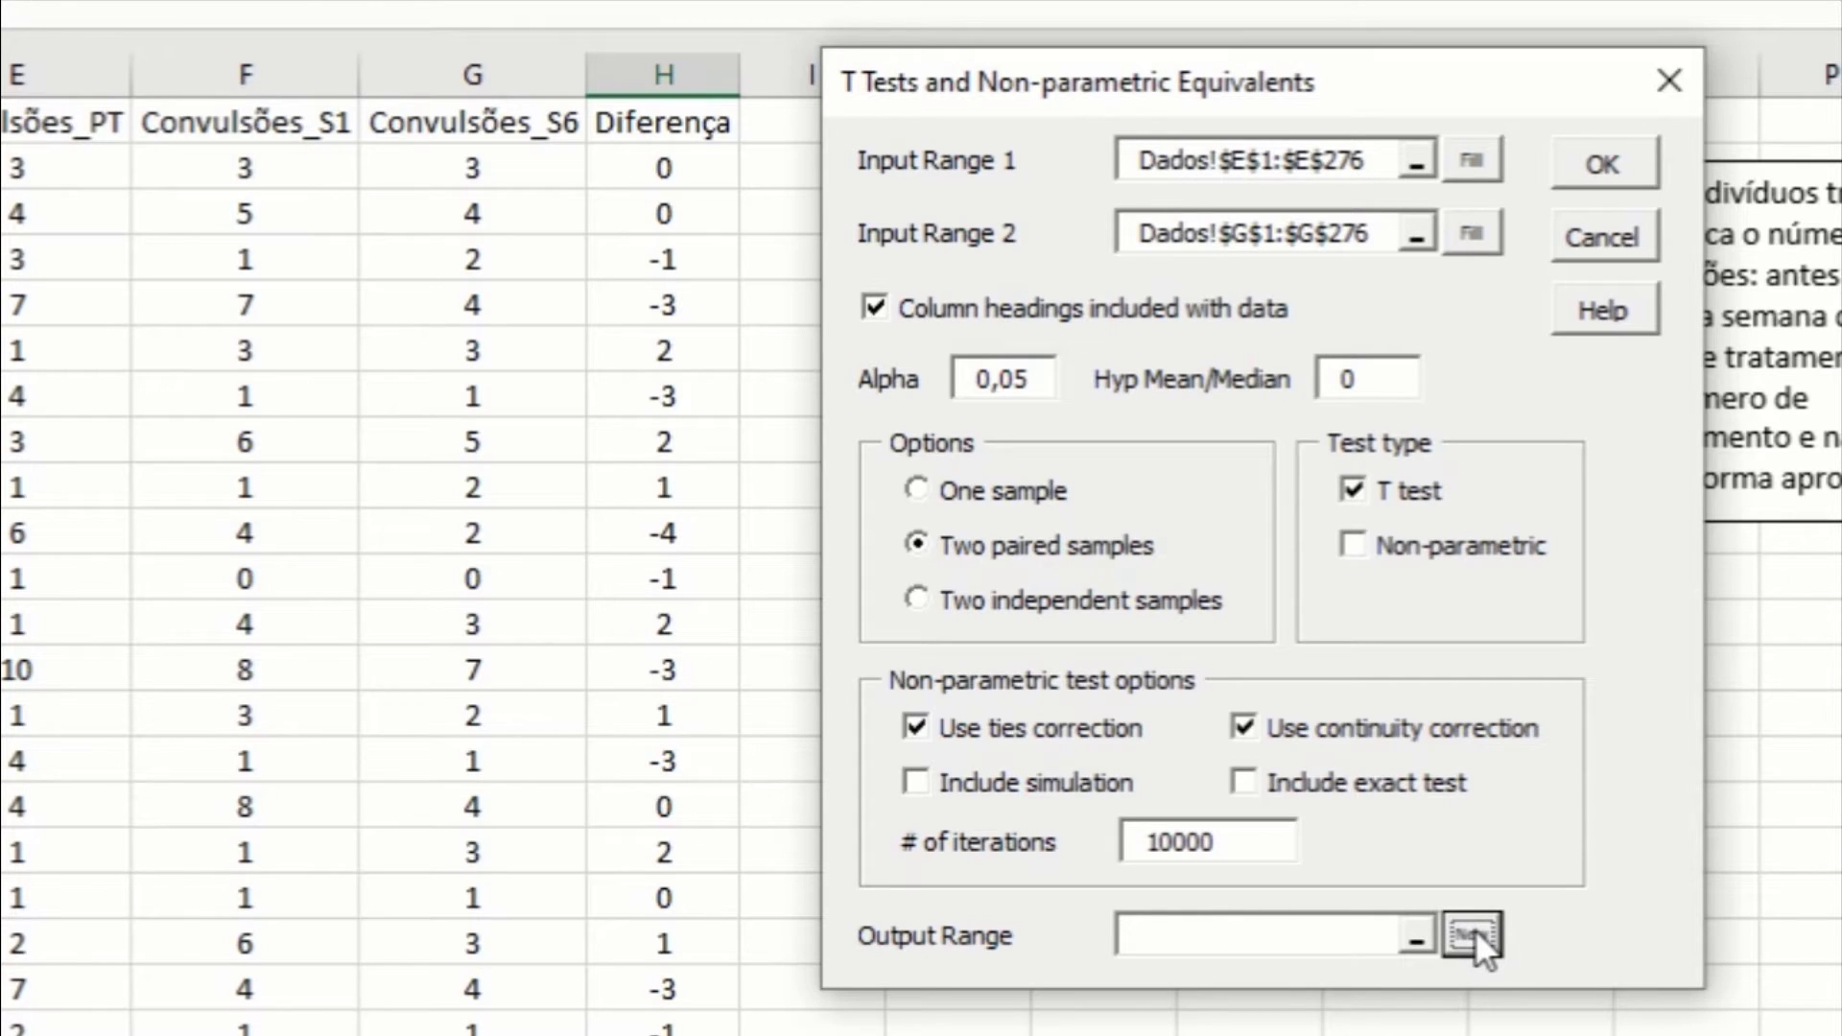
pyautogui.click(1600, 181)
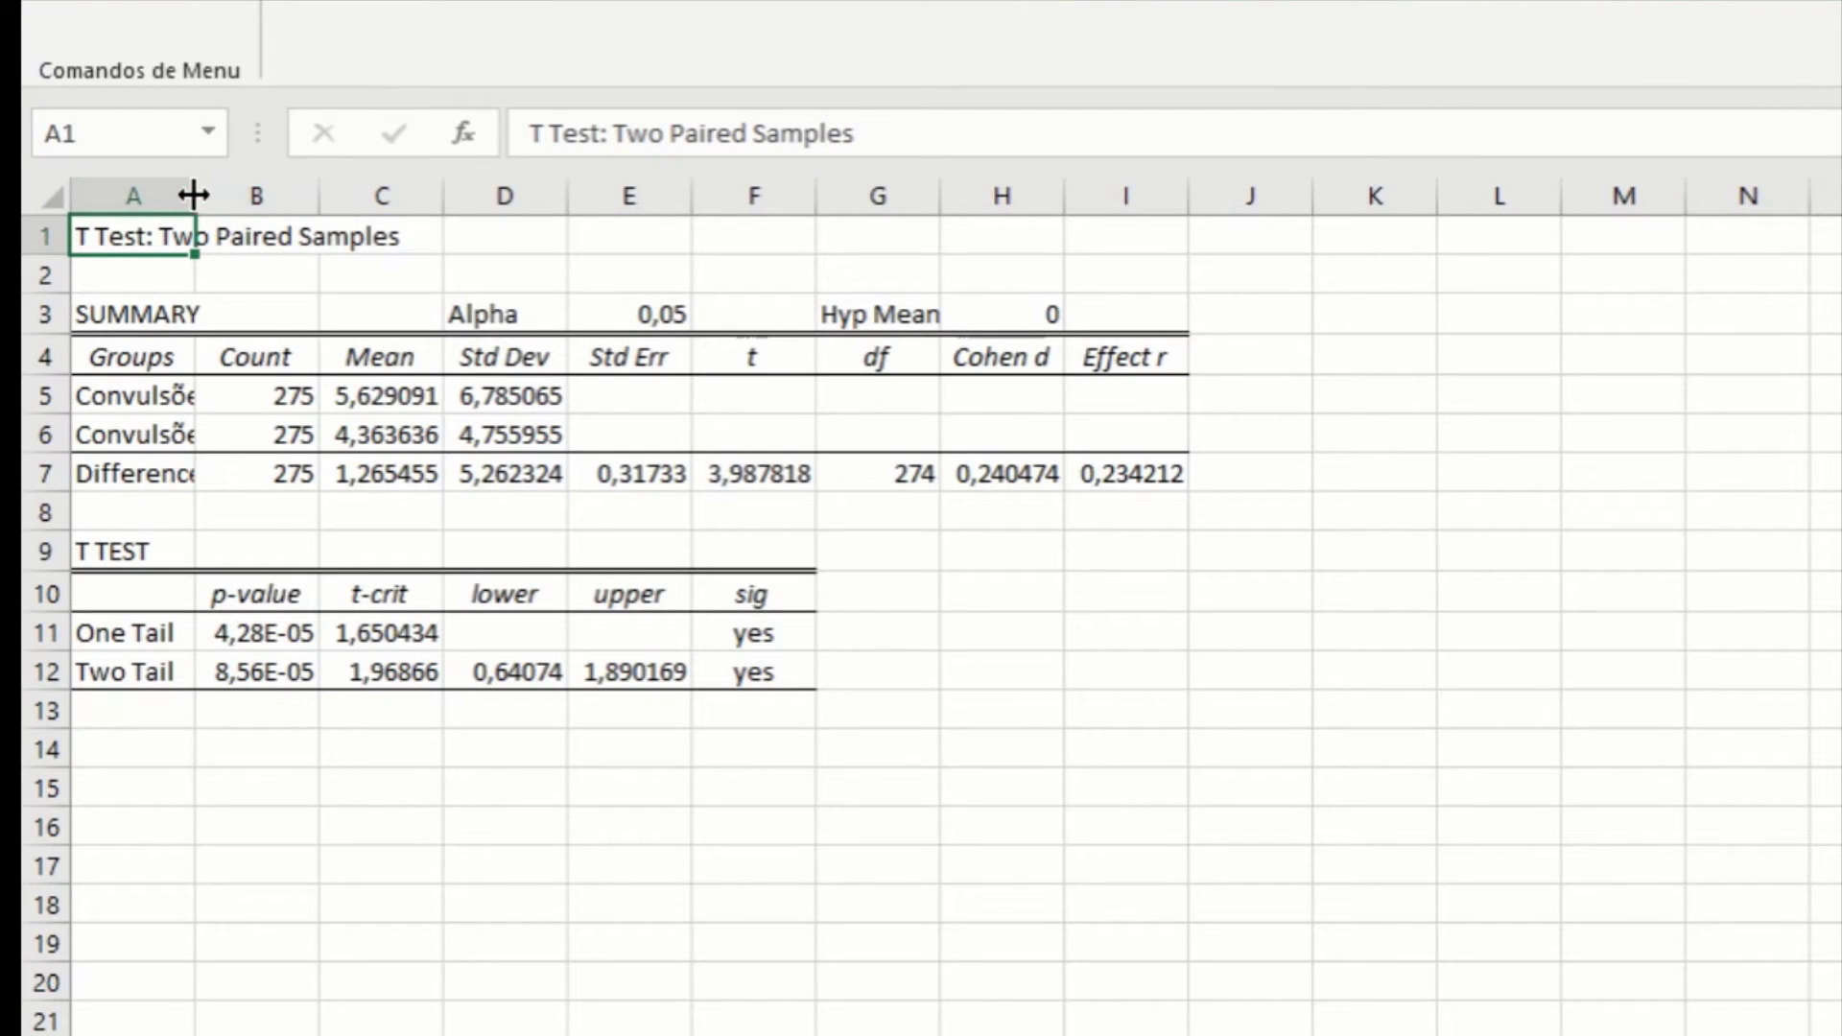
# Widen column A for the group labels and inspect the mean difference, SD and t formulas.
pyautogui.moveTo(133, 273); pyautogui.dragTo(173, 272)
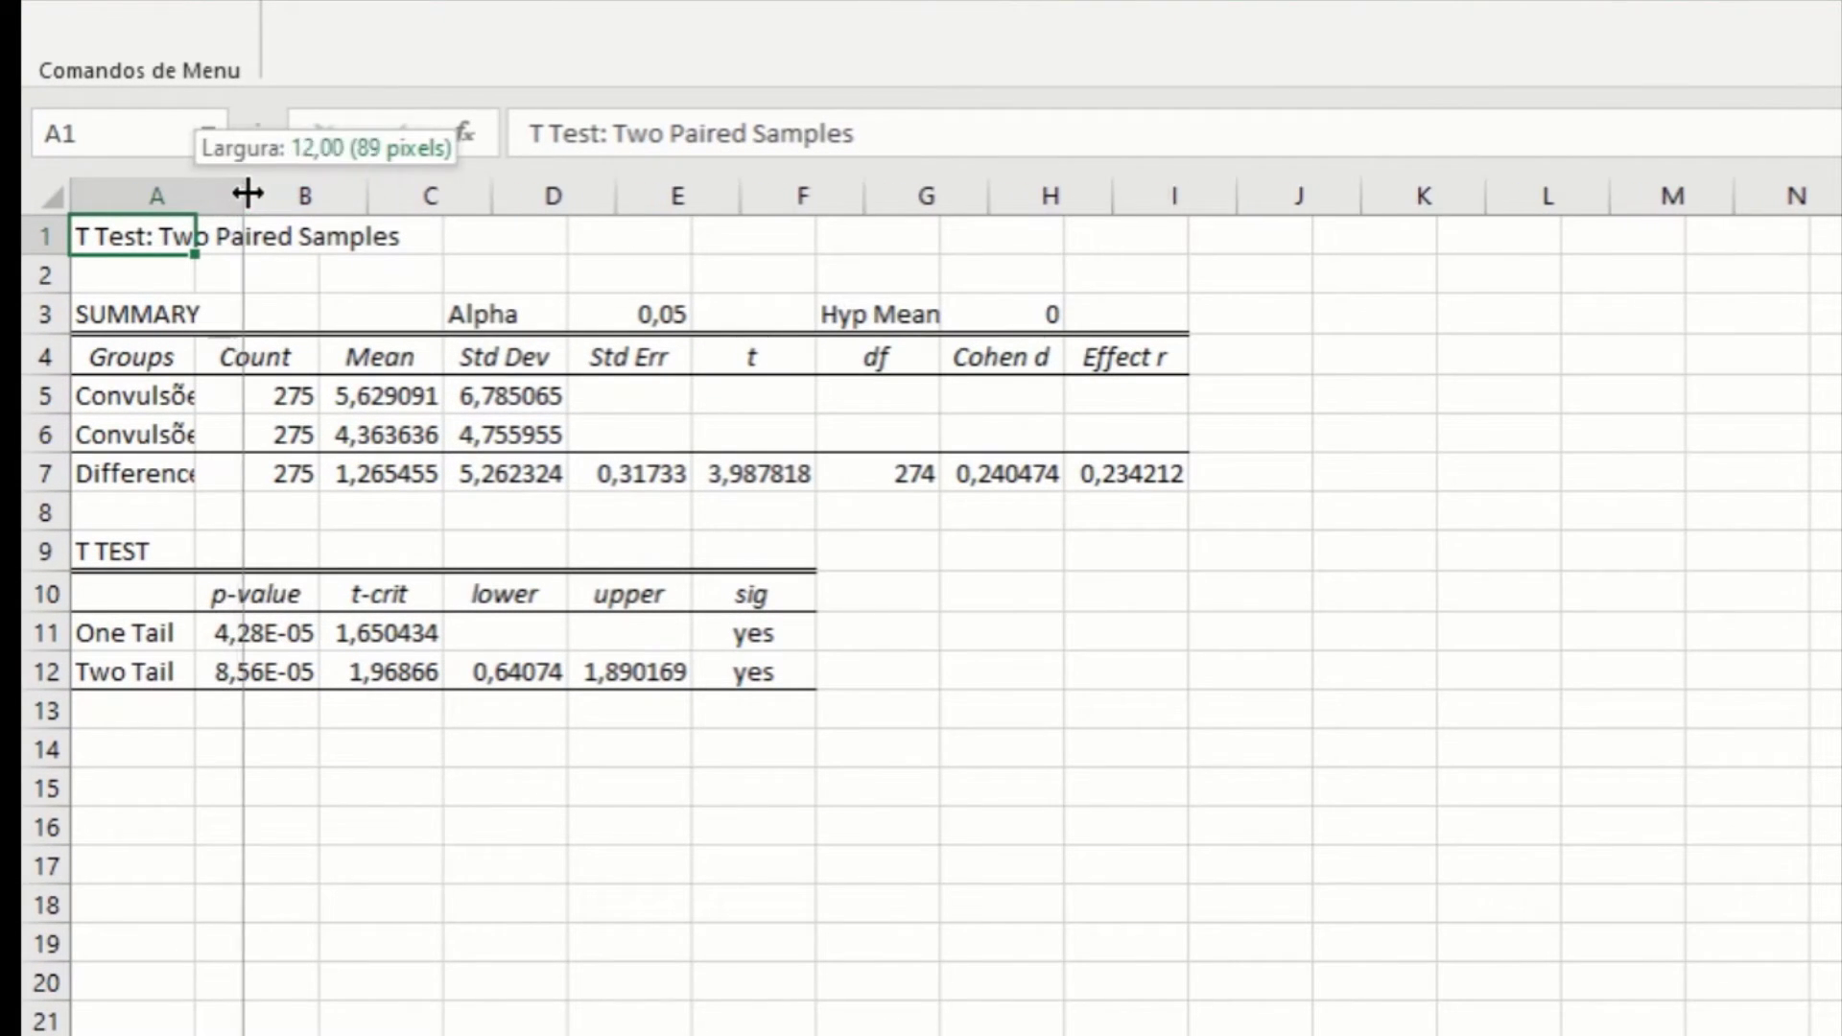
pyautogui.moveTo(248, 194); pyautogui.dragTo(272, 195)
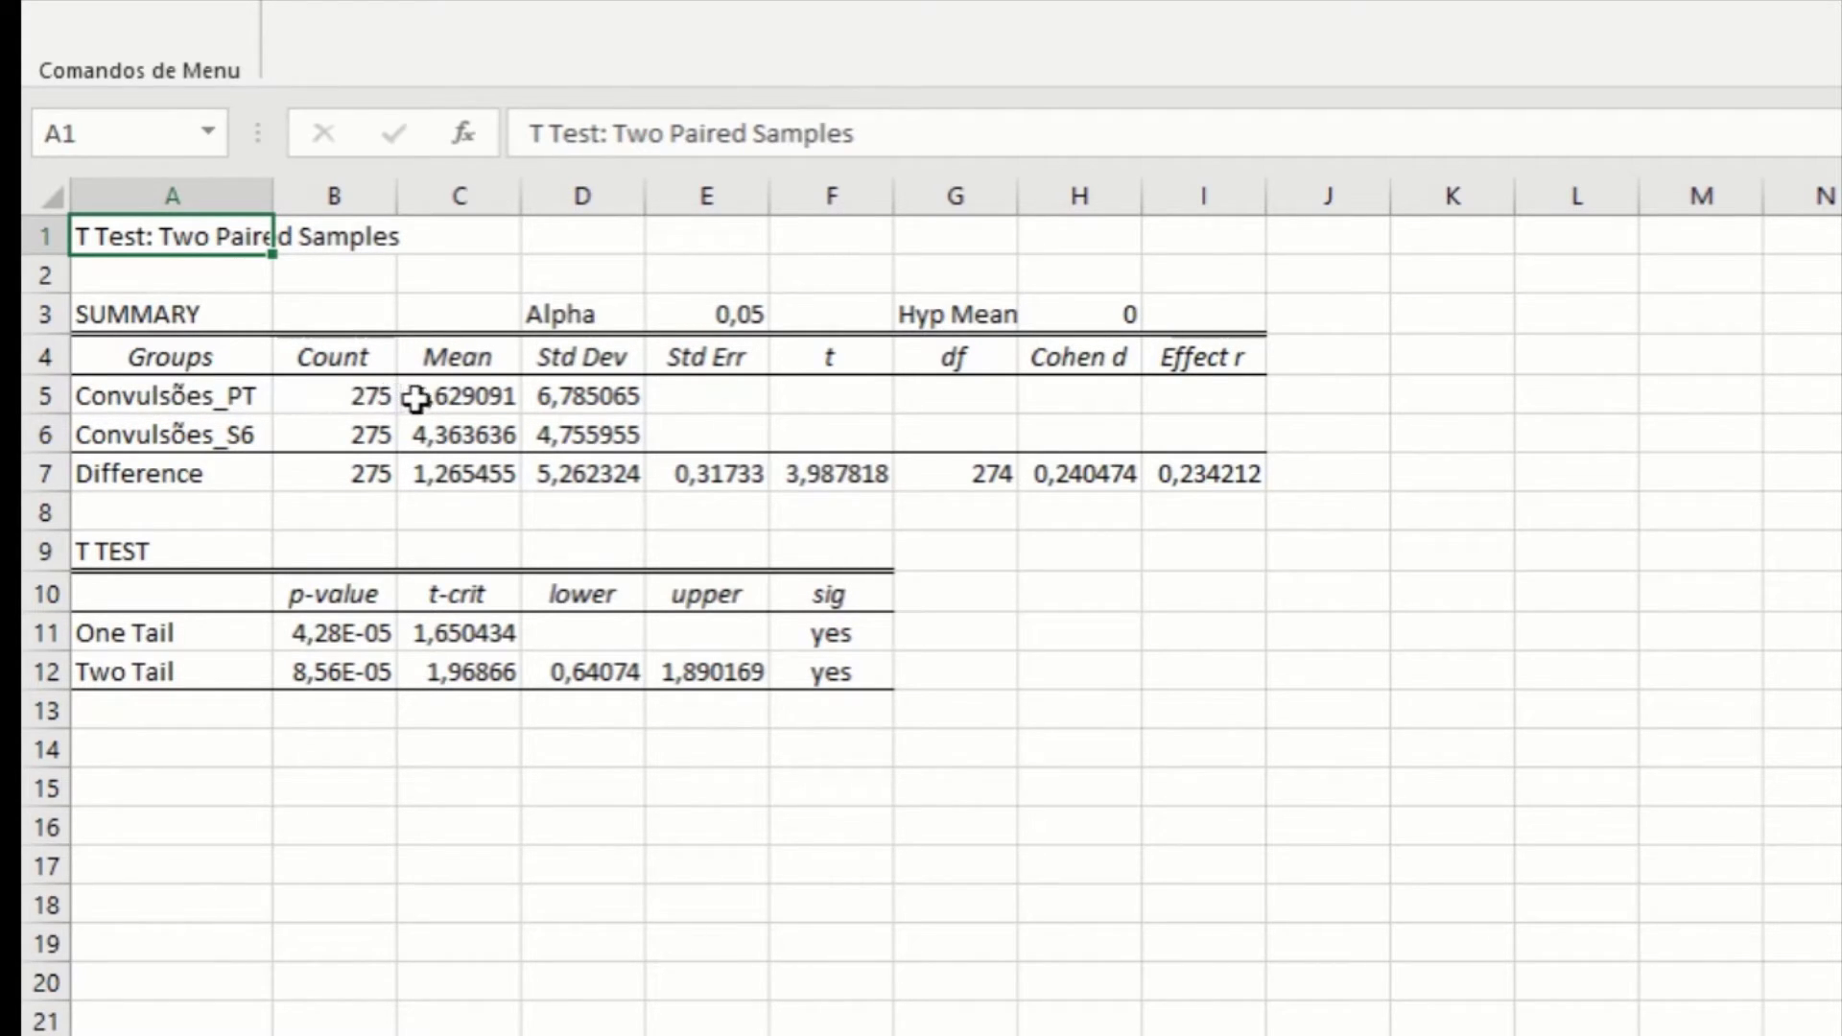
pyautogui.moveTo(453, 395)
pyautogui.mouseDown()
pyautogui.moveTo(224, 389)
pyautogui.moveTo(427, 439)
pyautogui.mouseUp()
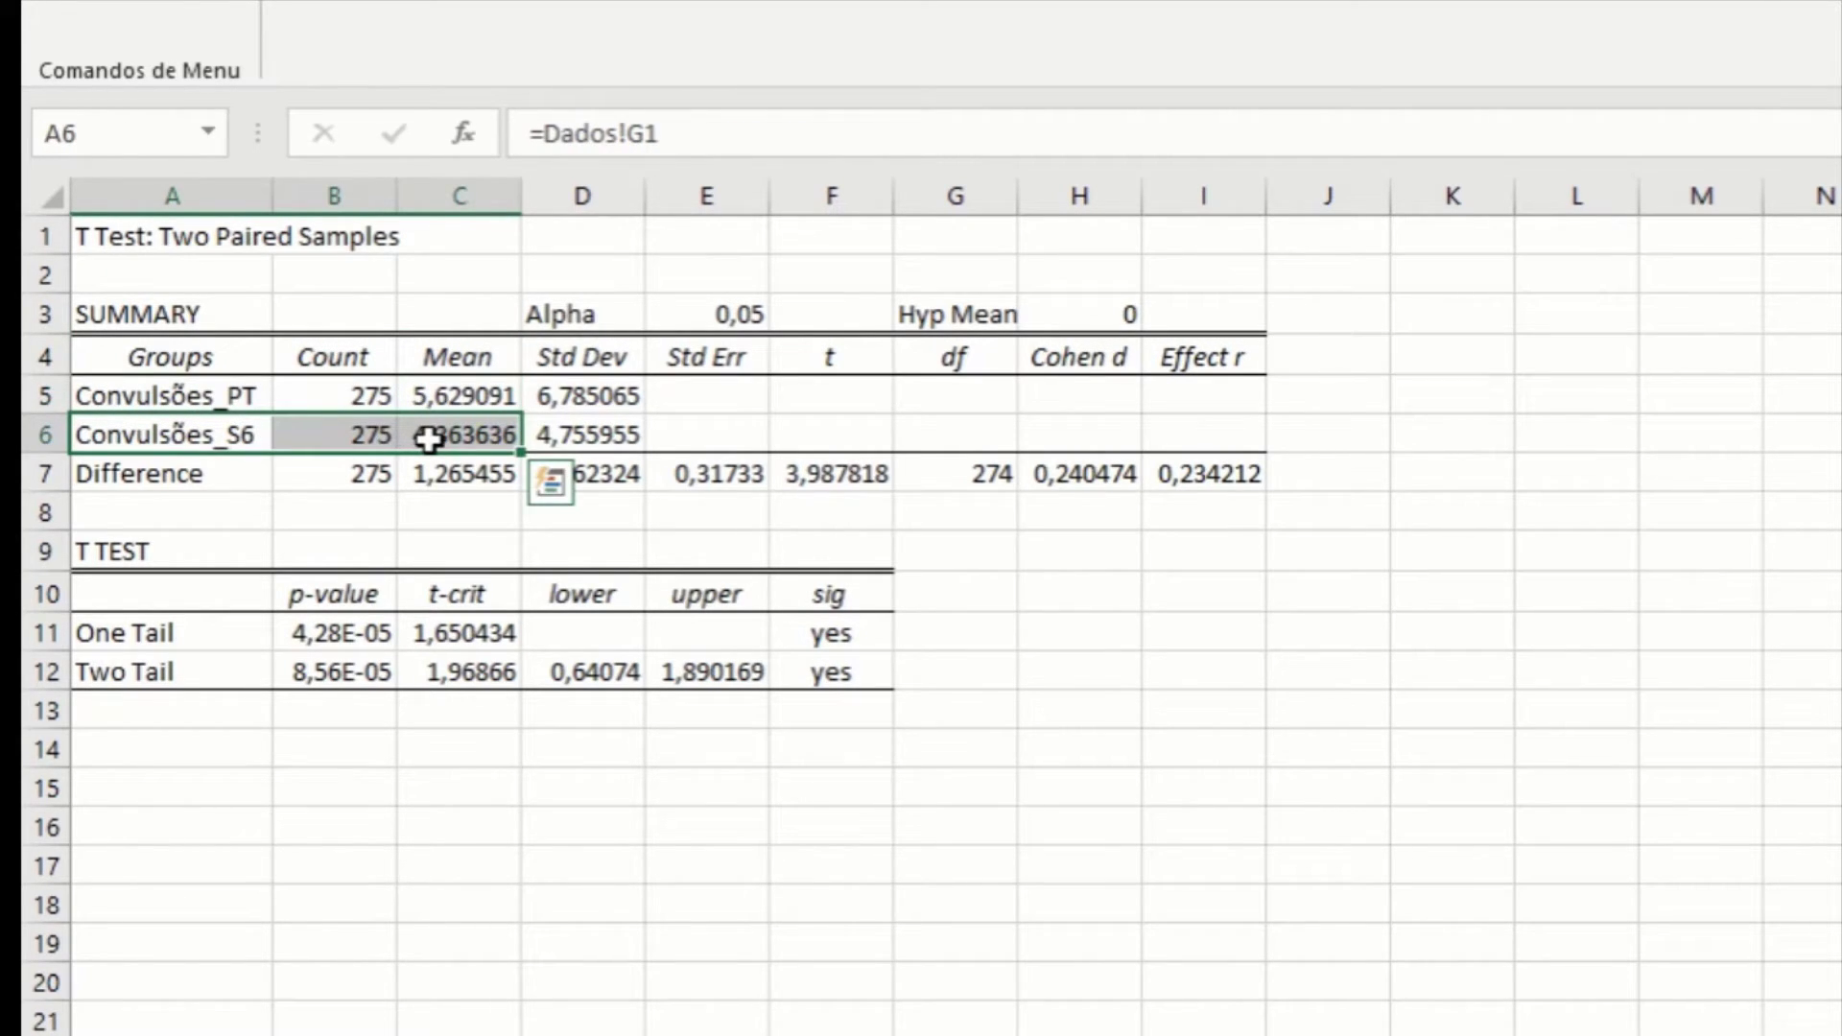
pyautogui.click(465, 477)
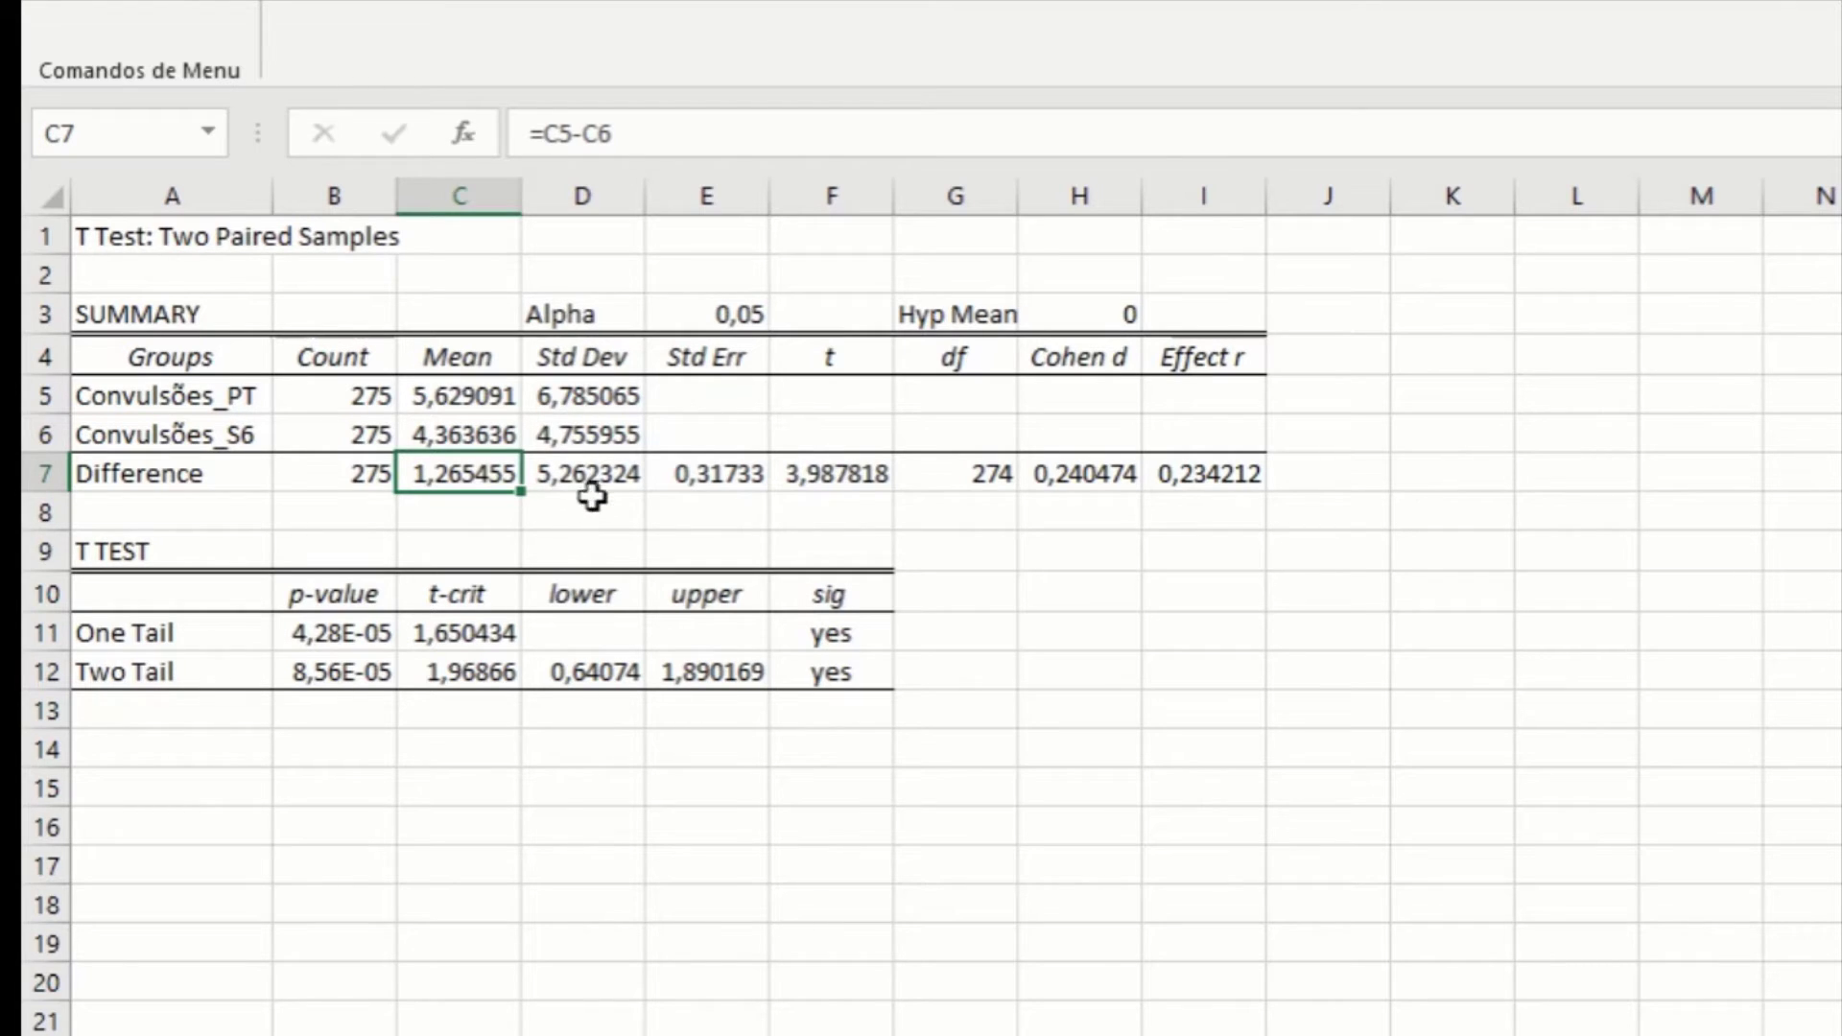
pyautogui.click(592, 479)
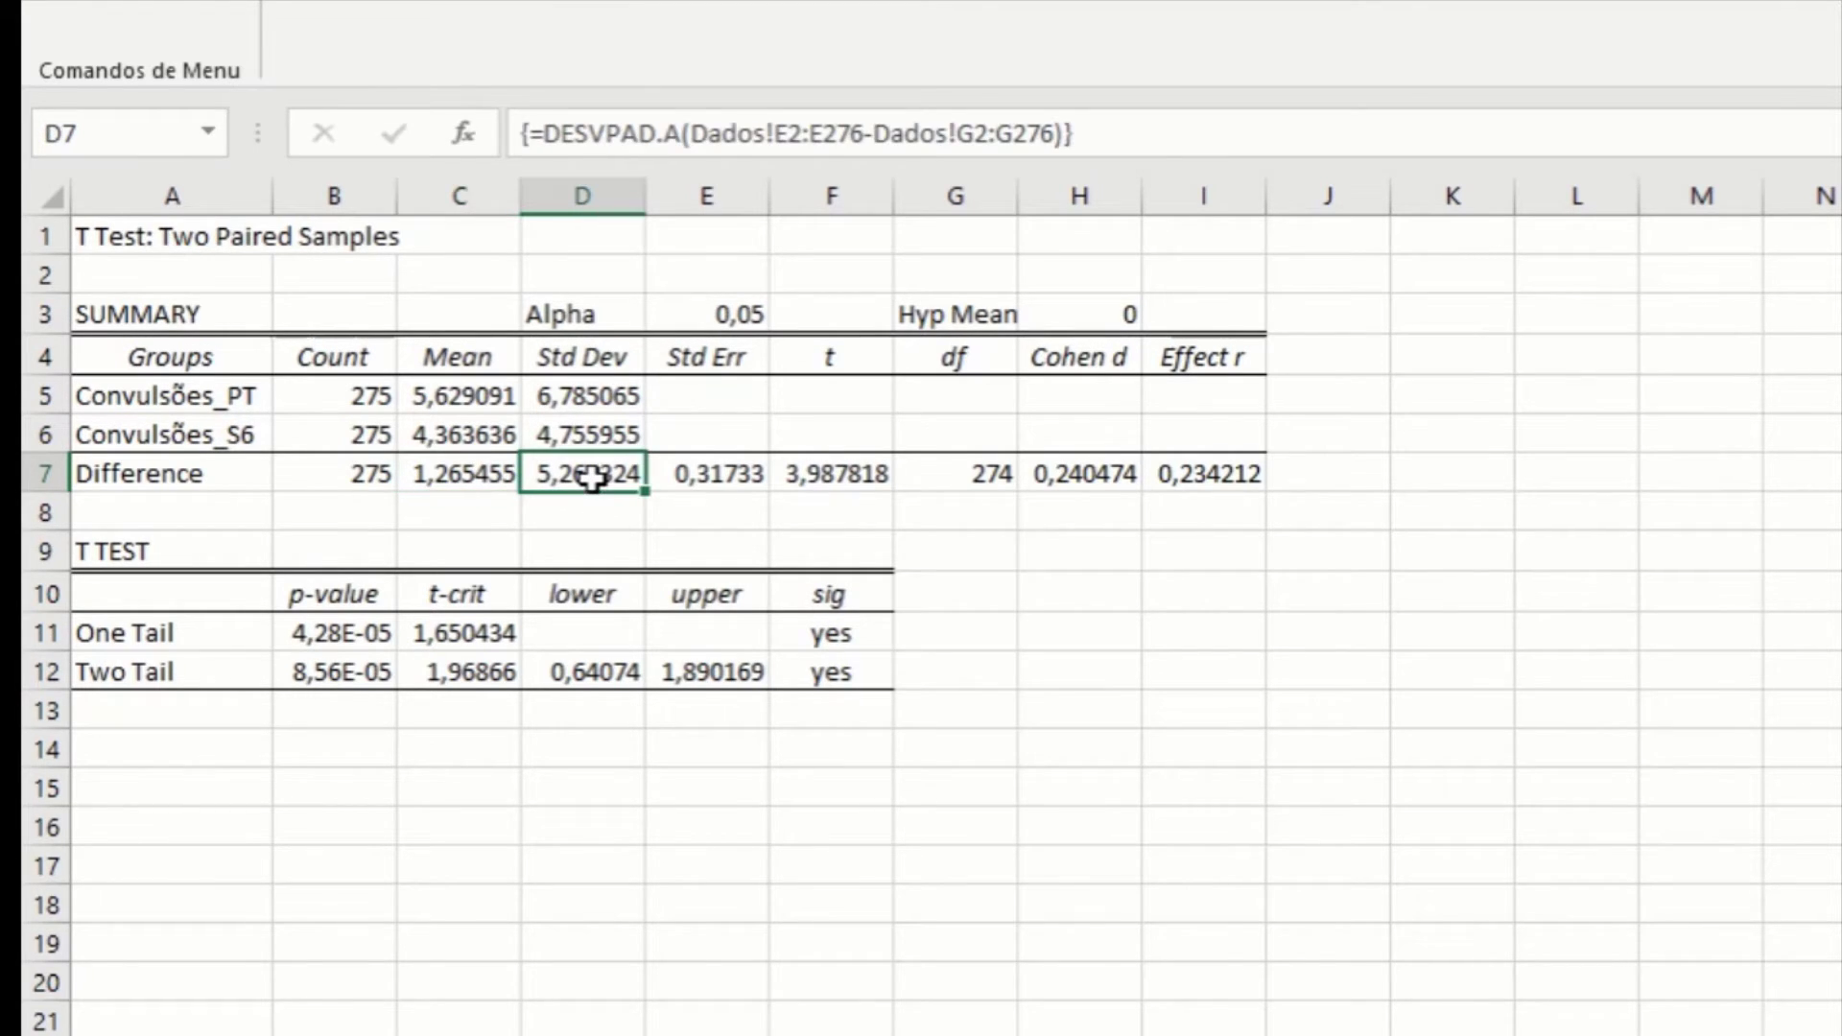
pyautogui.click(836, 477)
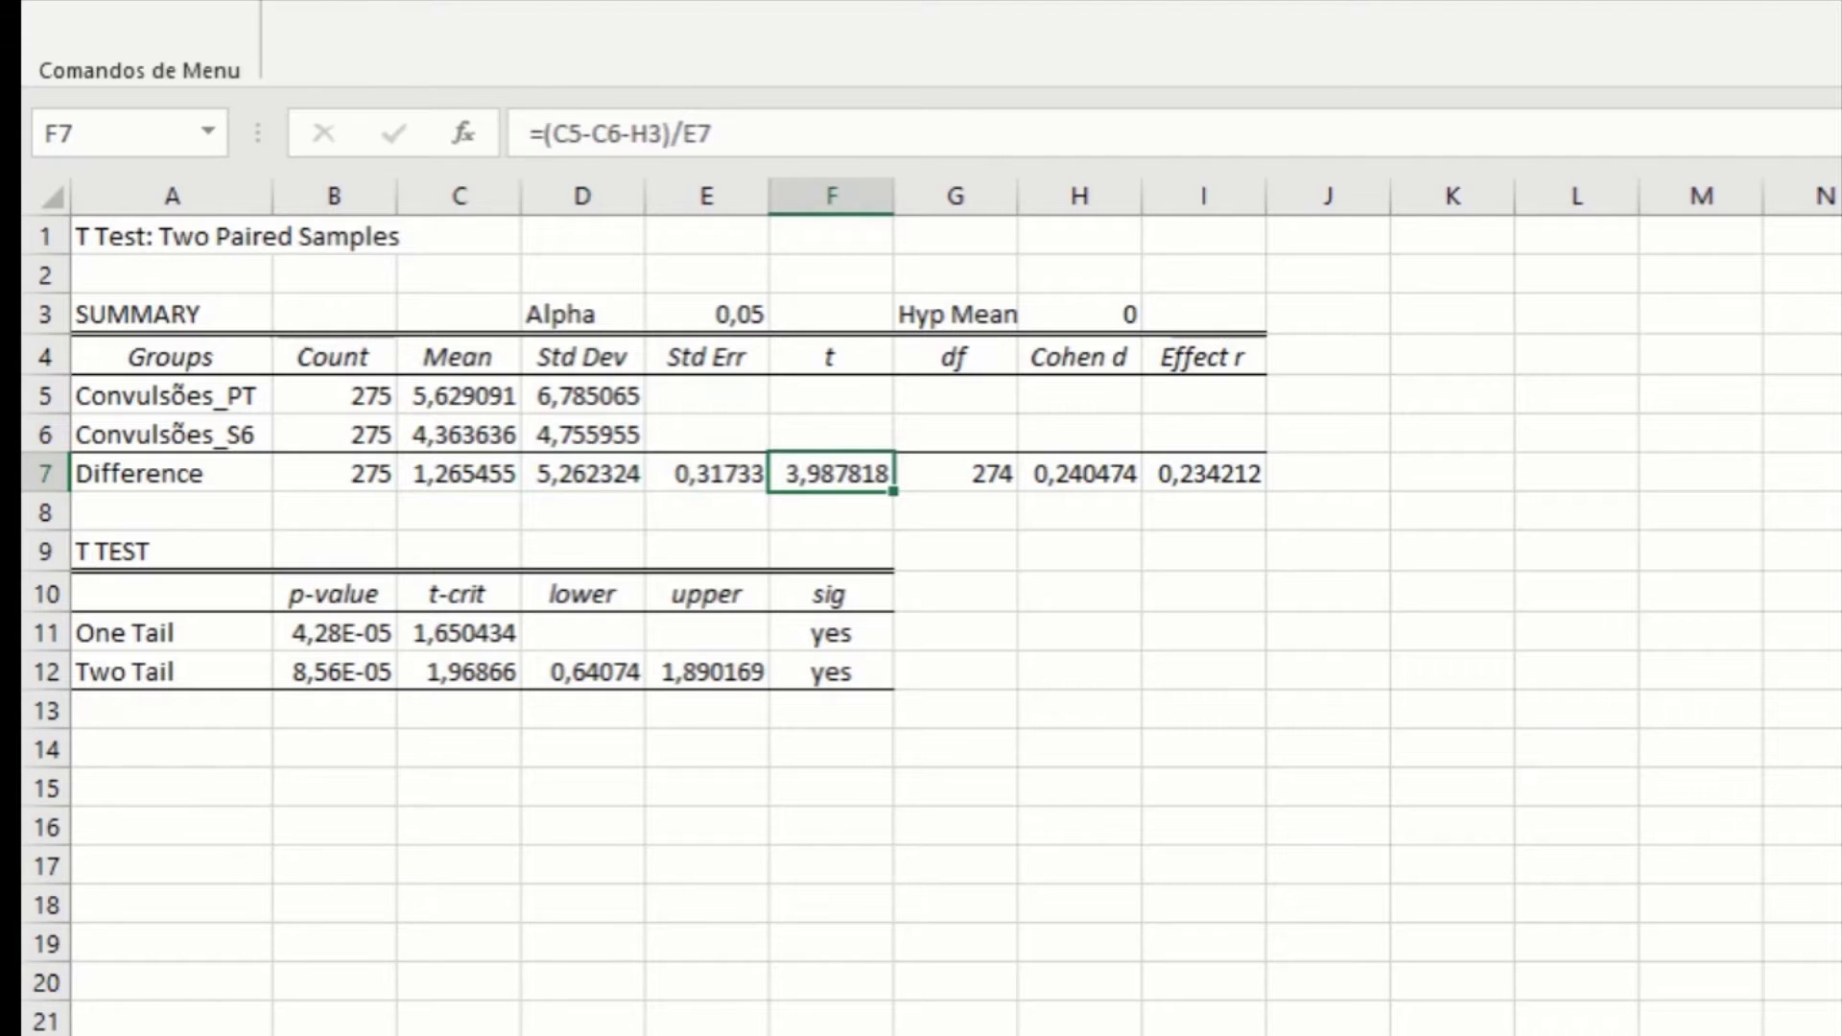
# Fill the t value, df 274, Two Tail label and p-value 8,56E-05 cells orange.
pyautogui.click(547, 14)
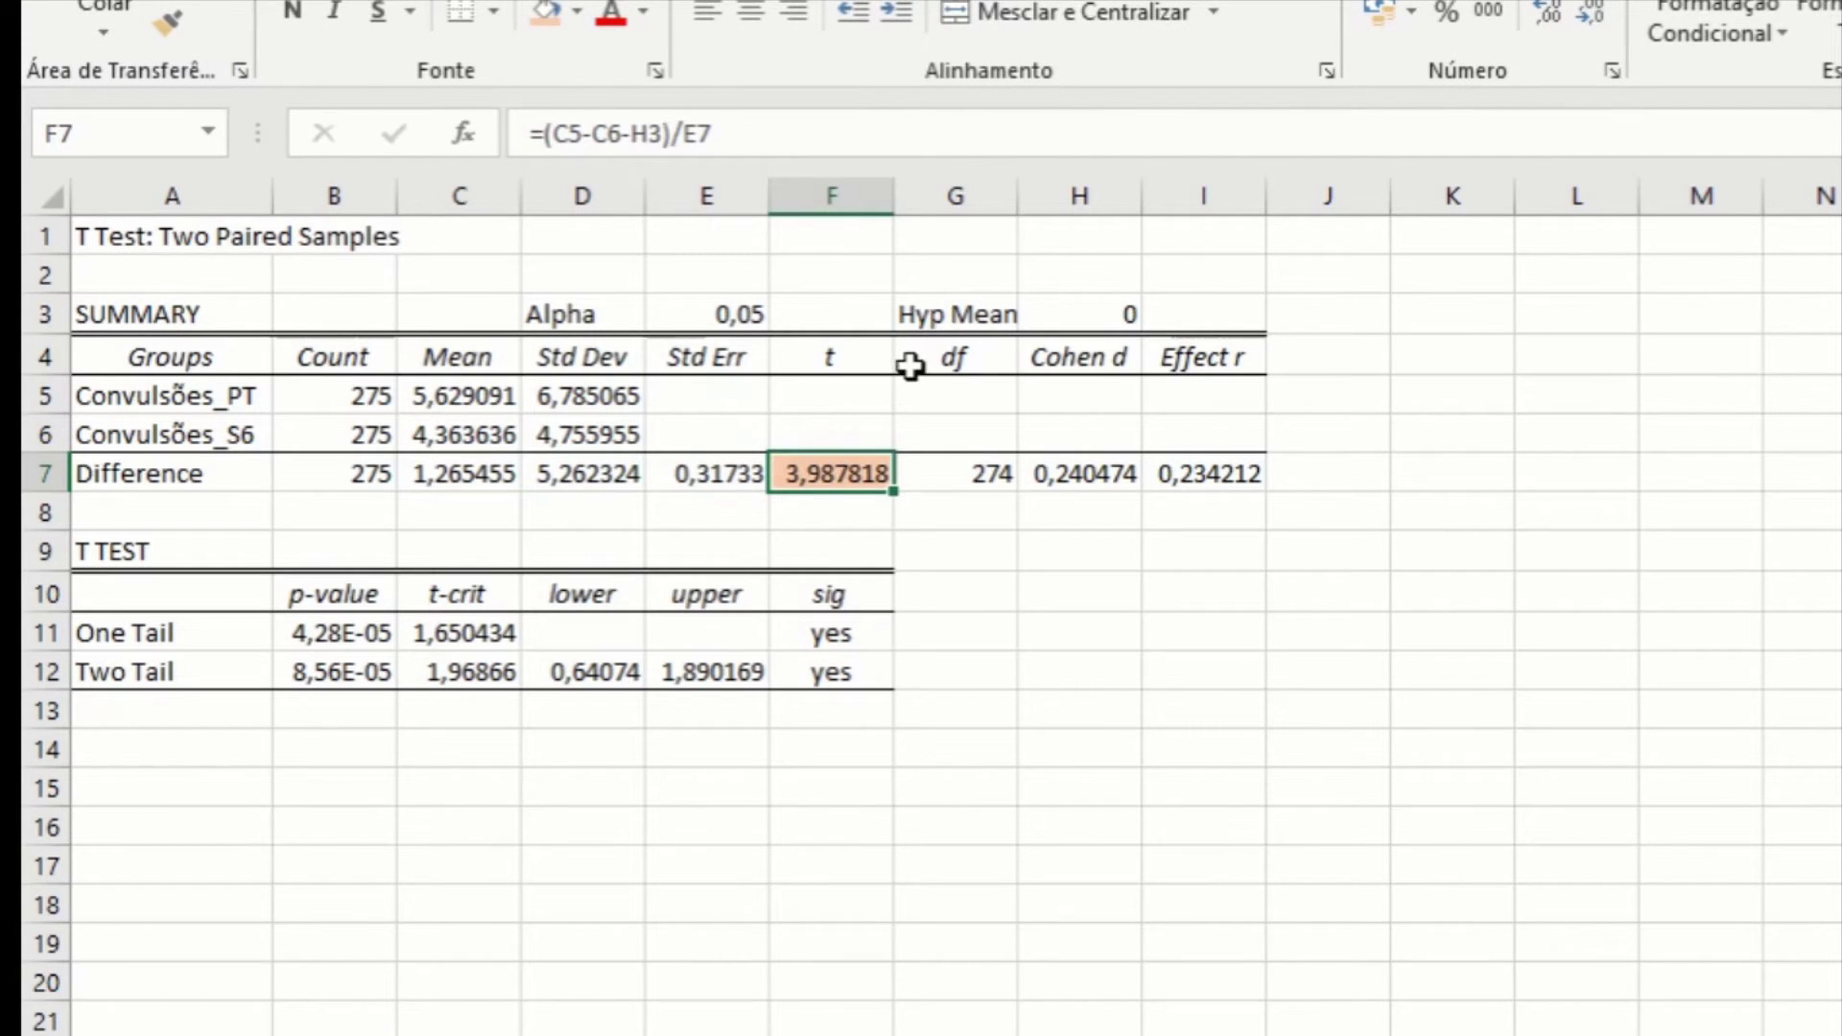
pyautogui.click(993, 474)
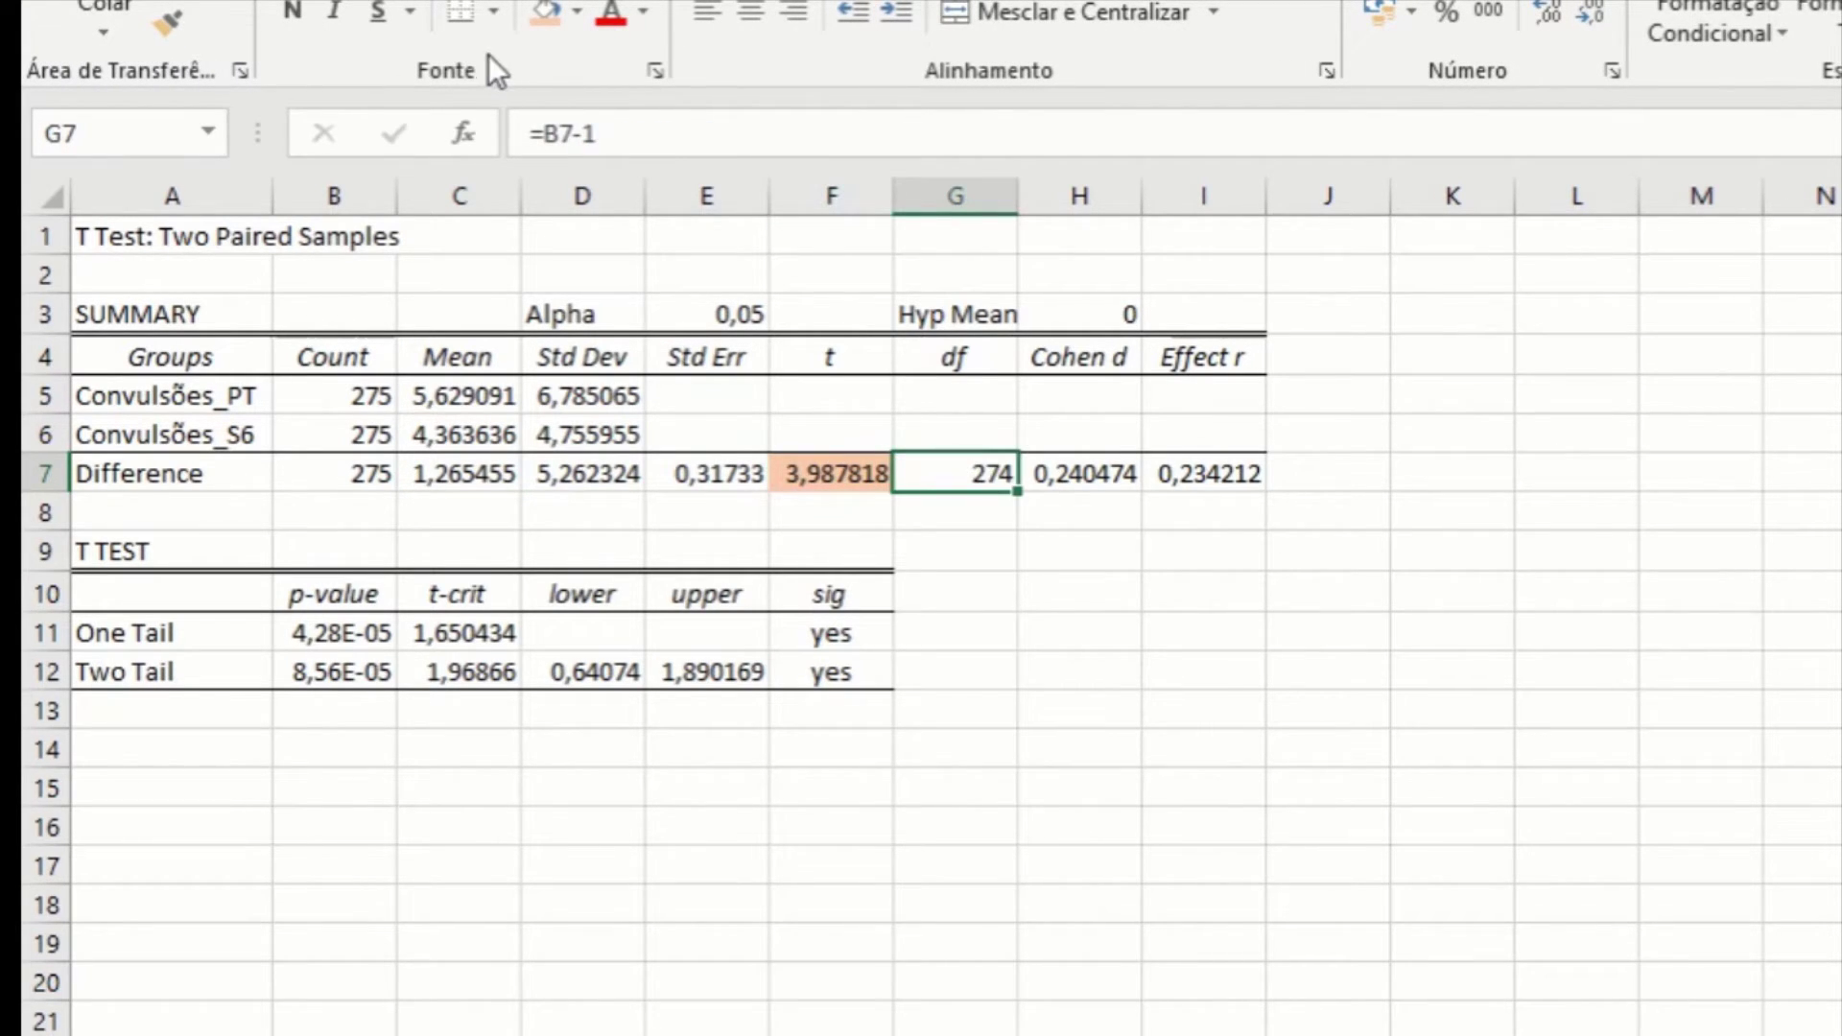
pyautogui.click(544, 15)
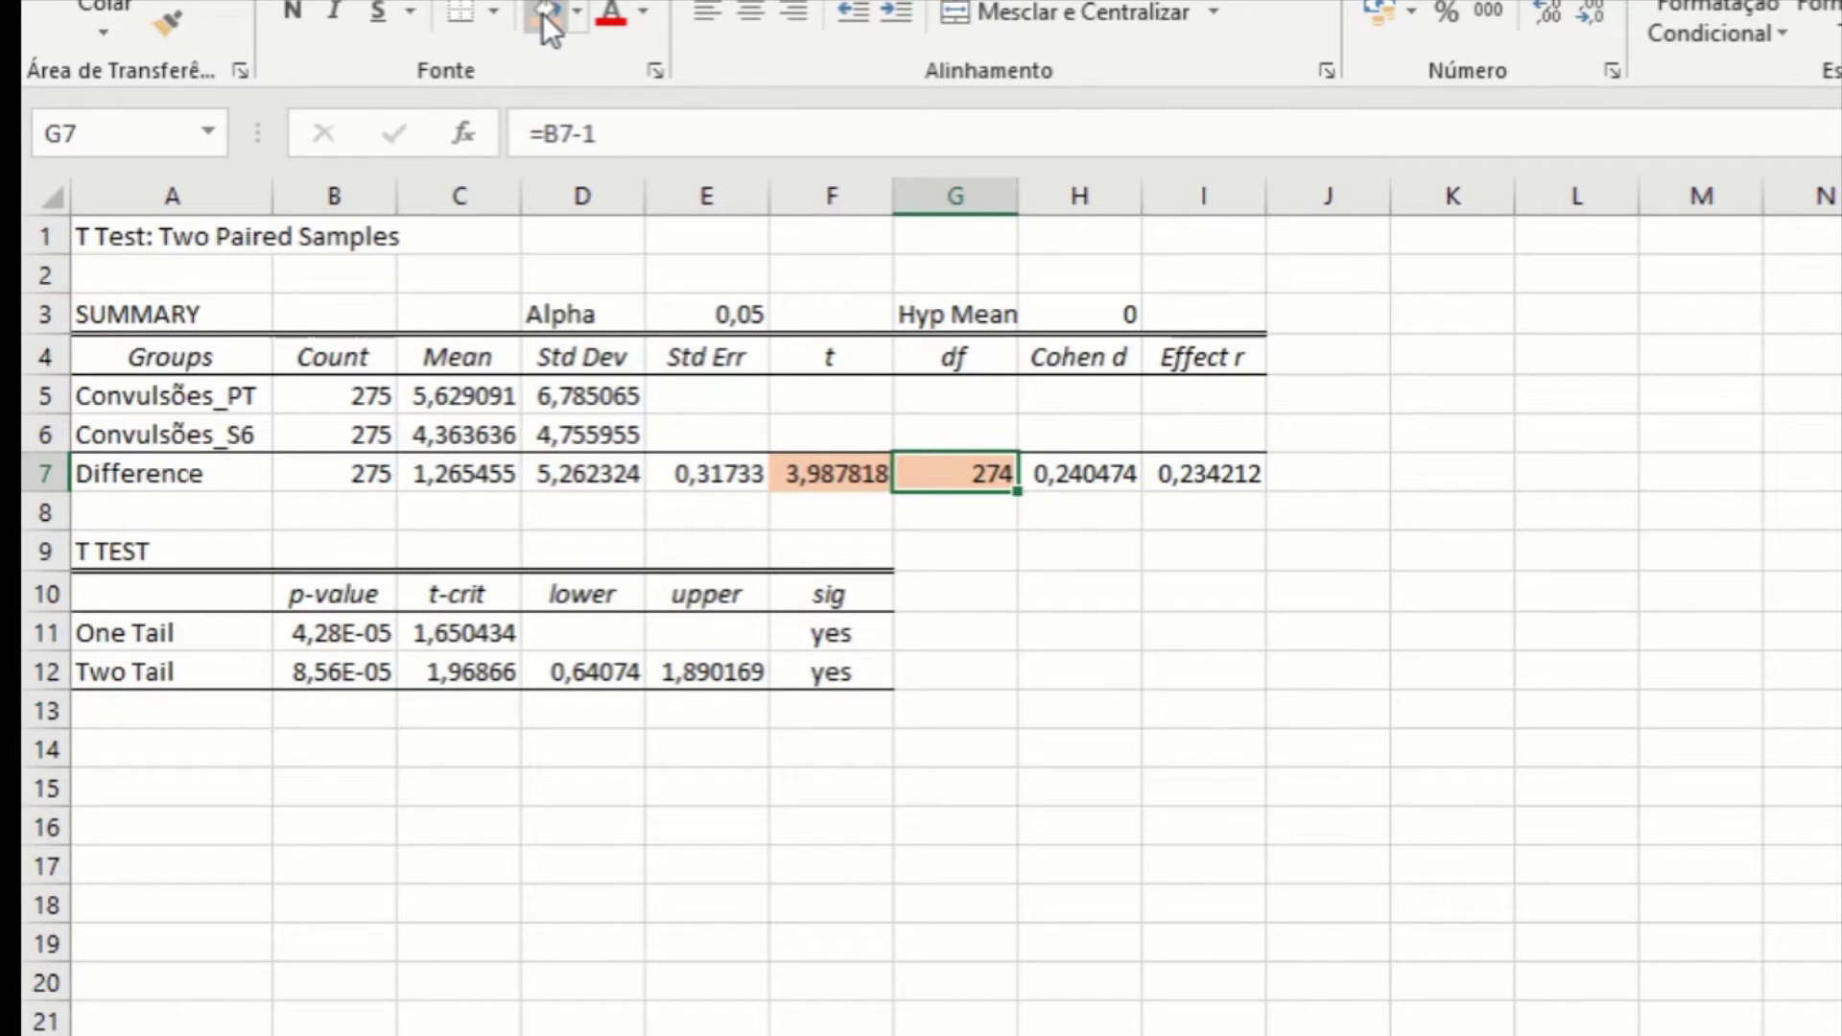
pyautogui.click(1108, 475)
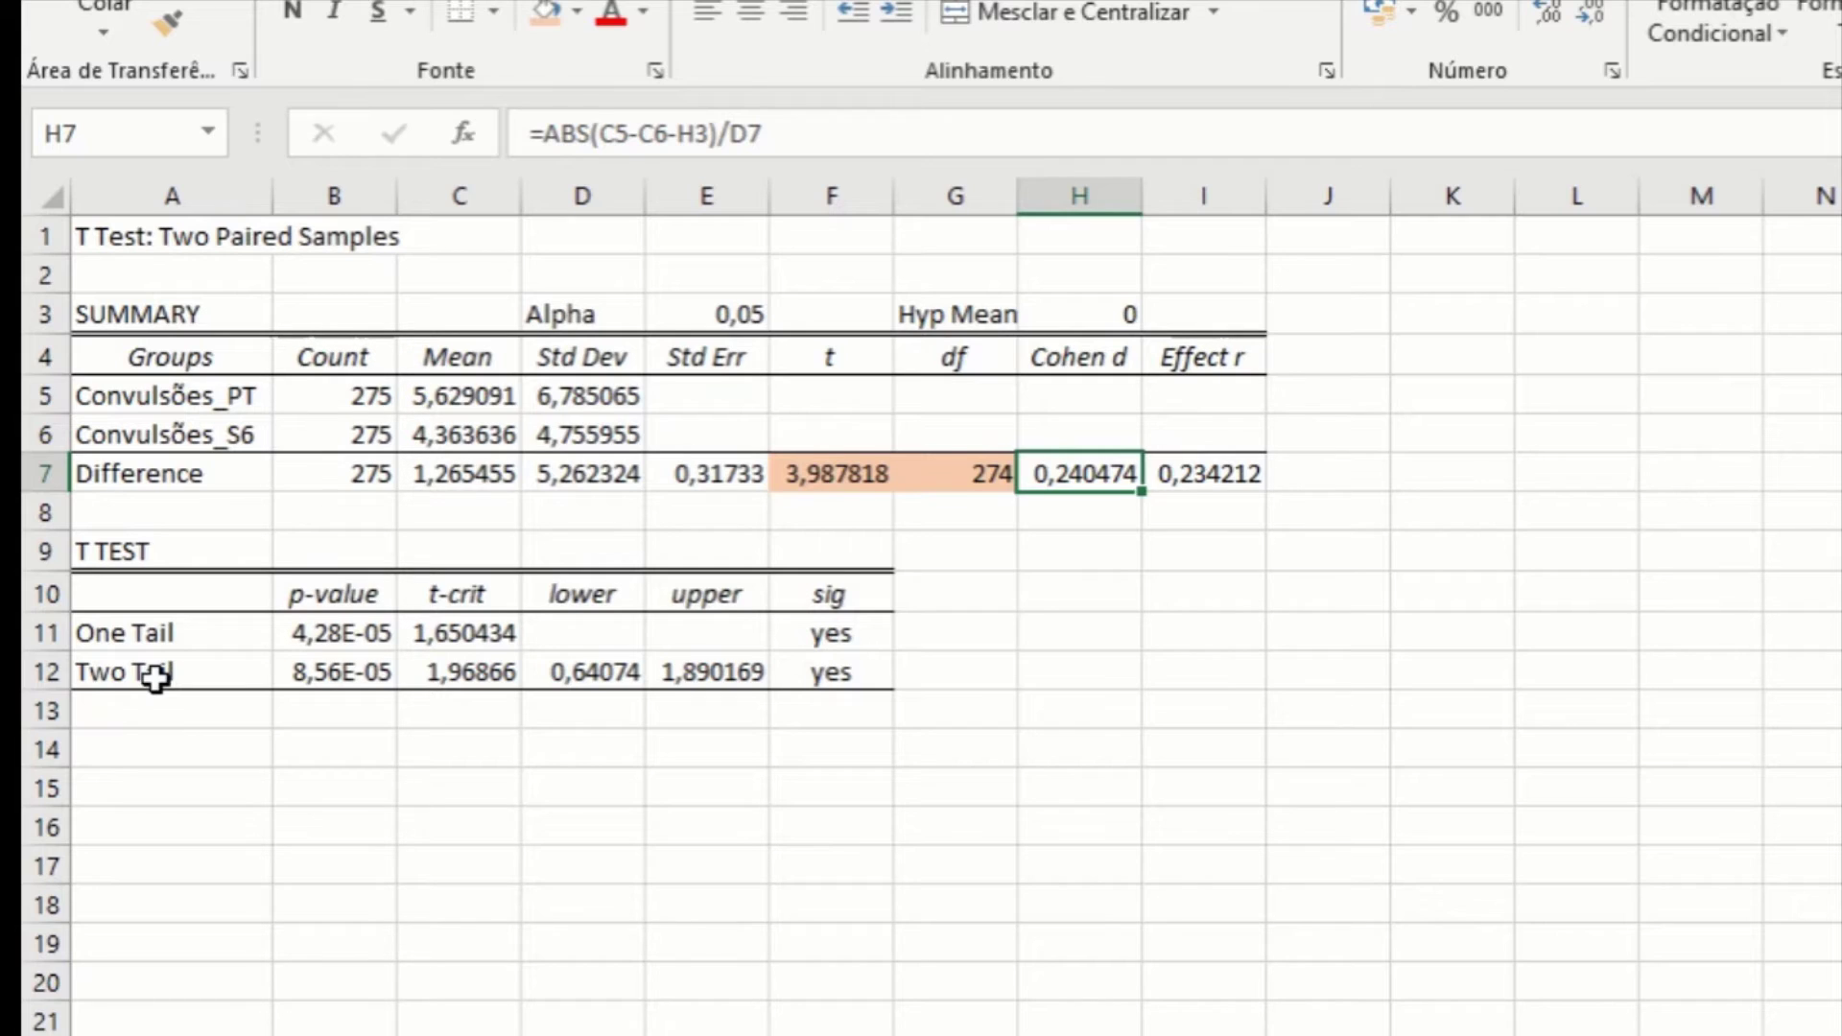
pyautogui.click(154, 678)
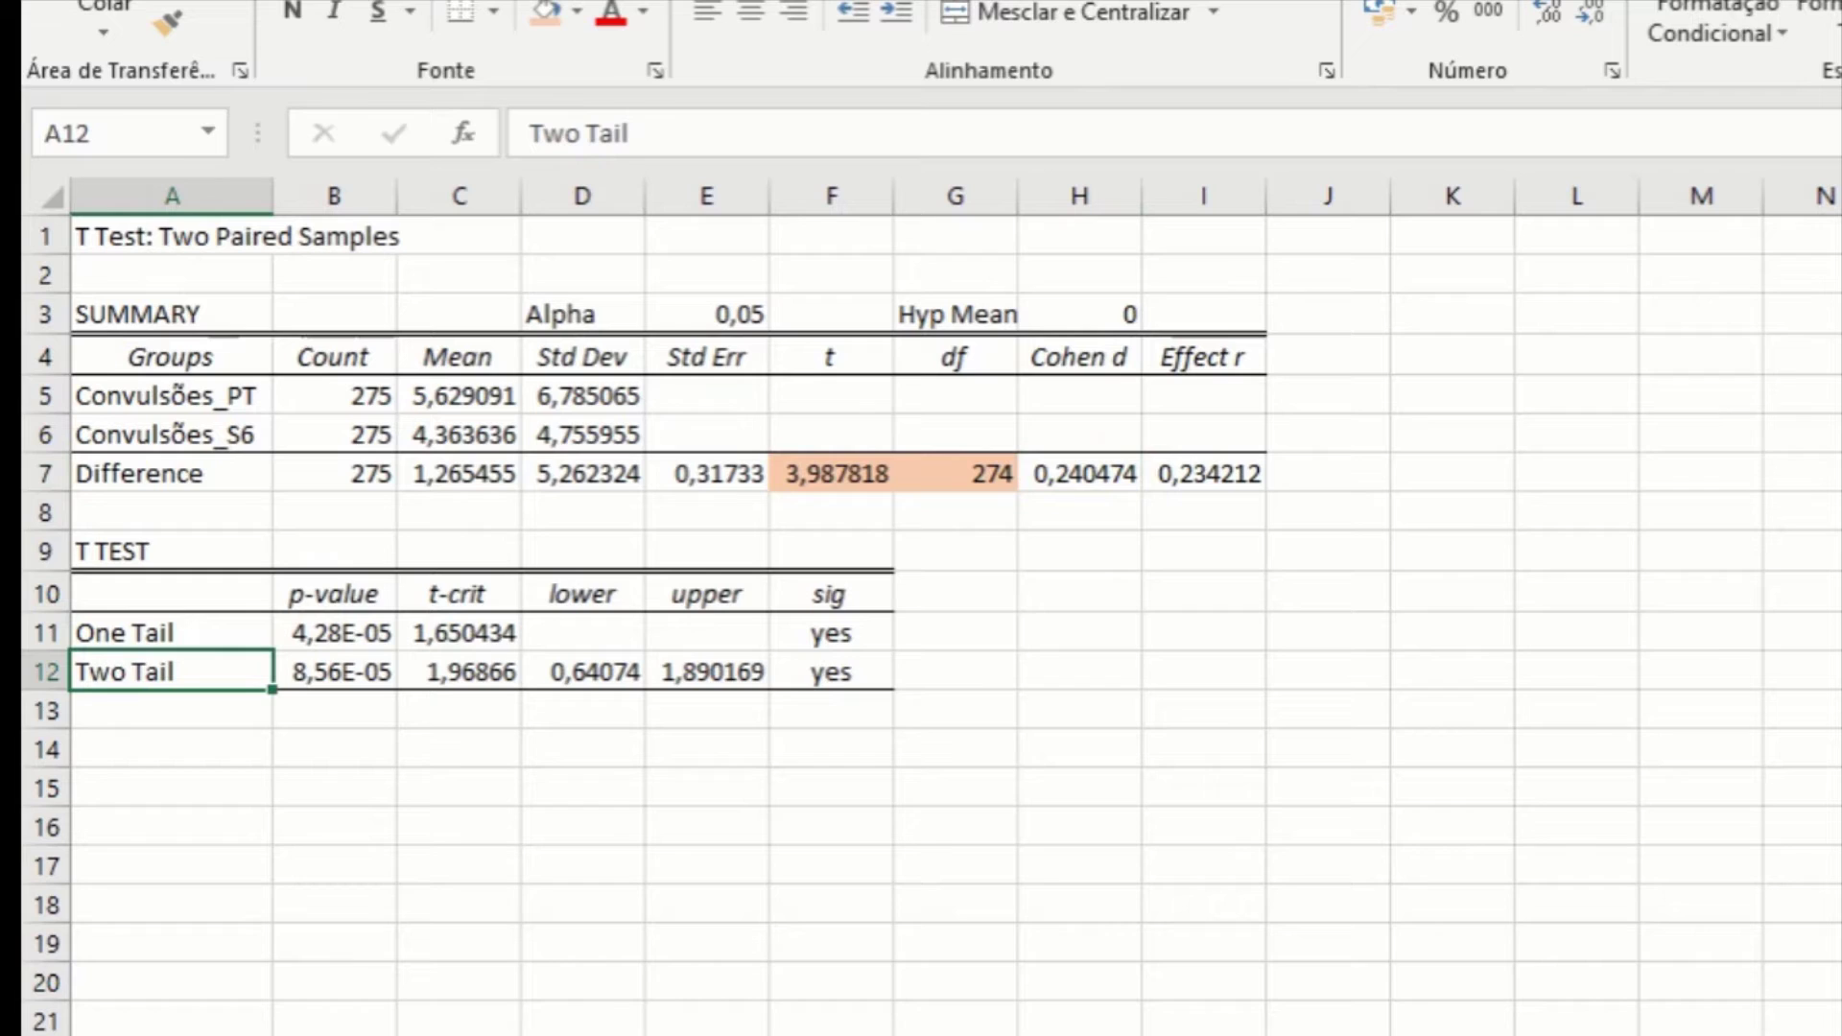
pyautogui.click(545, 15)
pyautogui.click(293, 672)
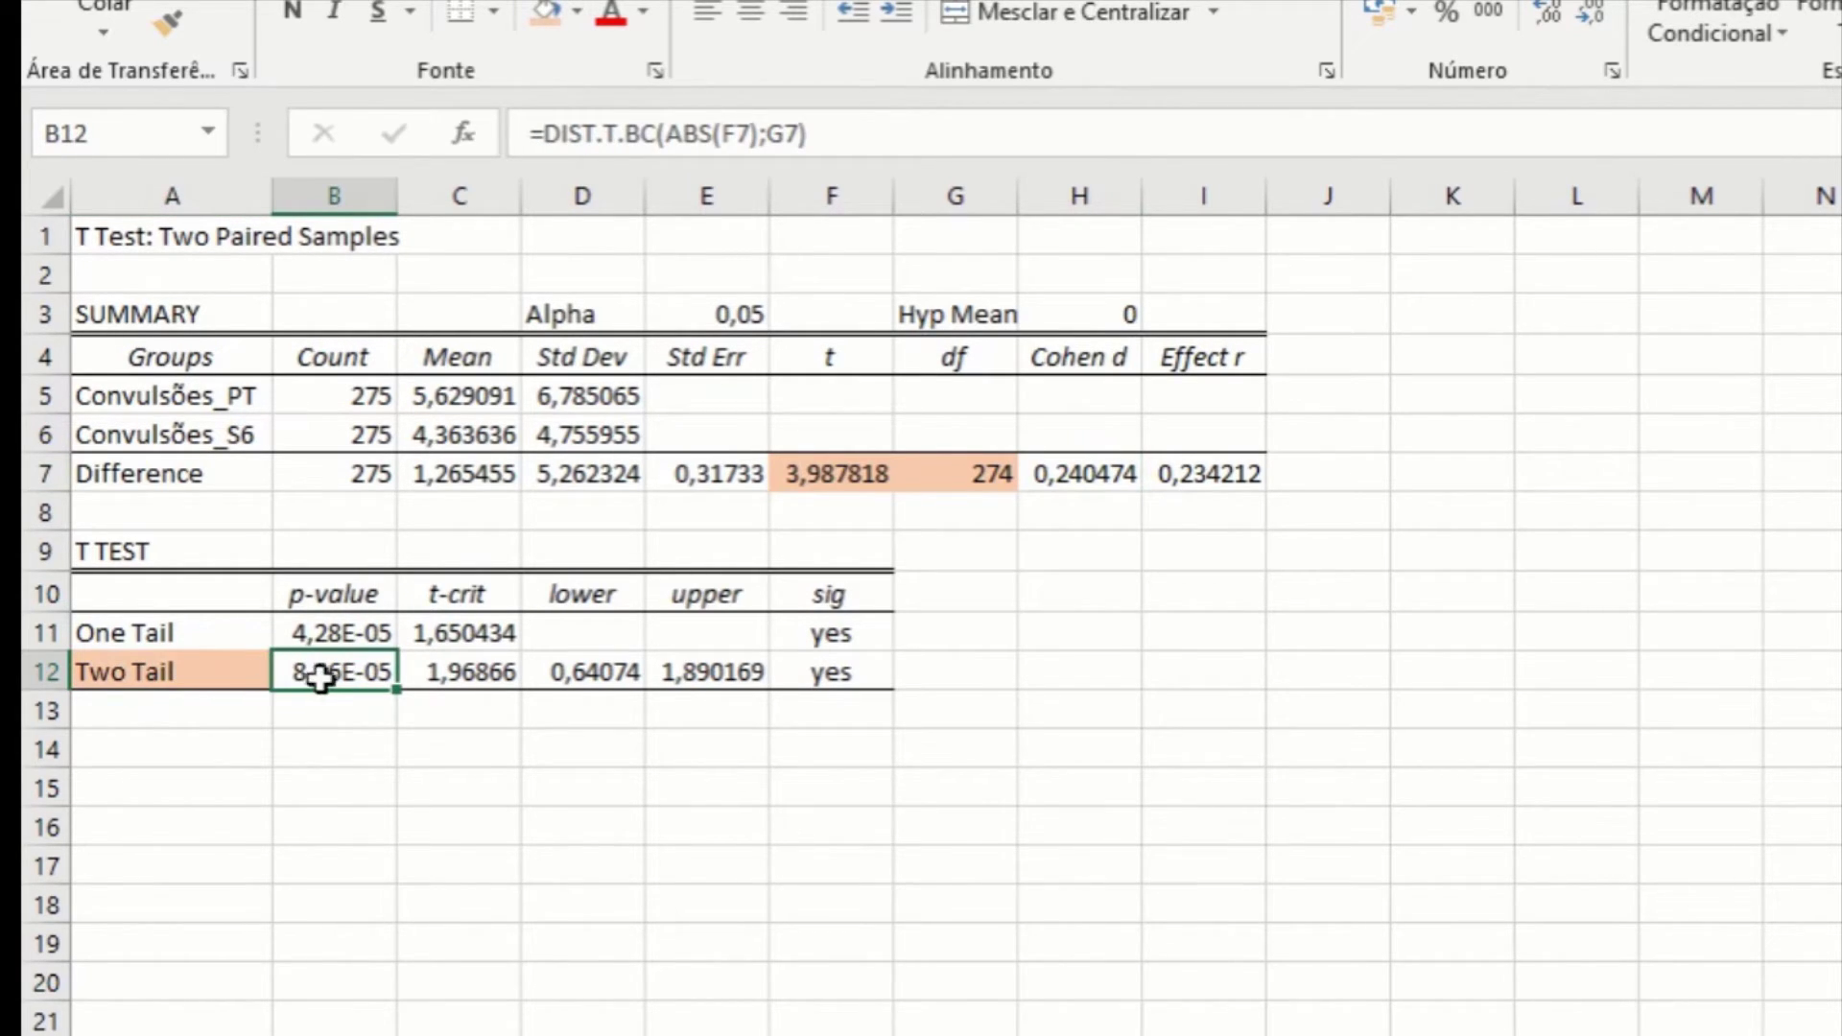
pyautogui.click(544, 14)
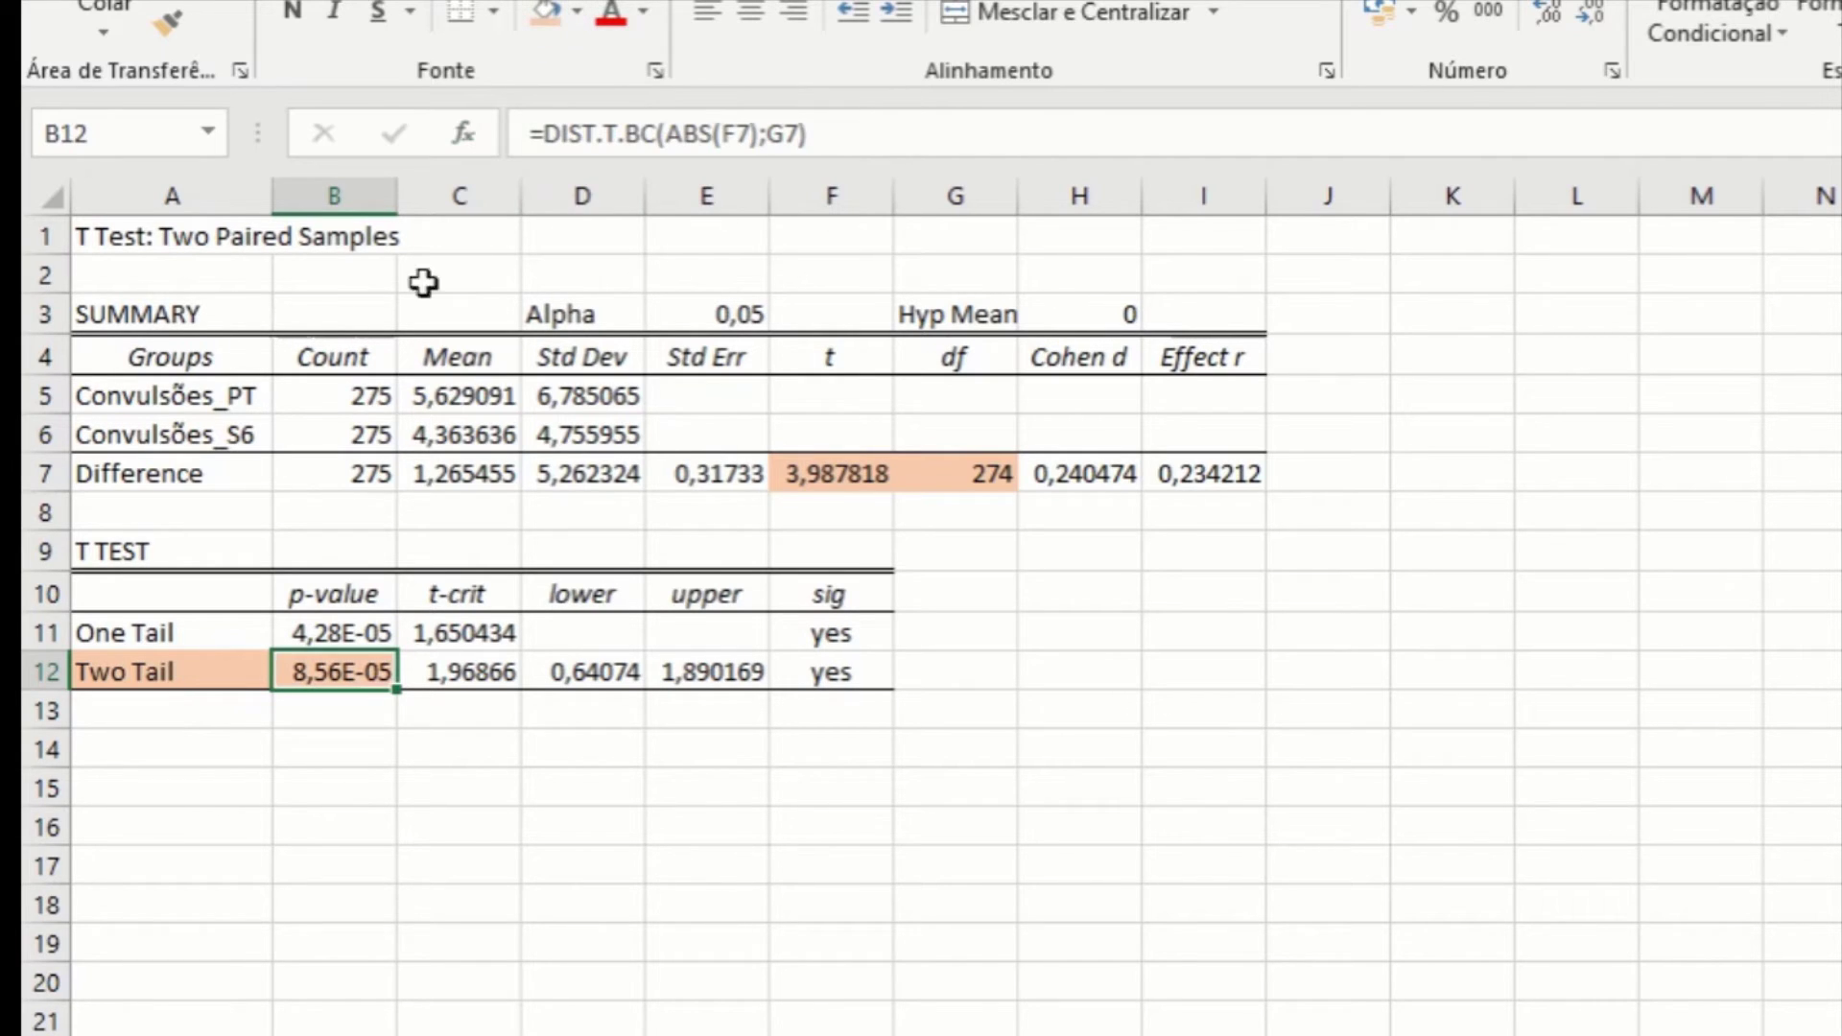
# Enter '8,56 x 10-5' in B14 with the -5 exponent formatted as superscript.
pyautogui.click(356, 745)
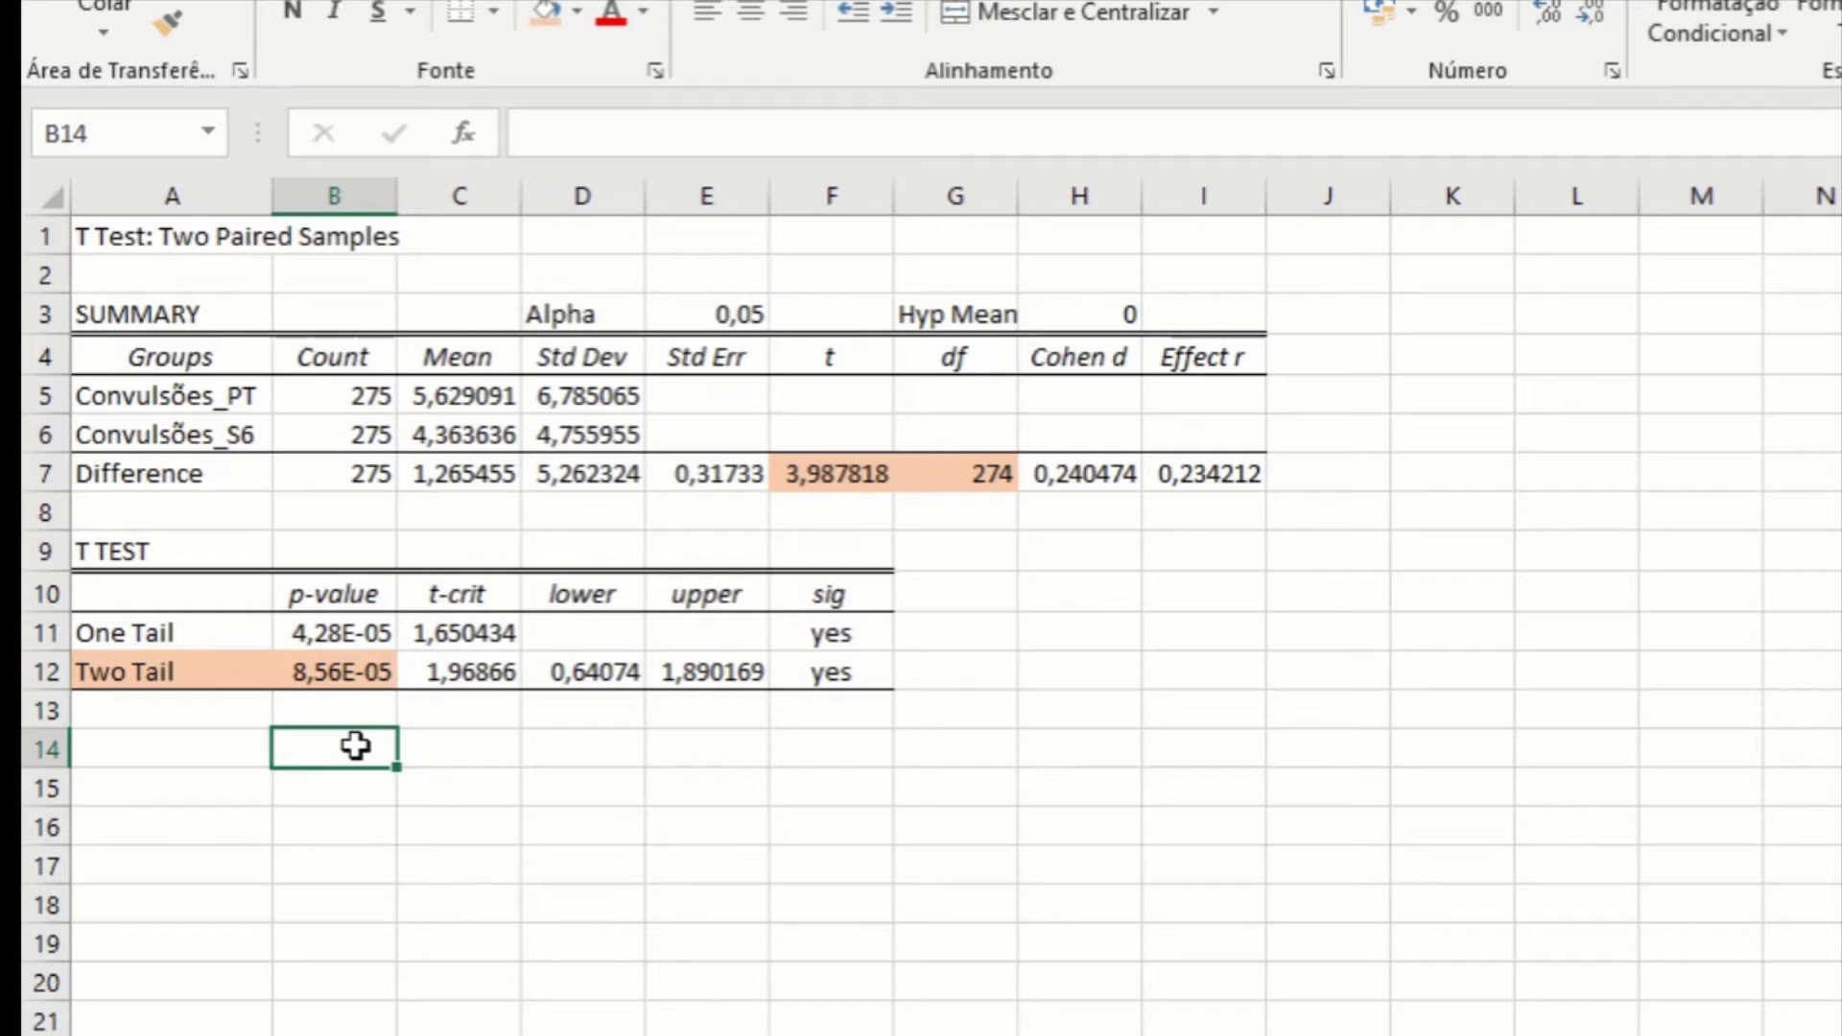
pyautogui.click(358, 679)
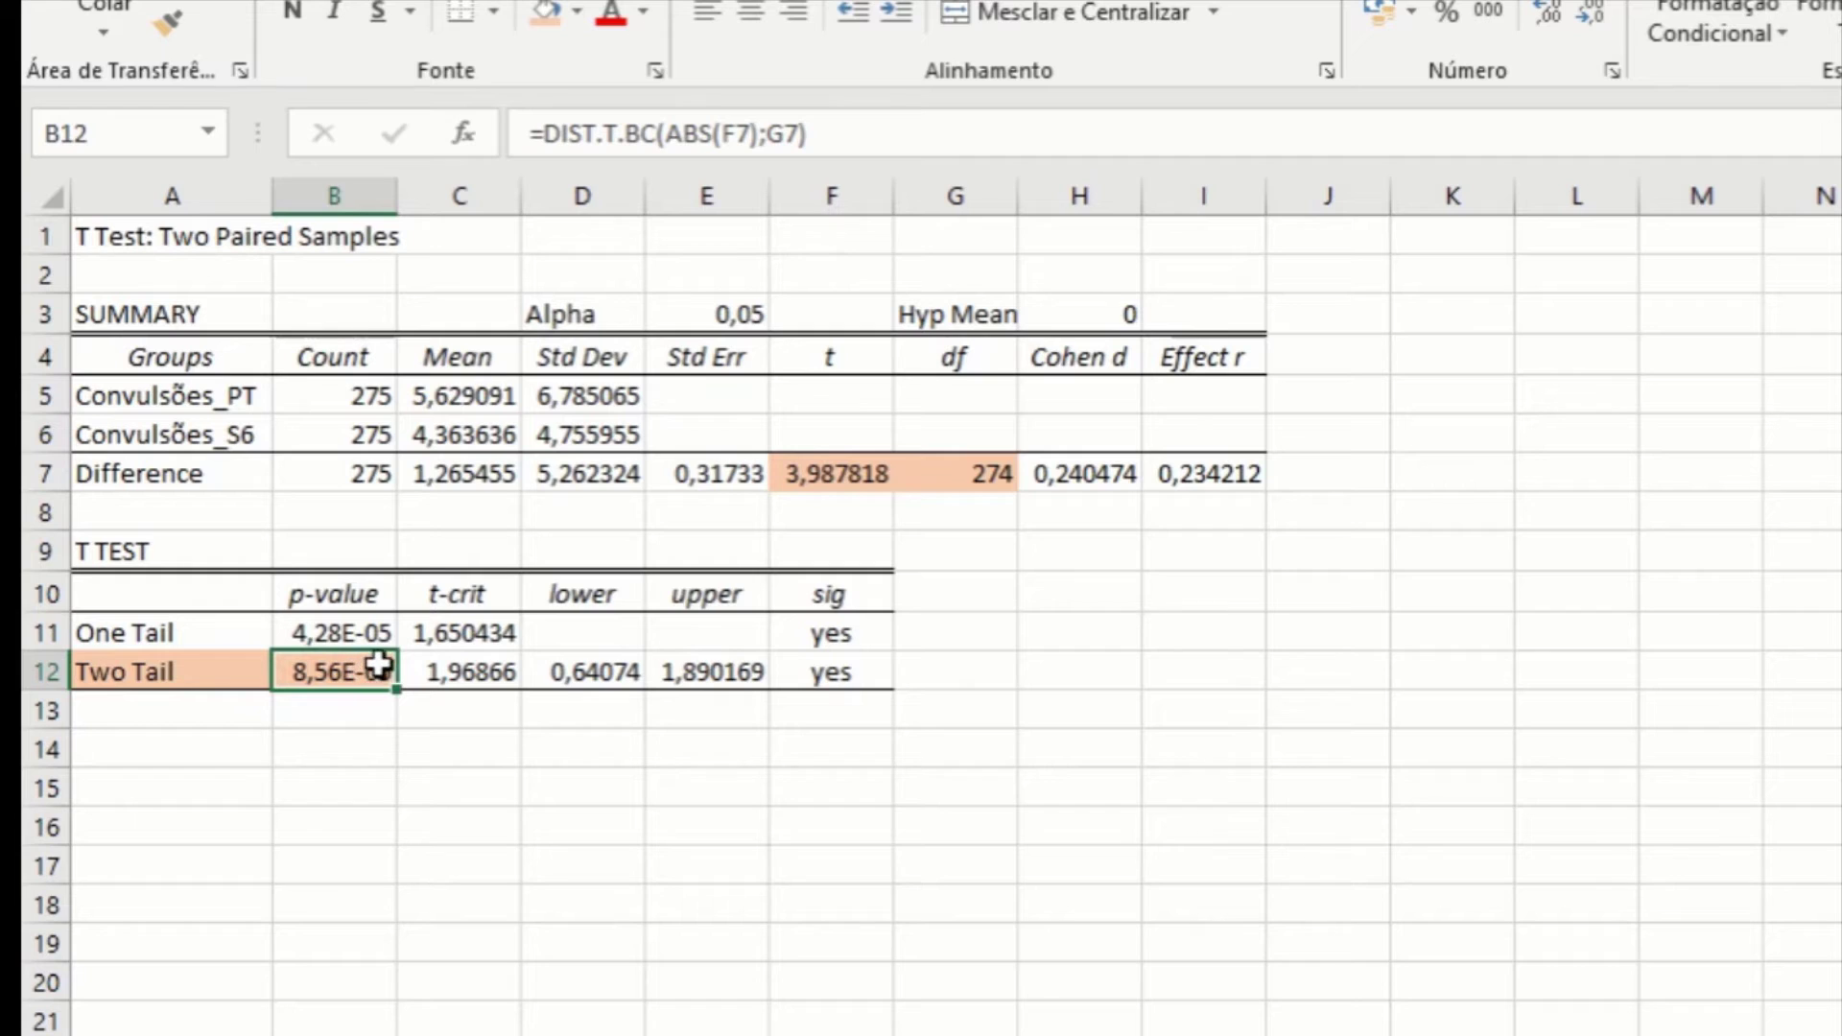
pyautogui.click(346, 749)
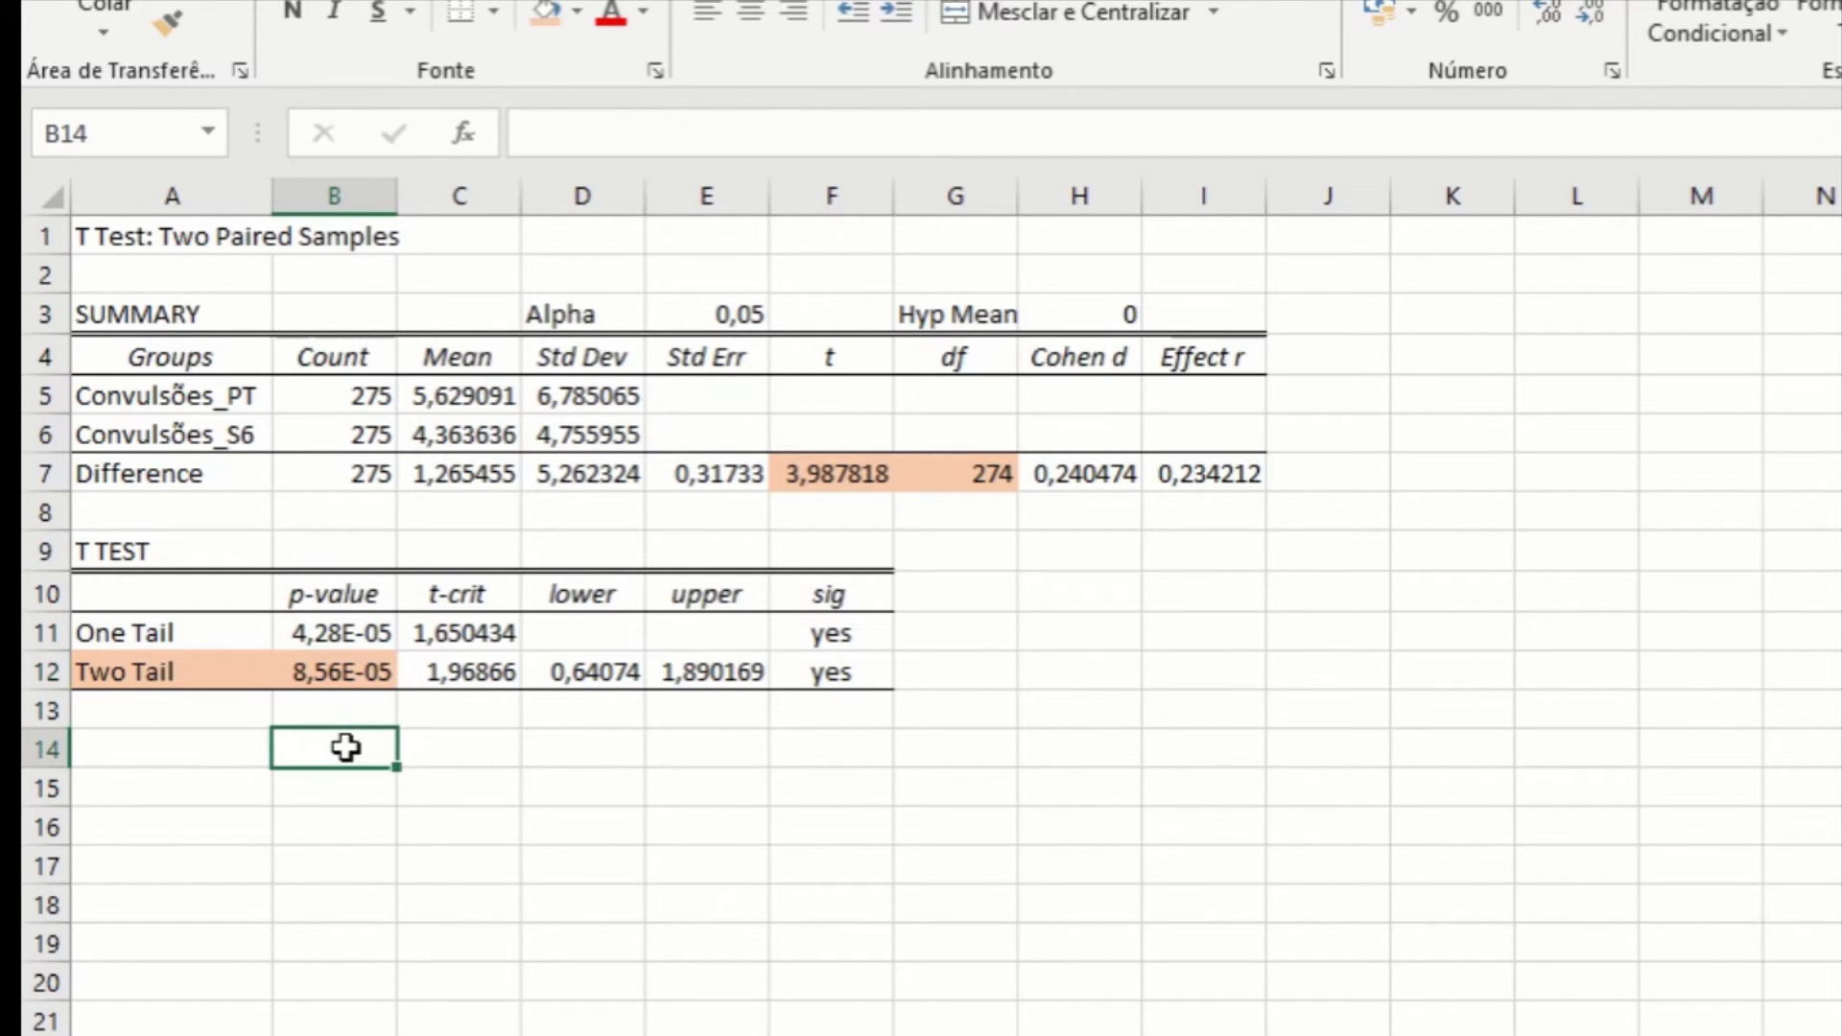
pyautogui.write('8,56')
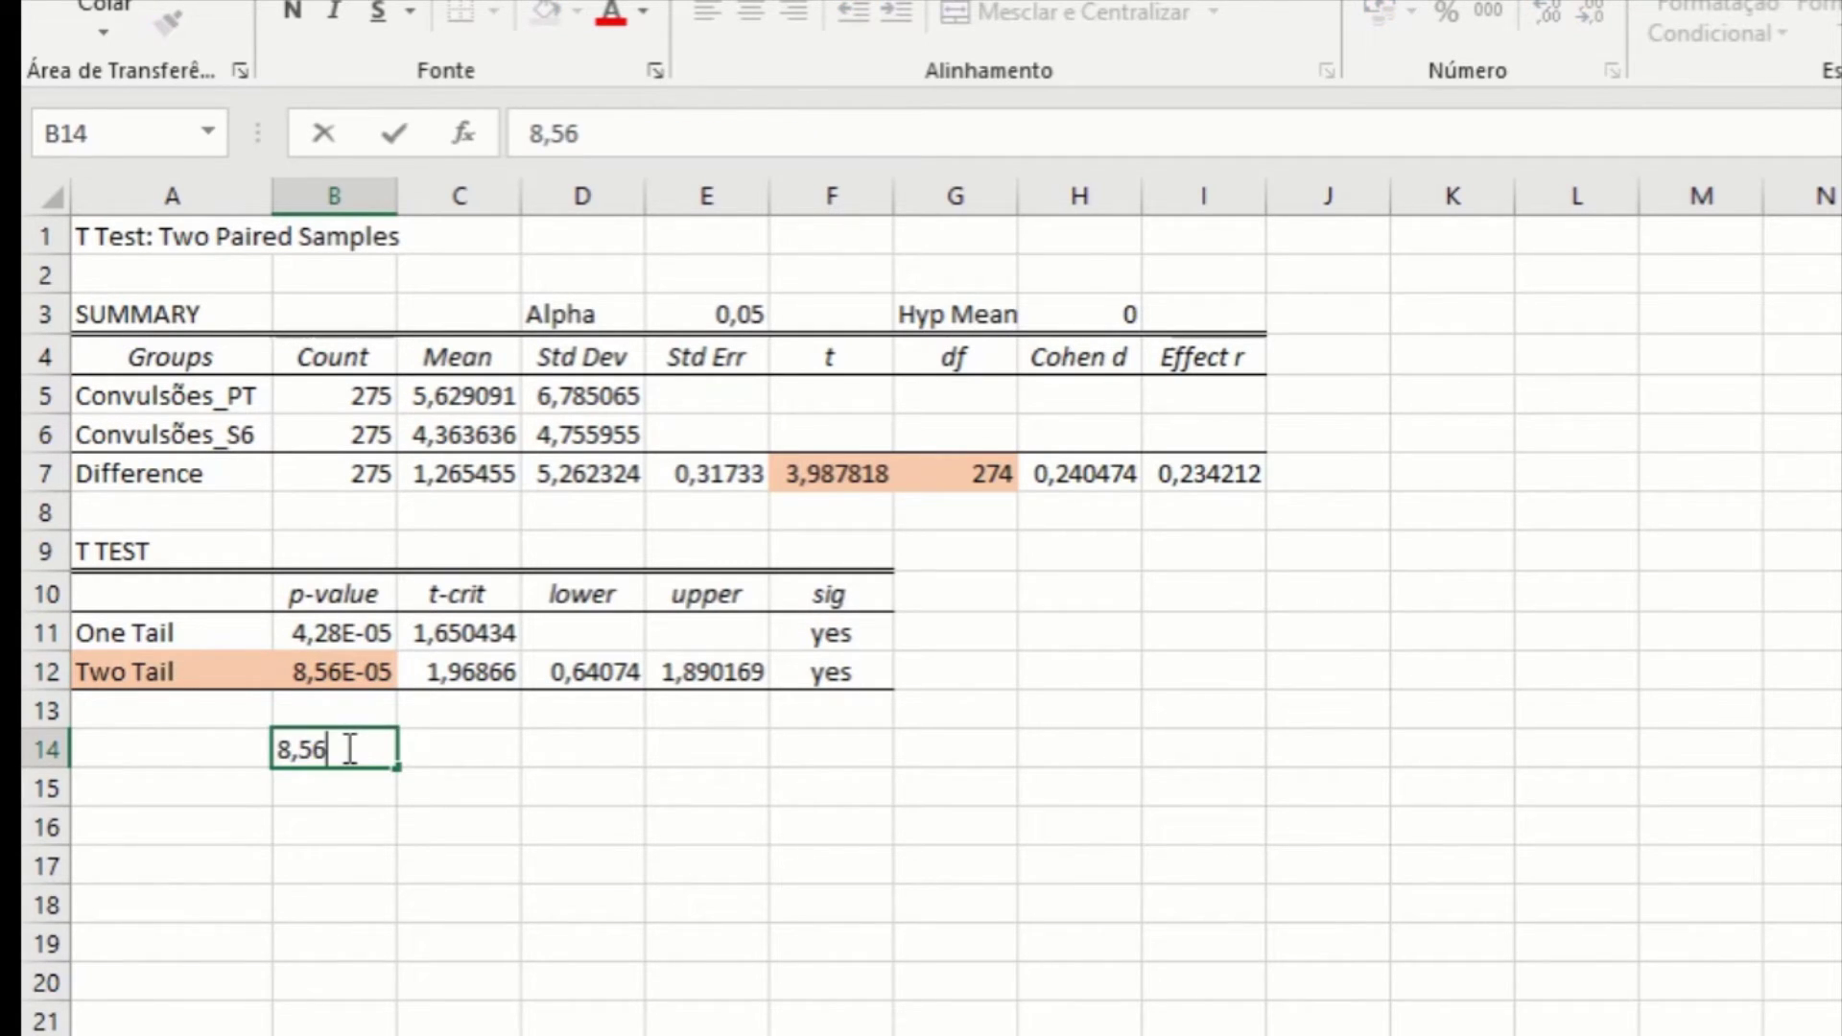
pyautogui.write(' x')
pyautogui.write(' 10')
pyautogui.write('-')
pyautogui.write('5')
pyautogui.moveTo(351, 749); pyautogui.dragTo(173, 749)
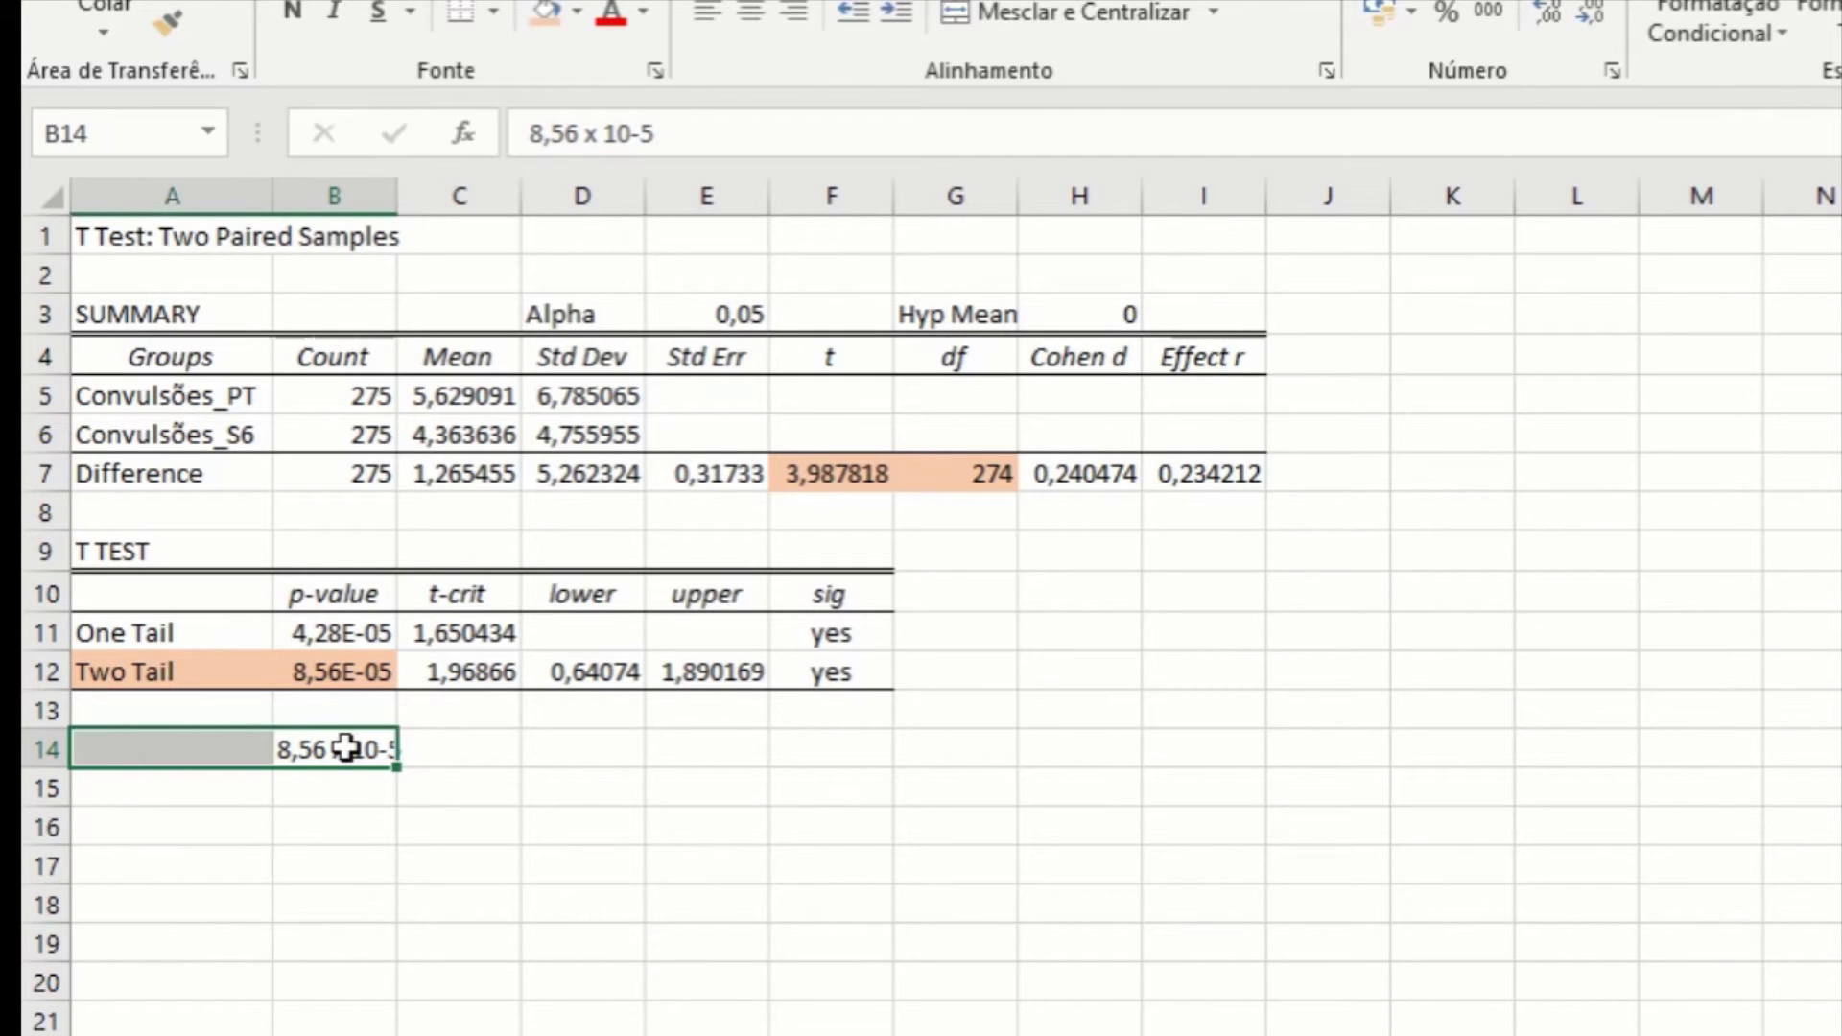
pyautogui.click(374, 750)
pyautogui.moveTo(636, 134); pyautogui.dragTo(664, 134)
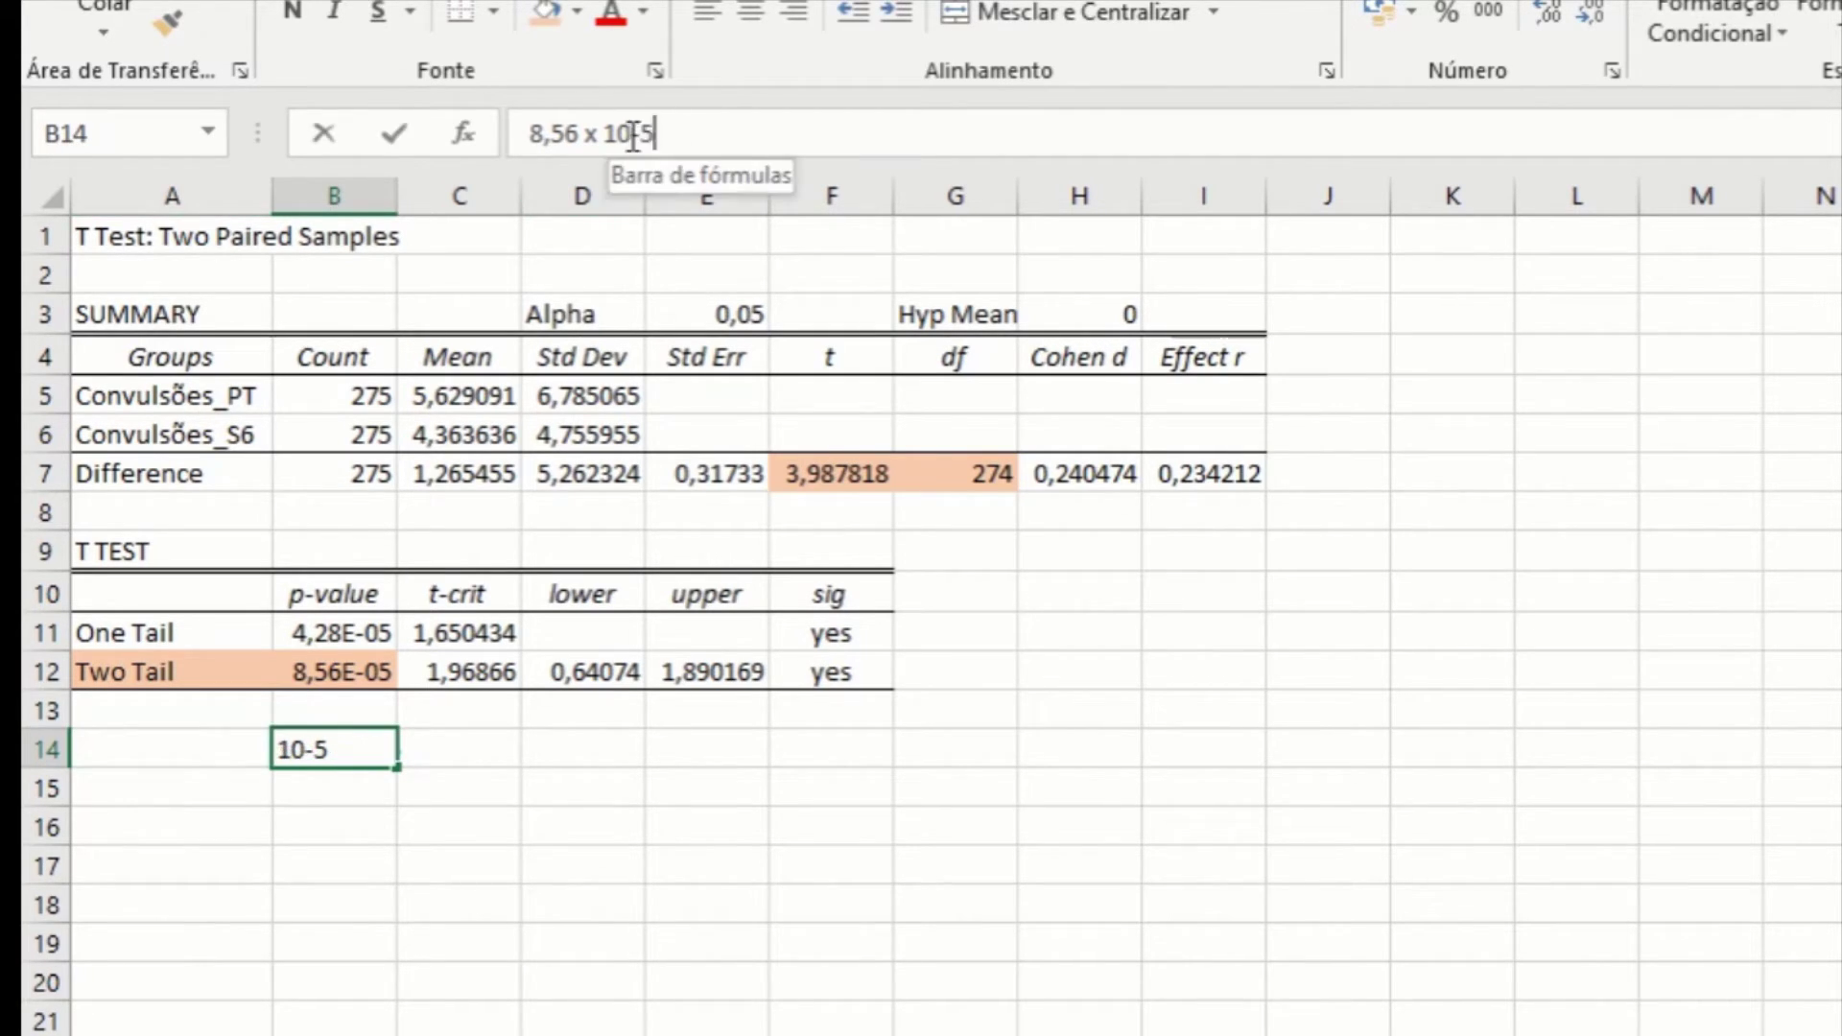
pyautogui.click(1175, 771)
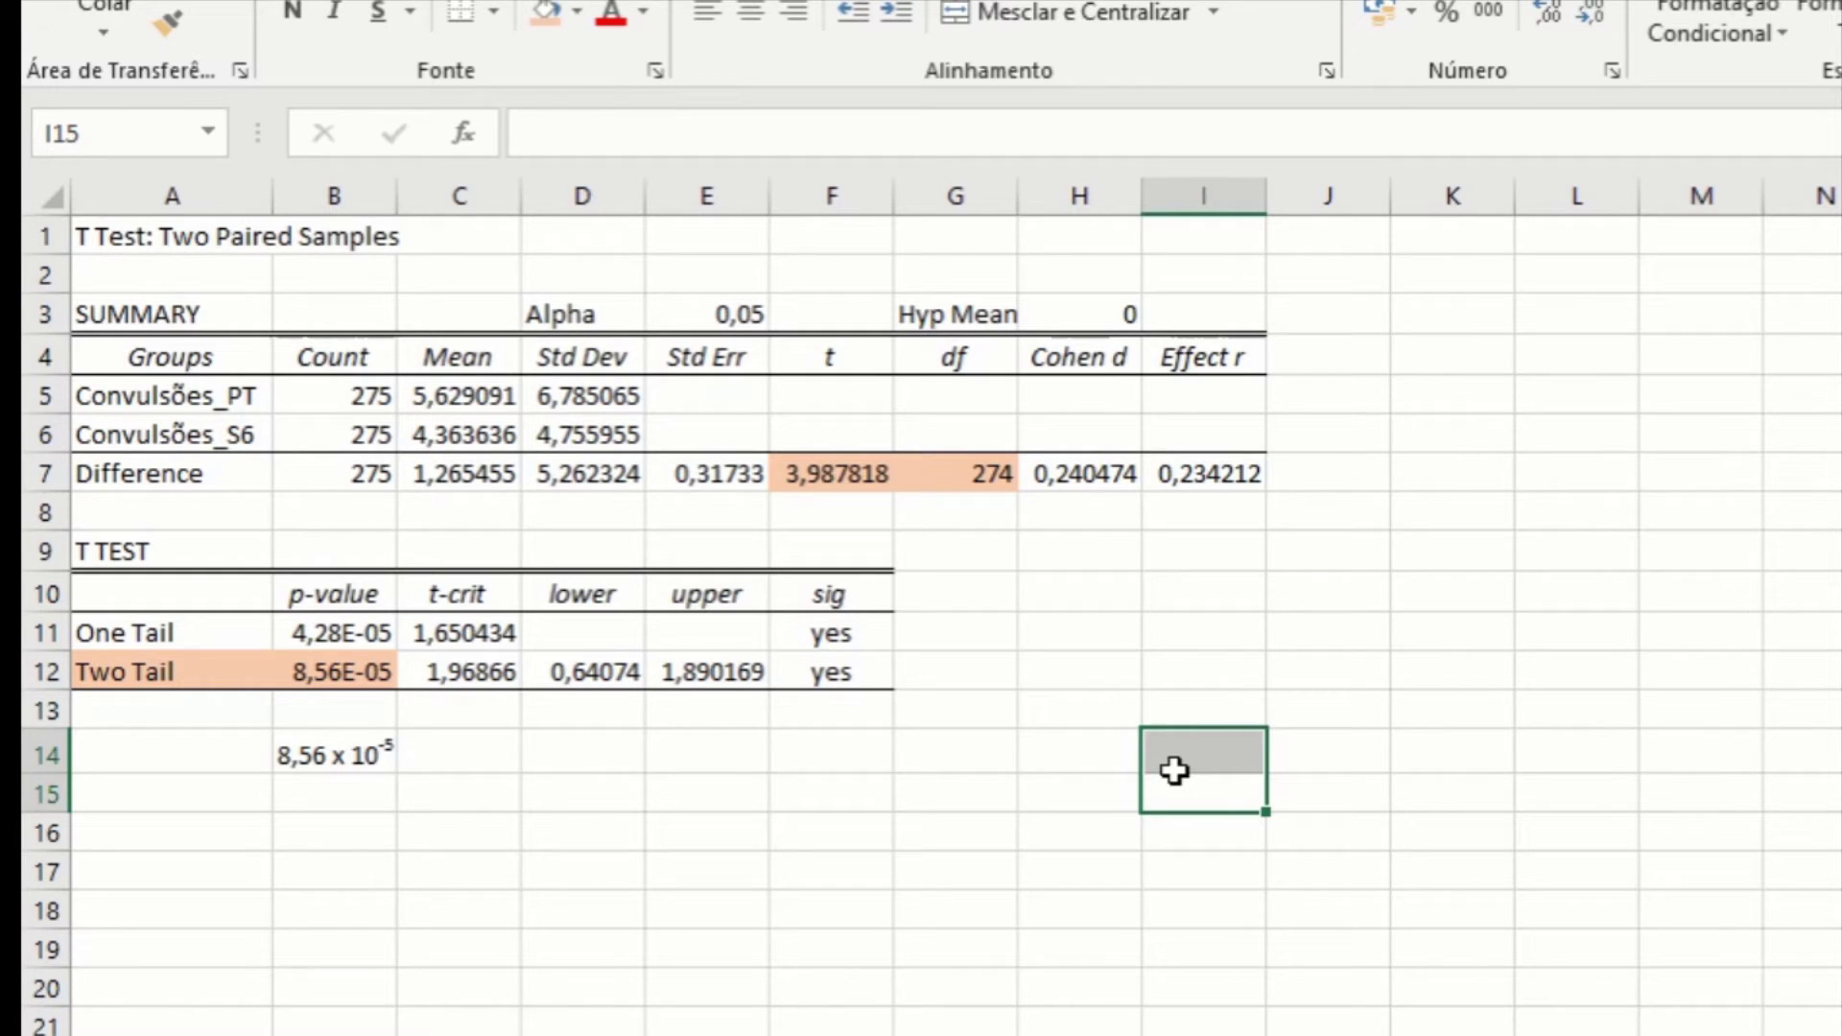
pyautogui.click(294, 794)
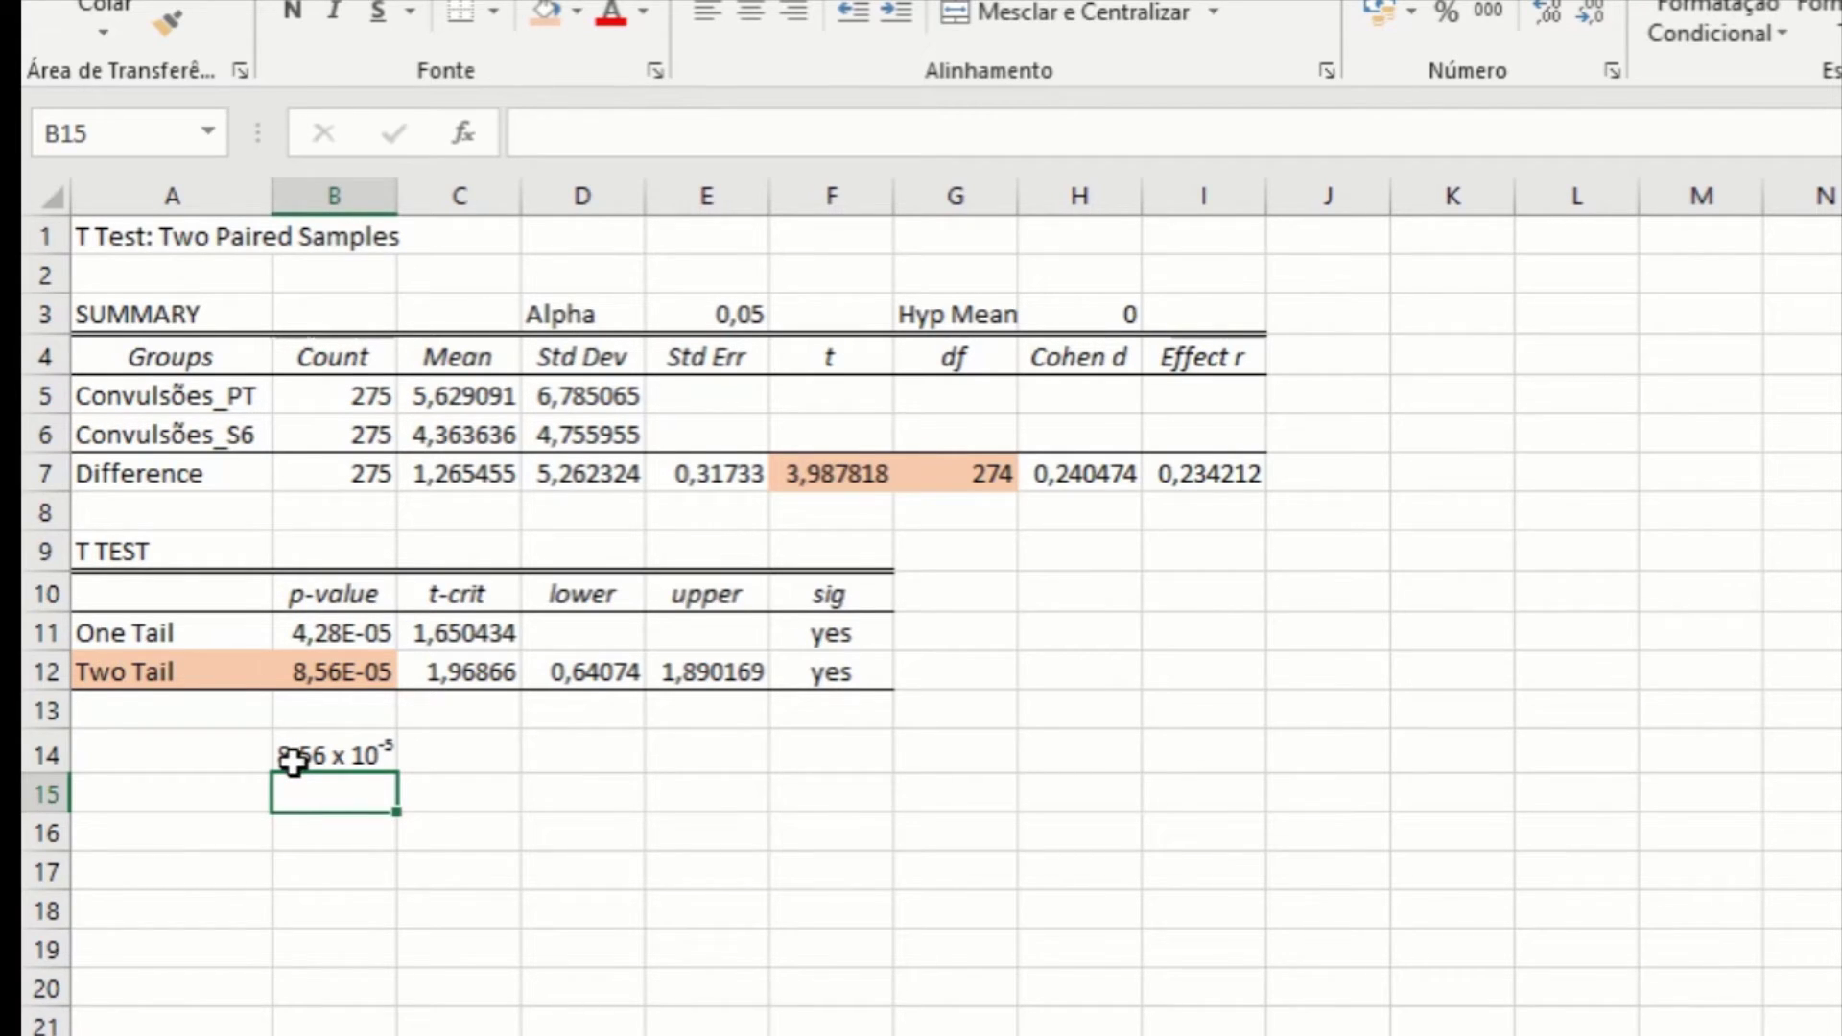
# Enter 0,0000856 in B15 and centre cells B14:B15.
pyautogui.write('=')
pyautogui.press('BackSpace')
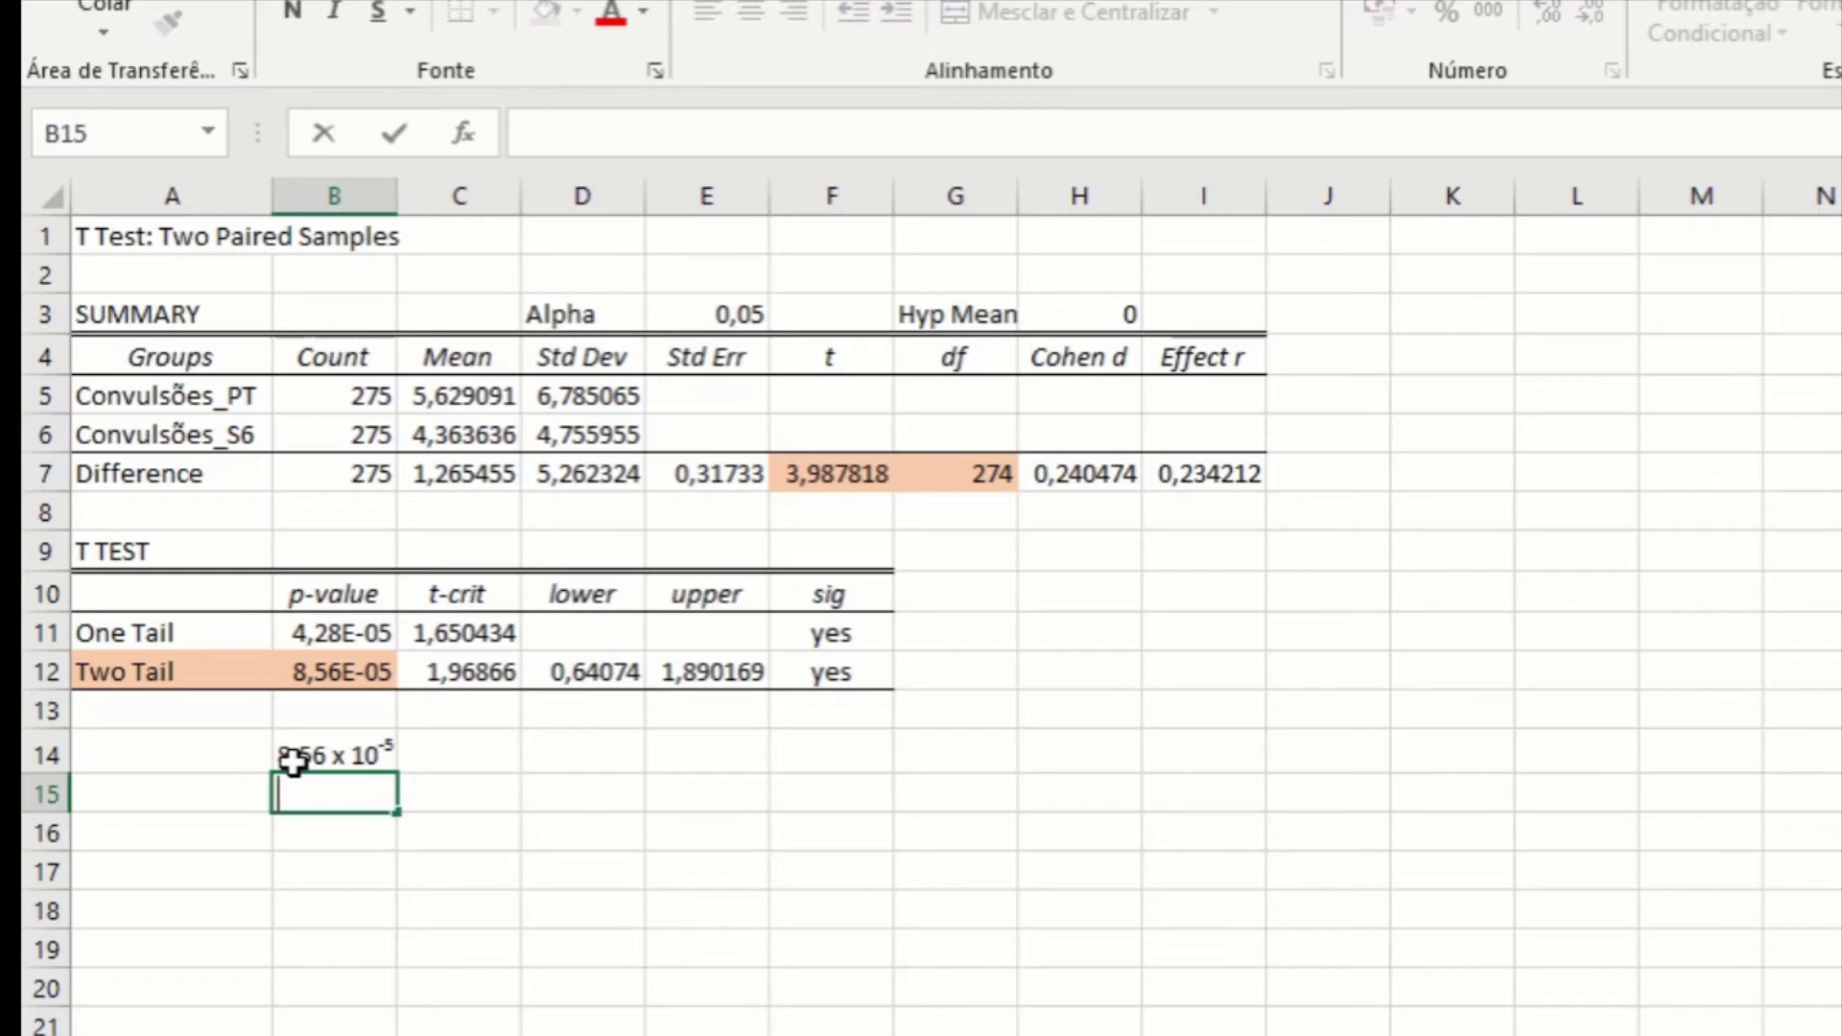
pyautogui.write('0,')
pyautogui.write('0000')
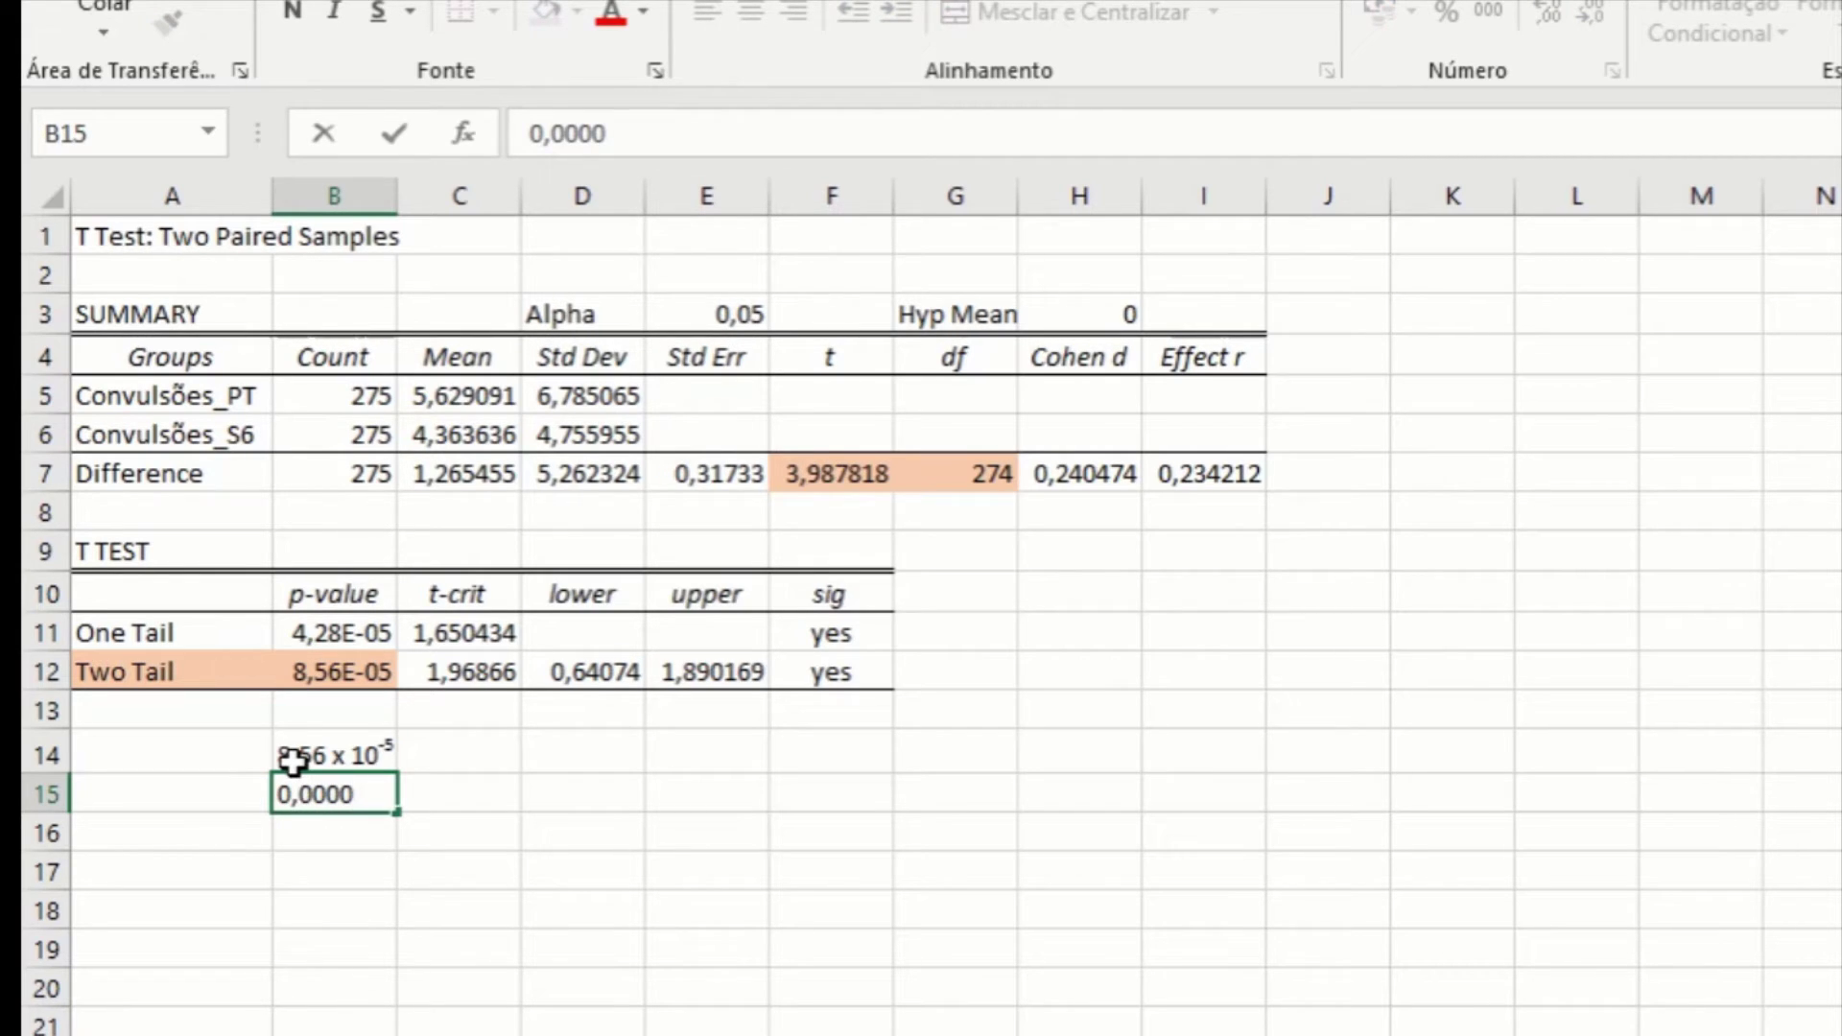
pyautogui.write('856')
pyautogui.press('Return')
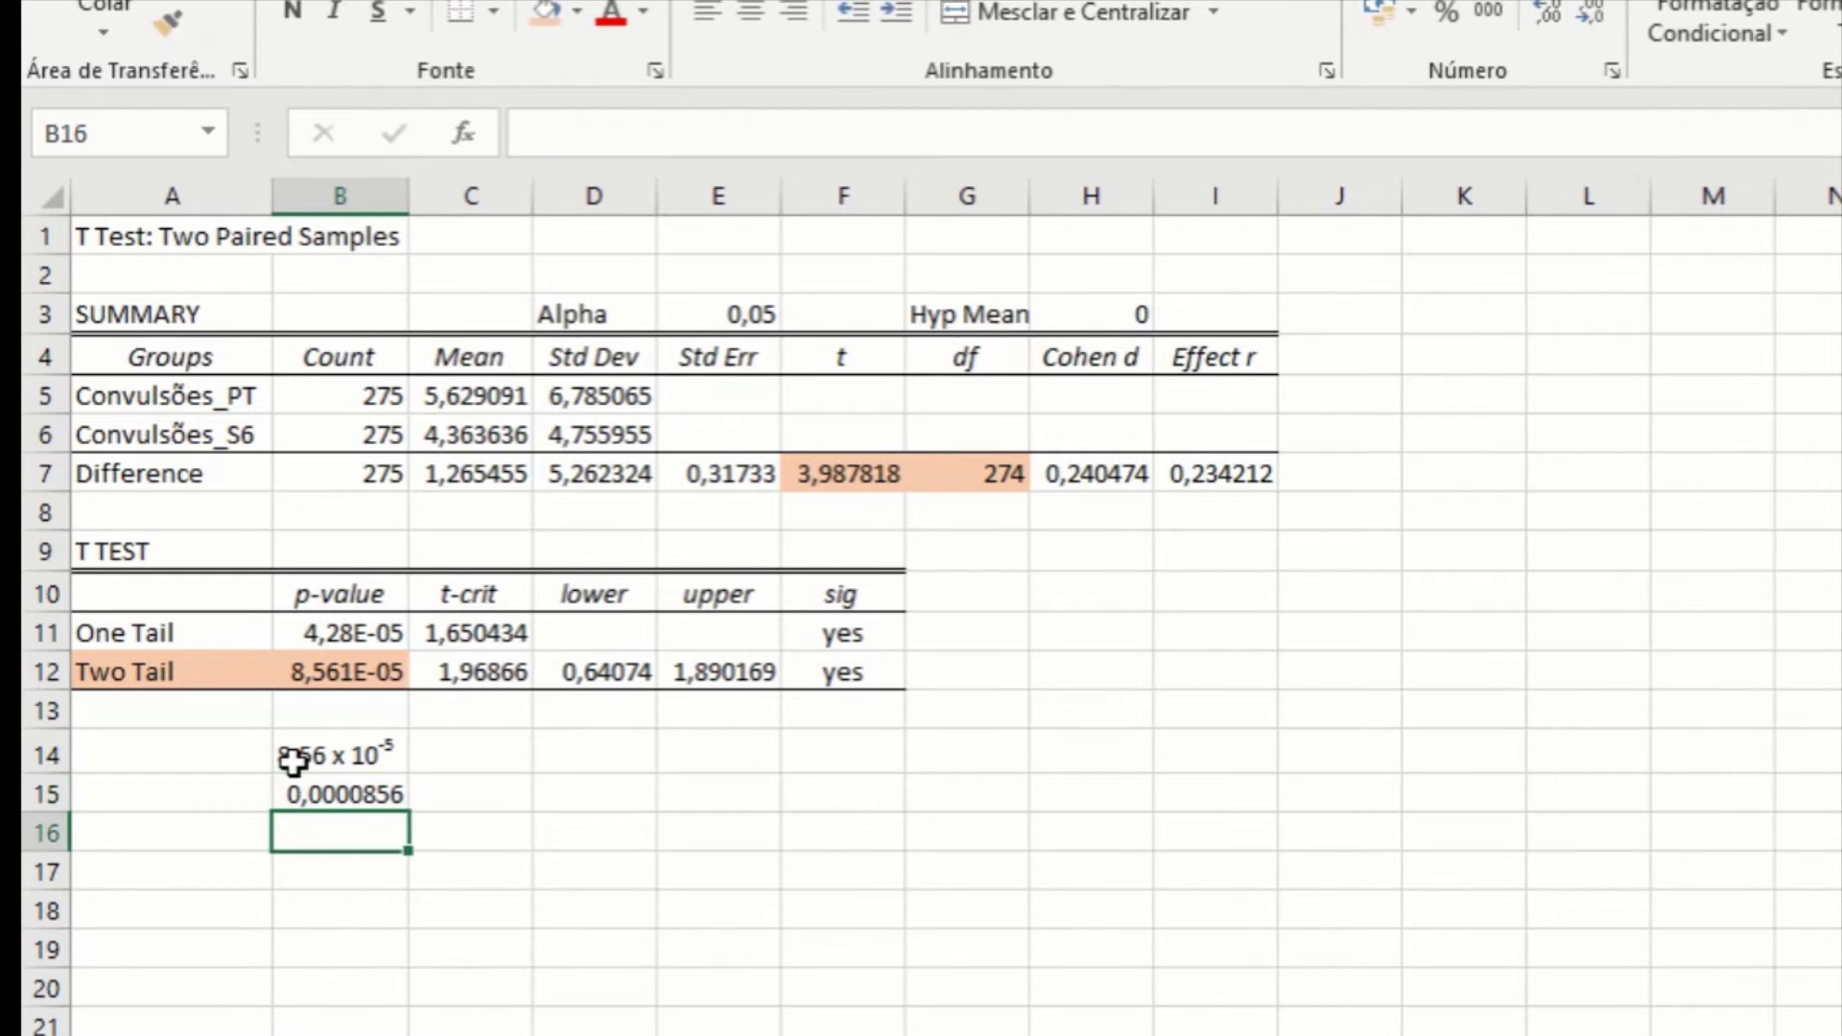
pyautogui.click(387, 749)
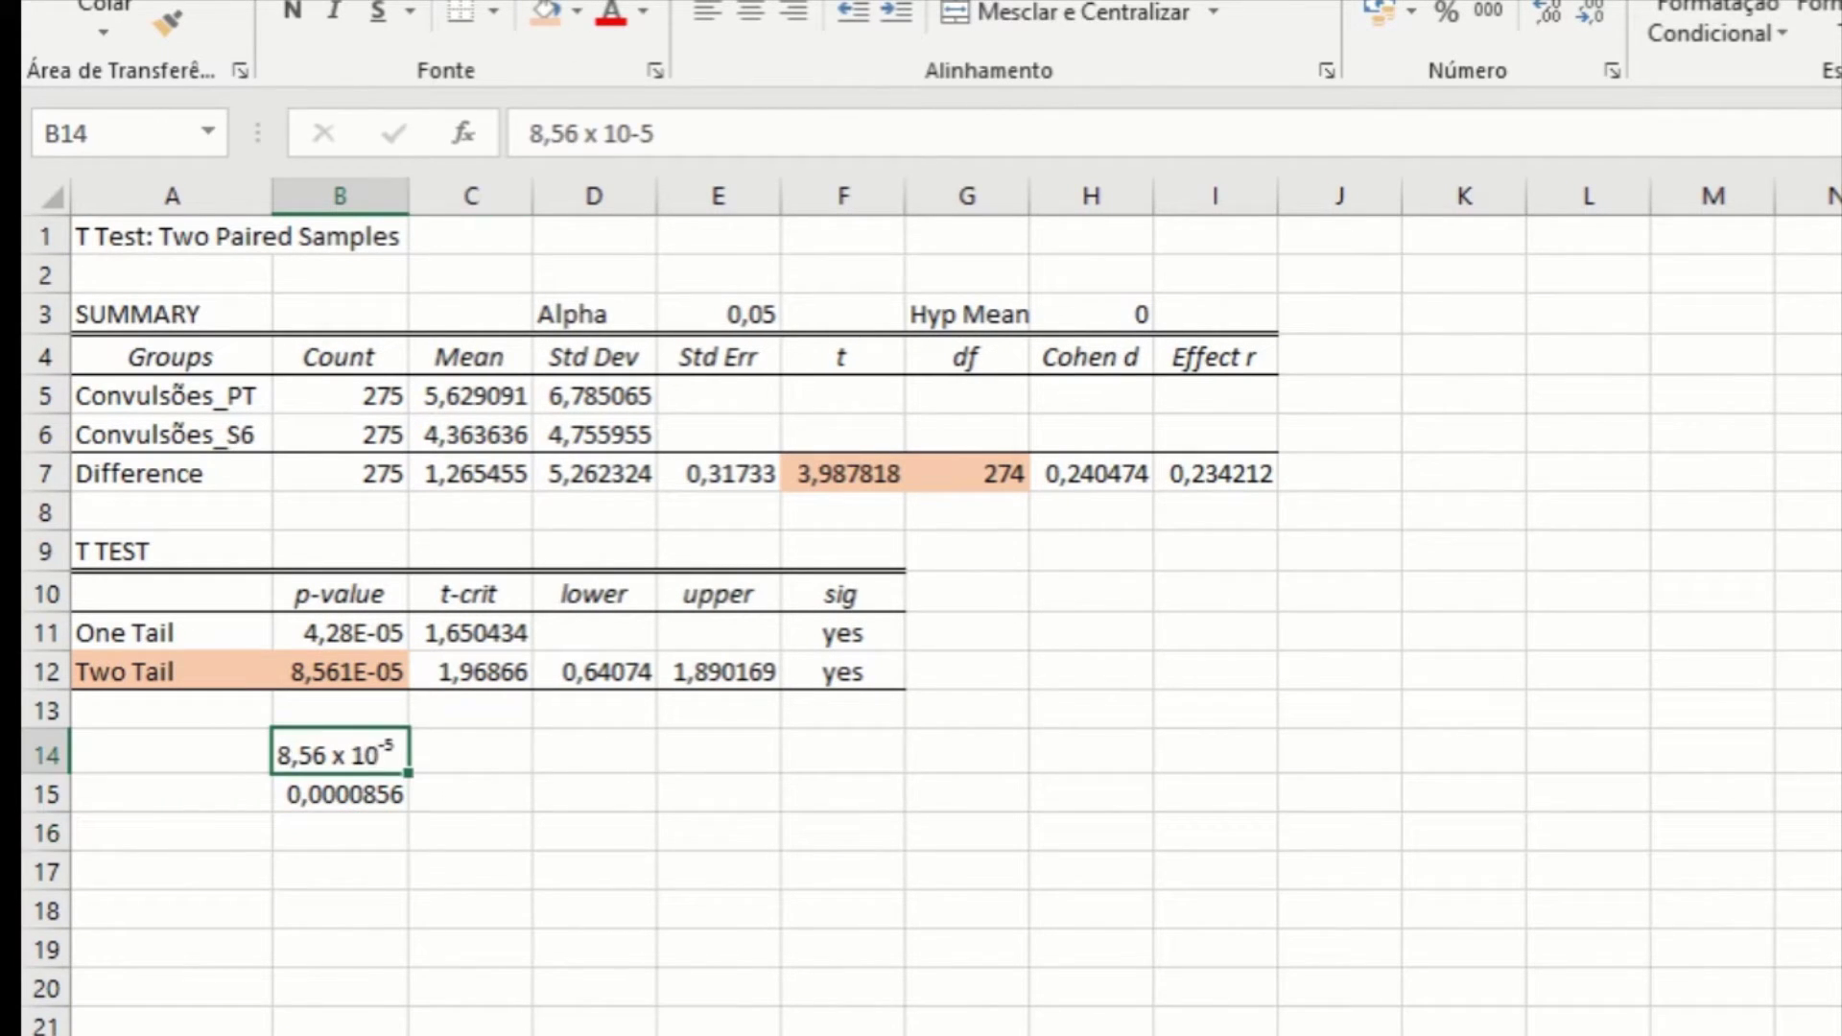
pyautogui.moveTo(370, 773); pyautogui.dragTo(372, 795)
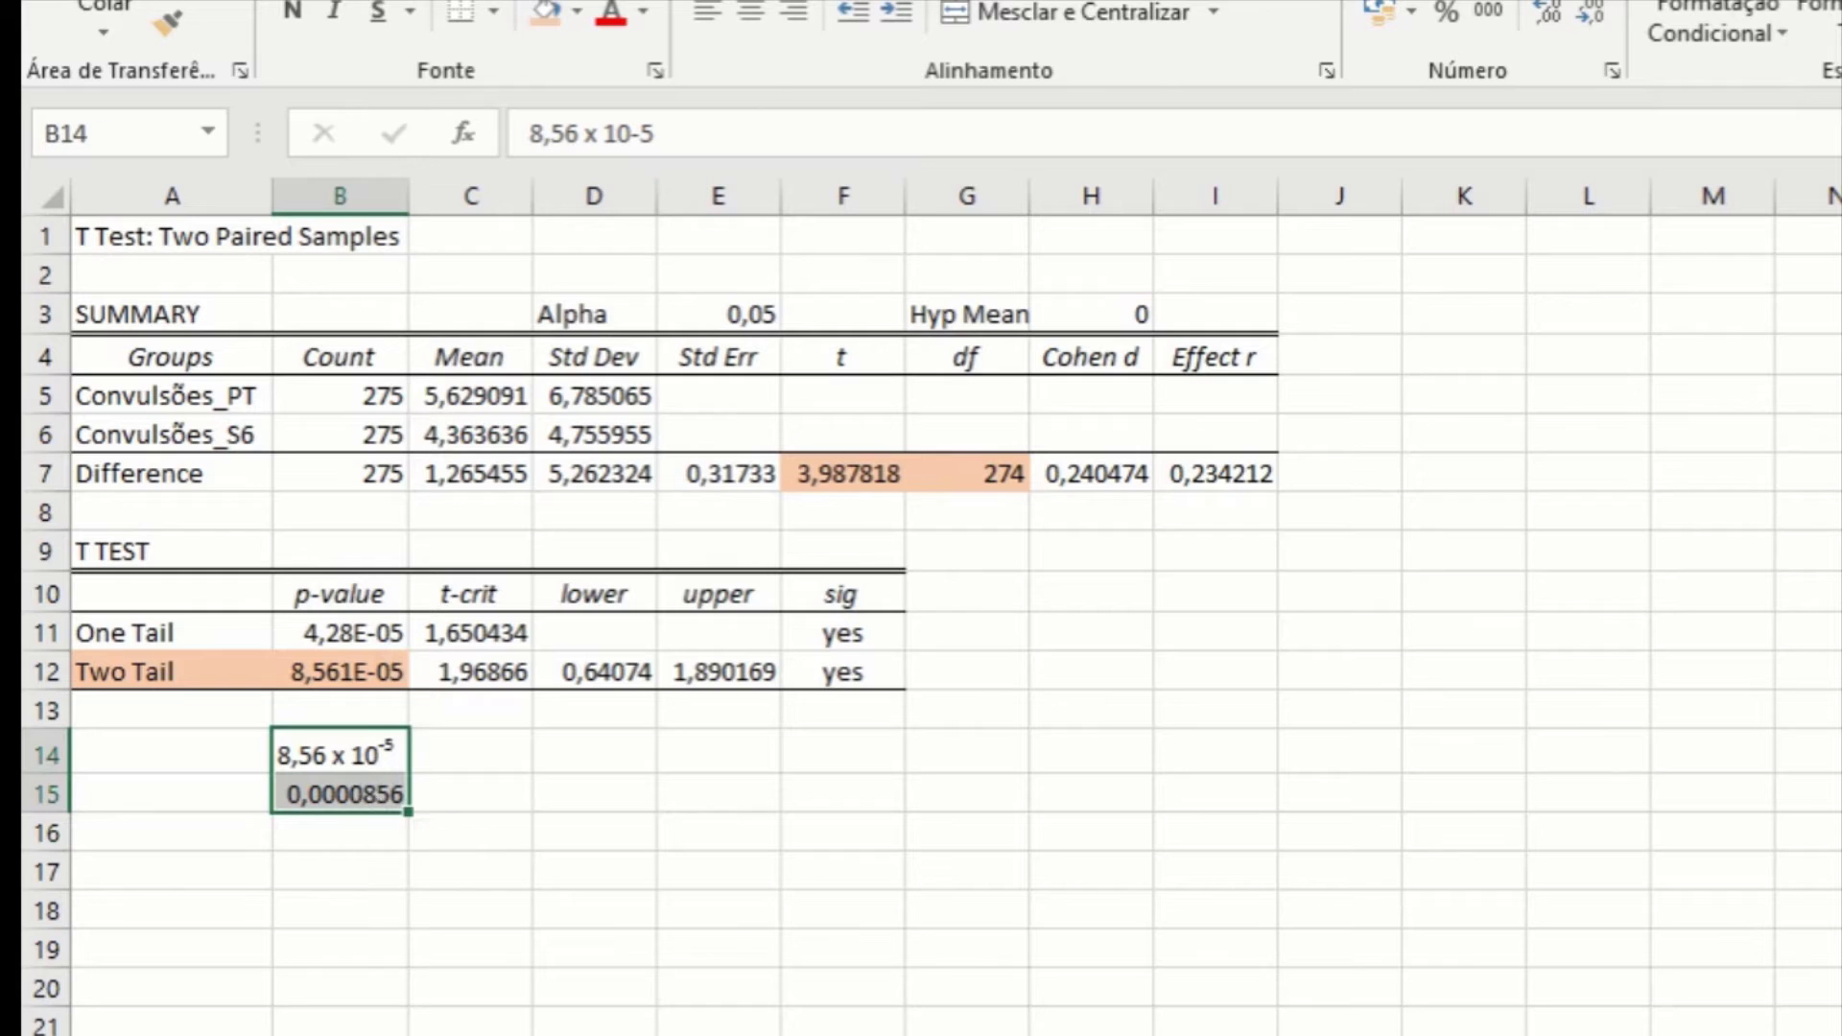
pyautogui.click(749, 16)
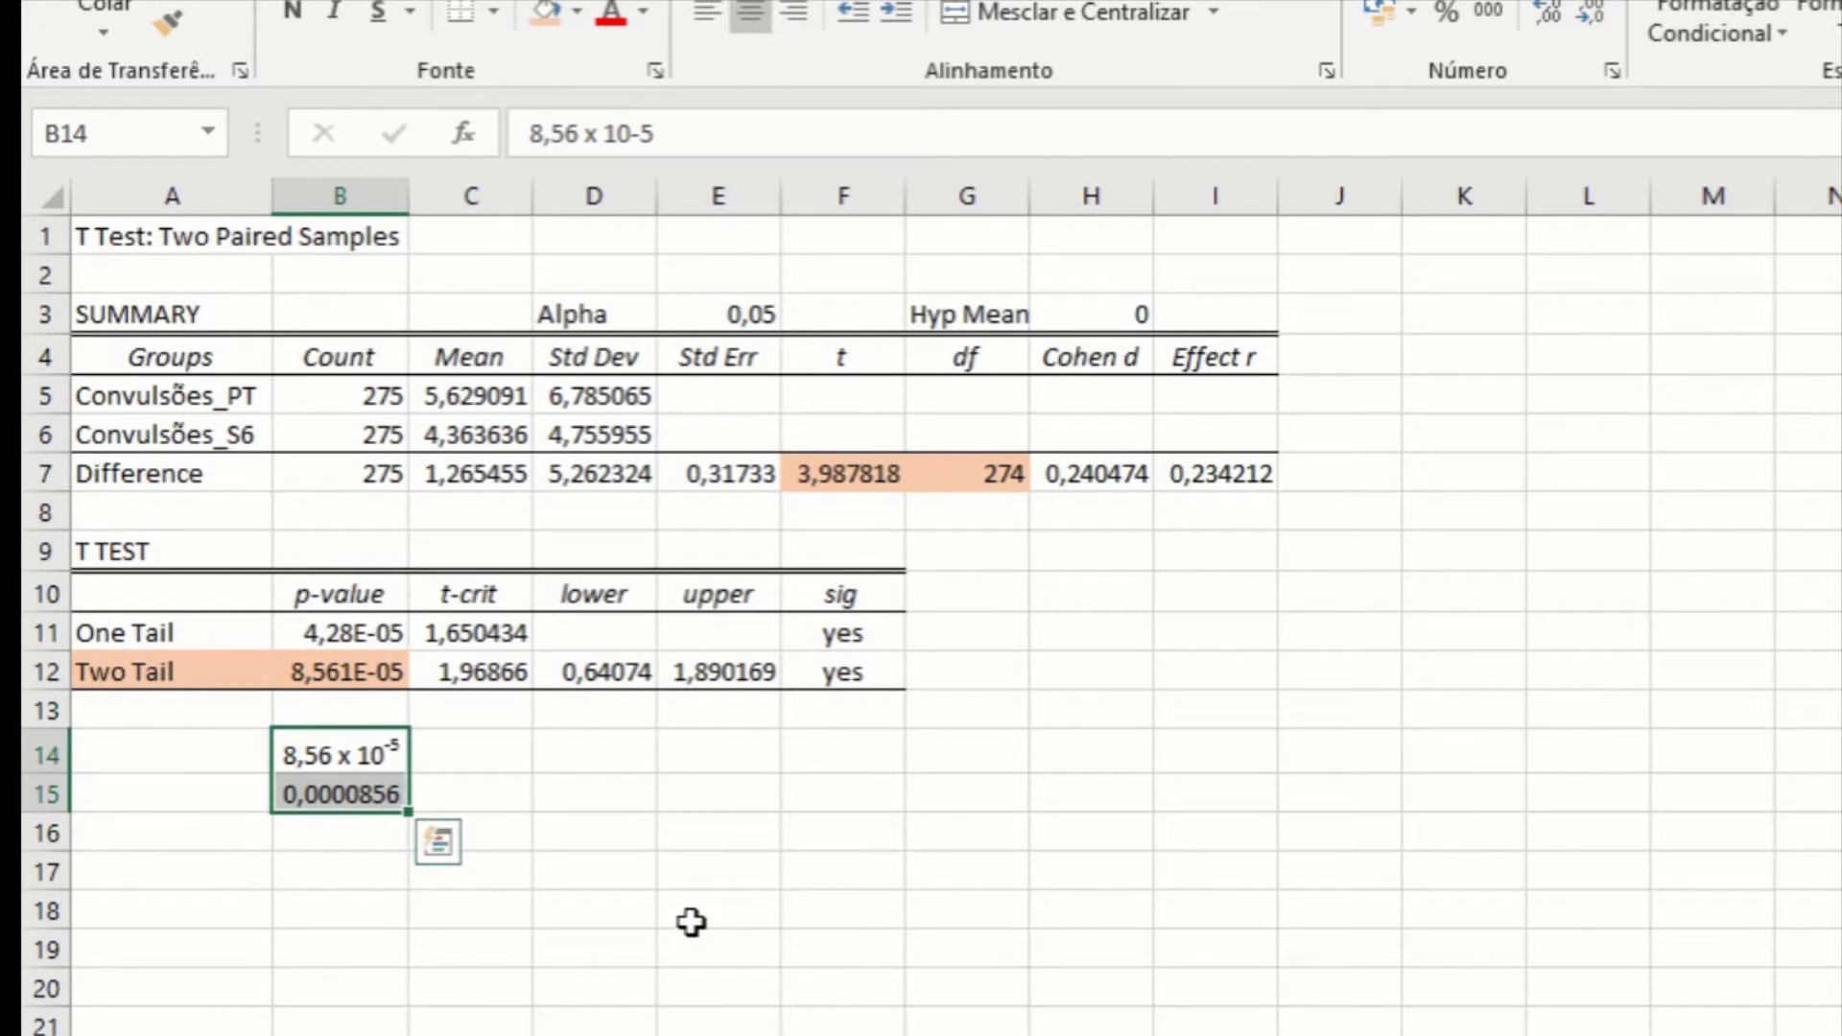
pyautogui.click(693, 925)
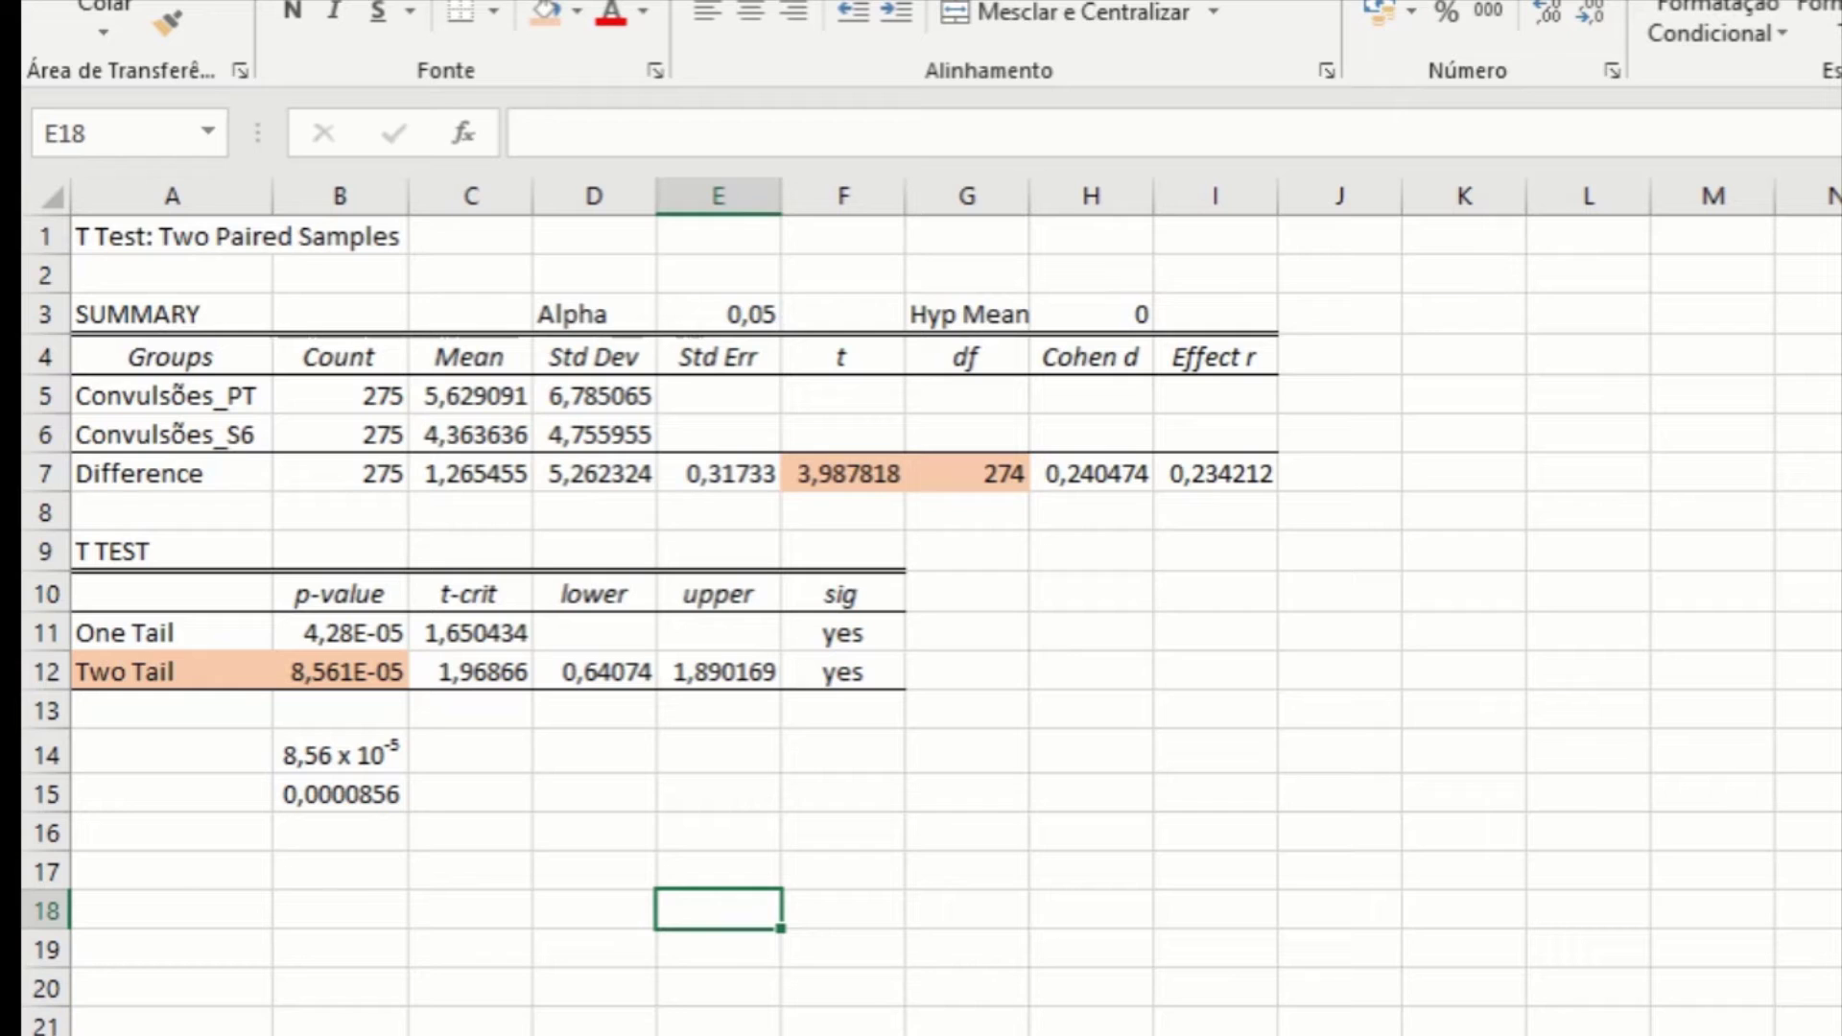
pyautogui.hotkey('ctrl', 'pageup')
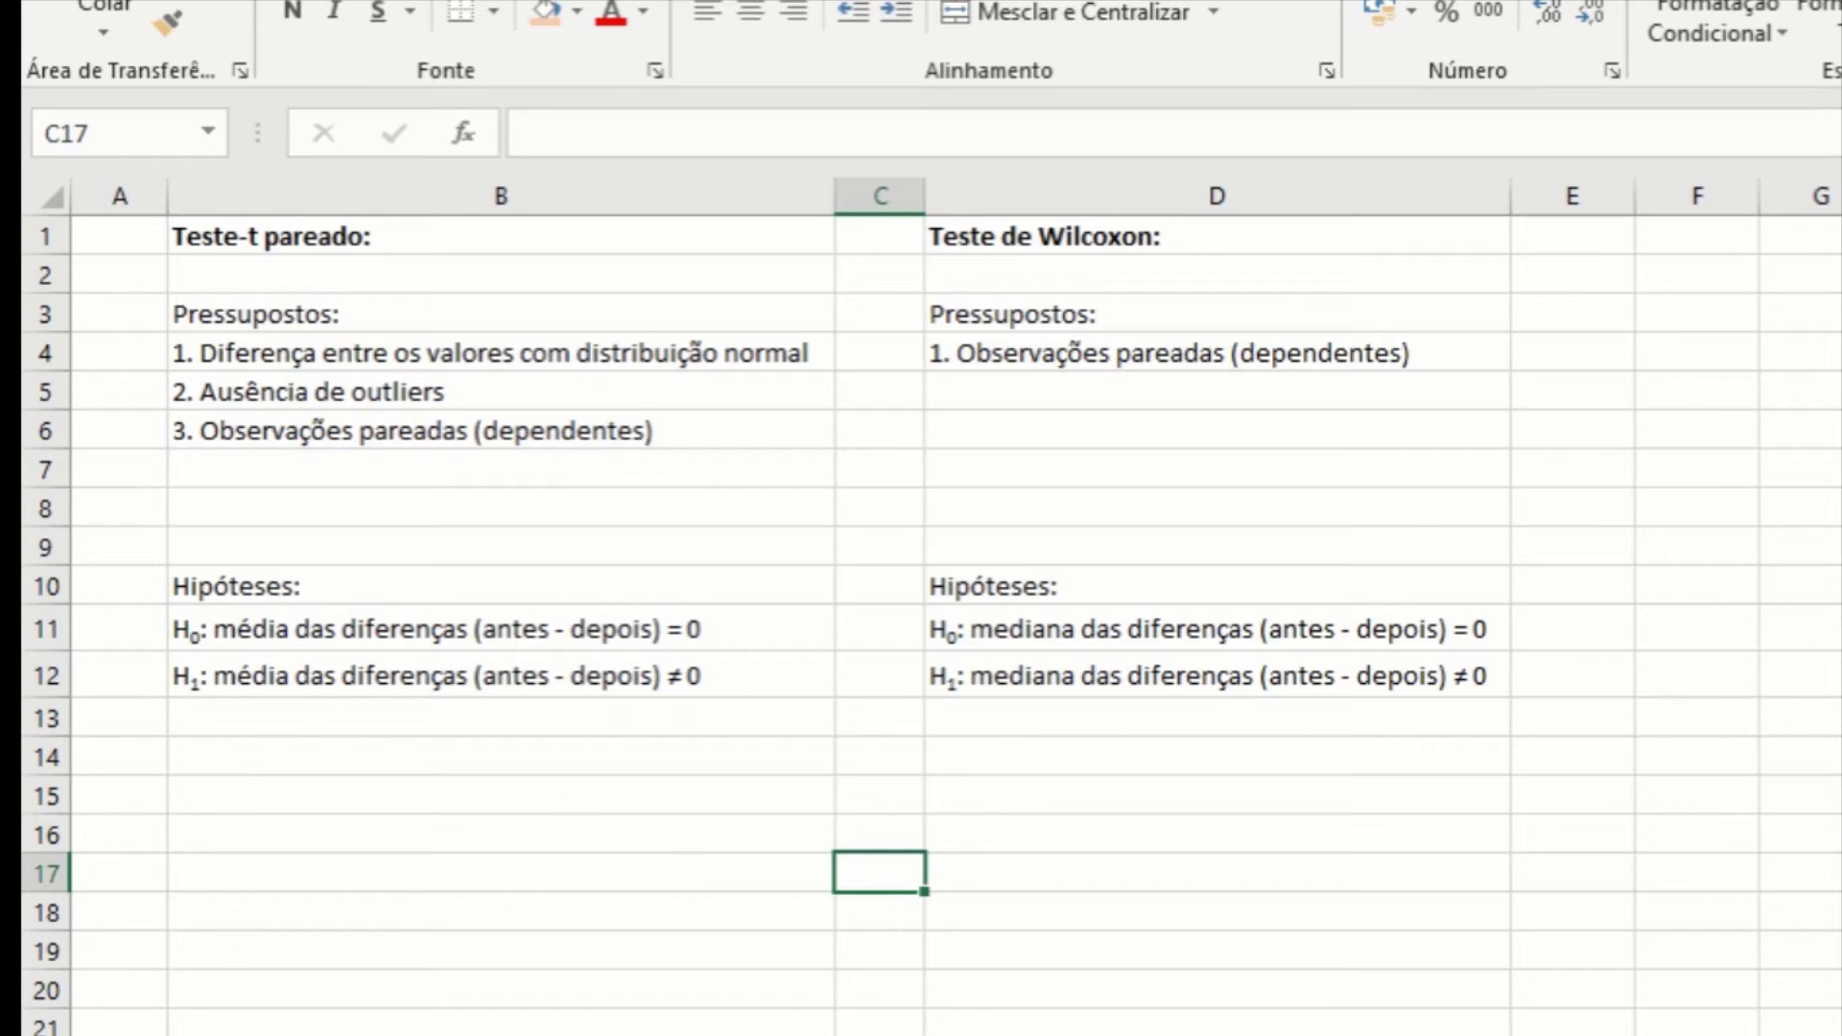
pyautogui.hotkey('ctrl', 'pagedown')
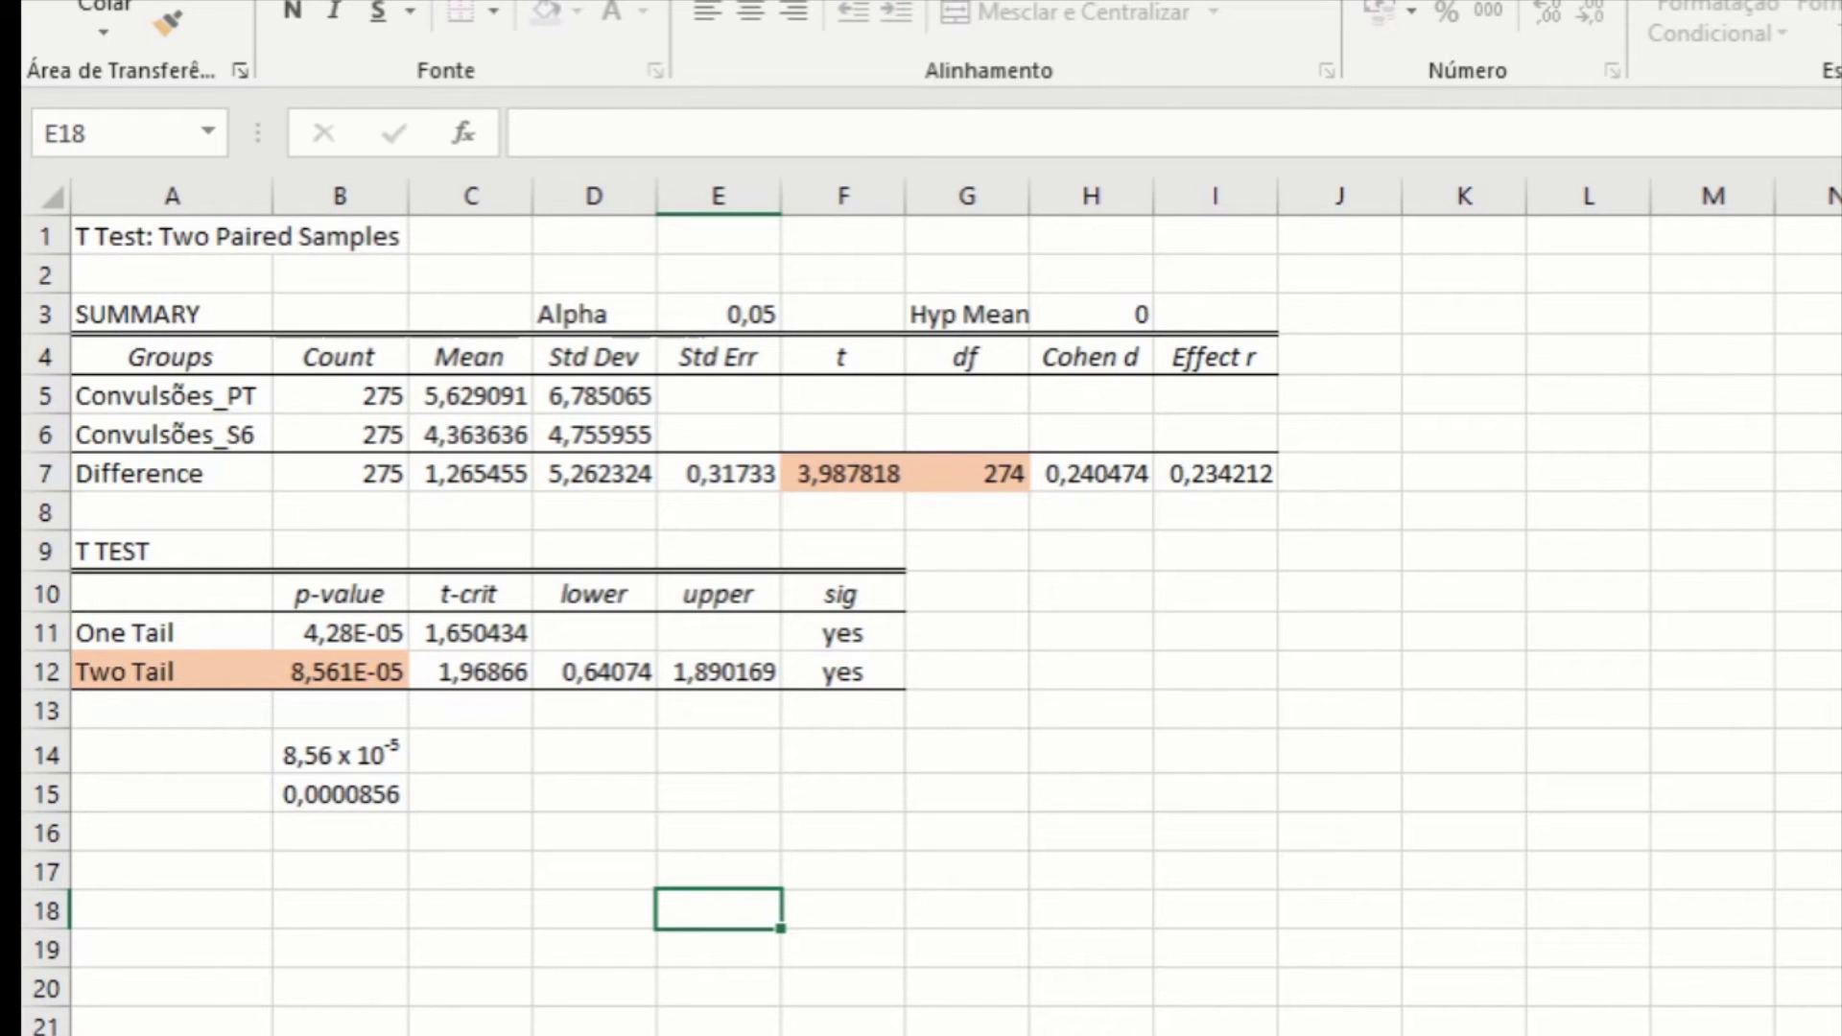
# Write the interpretation t(274) = 3,99; p < 0,001, verifying the F7 and G7 formulas.
pyautogui.click(1455, 612)
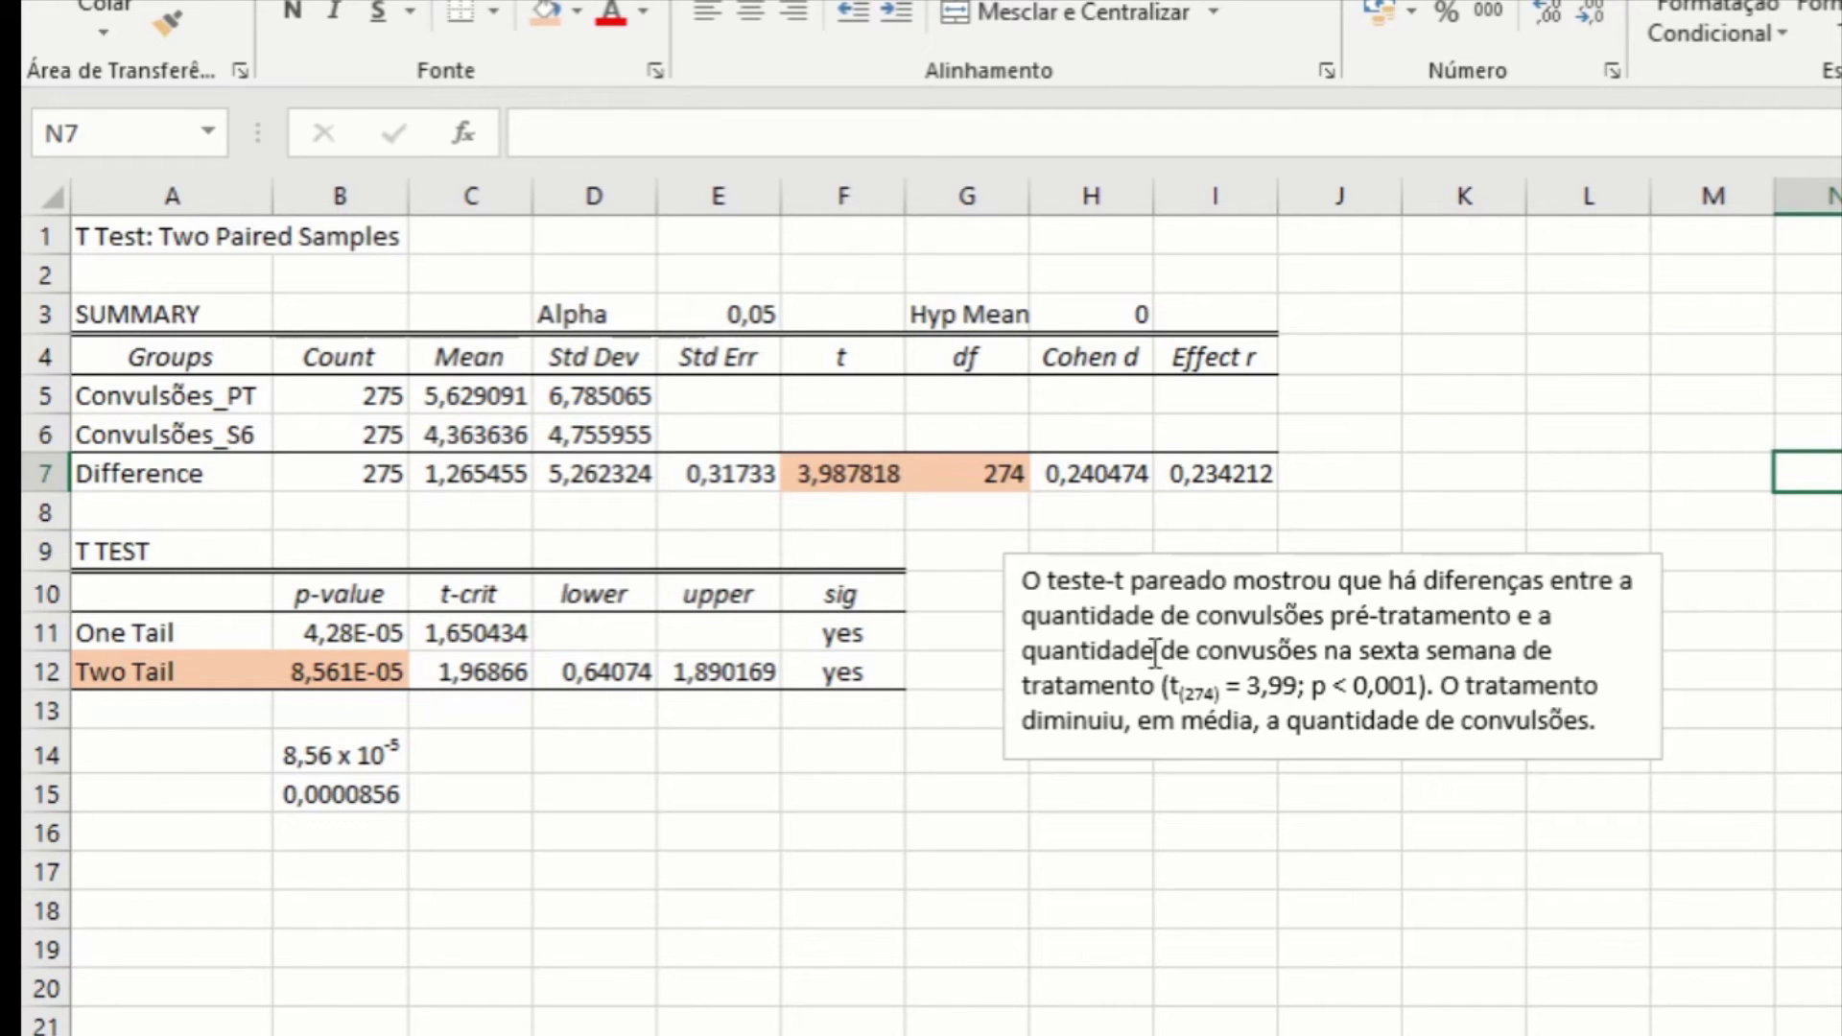
pyautogui.click(838, 481)
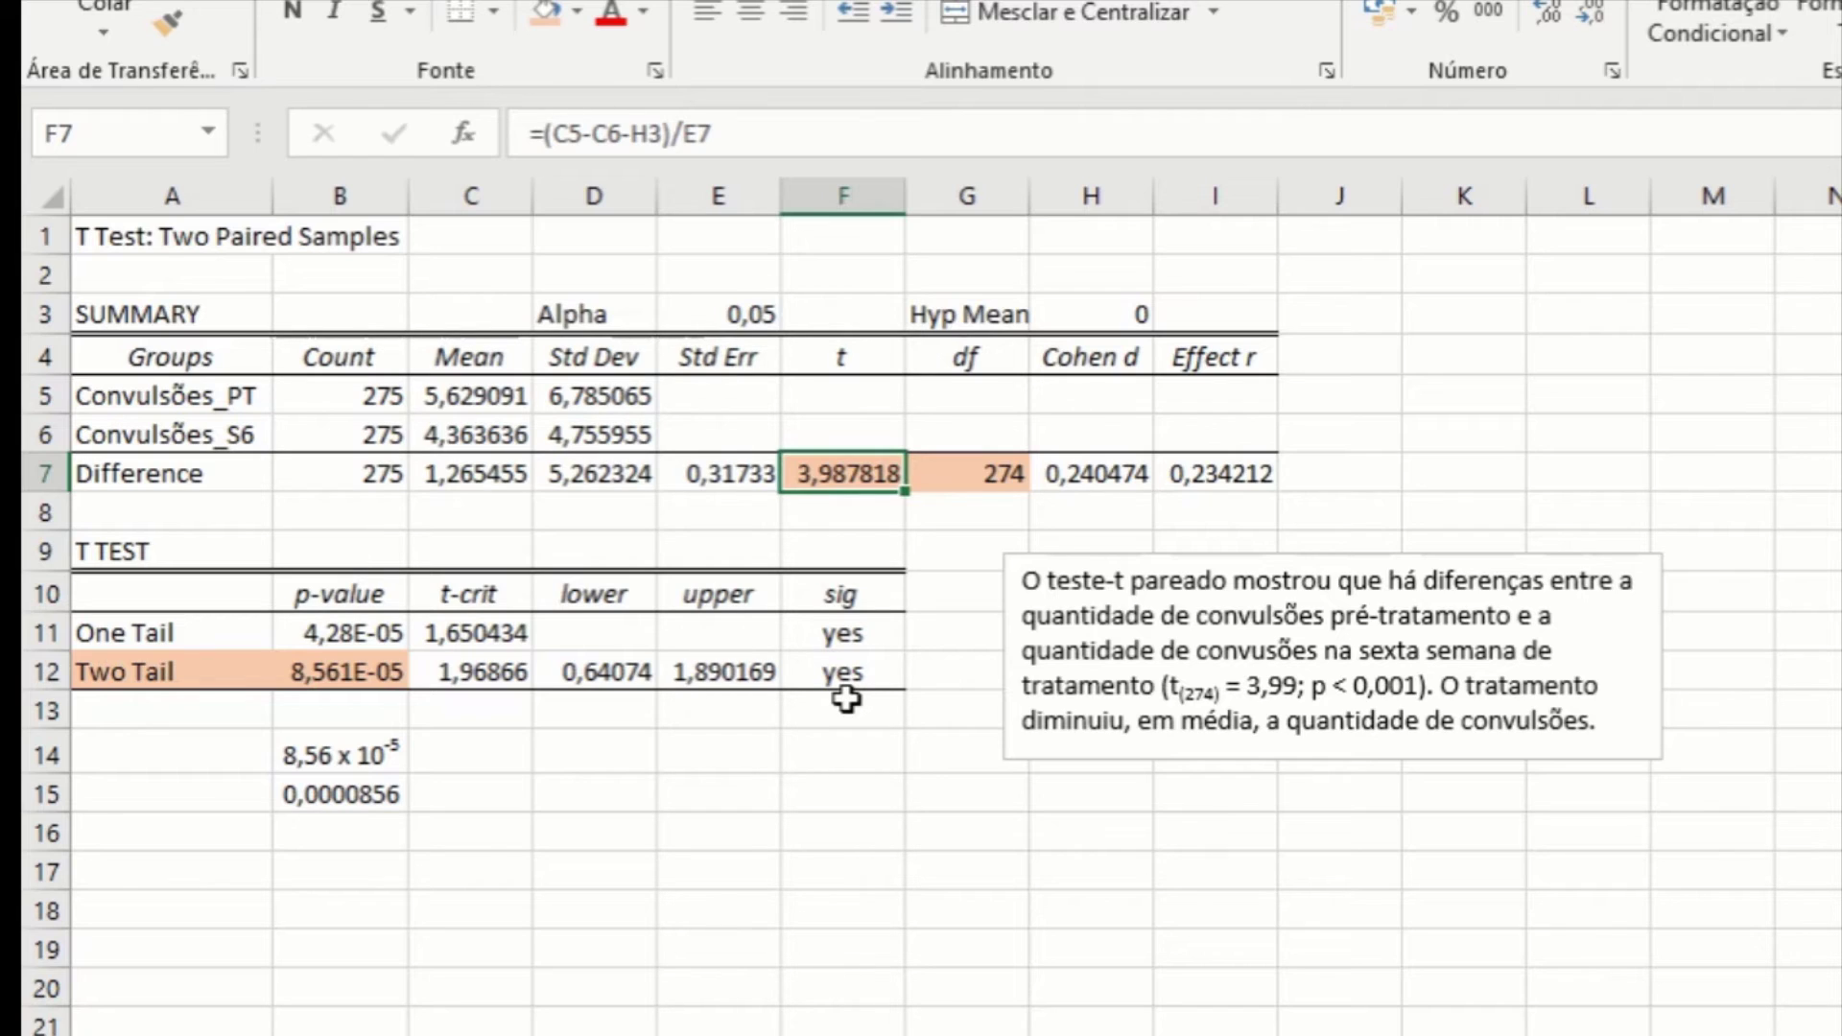
pyautogui.click(975, 357)
pyautogui.click(985, 473)
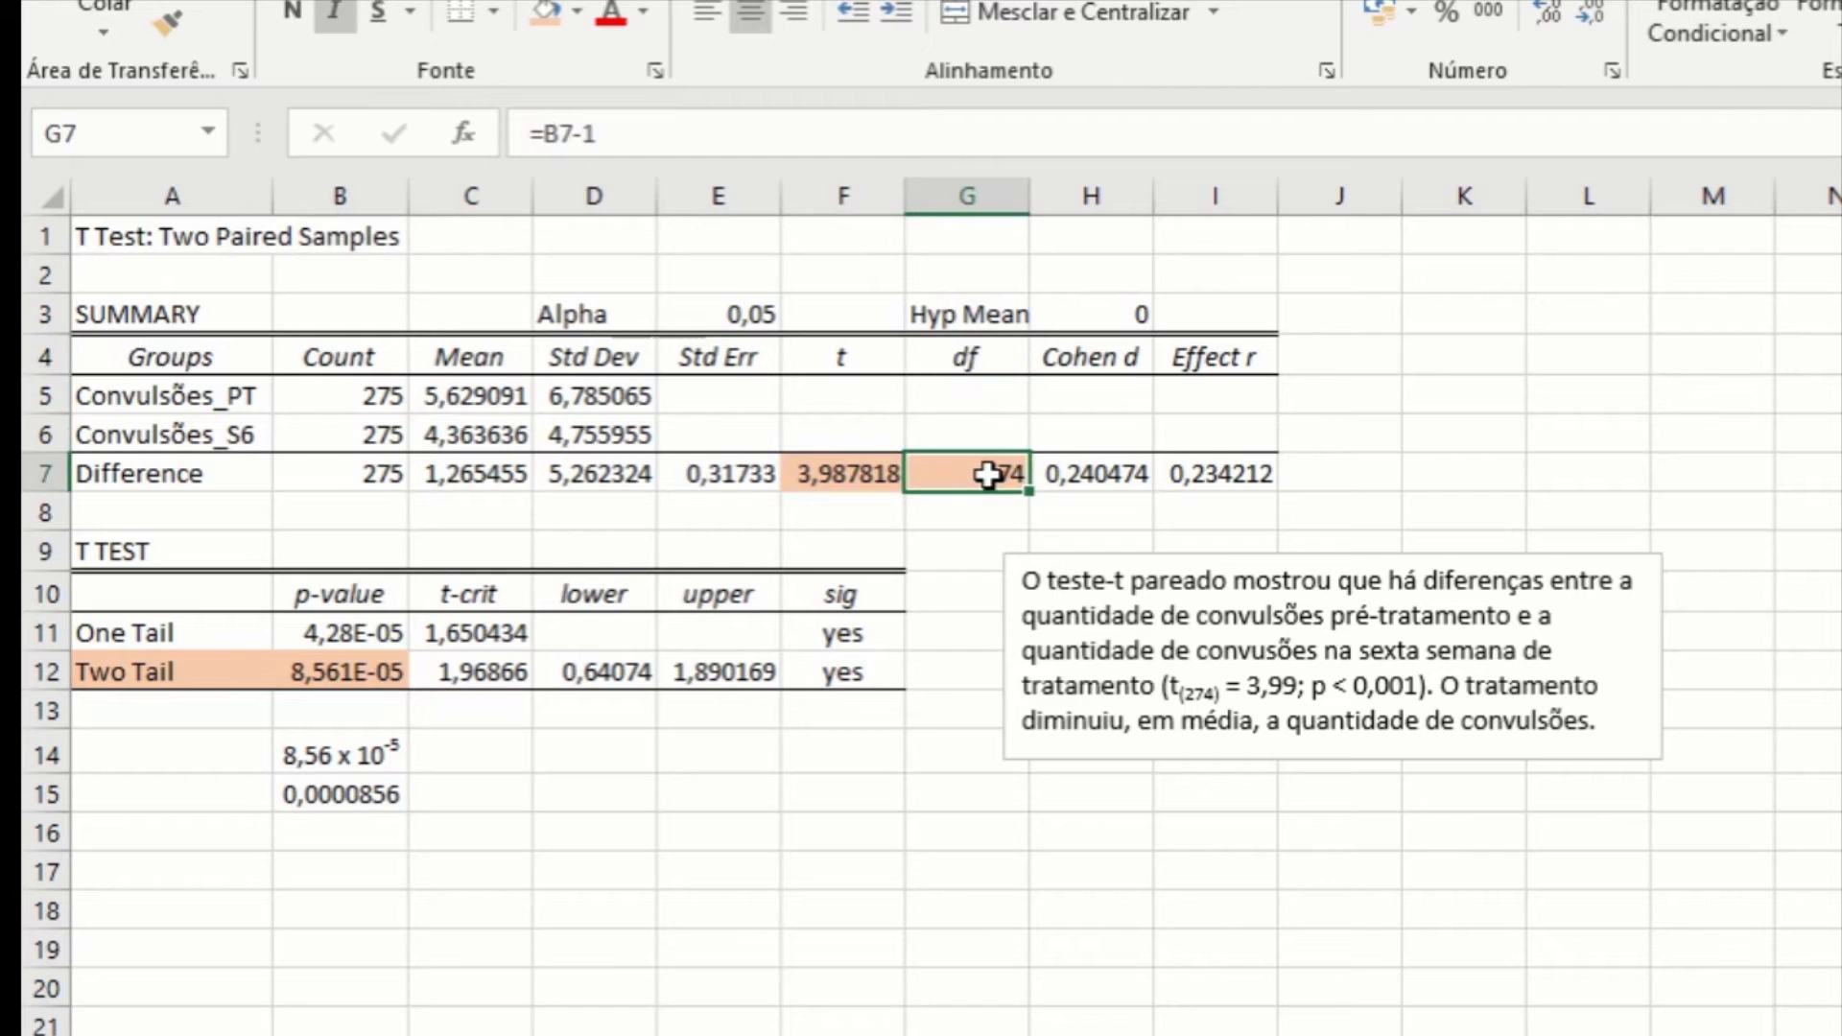
pyautogui.moveTo(1182, 689); pyautogui.dragTo(1217, 691)
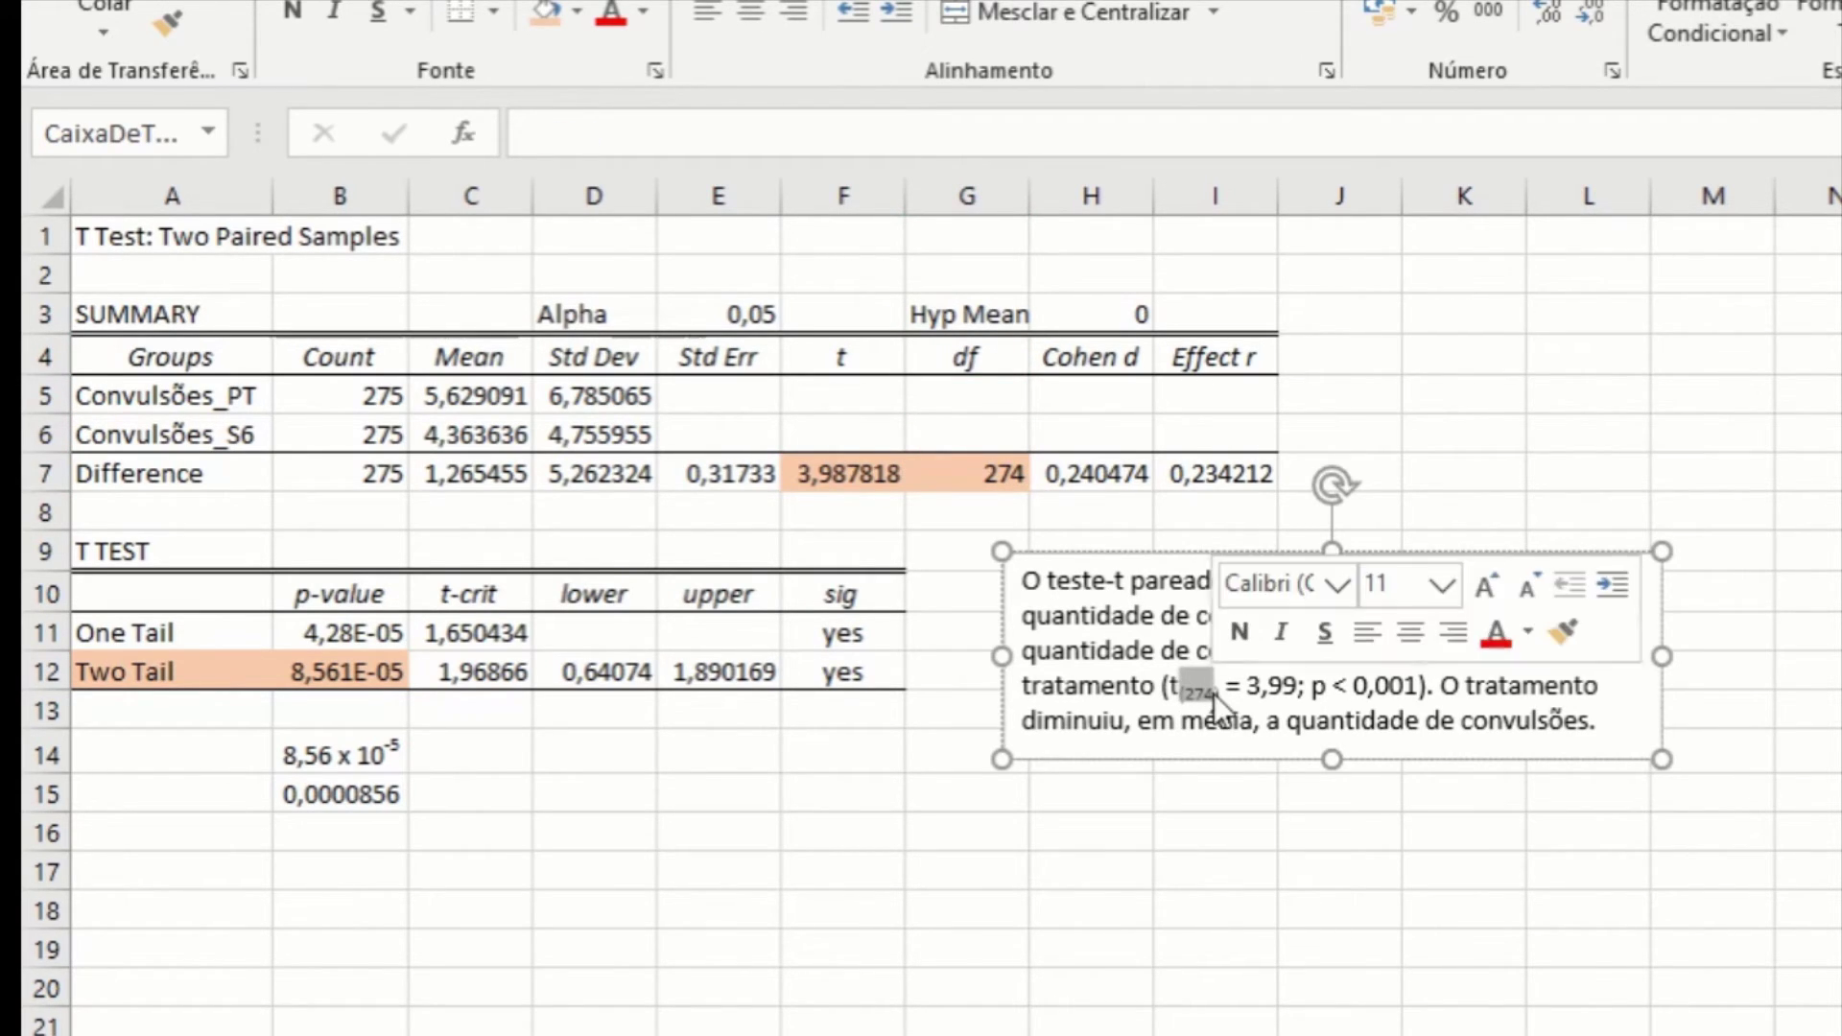
pyautogui.click(1217, 691)
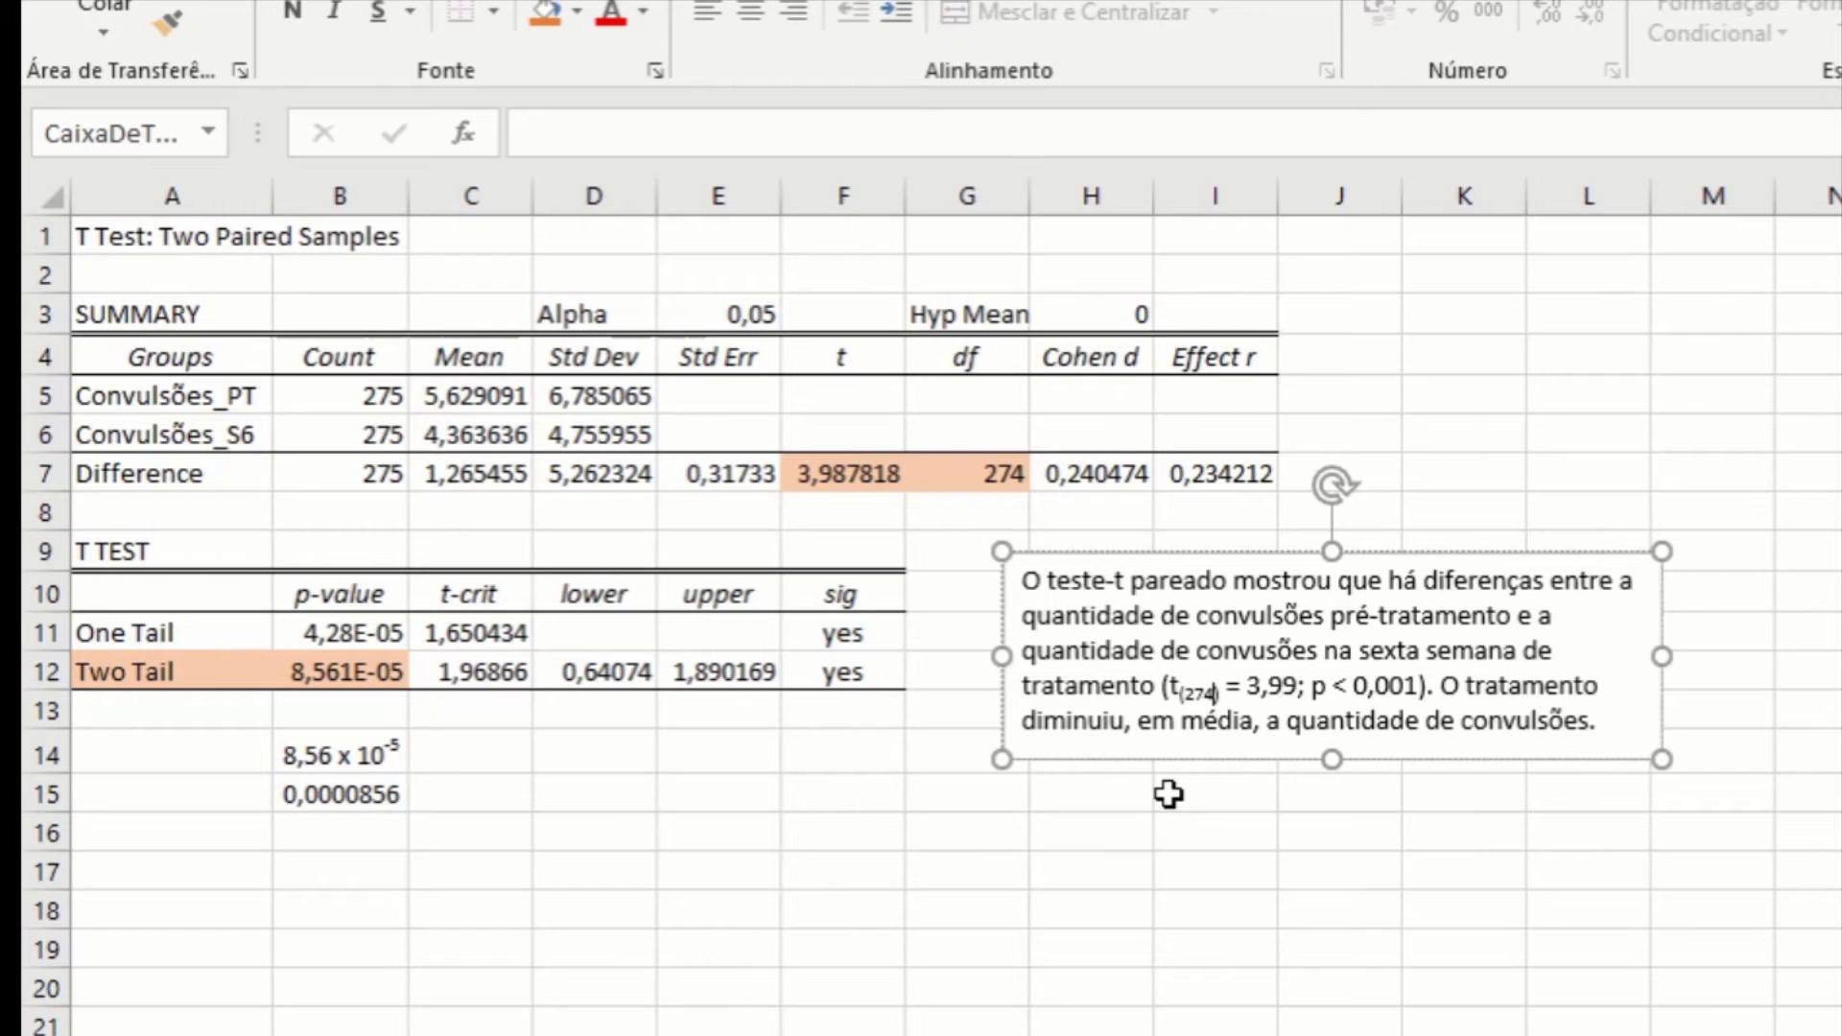
pyautogui.click(471, 390)
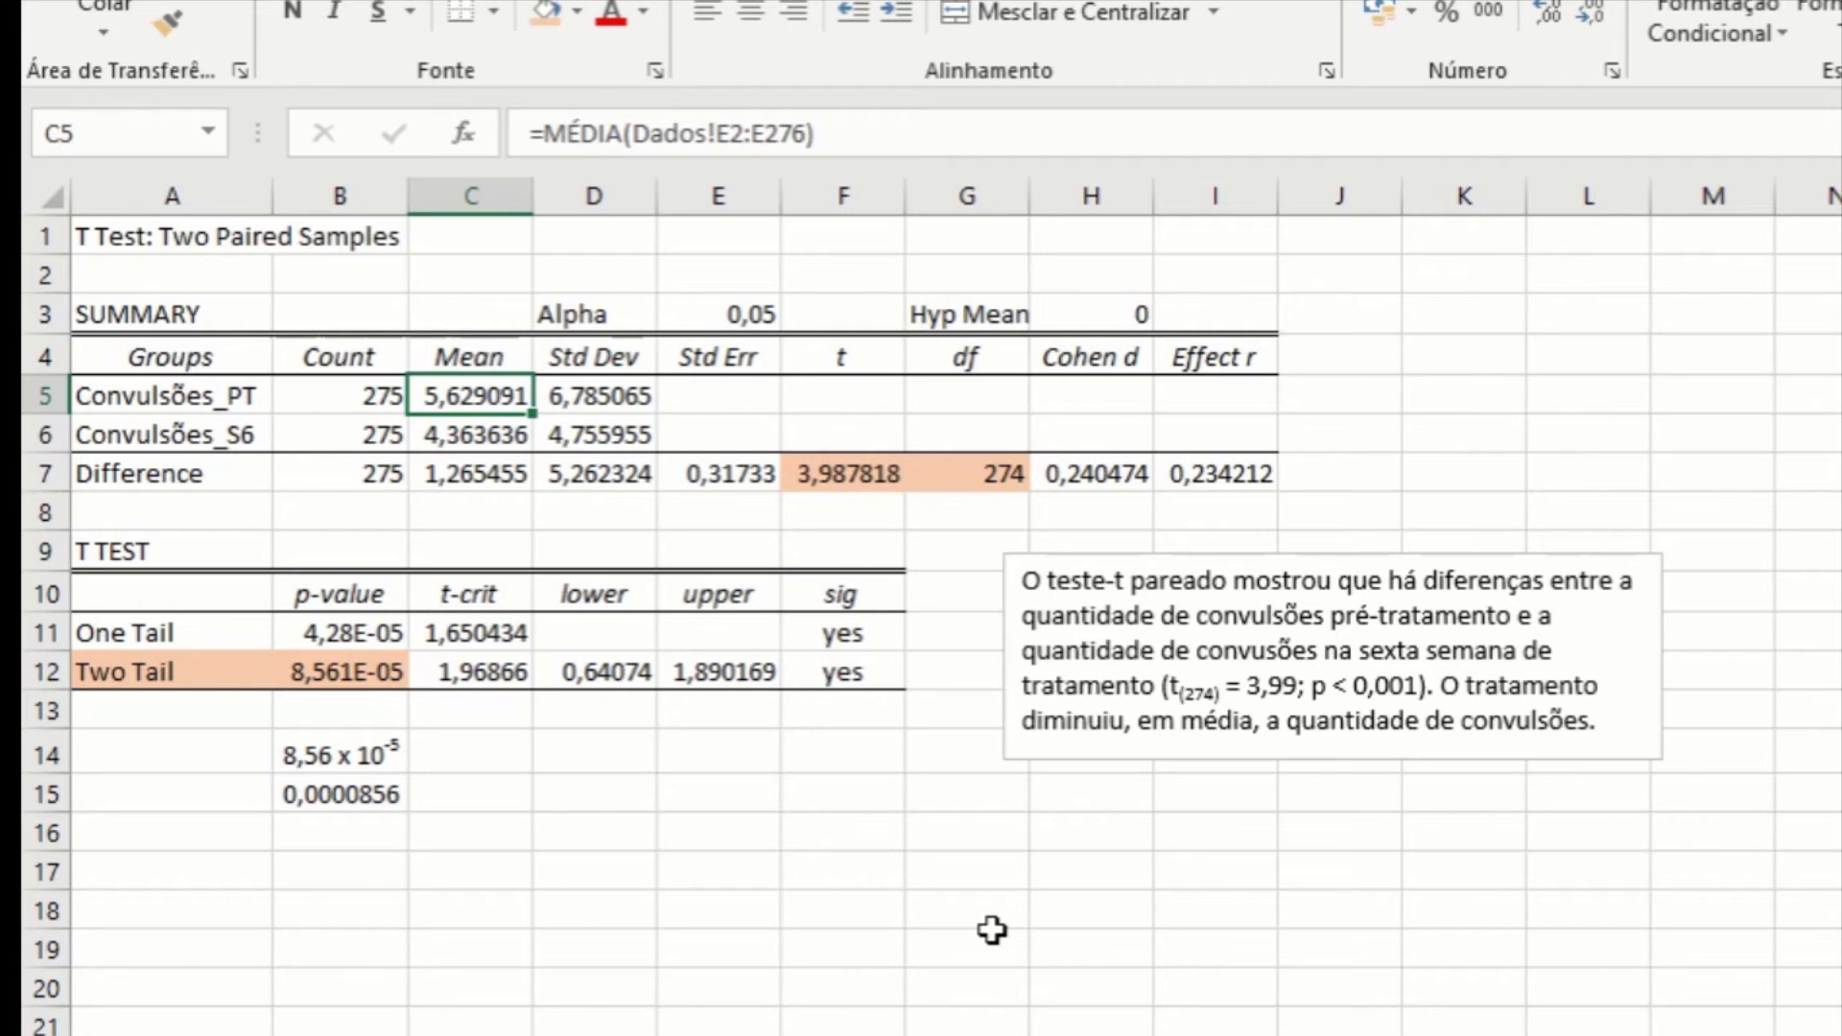
# Check the Convulsões_S6 mean formula in C6, then return to the Dados sheet.
pyautogui.press('Down')
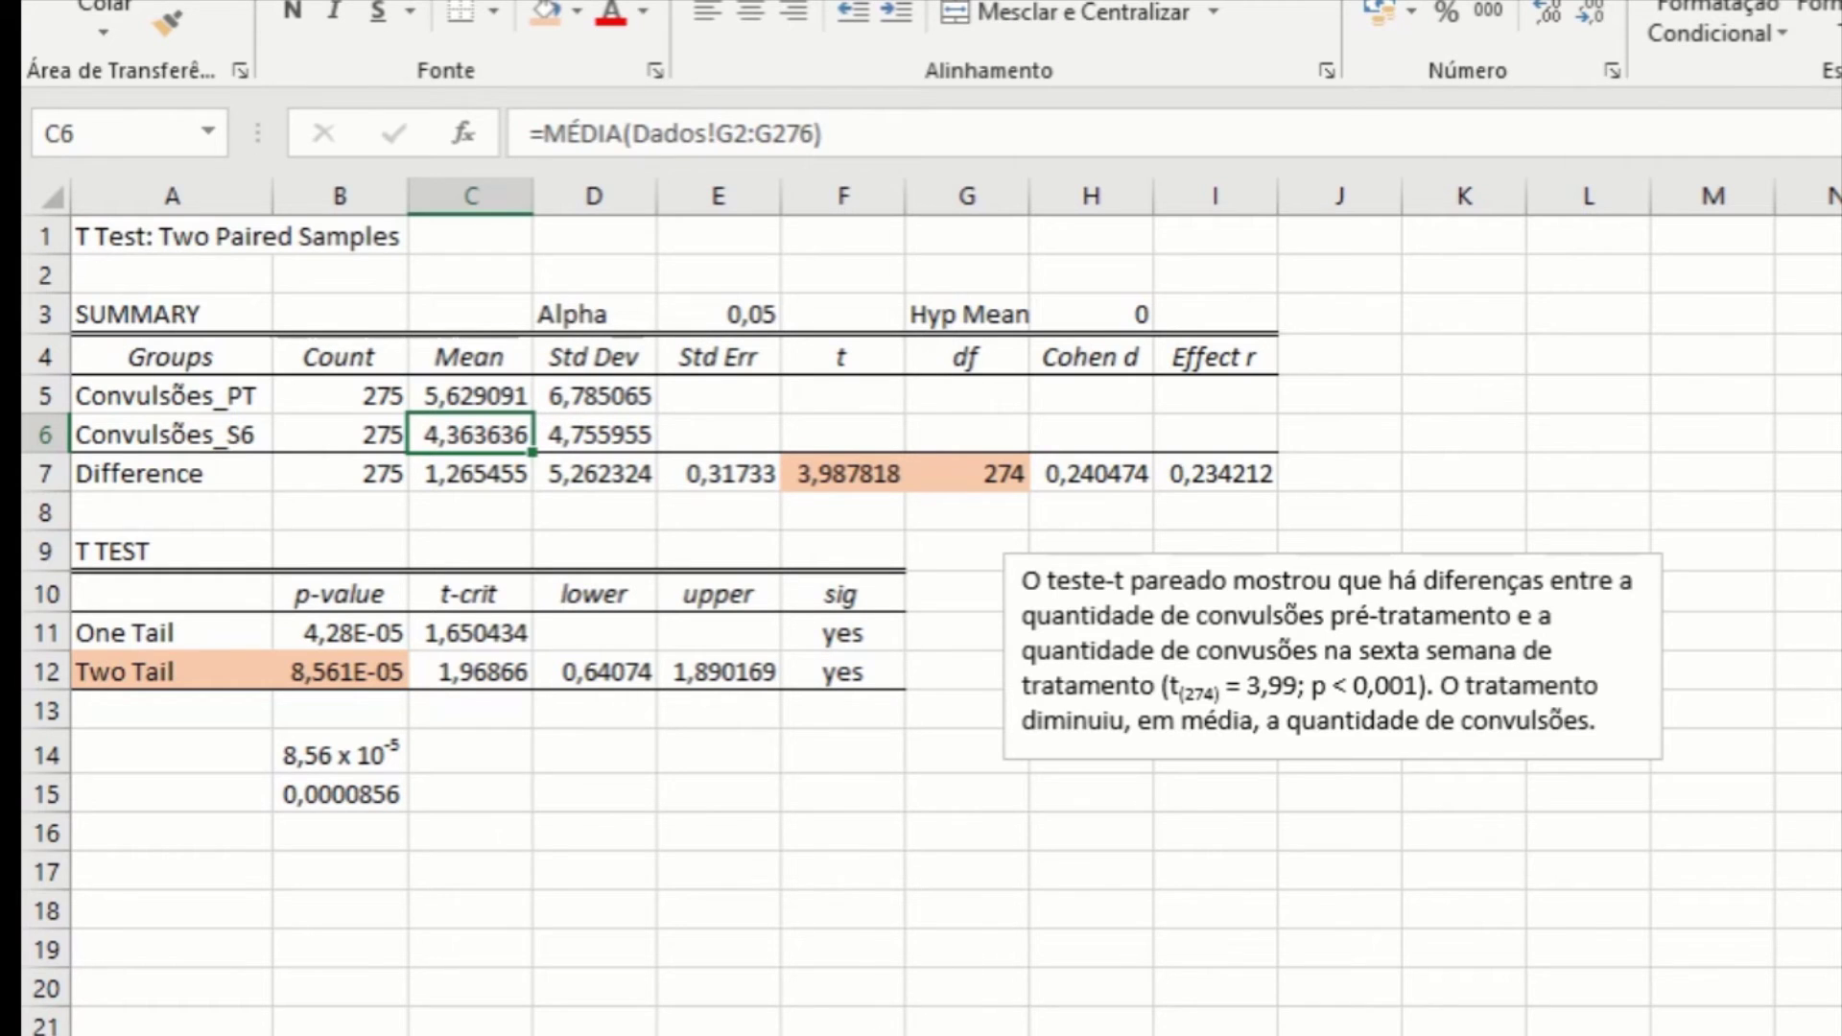
pyautogui.hotkey('ctrl', 'pageup')
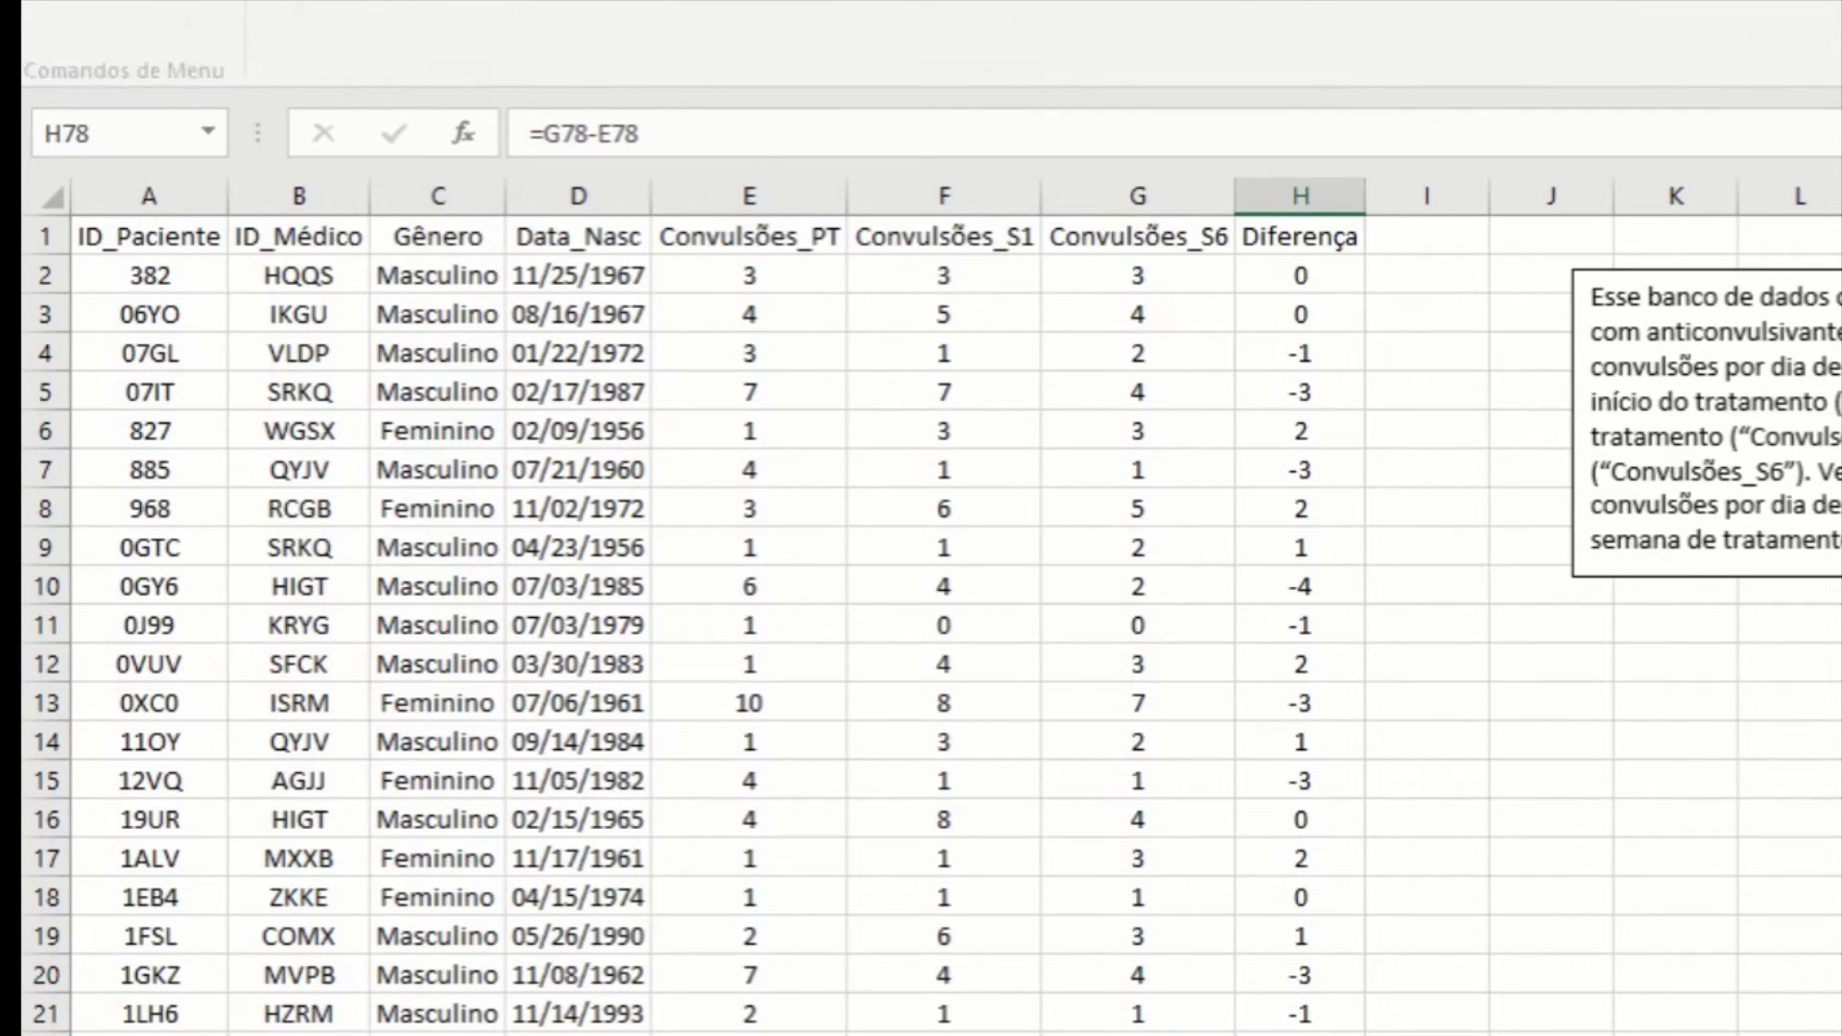
# Open Real Statistics' T Test and Non-parametric Equivalents tool from the Misc group.
pyautogui.click(206, 10)
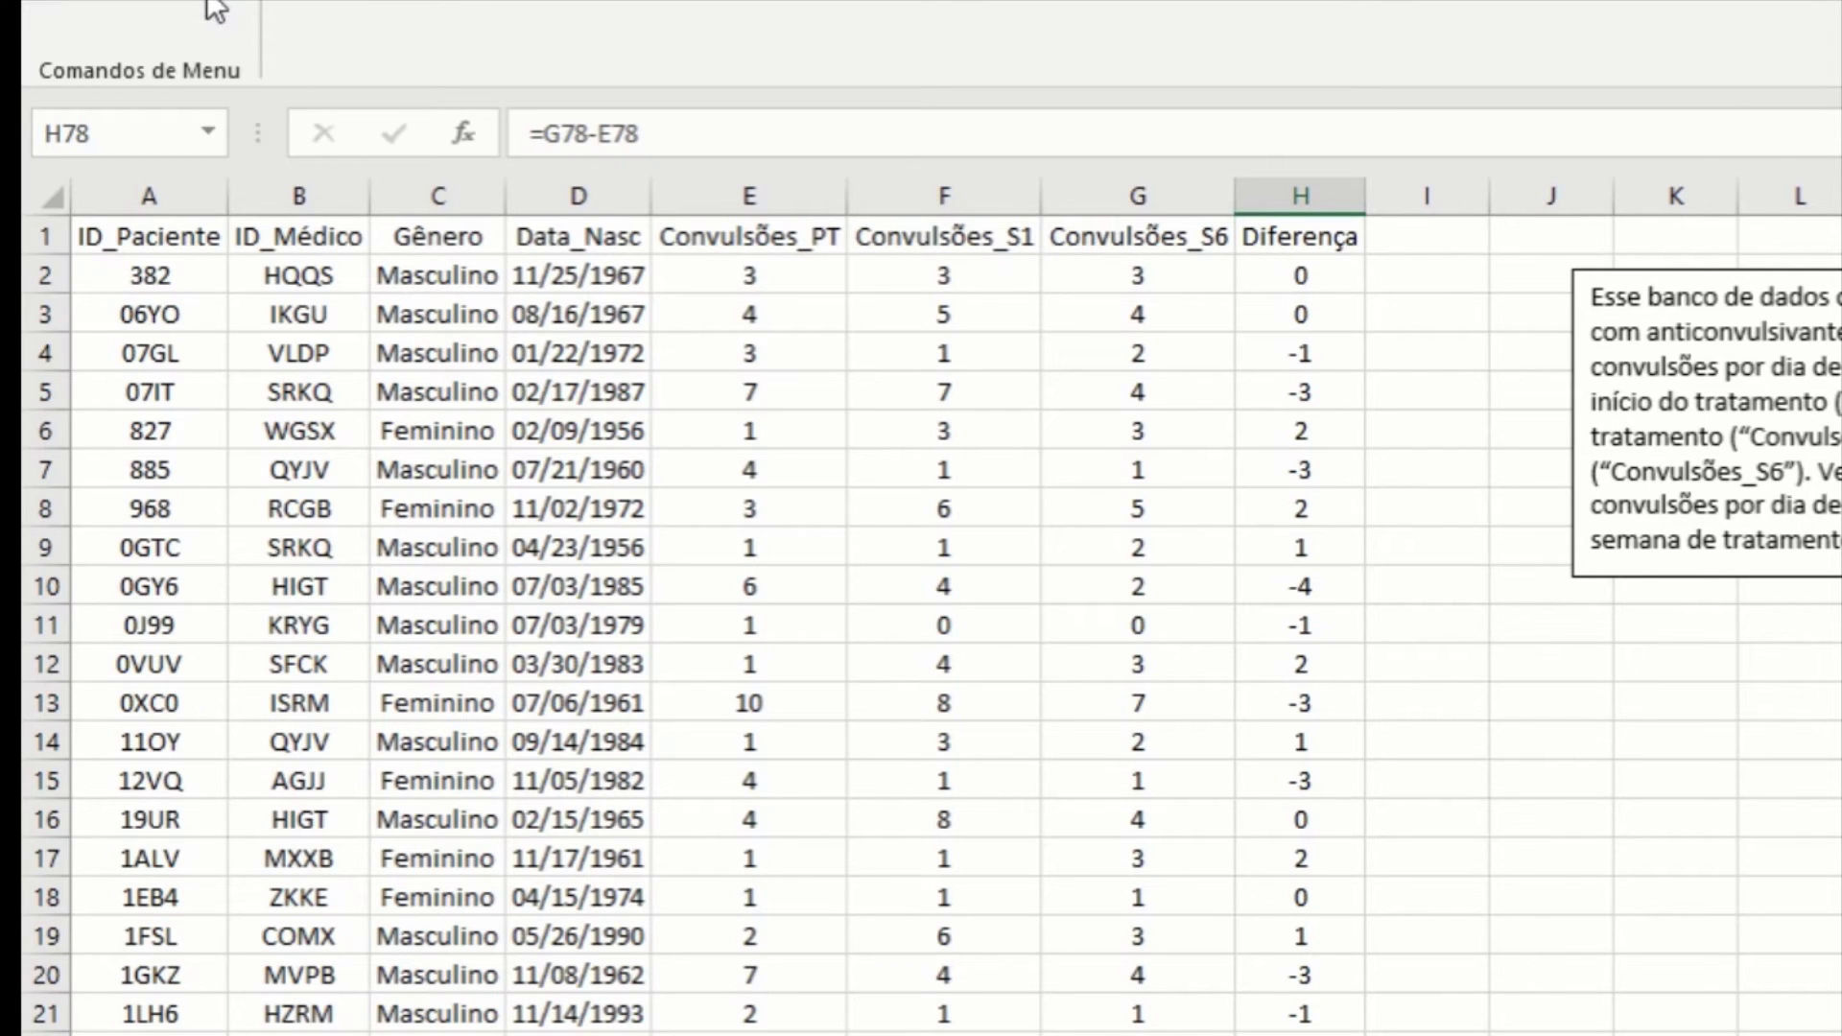
pyautogui.click(1506, 257)
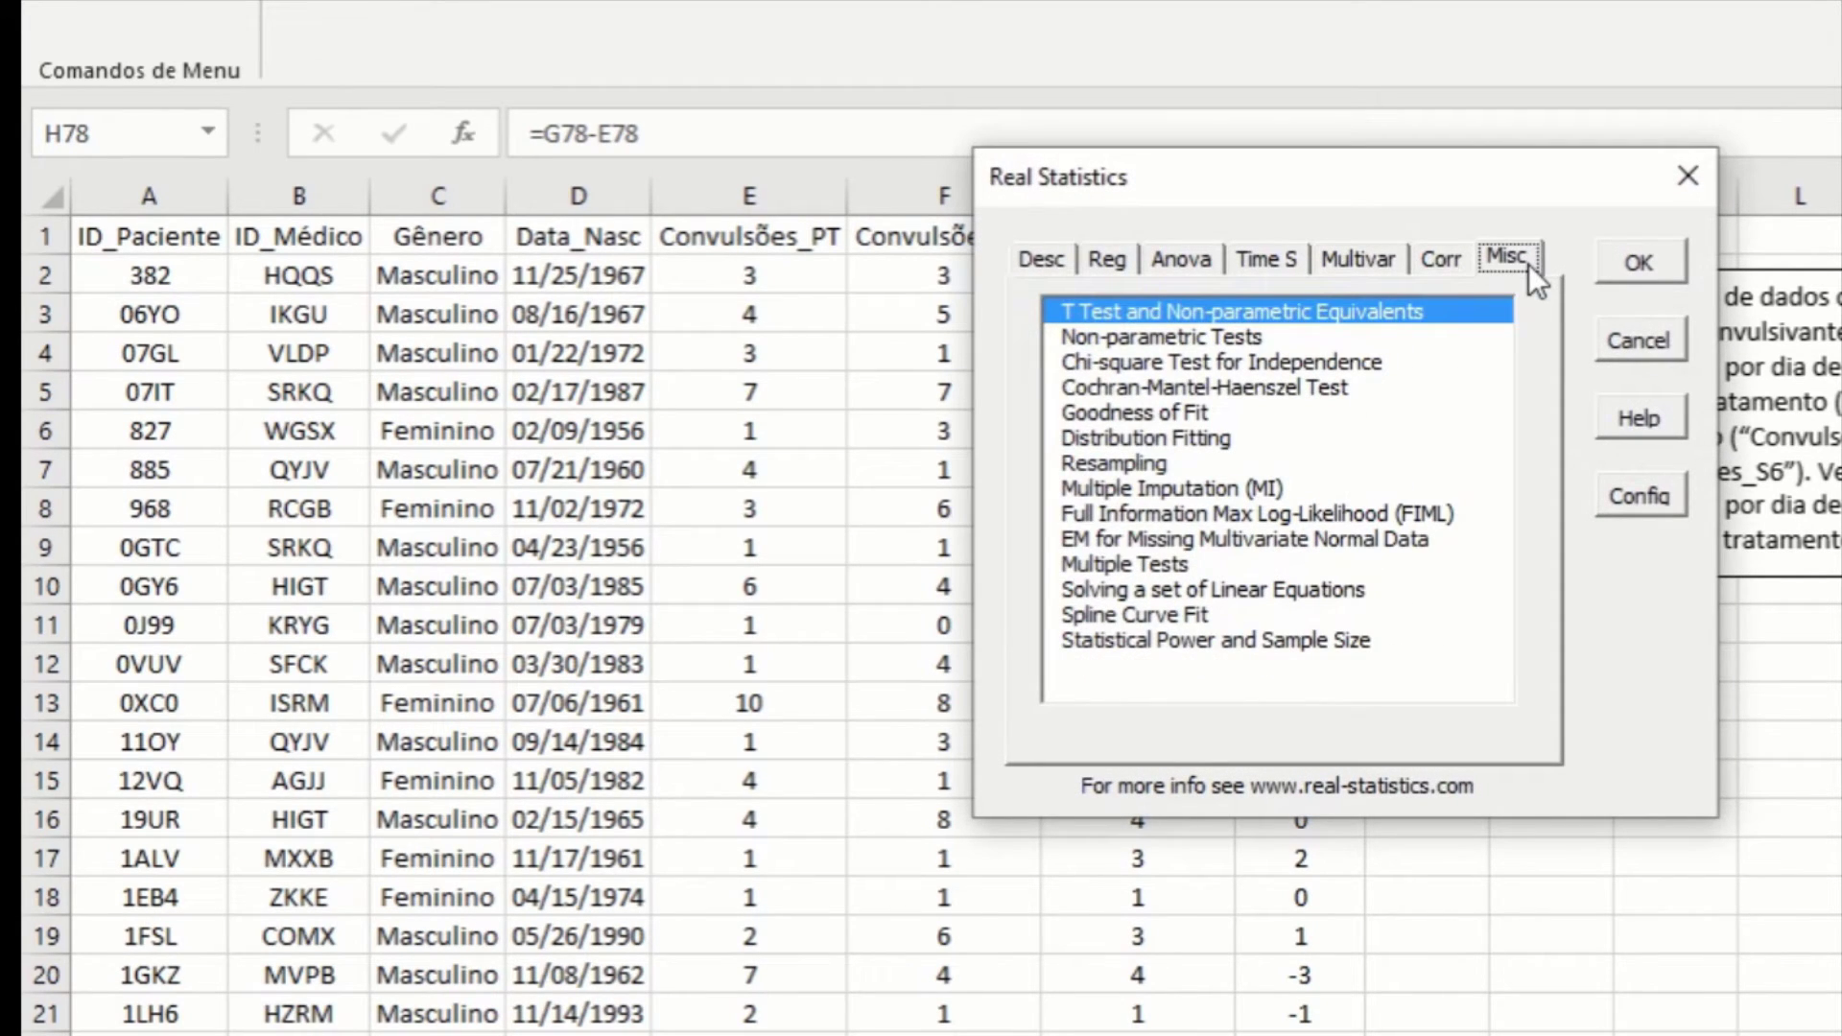
pyautogui.click(1401, 312)
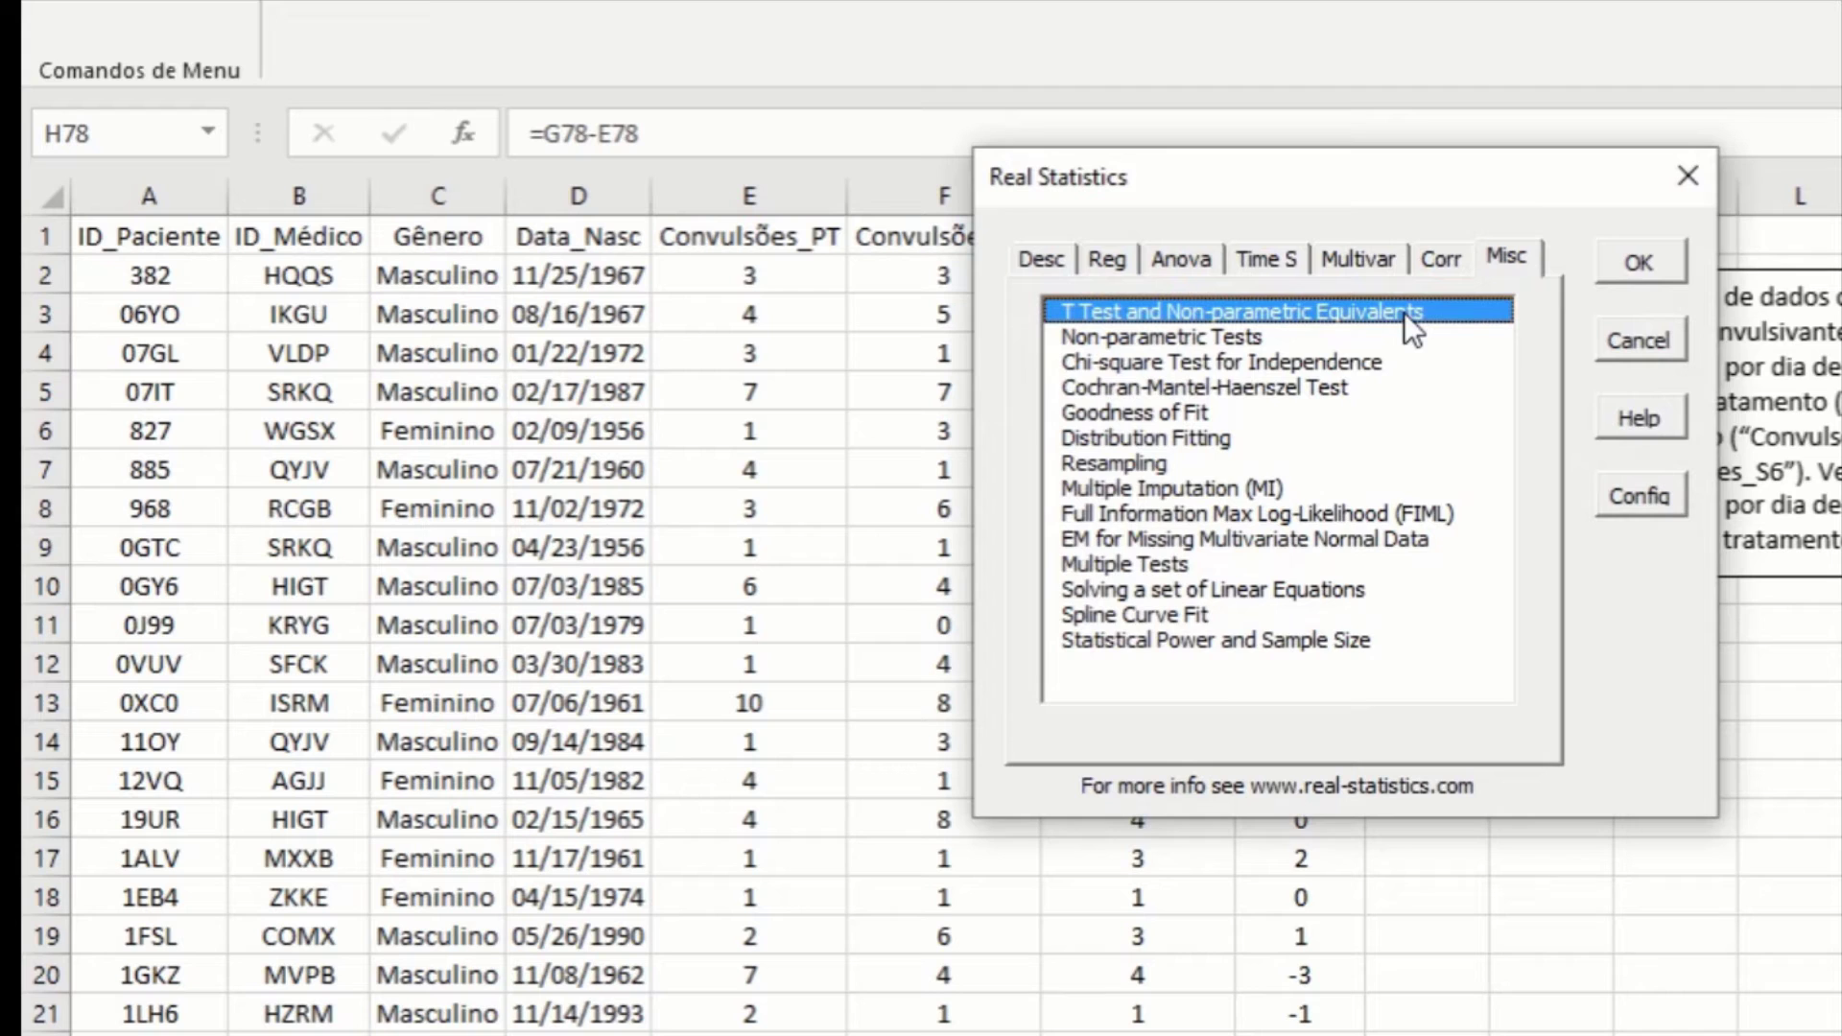
pyautogui.click(1649, 256)
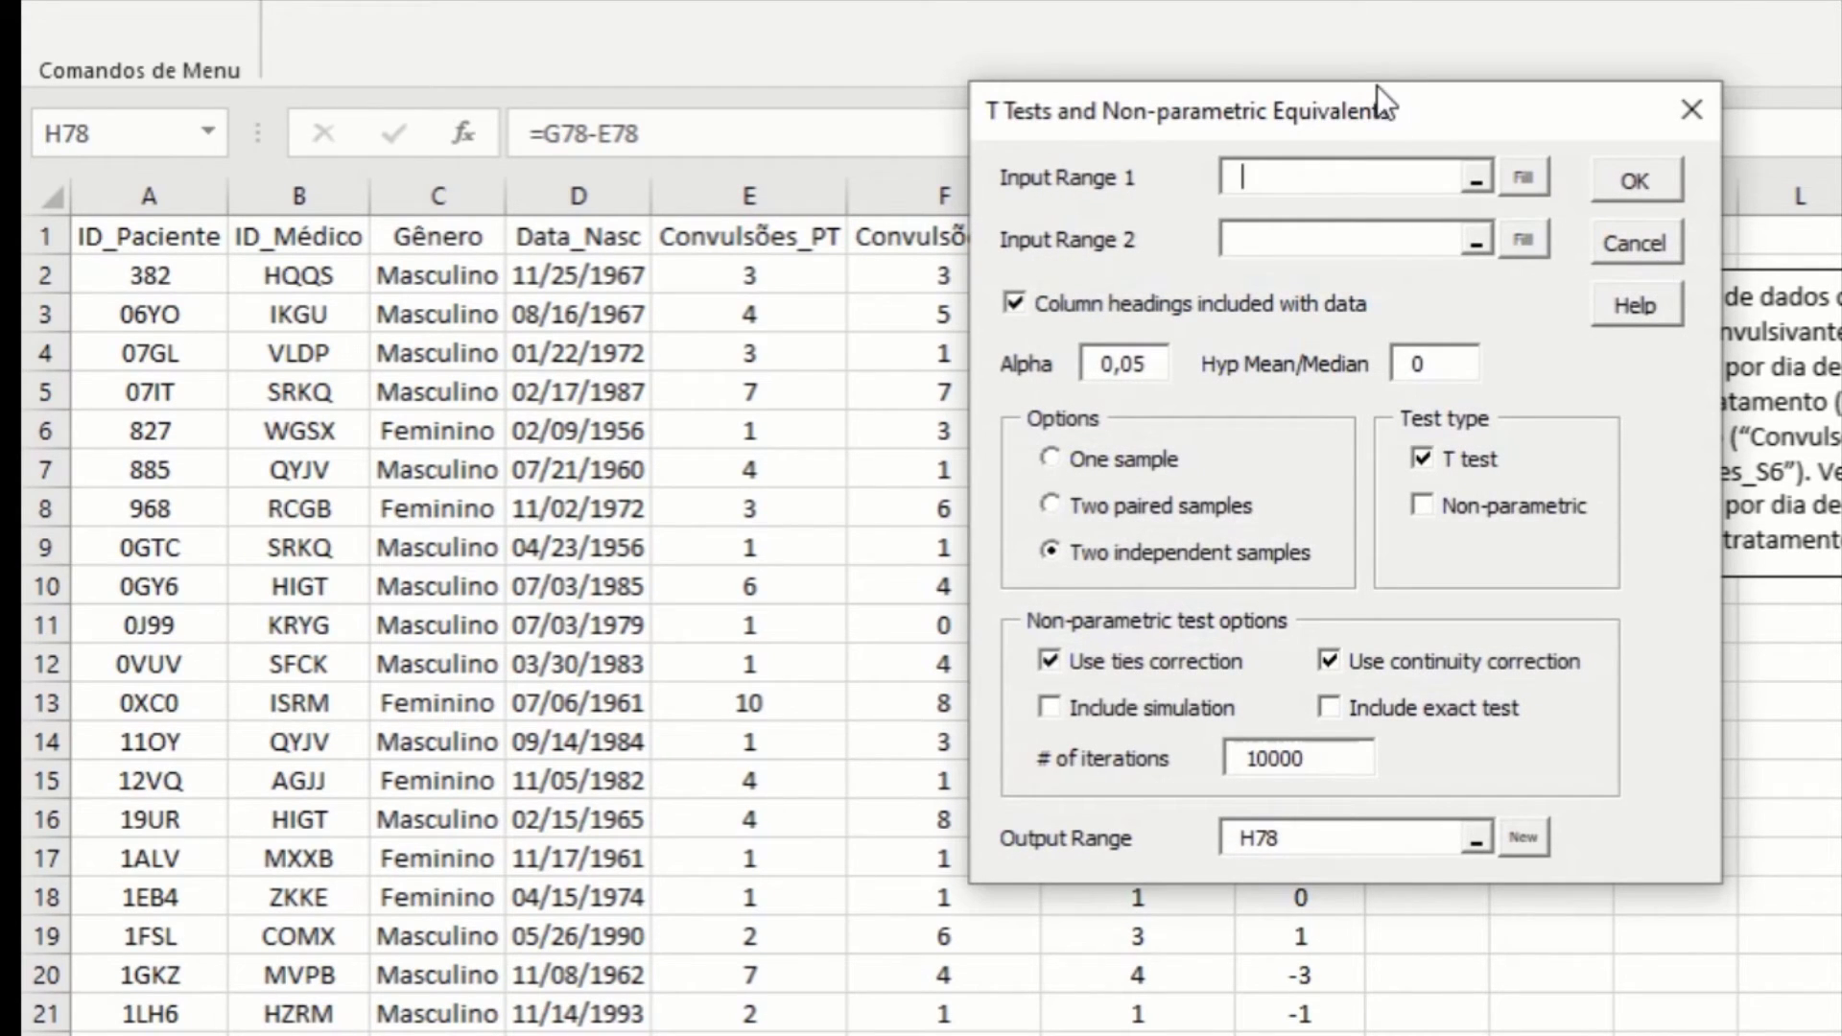
# Set Dados E1:E276 and G1:G276 as the two input ranges.
pyautogui.moveTo(1330, 102); pyautogui.dragTo(1841, 153)
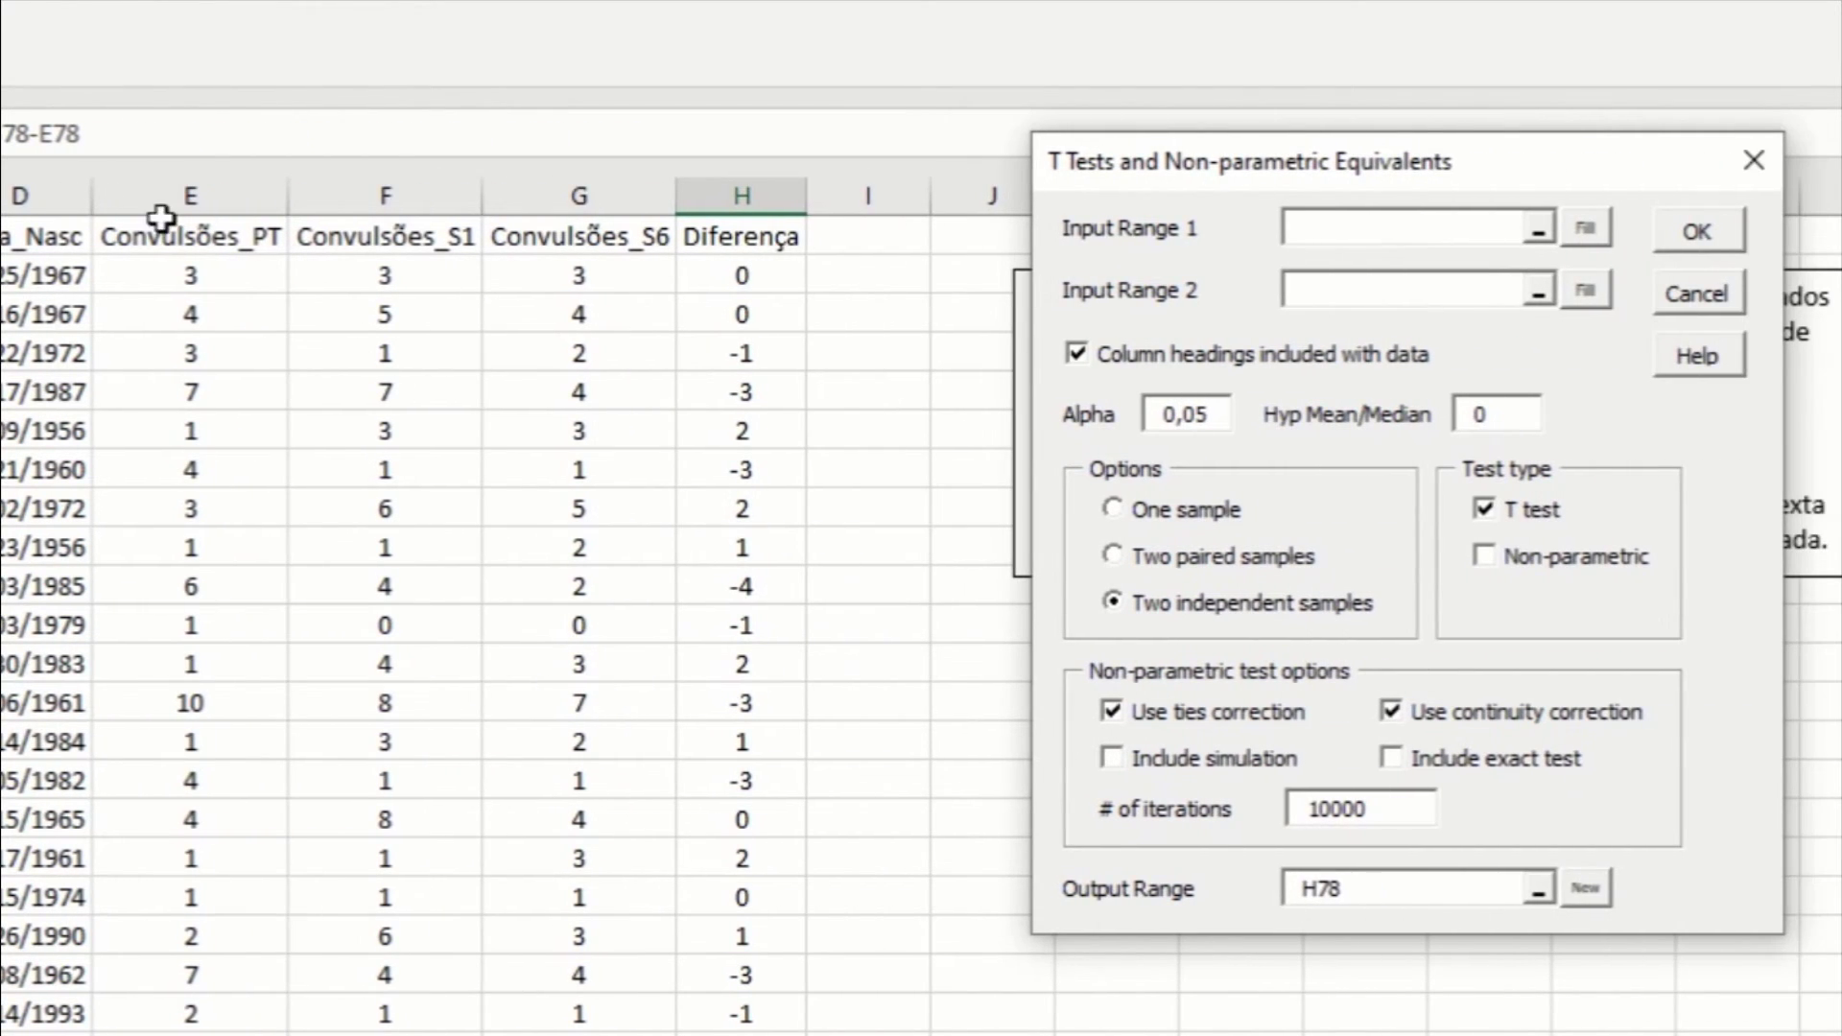
pyautogui.moveTo(182, 236)
pyautogui.mouseDown()
pyautogui.moveTo(190, 1031)
pyautogui.moveTo(205, 1008)
pyautogui.mouseUp()
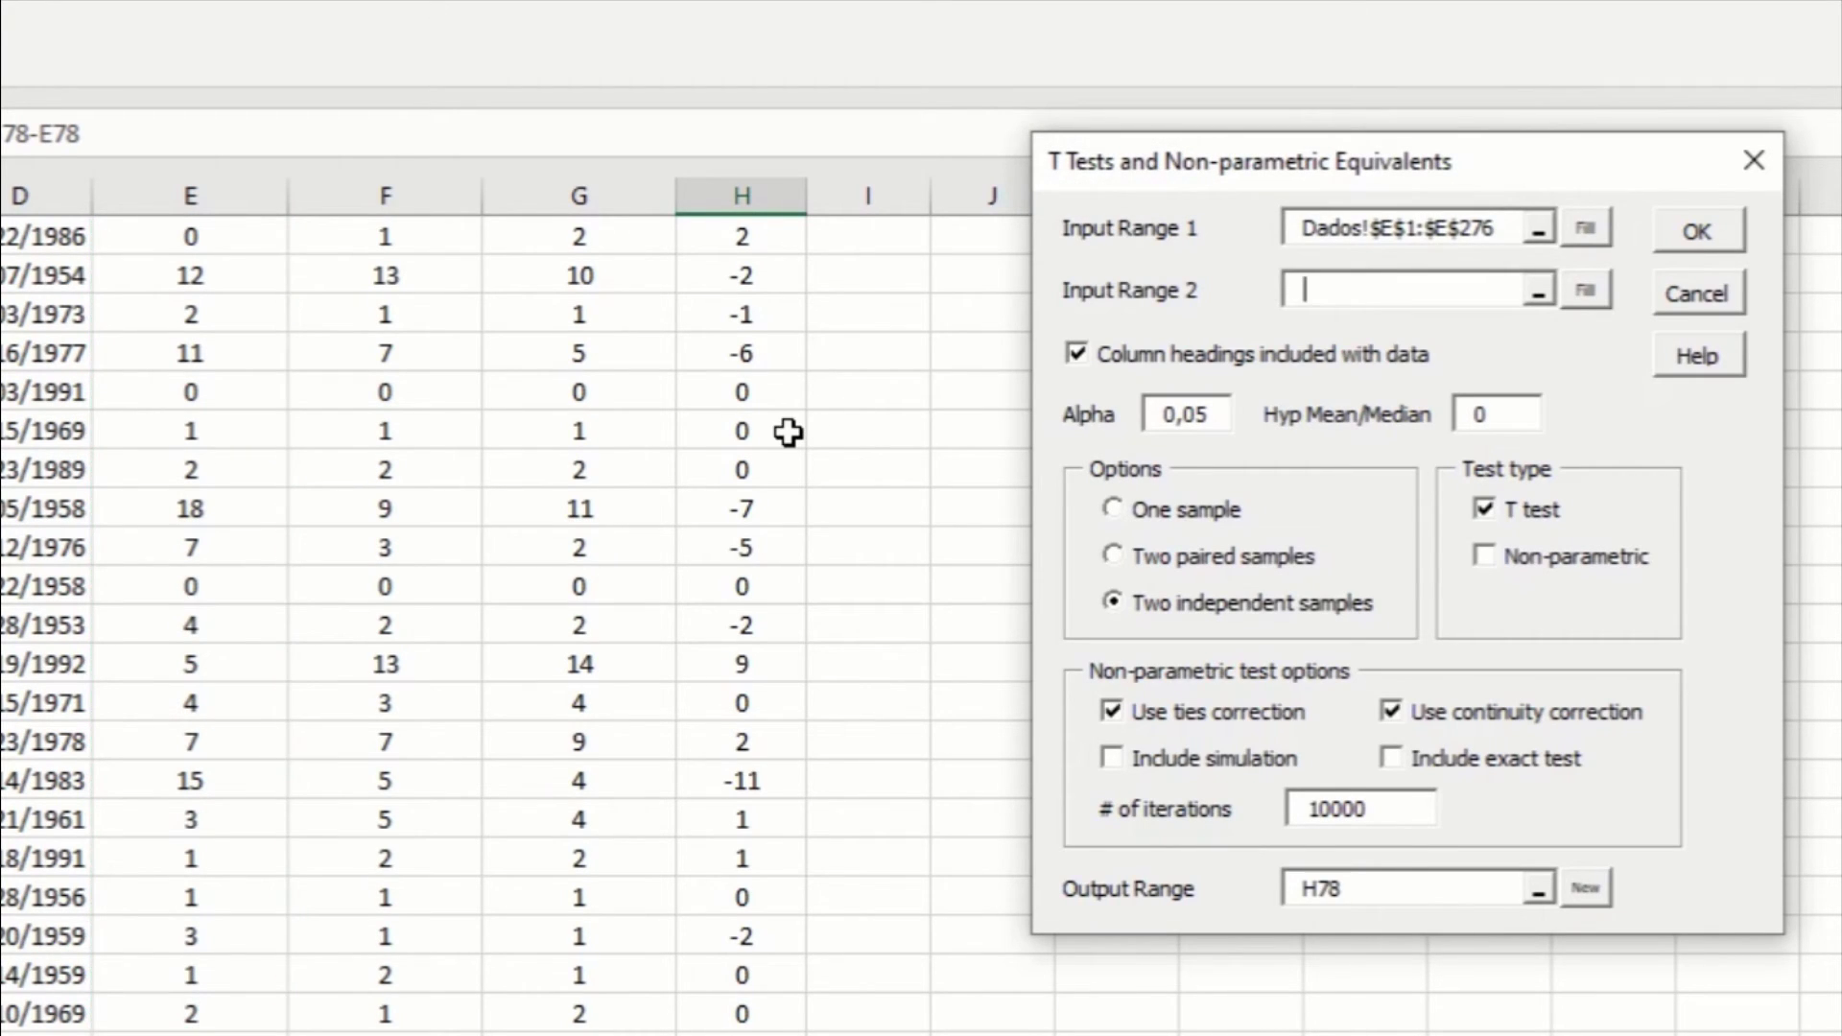
pyautogui.scroll(-5, 788, 433)
pyautogui.scroll(-5, 788, 432)
pyautogui.scroll(-5, 788, 433)
pyautogui.scroll(-3, 788, 433)
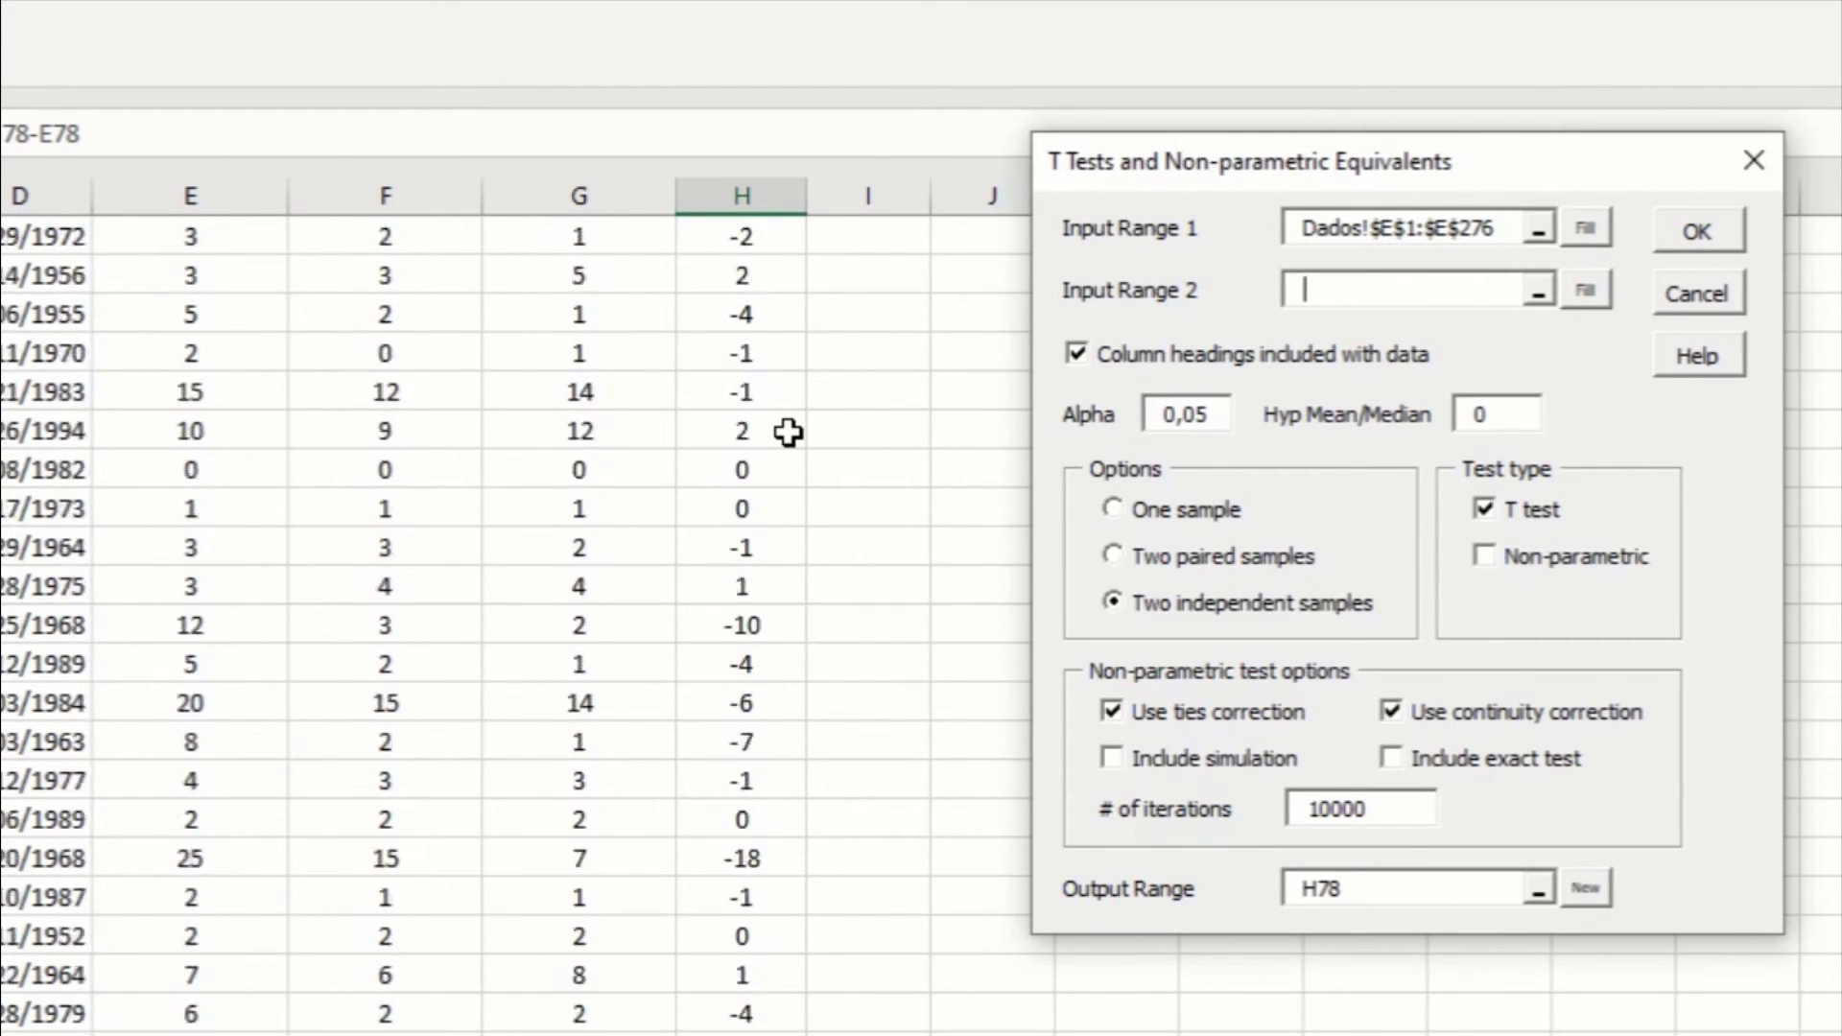
pyautogui.scroll(-3, 787, 433)
pyautogui.scroll(-3, 788, 433)
pyautogui.scroll(-3, 788, 433)
pyautogui.scroll(8, 788, 433)
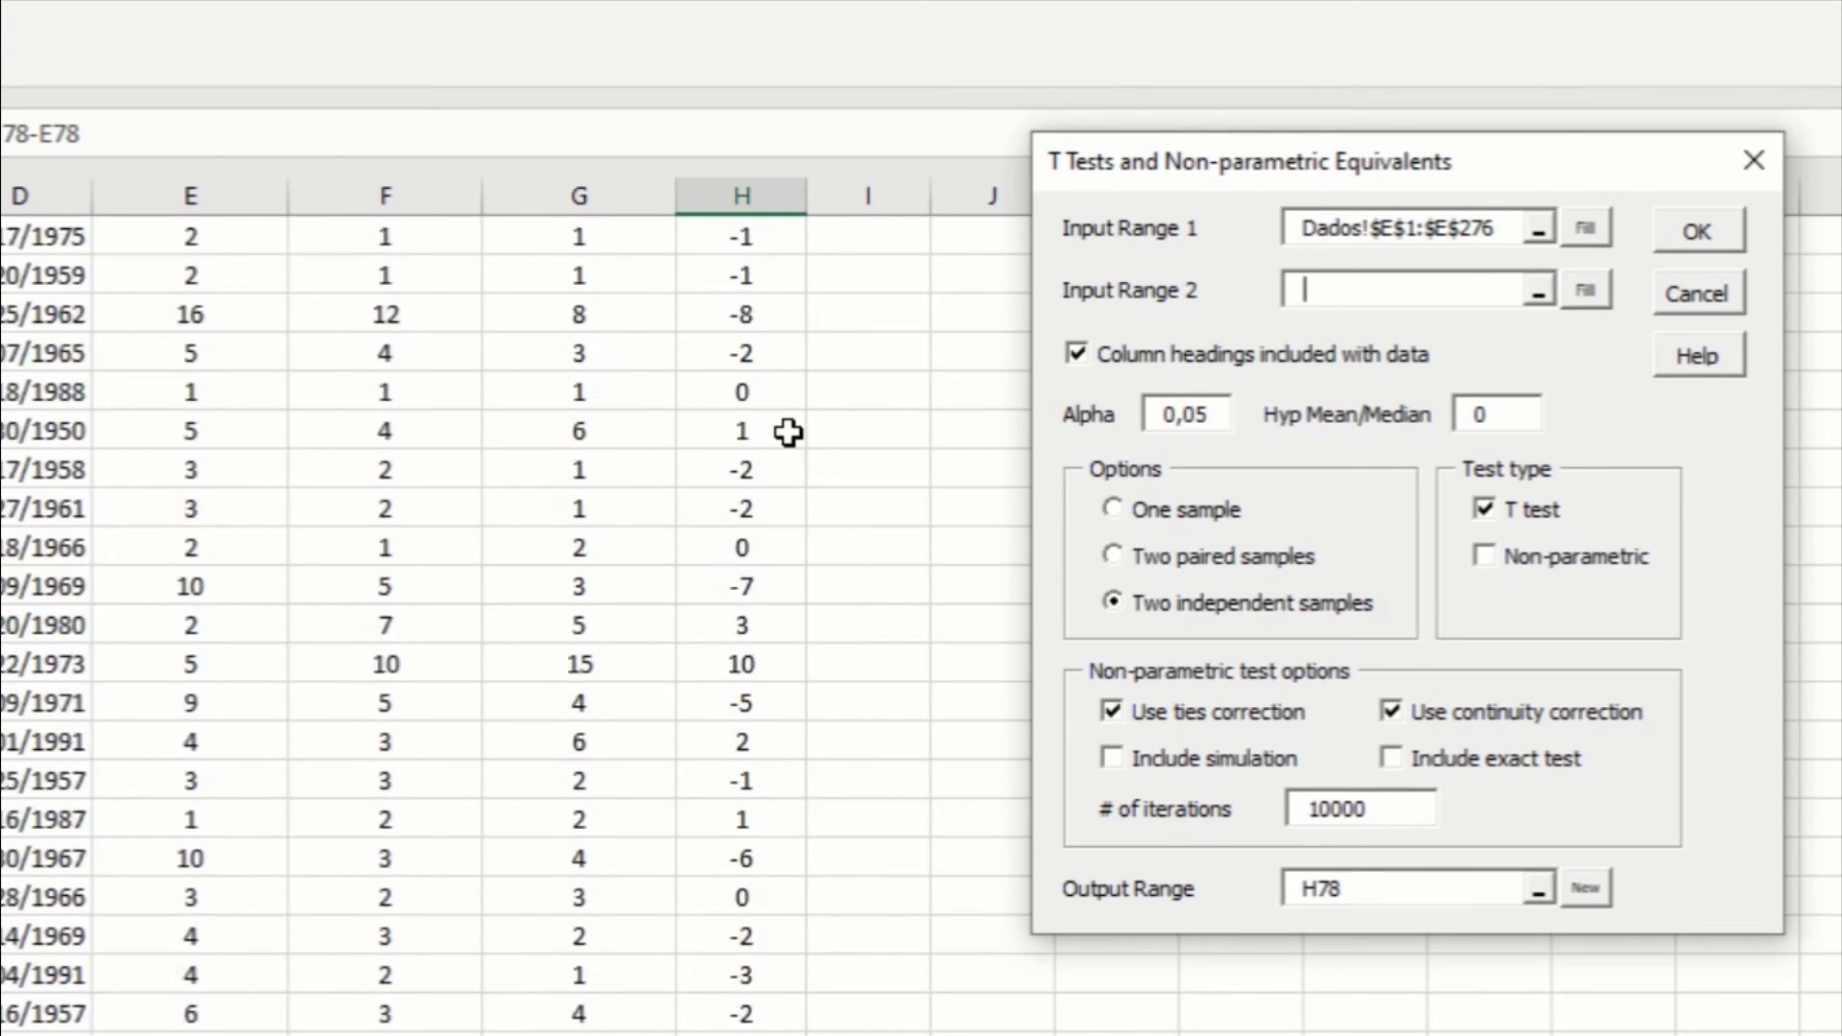
pyautogui.scroll(8, 729, 662)
pyautogui.scroll(7, 728, 662)
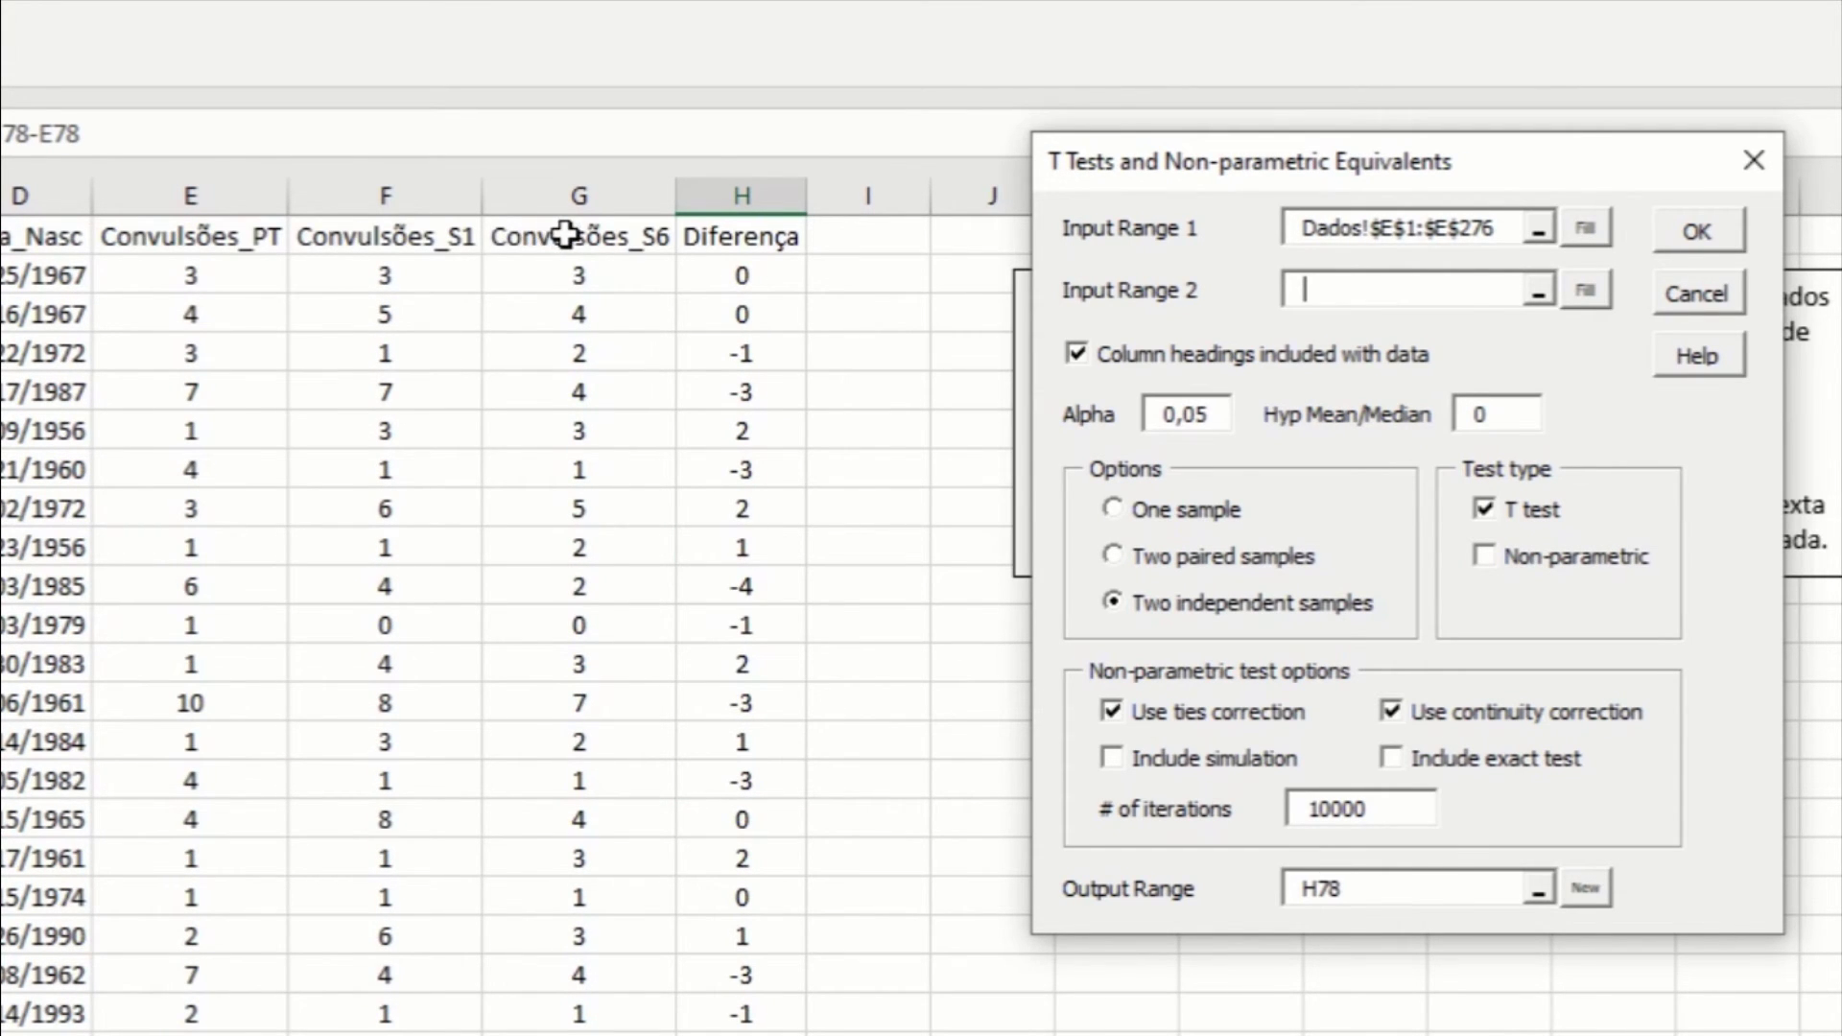
pyautogui.moveTo(567, 235); pyautogui.dragTo(579, 1027)
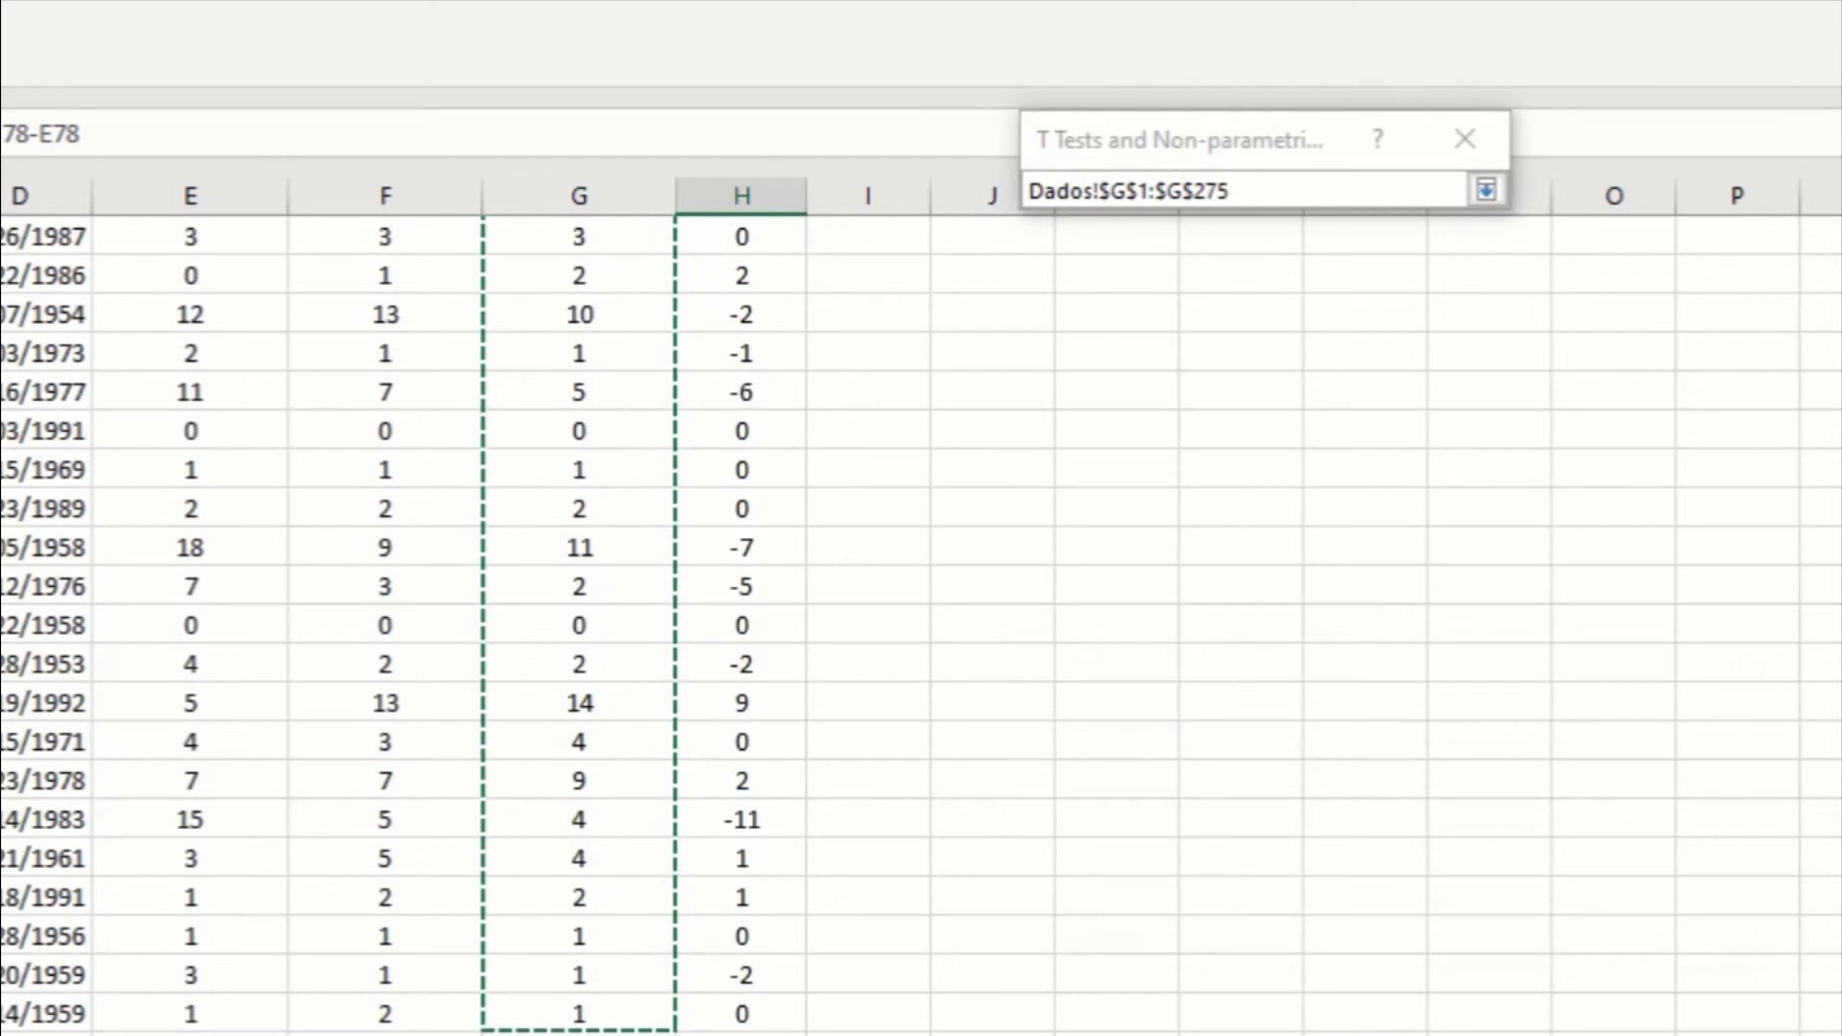
pyautogui.moveTo(579, 1027); pyautogui.dragTo(597, 1013)
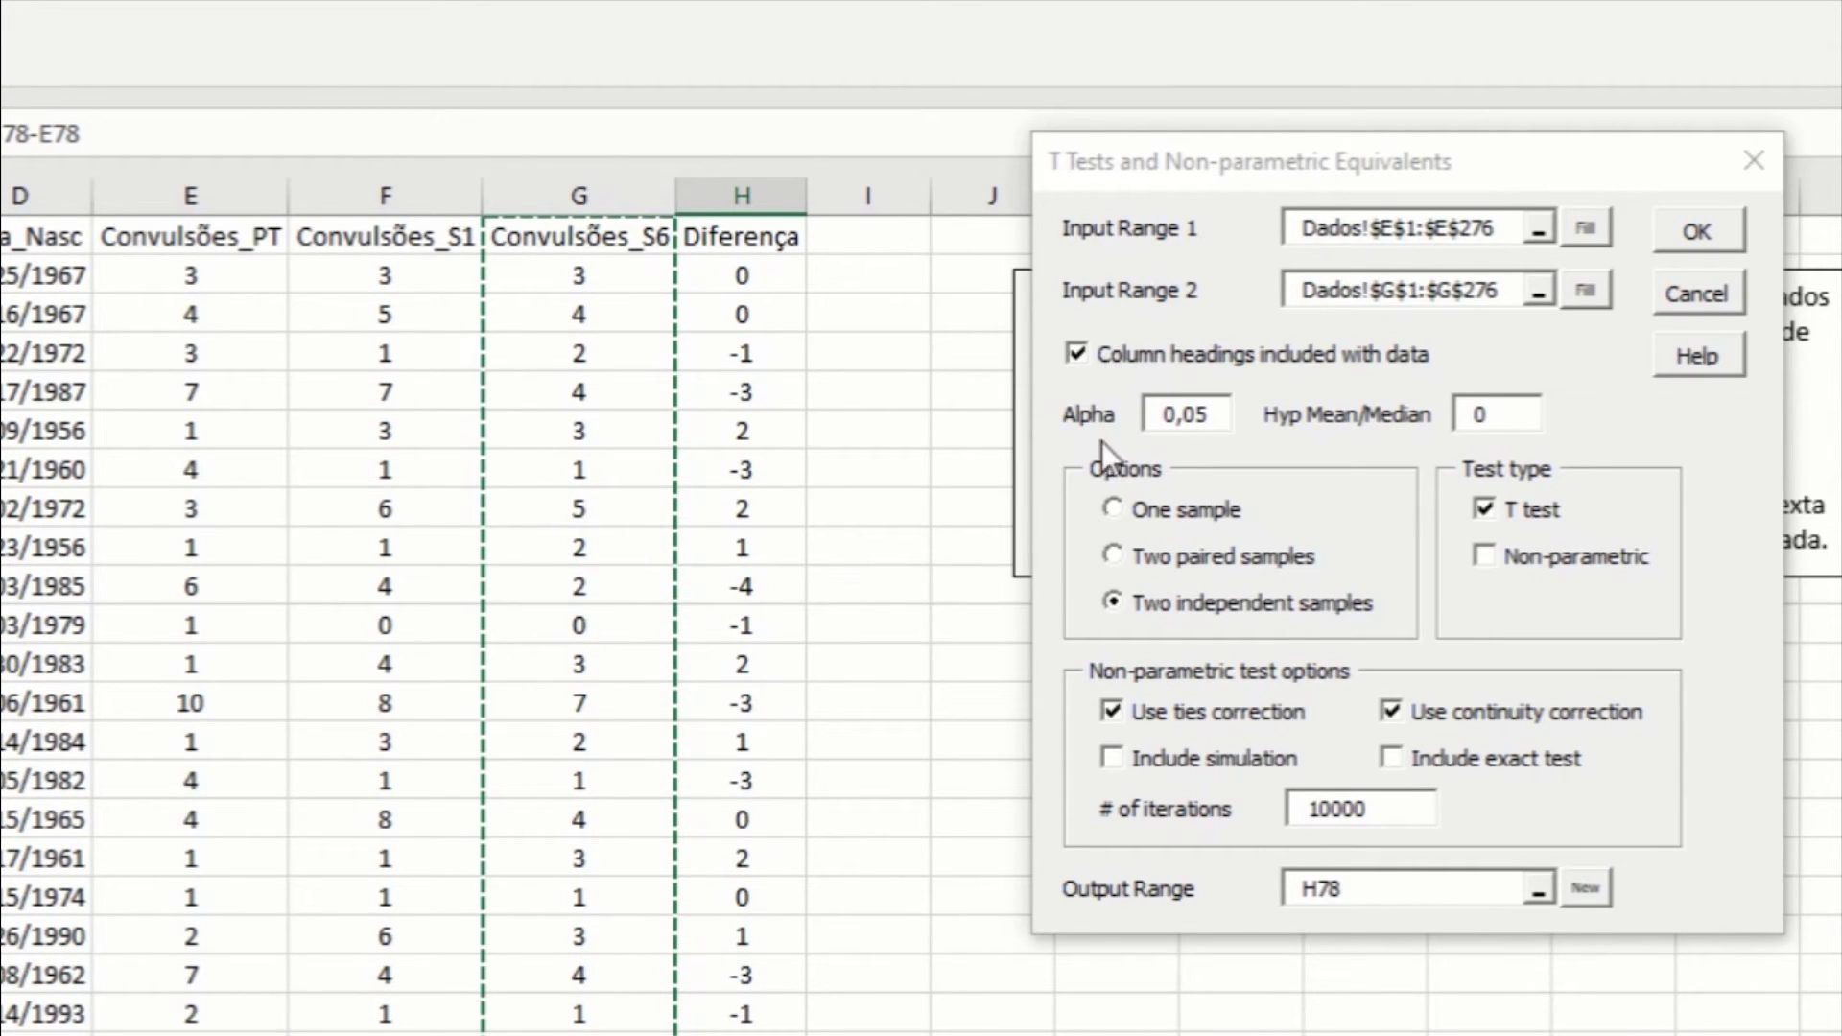
# Choose two paired samples, non-parametric test only, with output to a new sheet.
pyautogui.click(1114, 555)
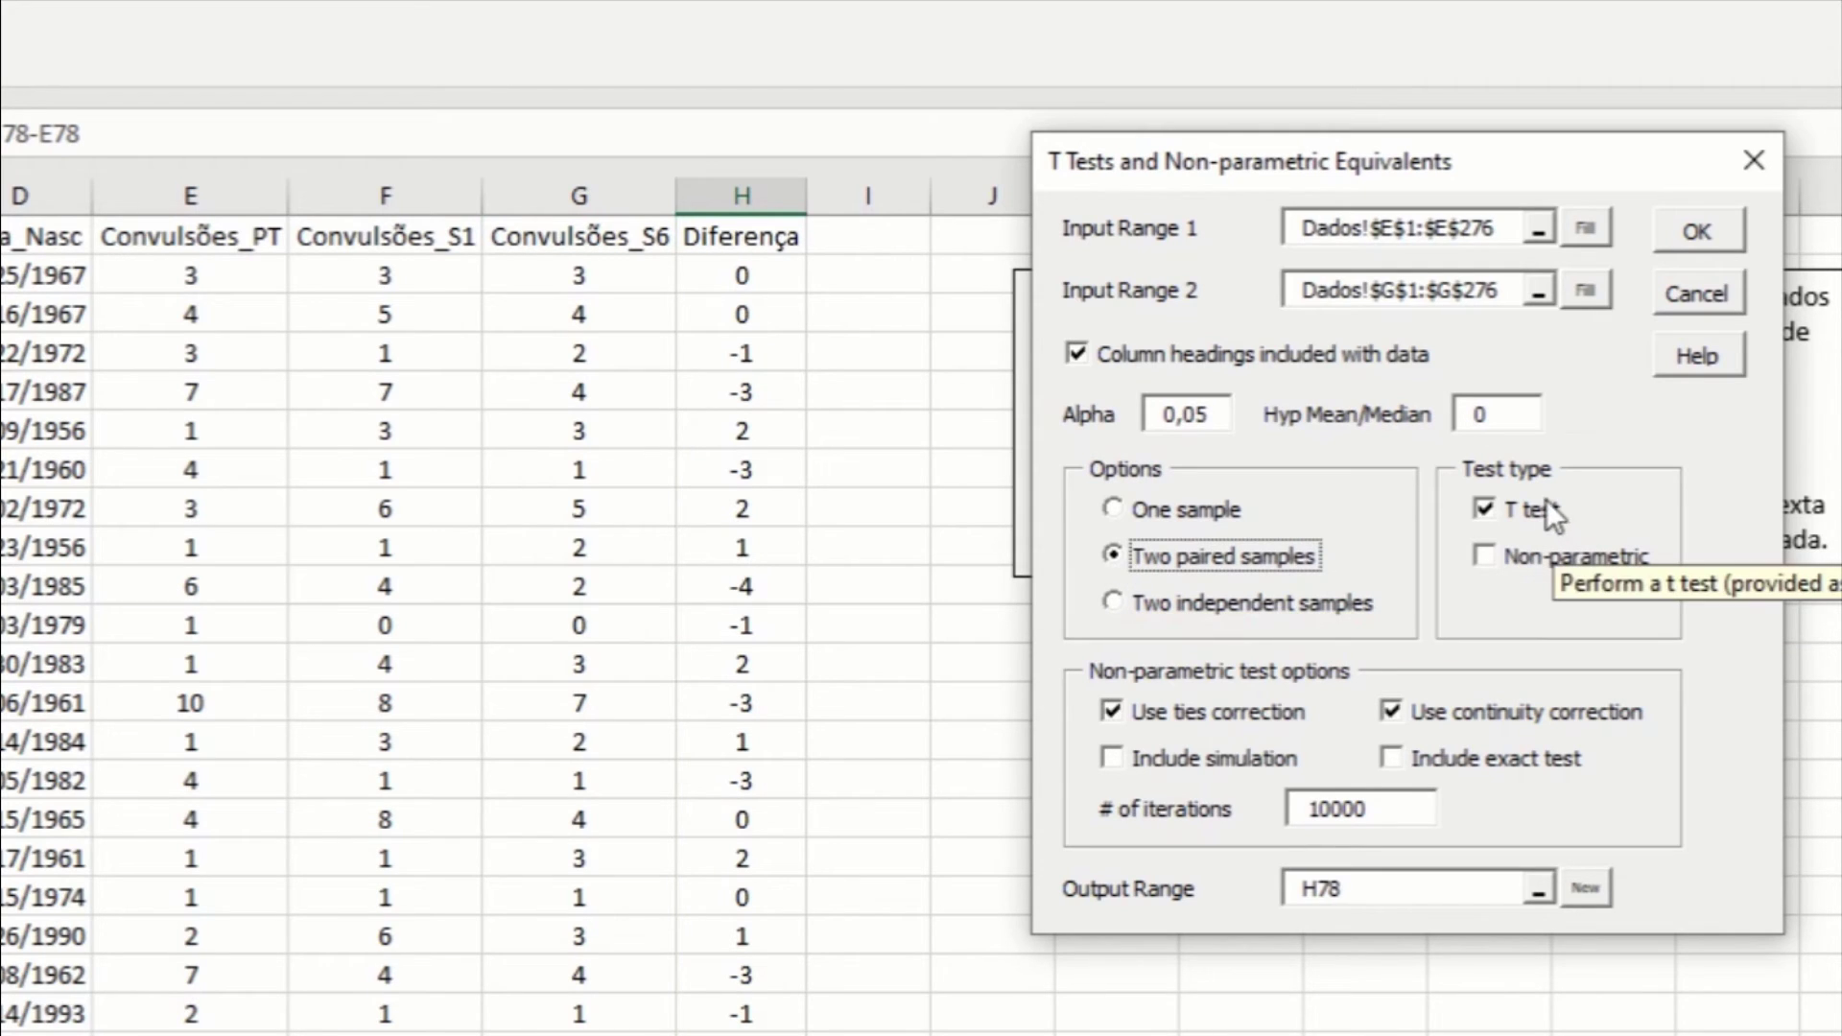
pyautogui.click(1482, 509)
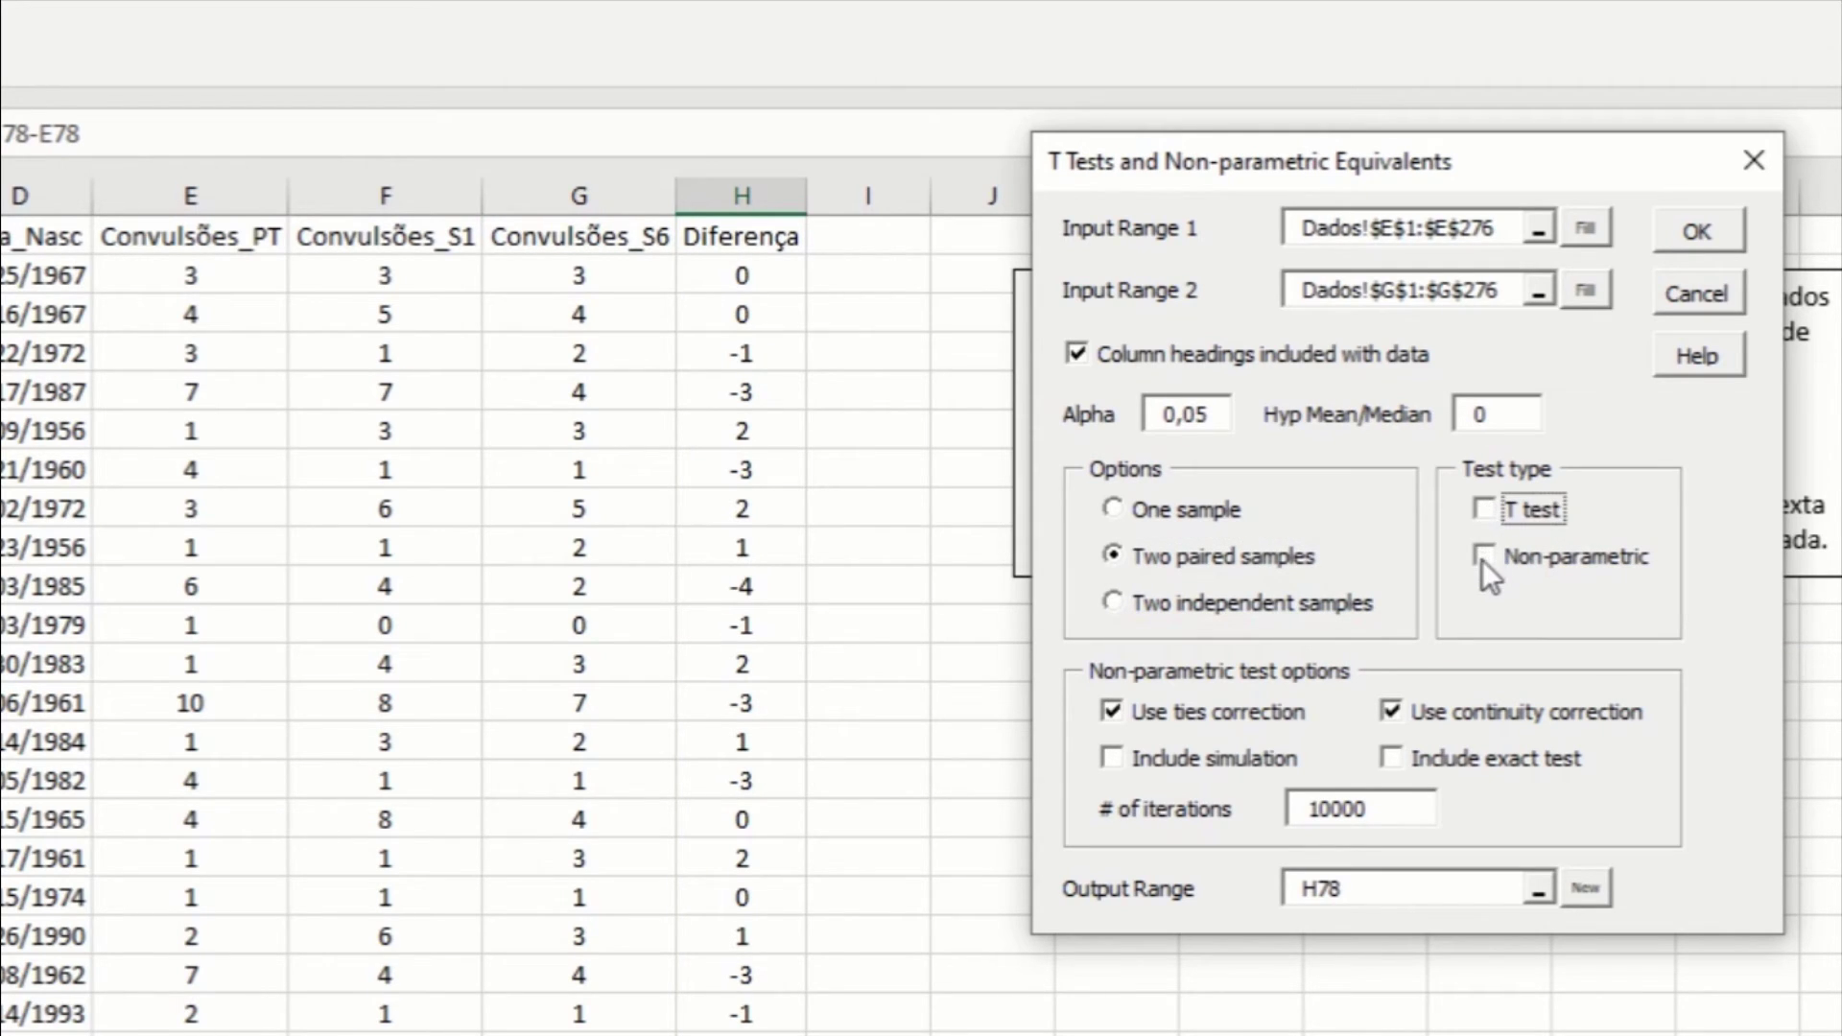
pyautogui.click(1482, 561)
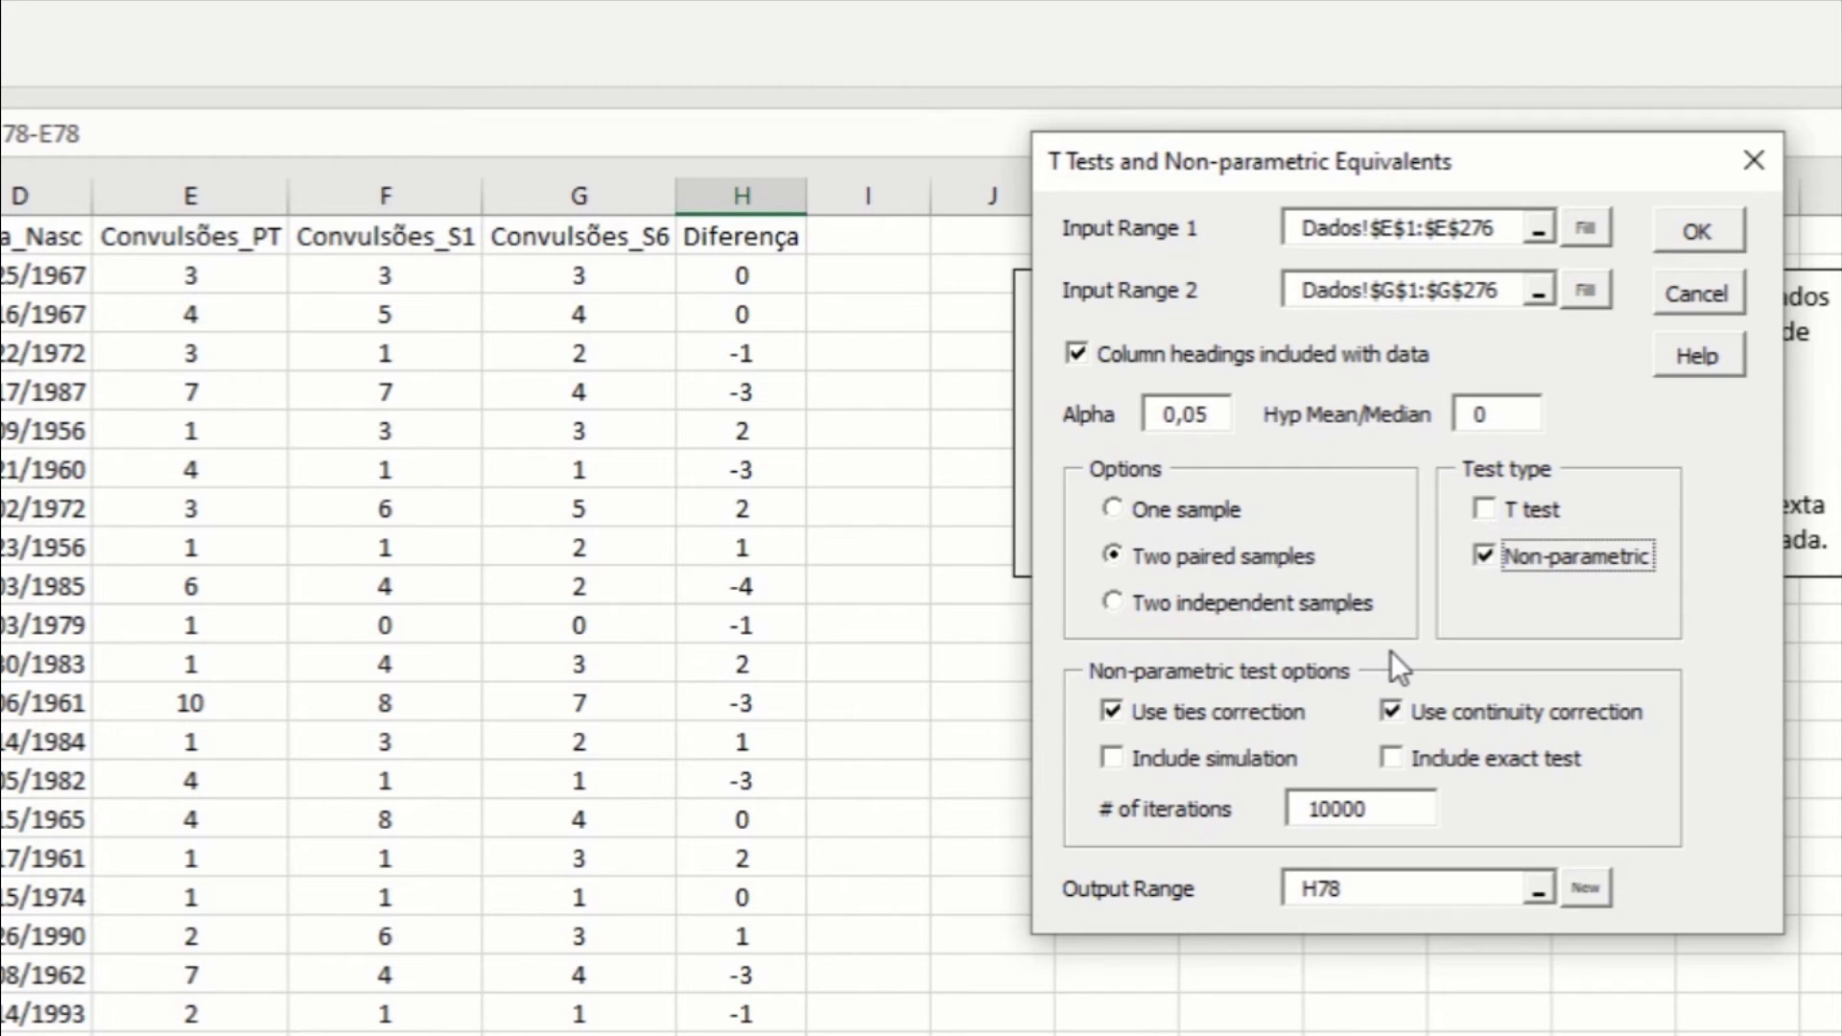
pyautogui.click(1588, 893)
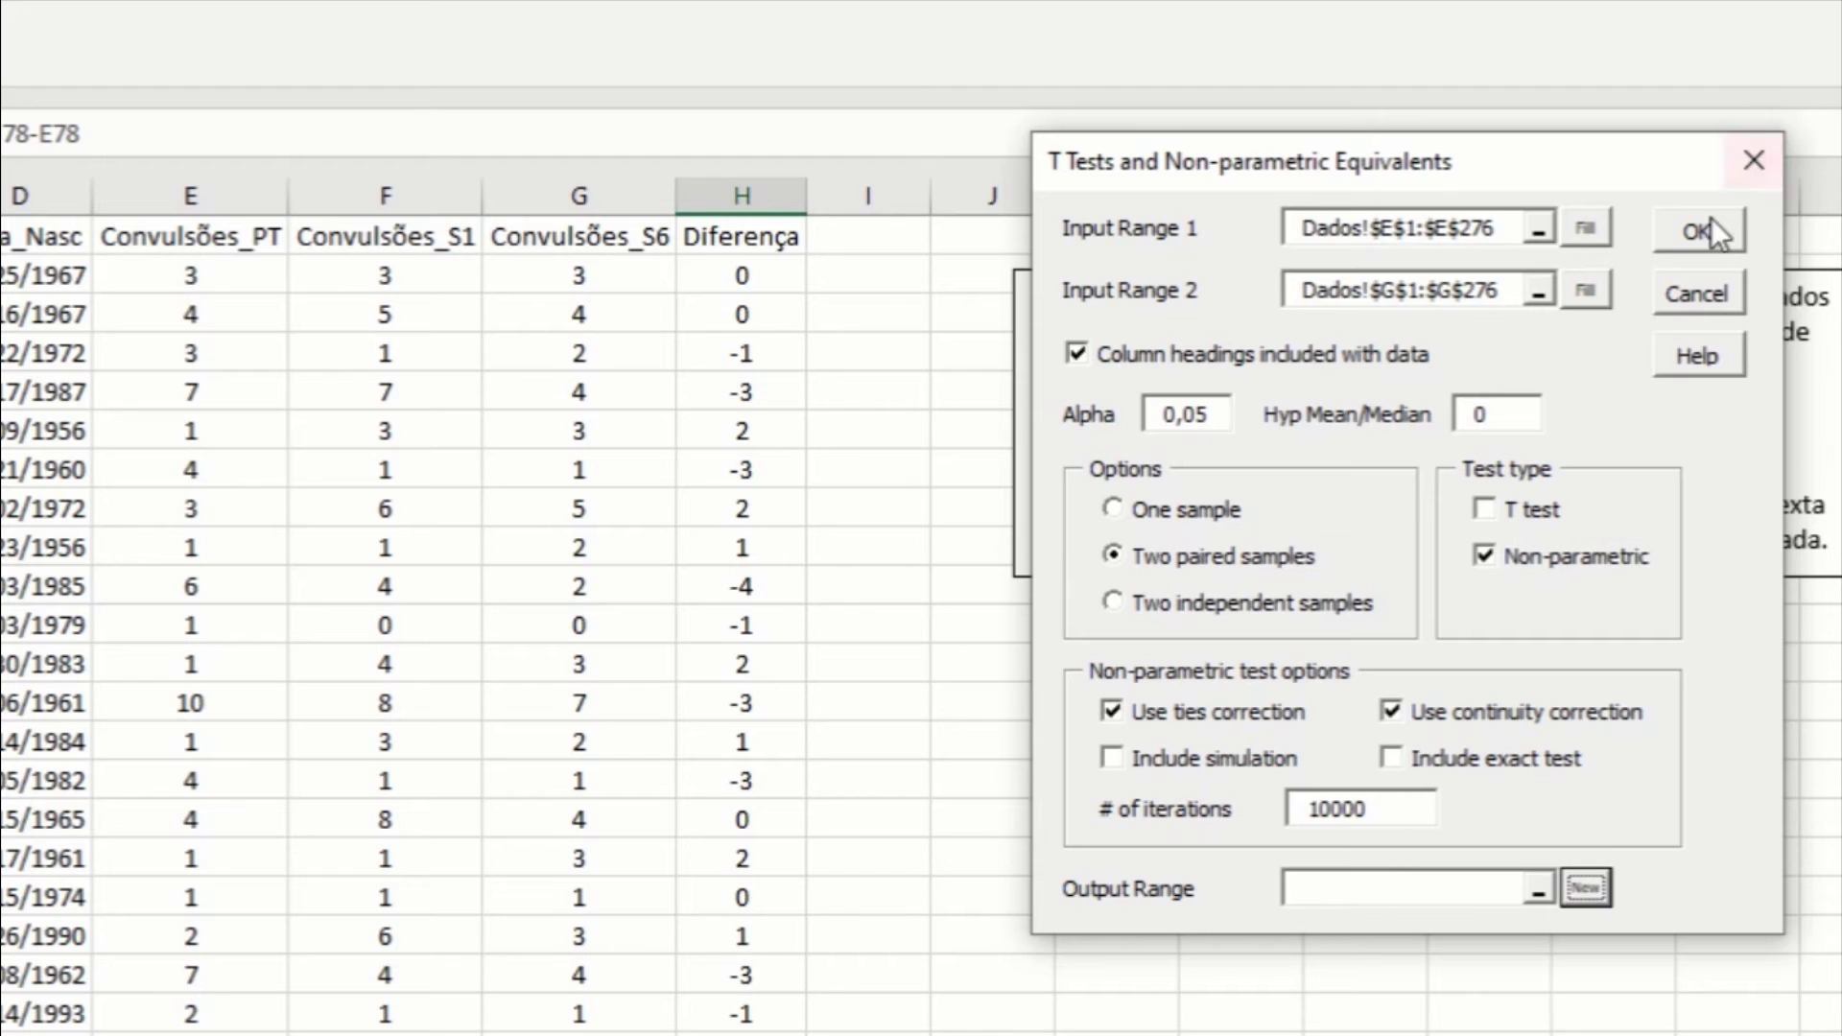
# Run the Wilcoxon signed-rank test and review the sample headers and their two medians.
pyautogui.click(1696, 239)
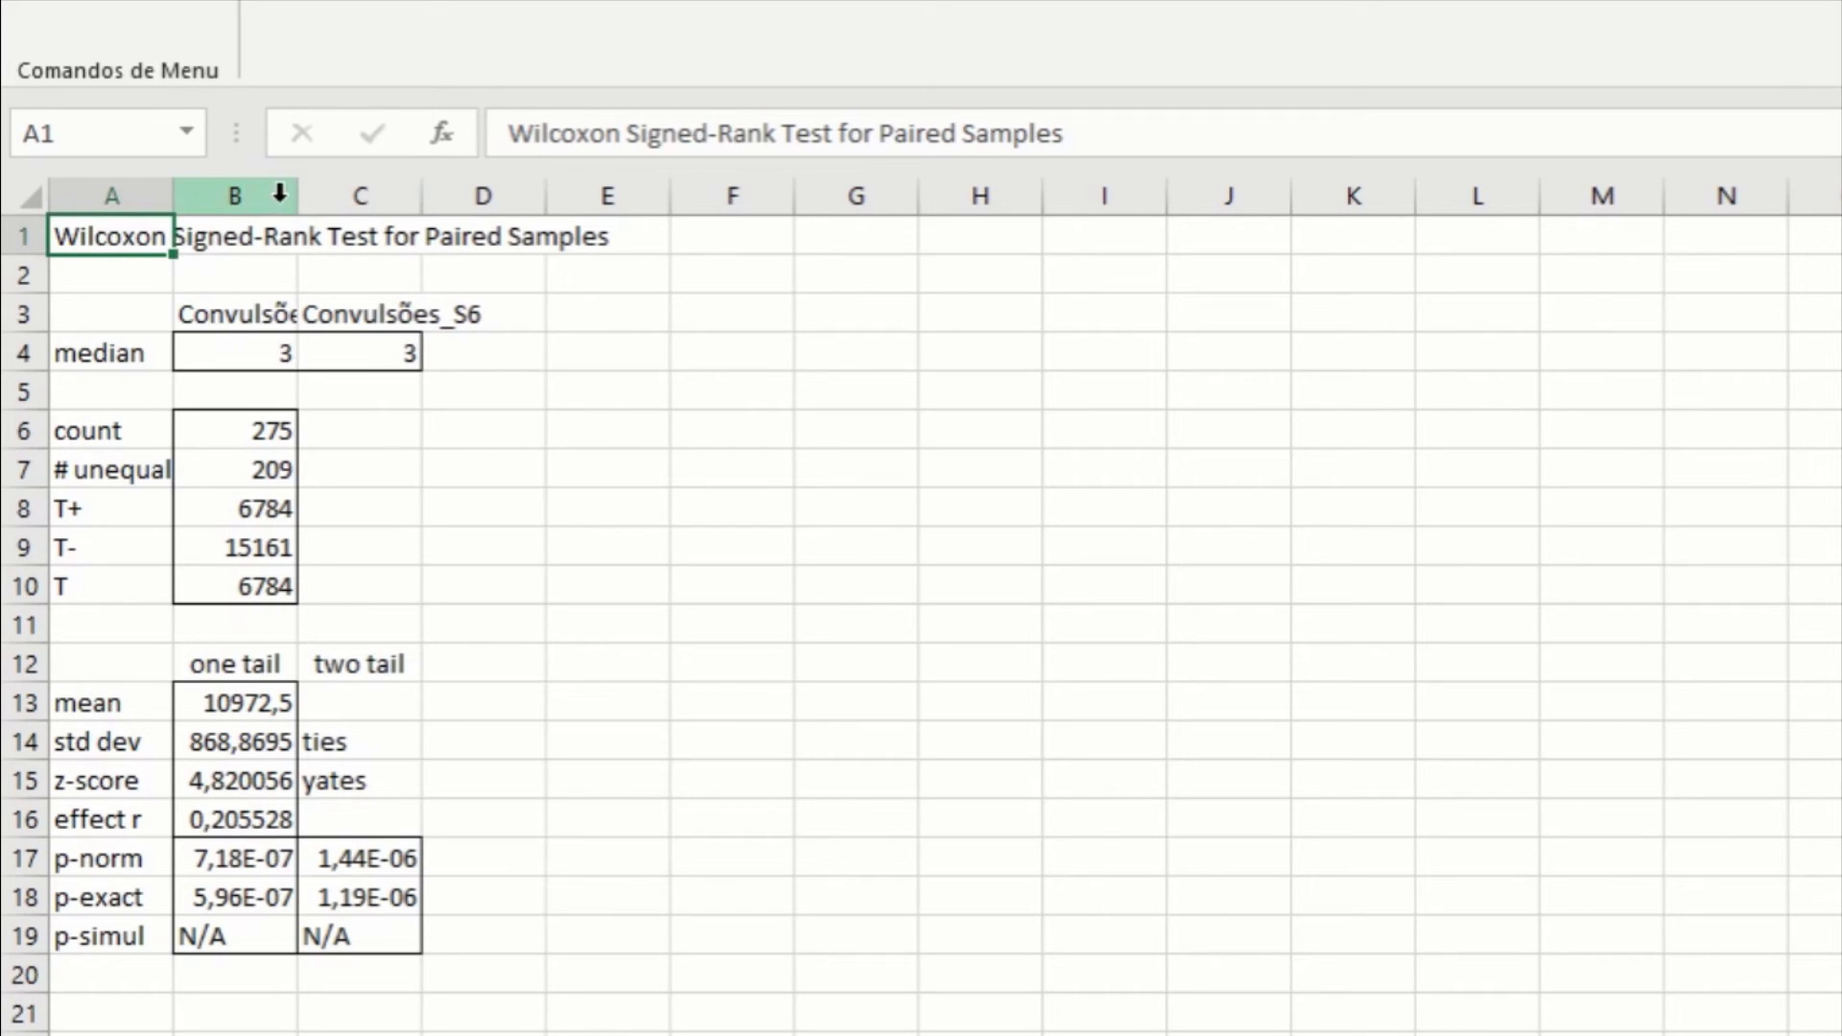
pyautogui.click(247, 307)
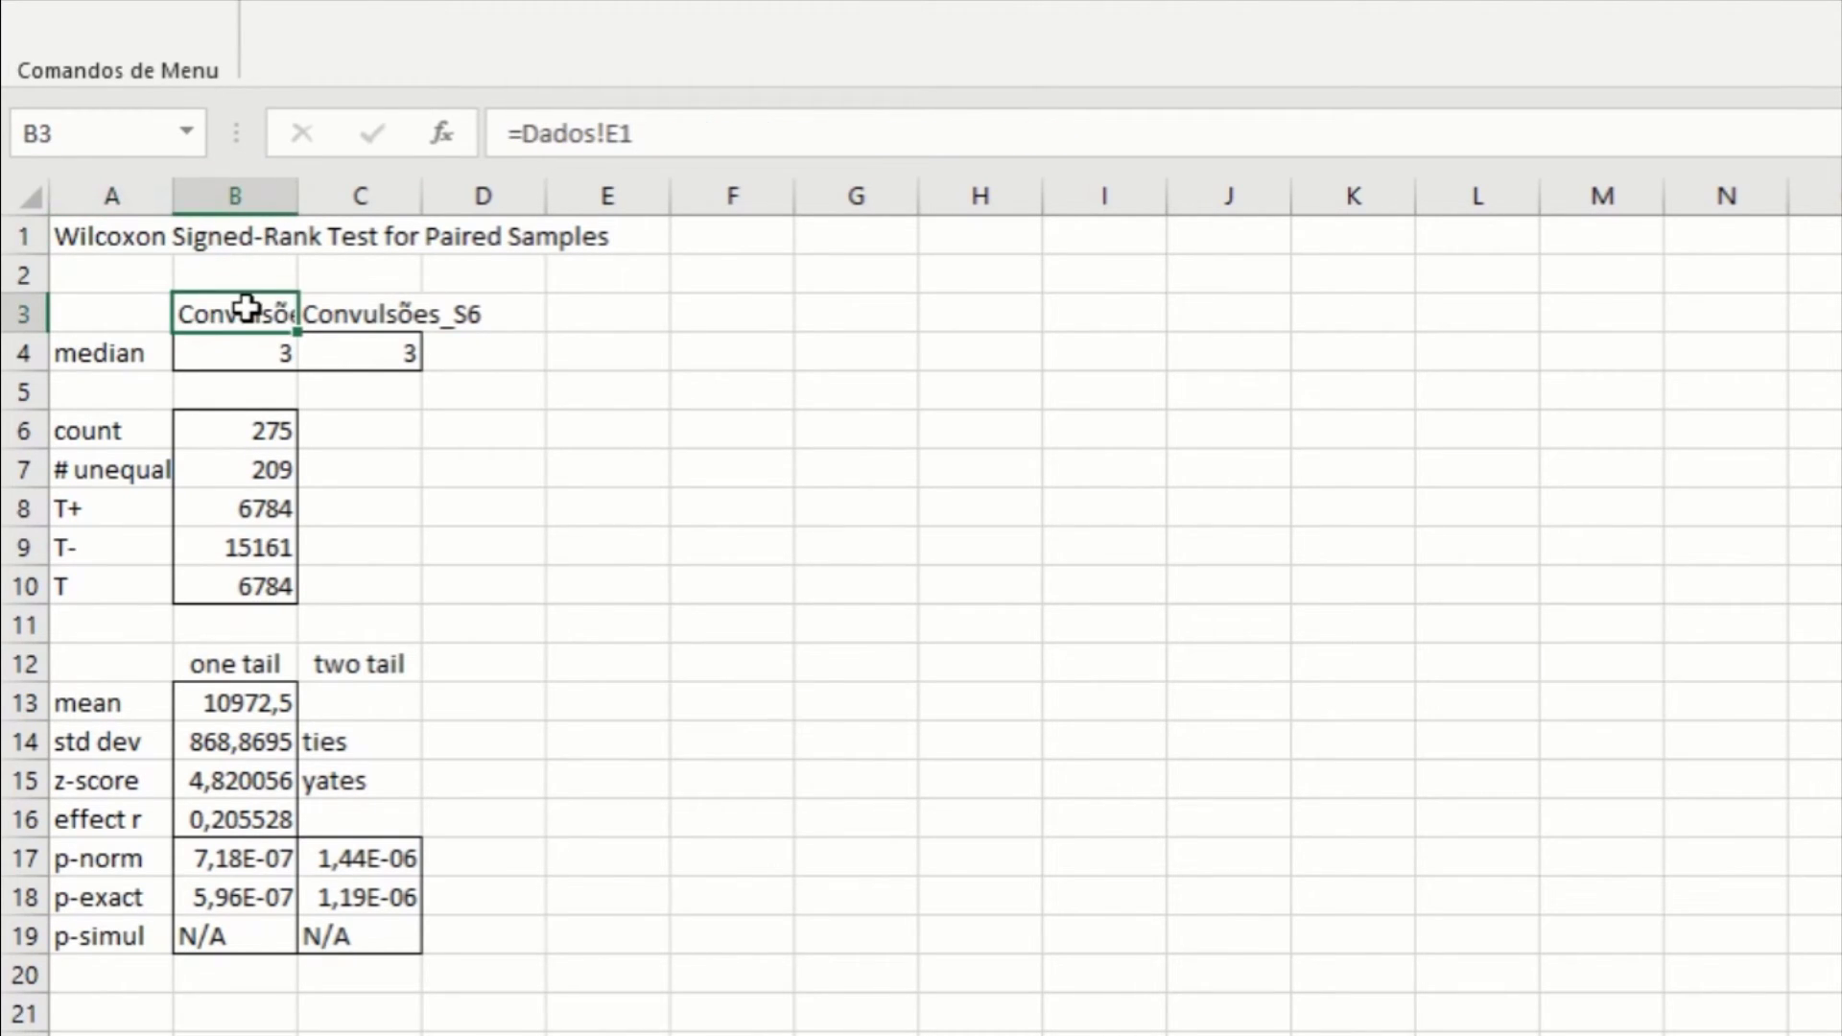
pyautogui.click(459, 316)
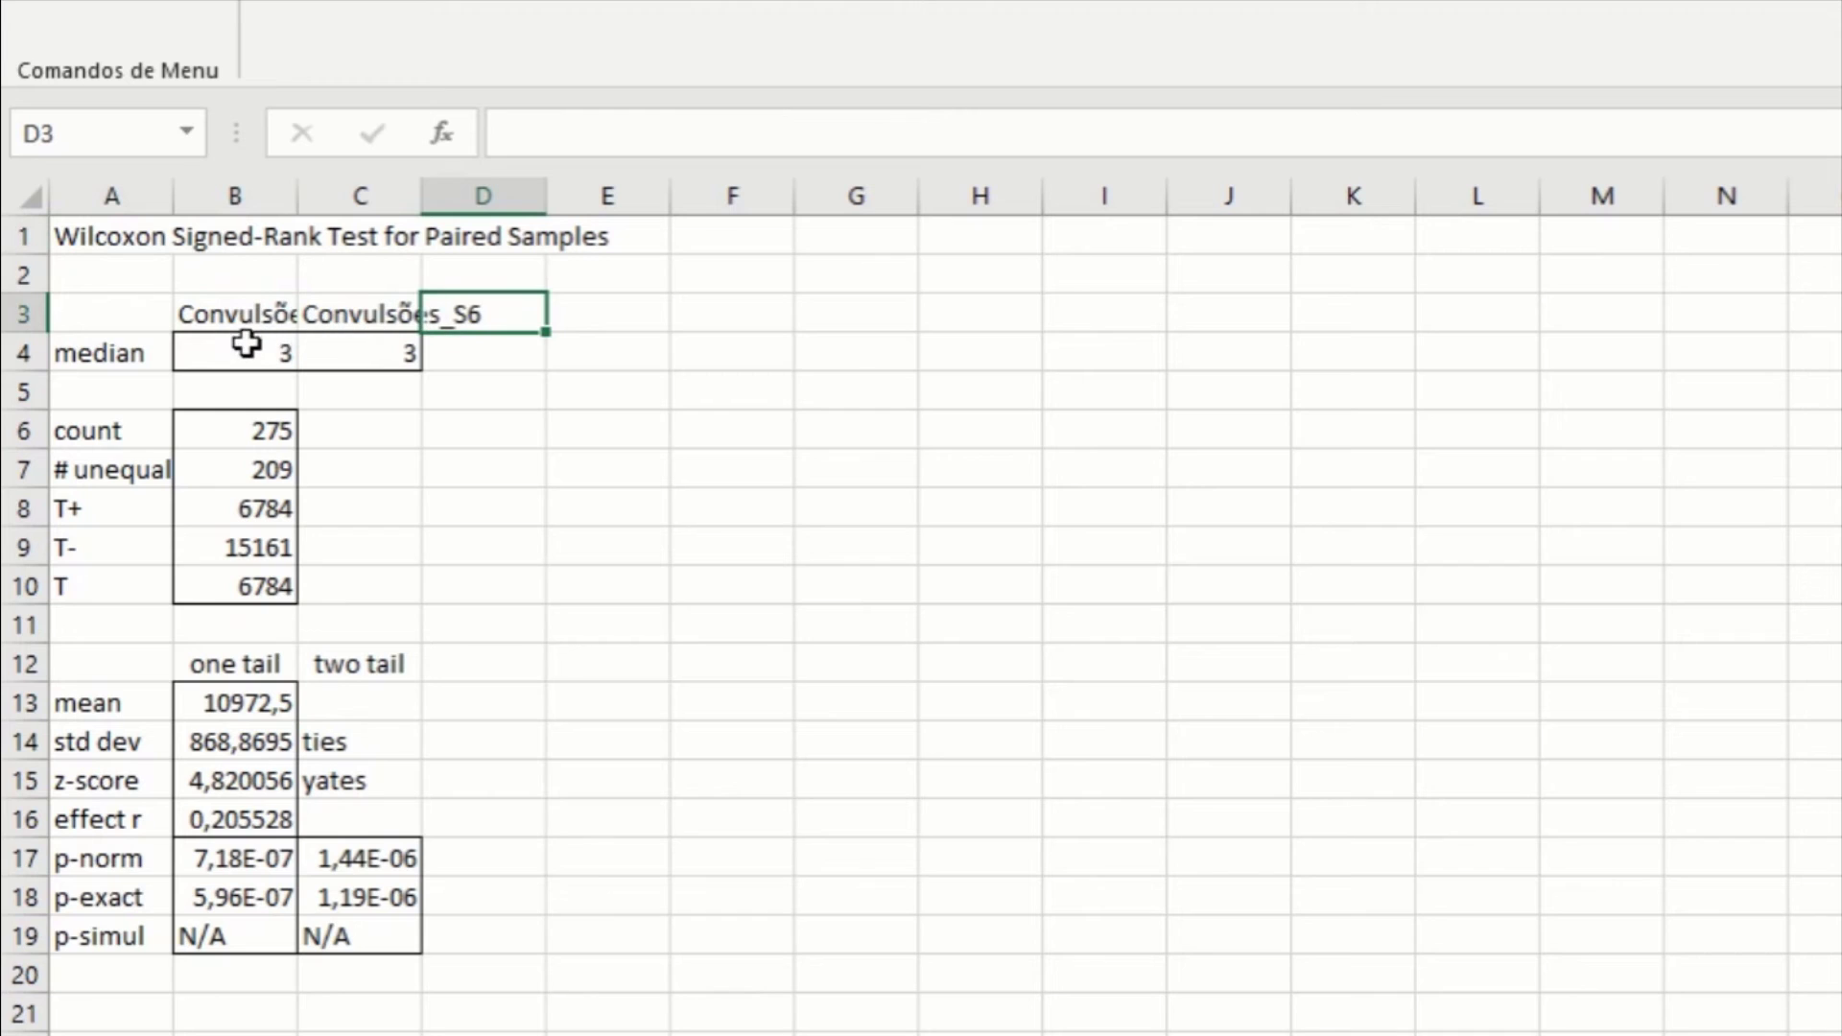
pyautogui.moveTo(248, 343); pyautogui.dragTo(362, 351)
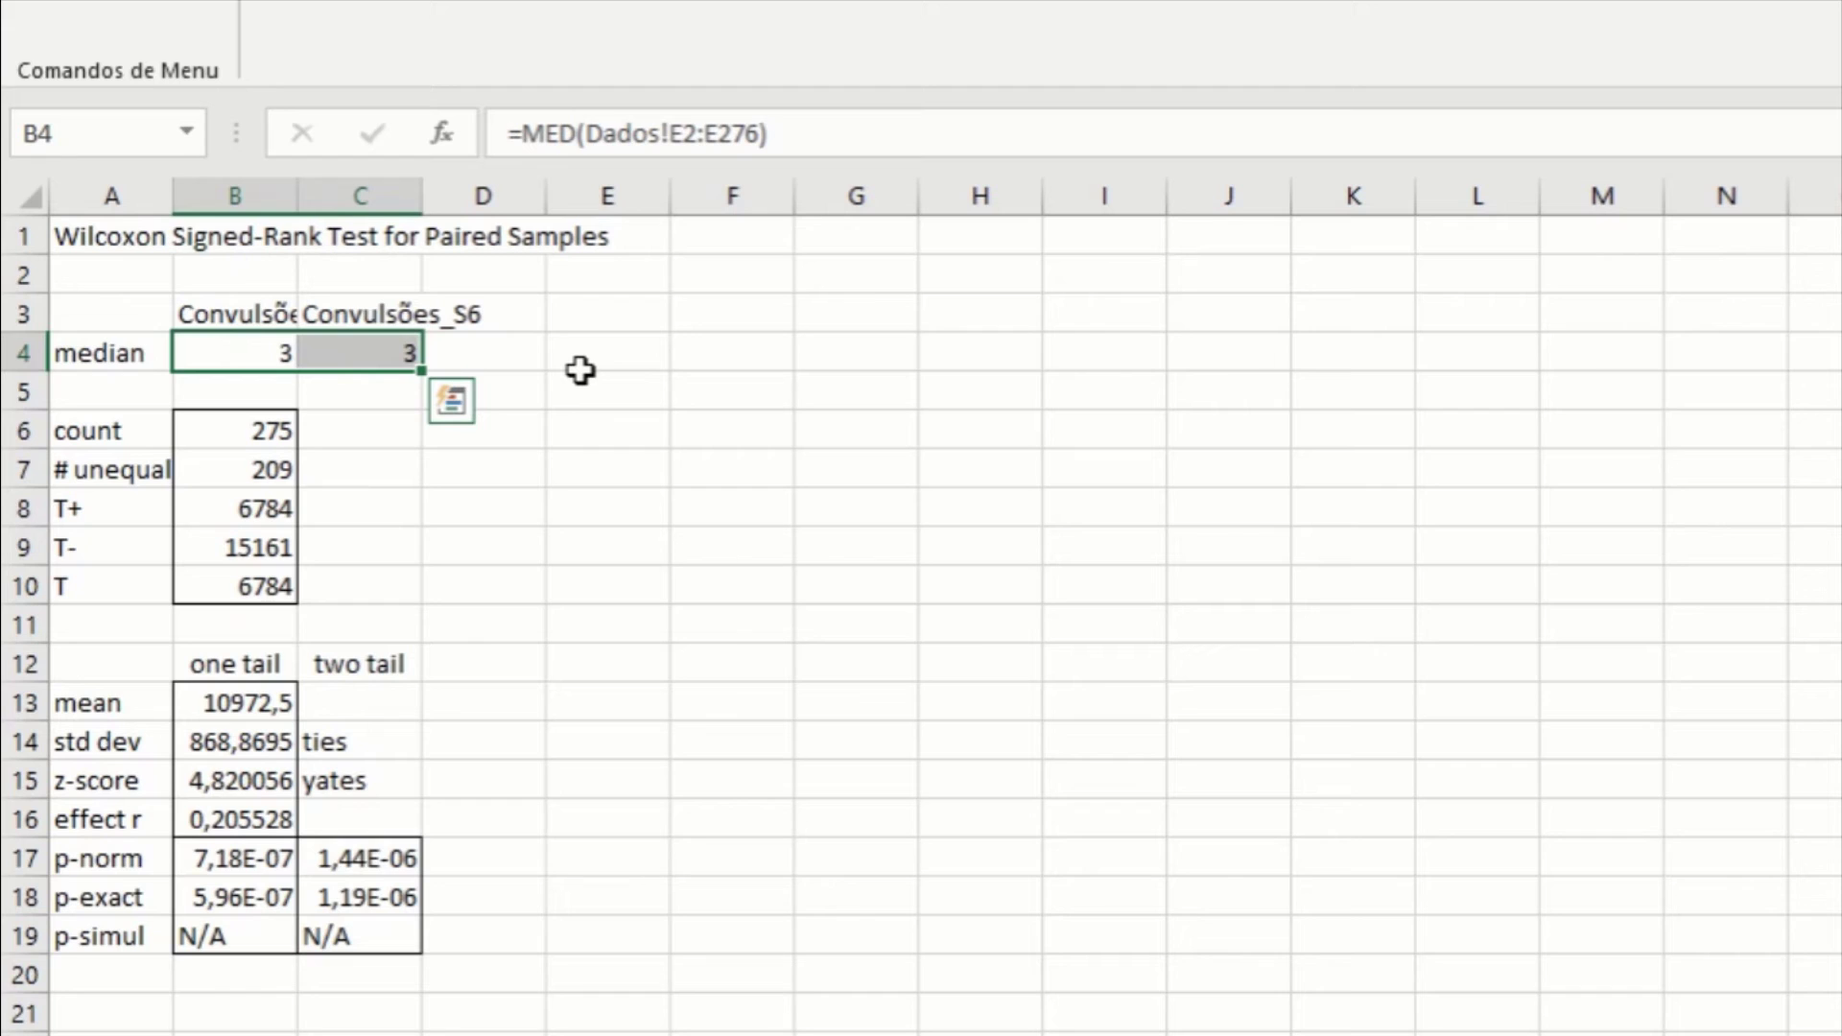
# Inspect the count, unequal-pairs and rank-sum formulas, then select the z-score row.
pyautogui.moveTo(233, 427); pyautogui.dragTo(237, 586)
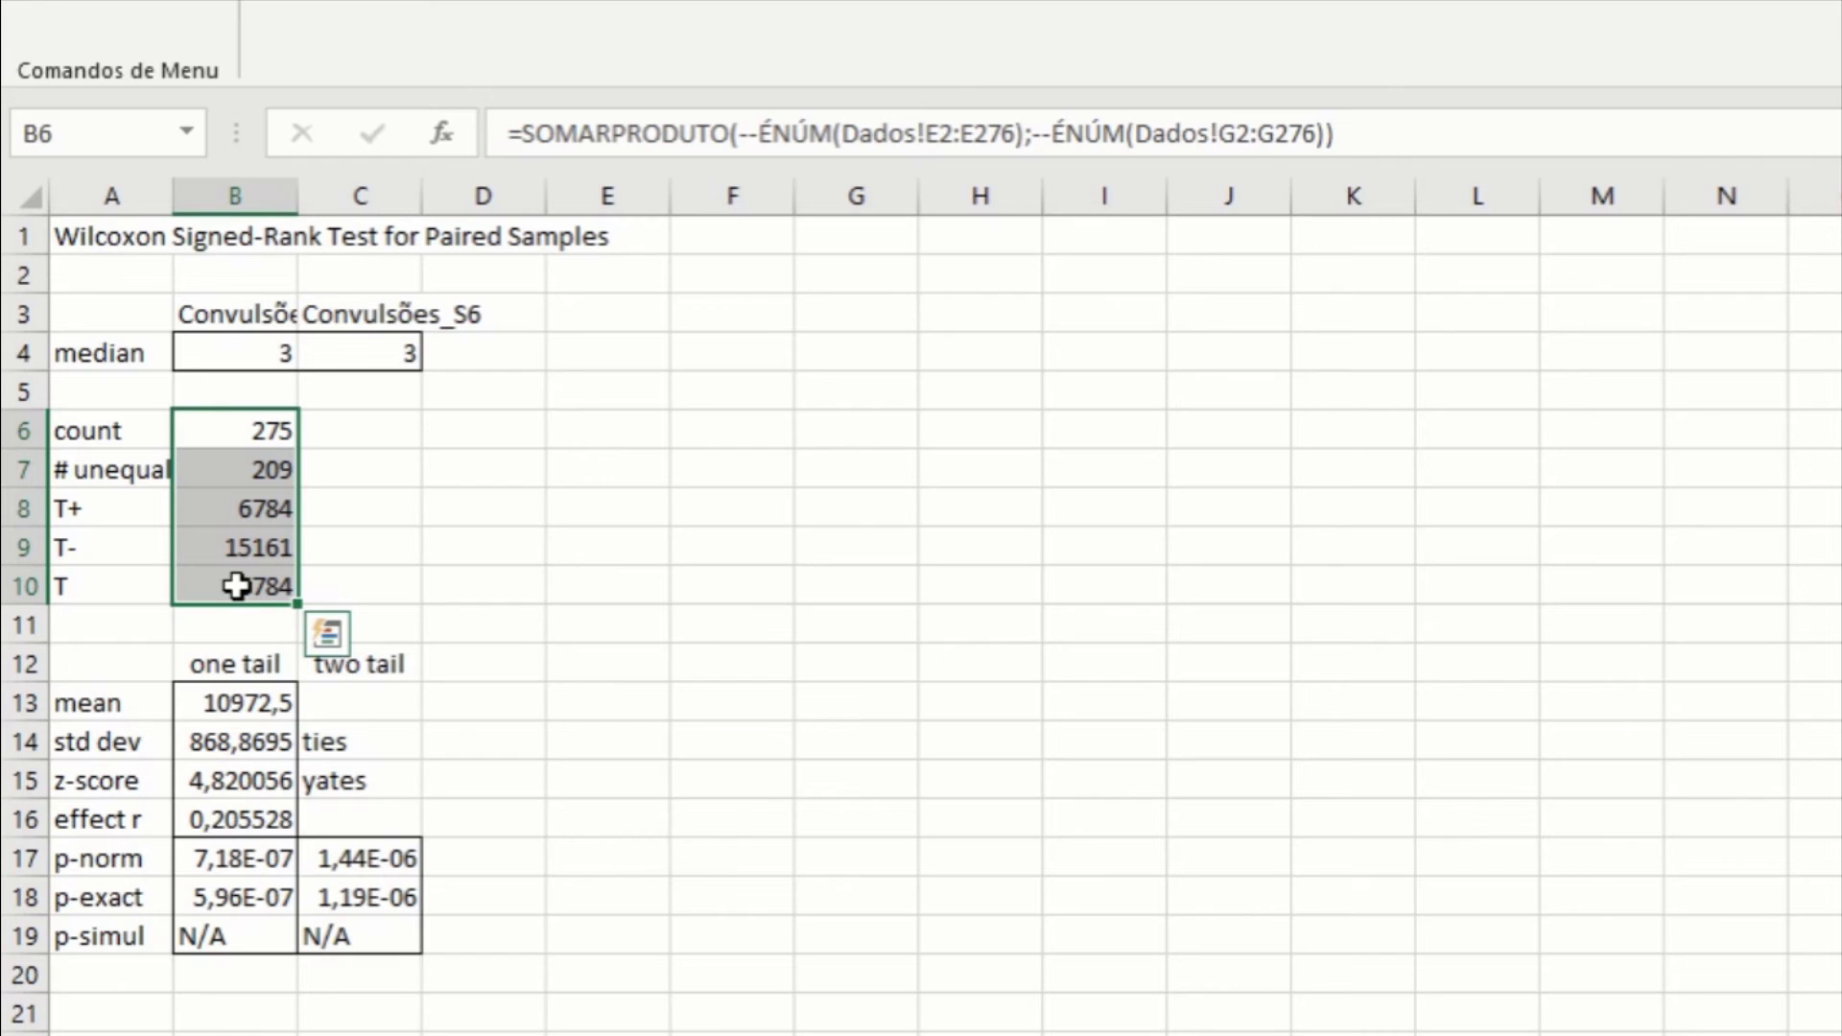
pyautogui.click(252, 436)
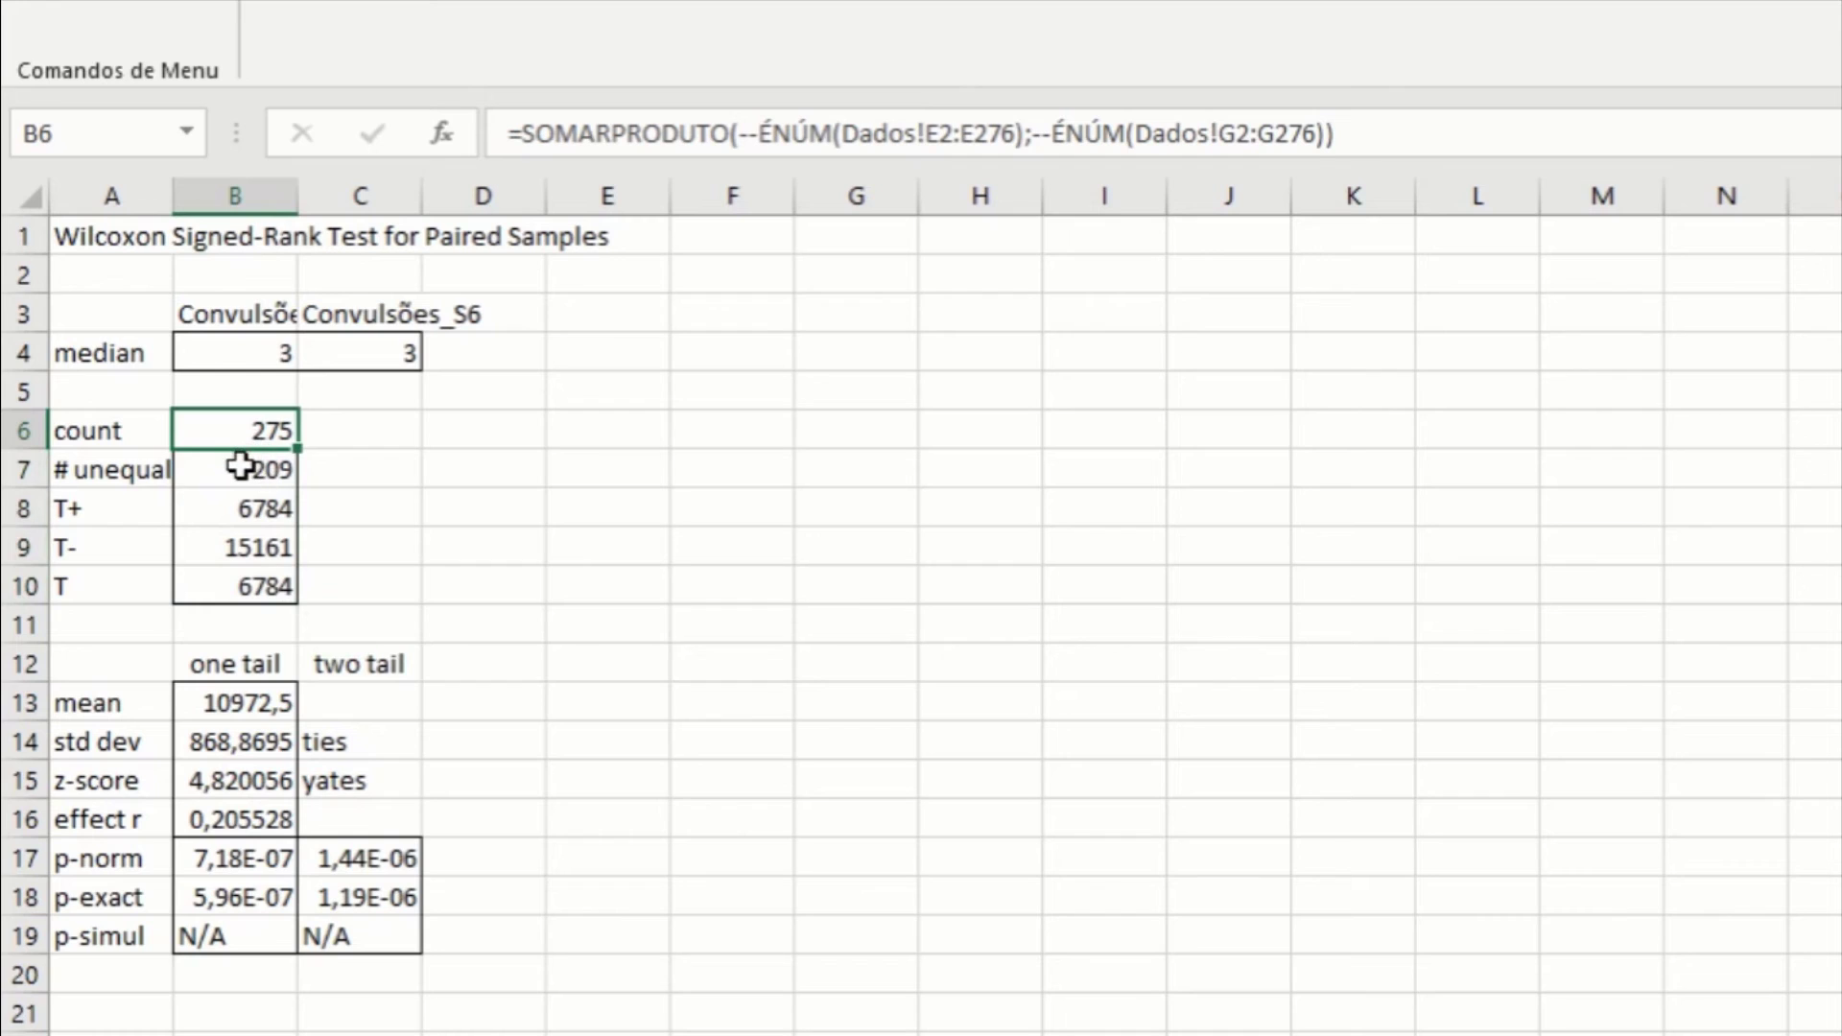
pyautogui.click(240, 467)
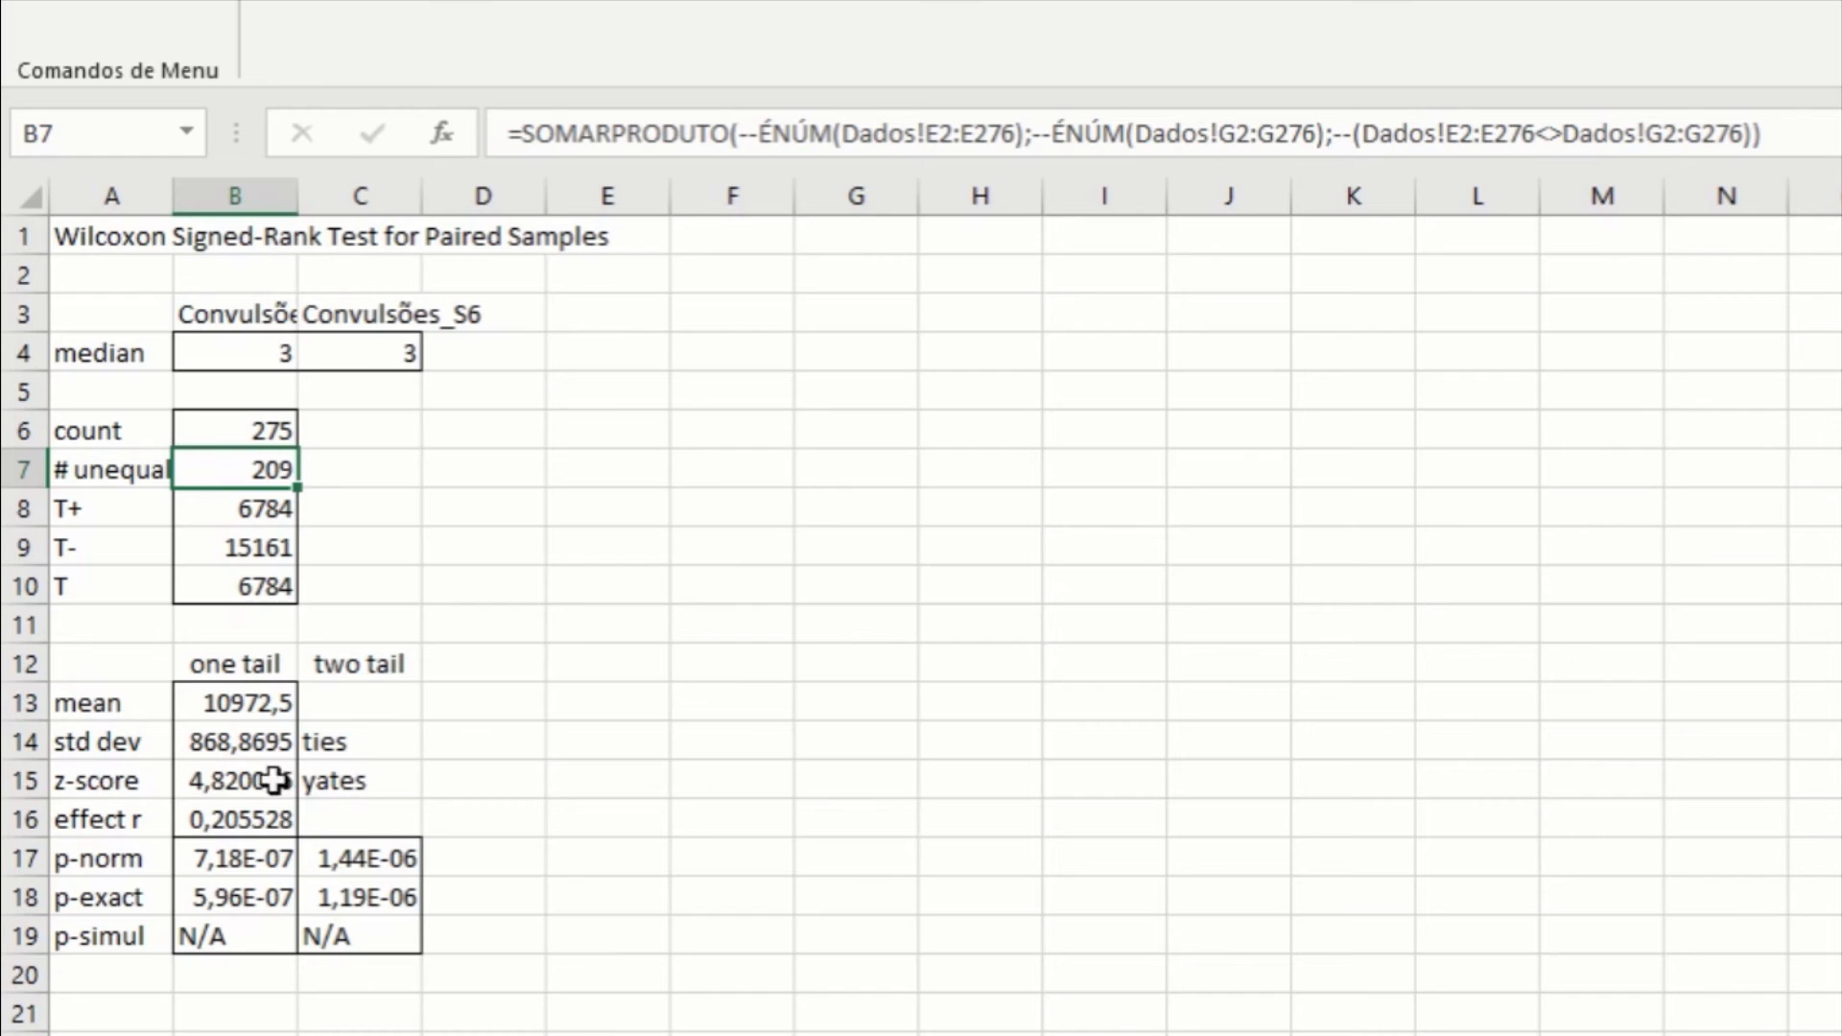
pyautogui.moveTo(135, 782); pyautogui.dragTo(225, 772)
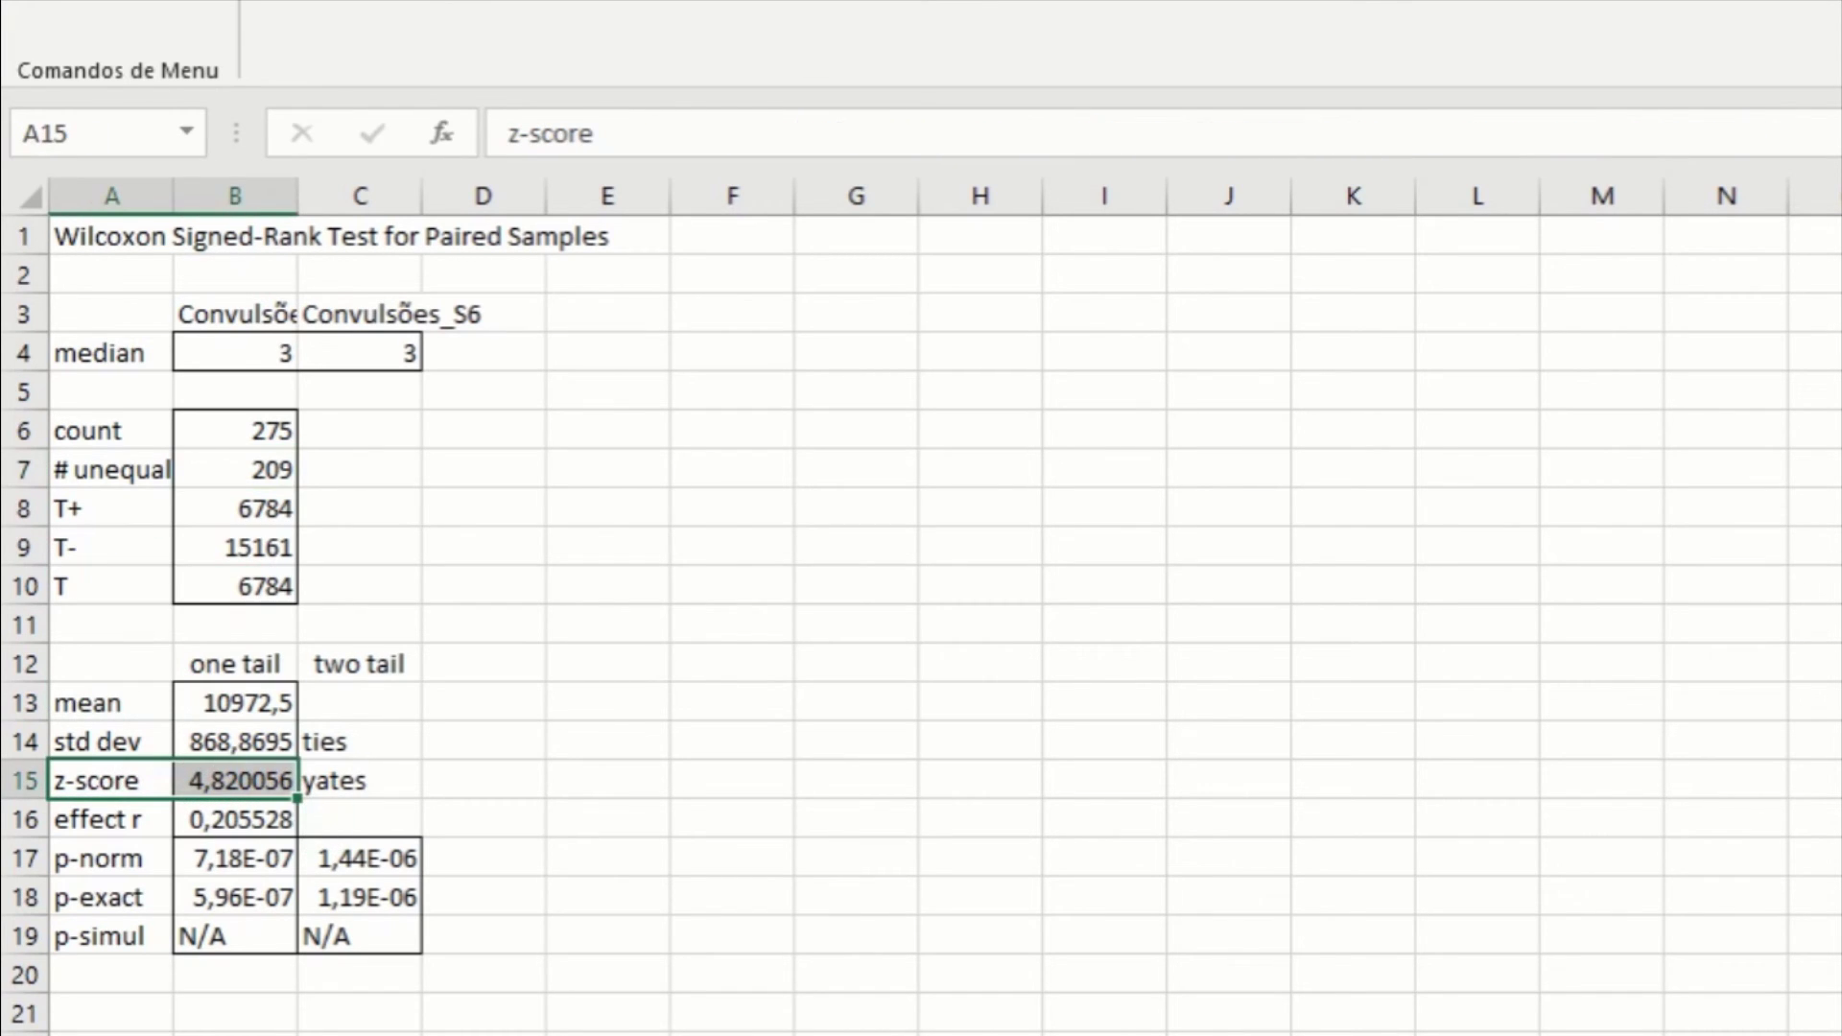
# Fill the z-score row A15:B15 and the two-tail p-norm cell C17 (1,44E-06) orange.
pyautogui.click(87, 0)
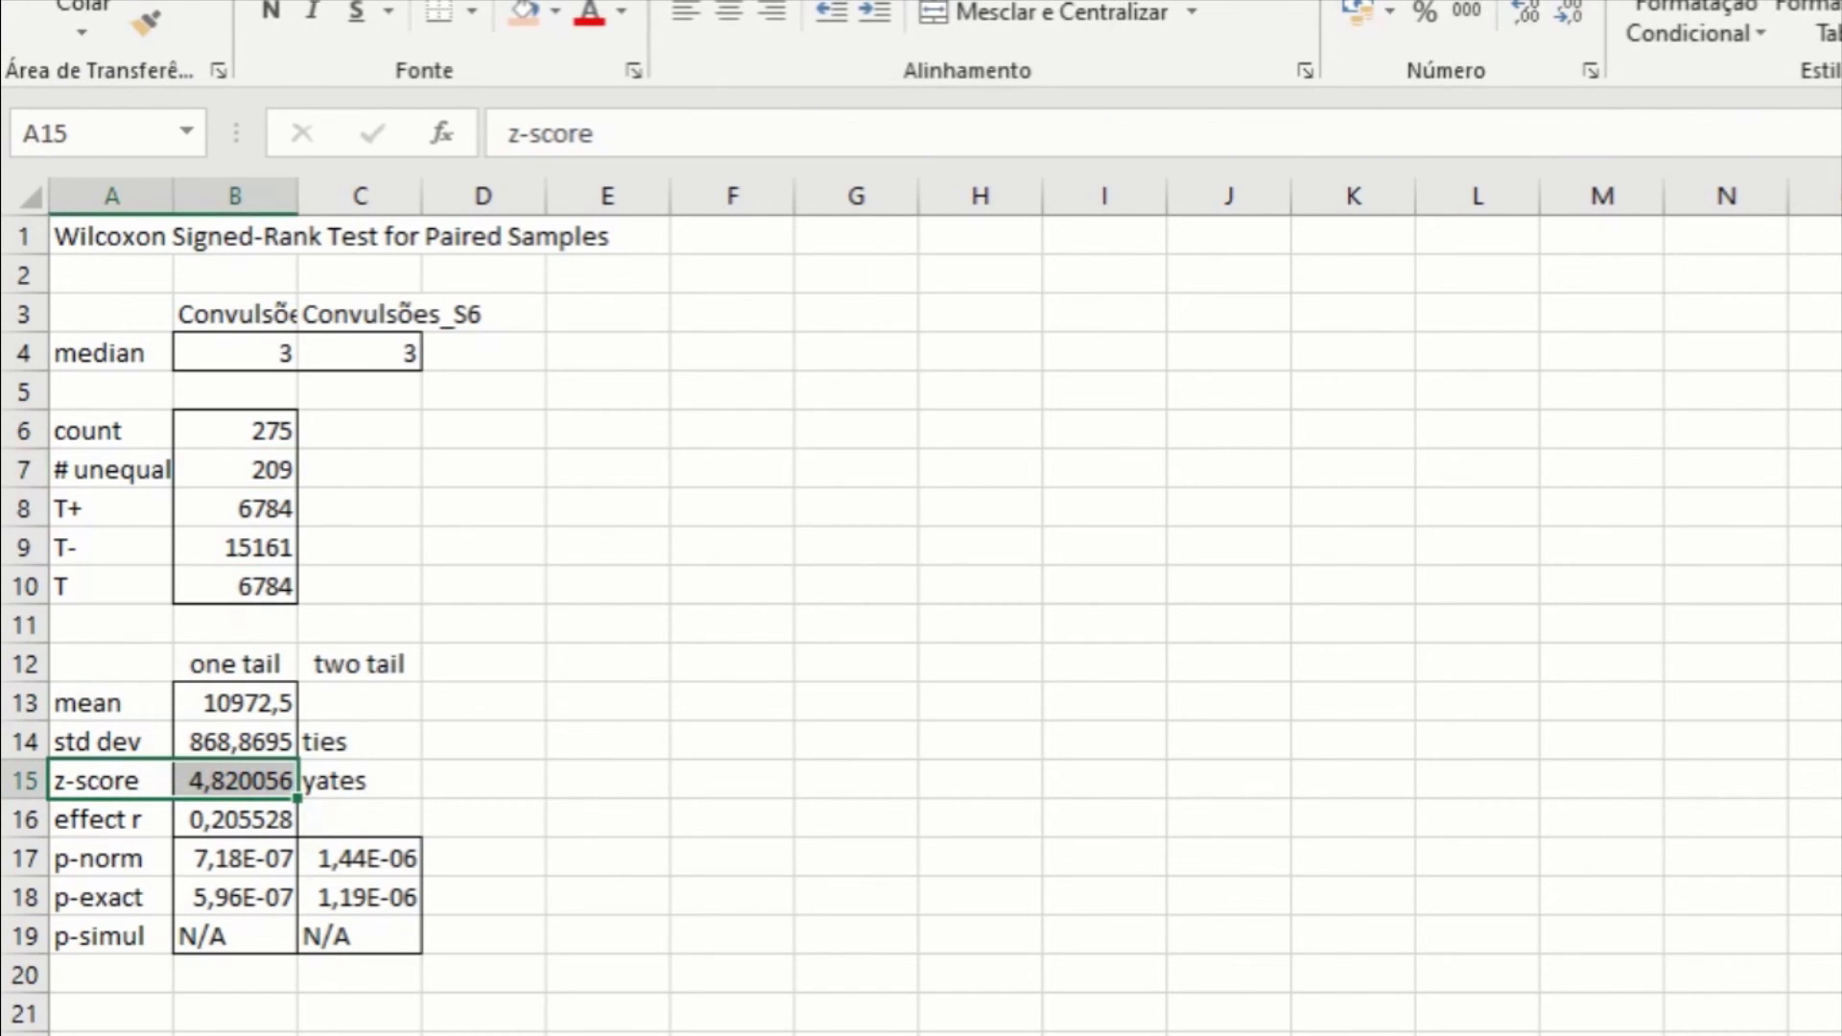
pyautogui.click(526, 17)
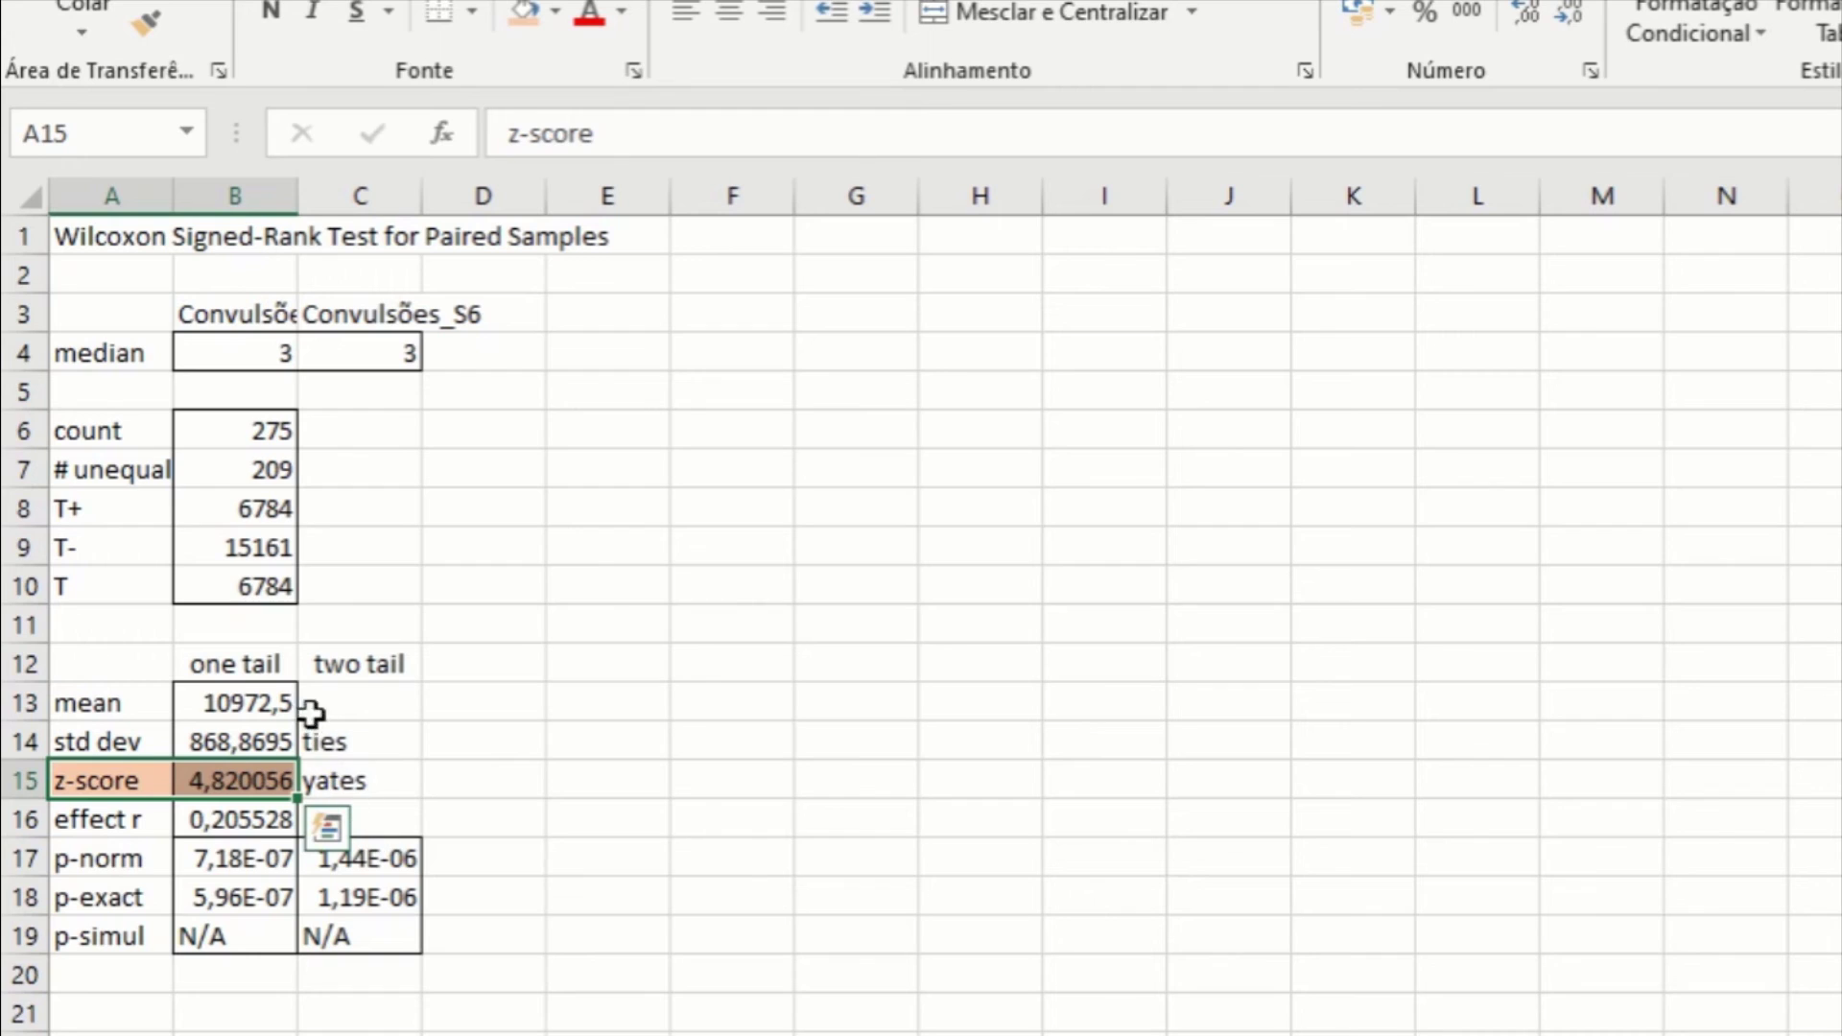
pyautogui.moveTo(251, 662)
pyautogui.mouseDown()
pyautogui.moveTo(265, 1027)
pyautogui.moveTo(251, 942)
pyautogui.mouseUp()
pyautogui.hotkey('shift', 'Up')
pyautogui.hotkey('shift', 'Up')
pyautogui.hotkey('shift', 'Up')
pyautogui.click(248, 655)
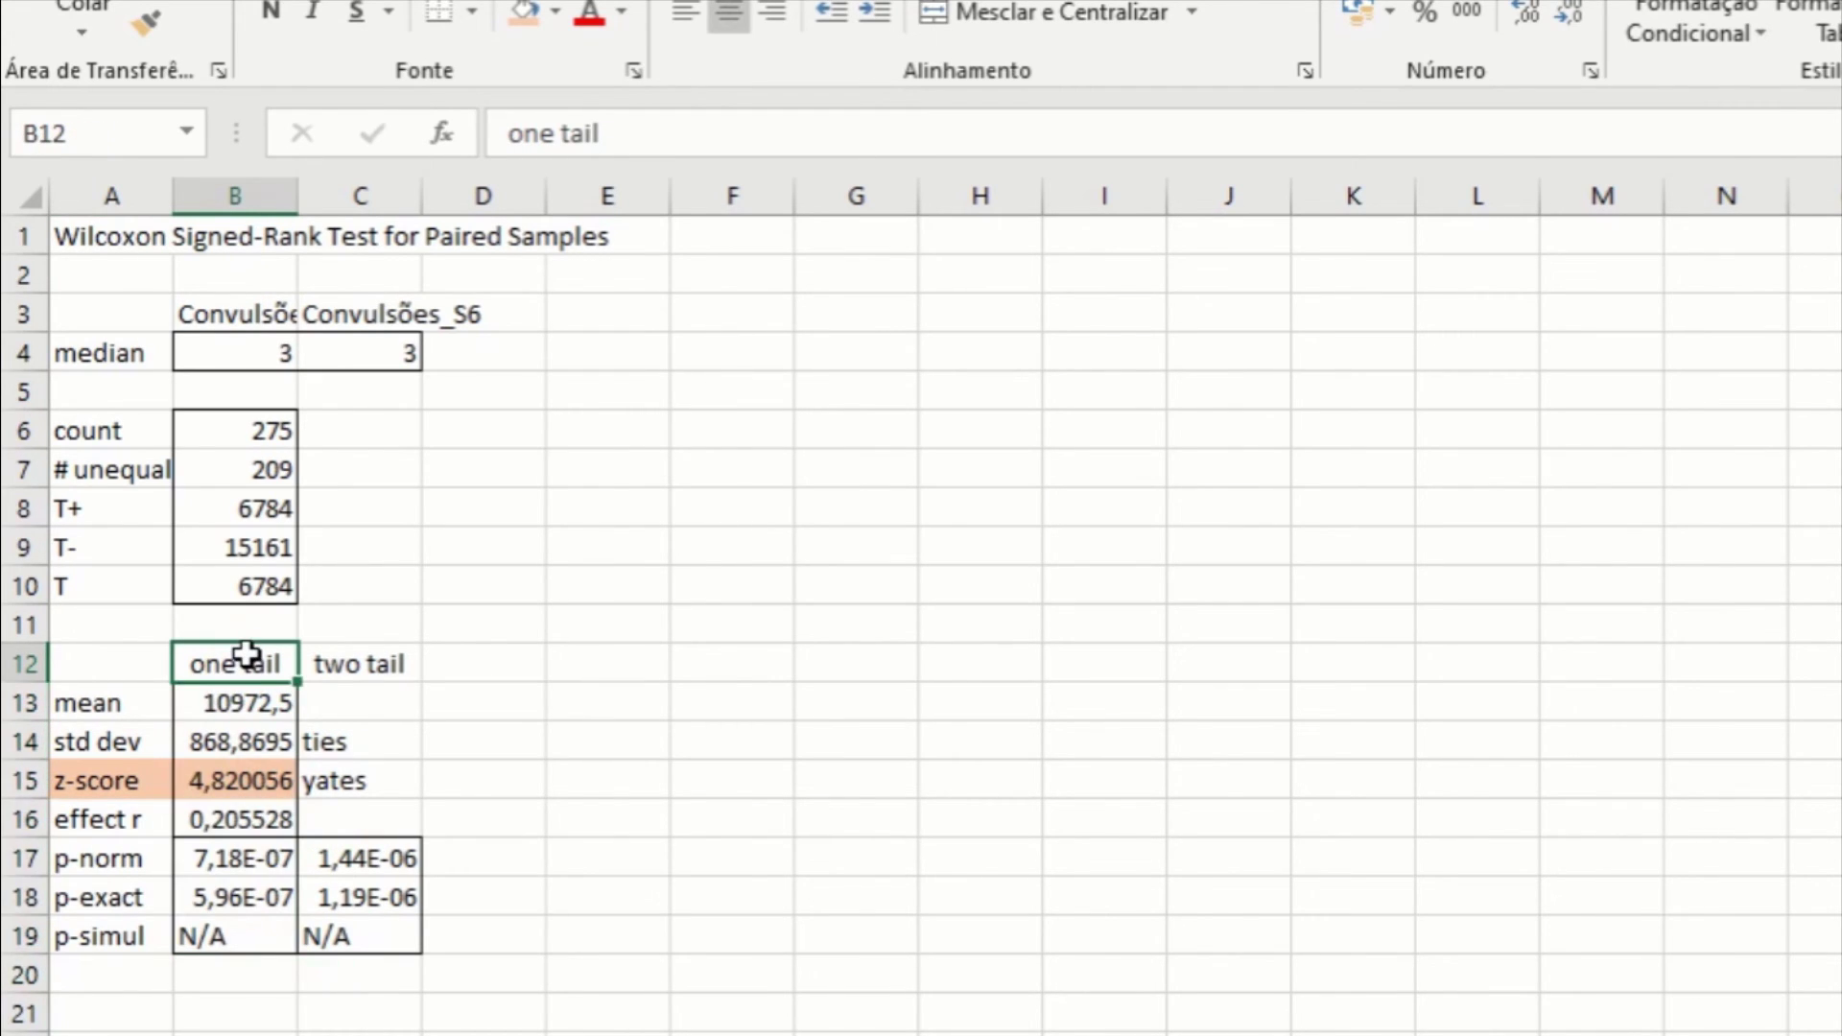
pyautogui.moveTo(361, 660); pyautogui.dragTo(363, 935)
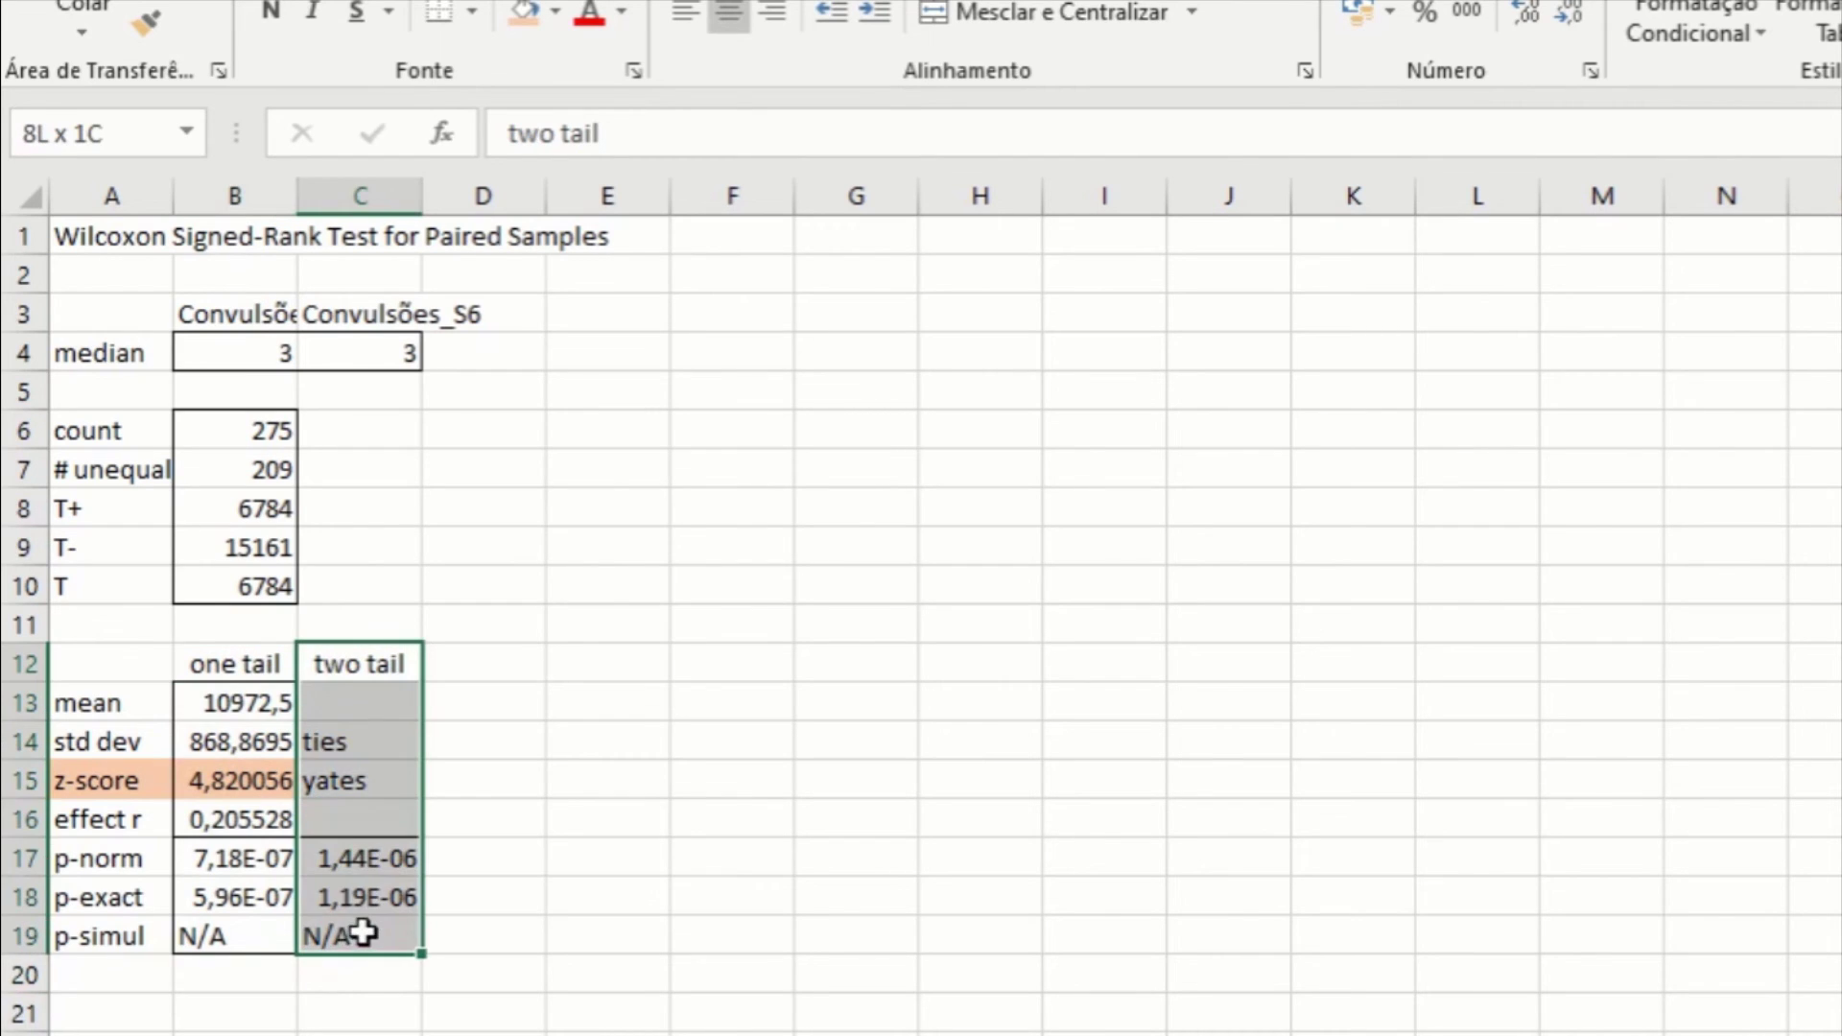
pyautogui.click(354, 873)
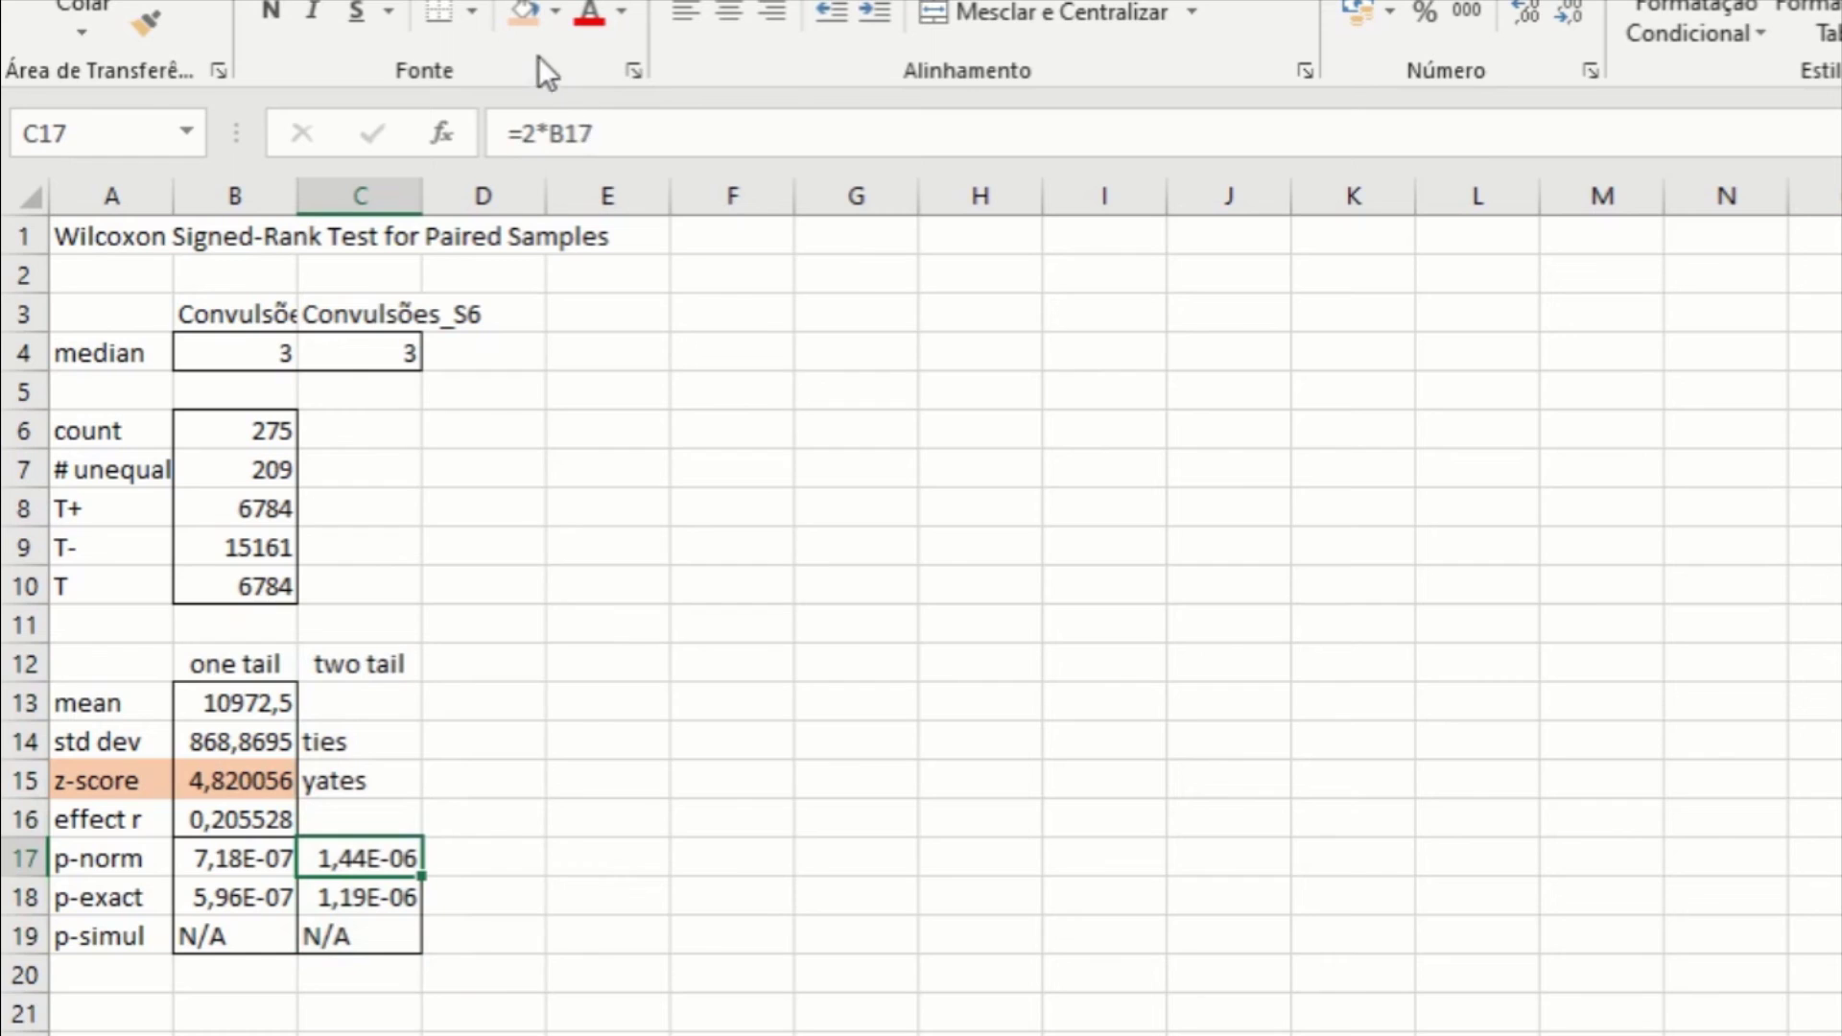
pyautogui.click(526, 14)
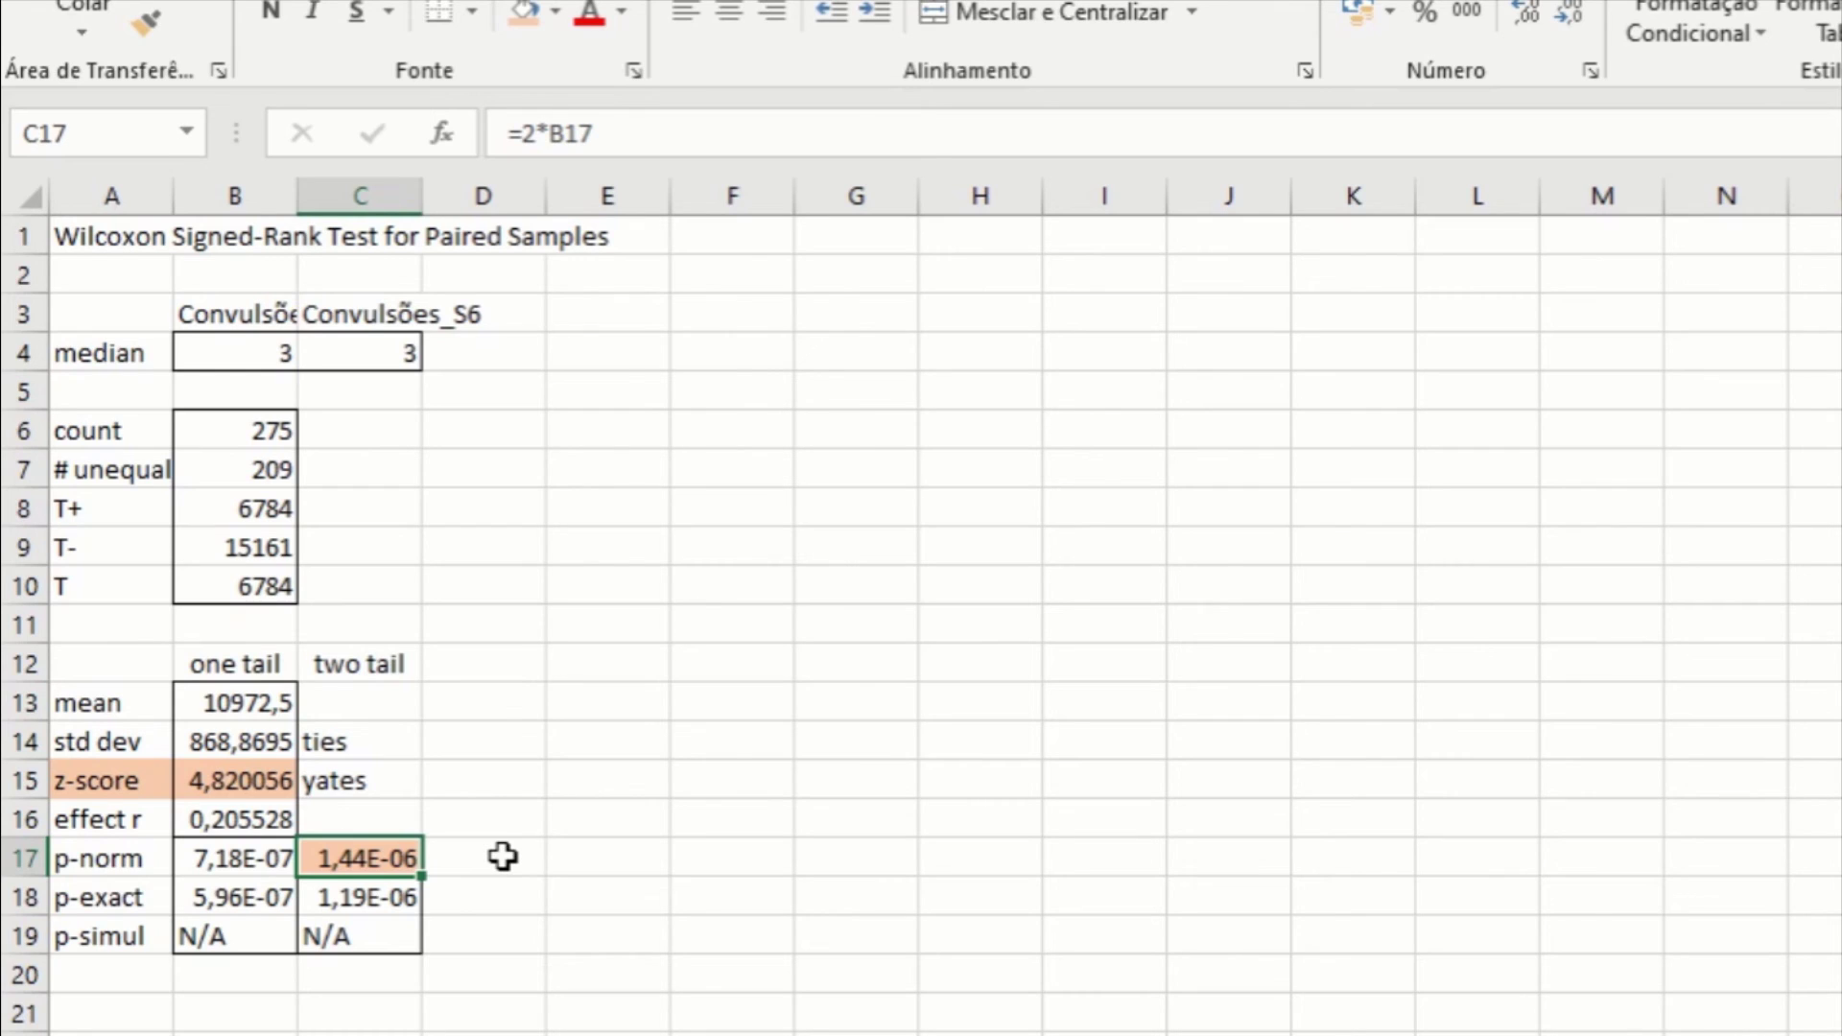
pyautogui.click(503, 857)
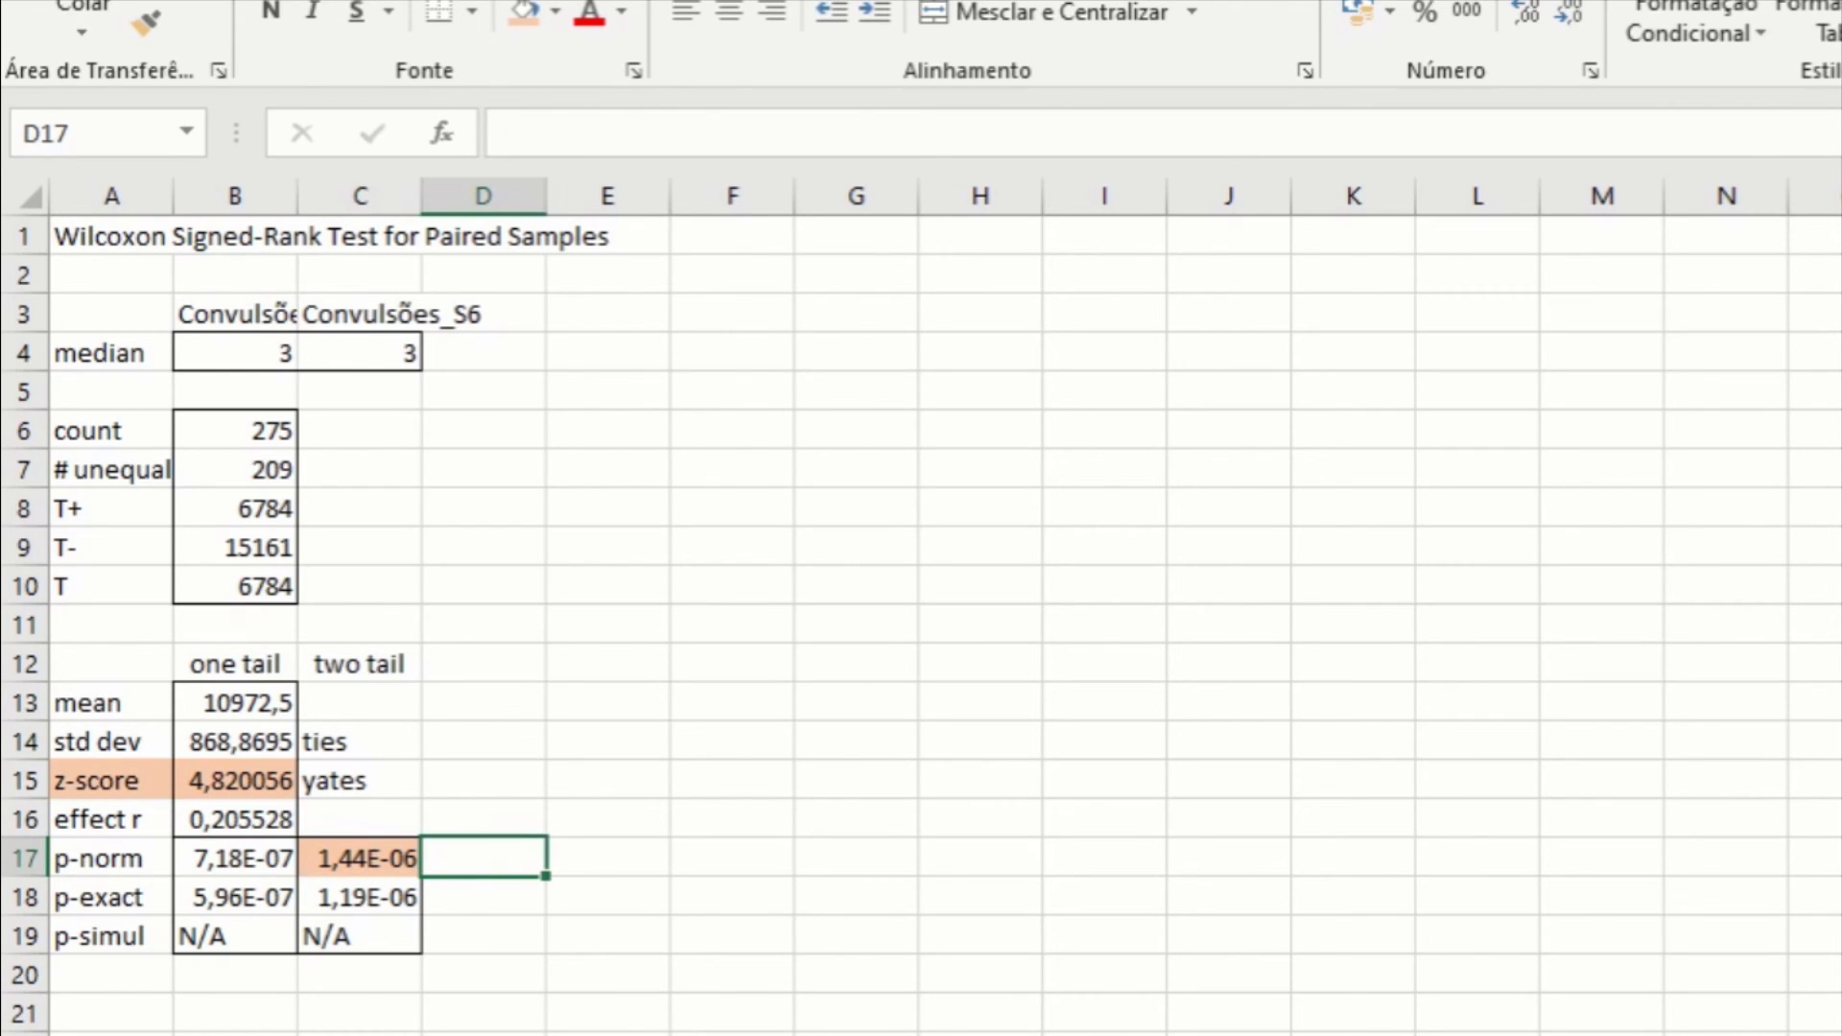
pyautogui.hotkey('ctrl', 'pageup')
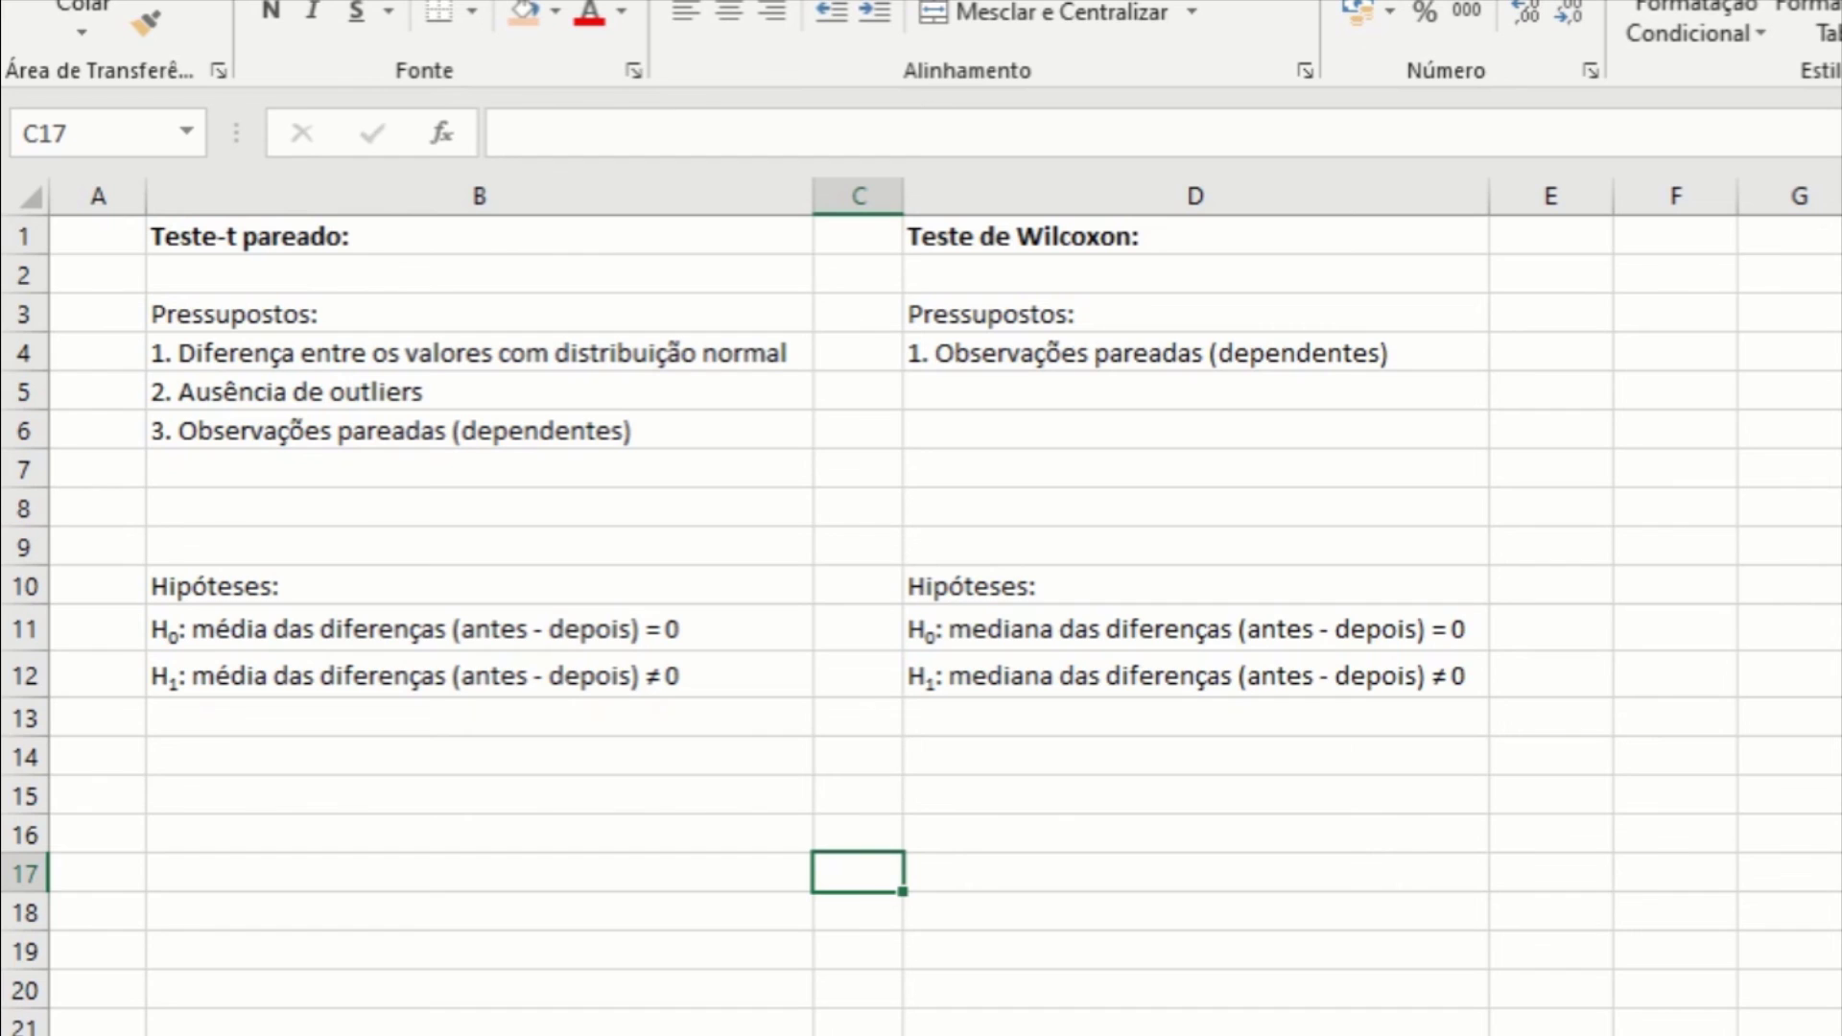
pyautogui.hotkey('ctrl', 'pagedown')
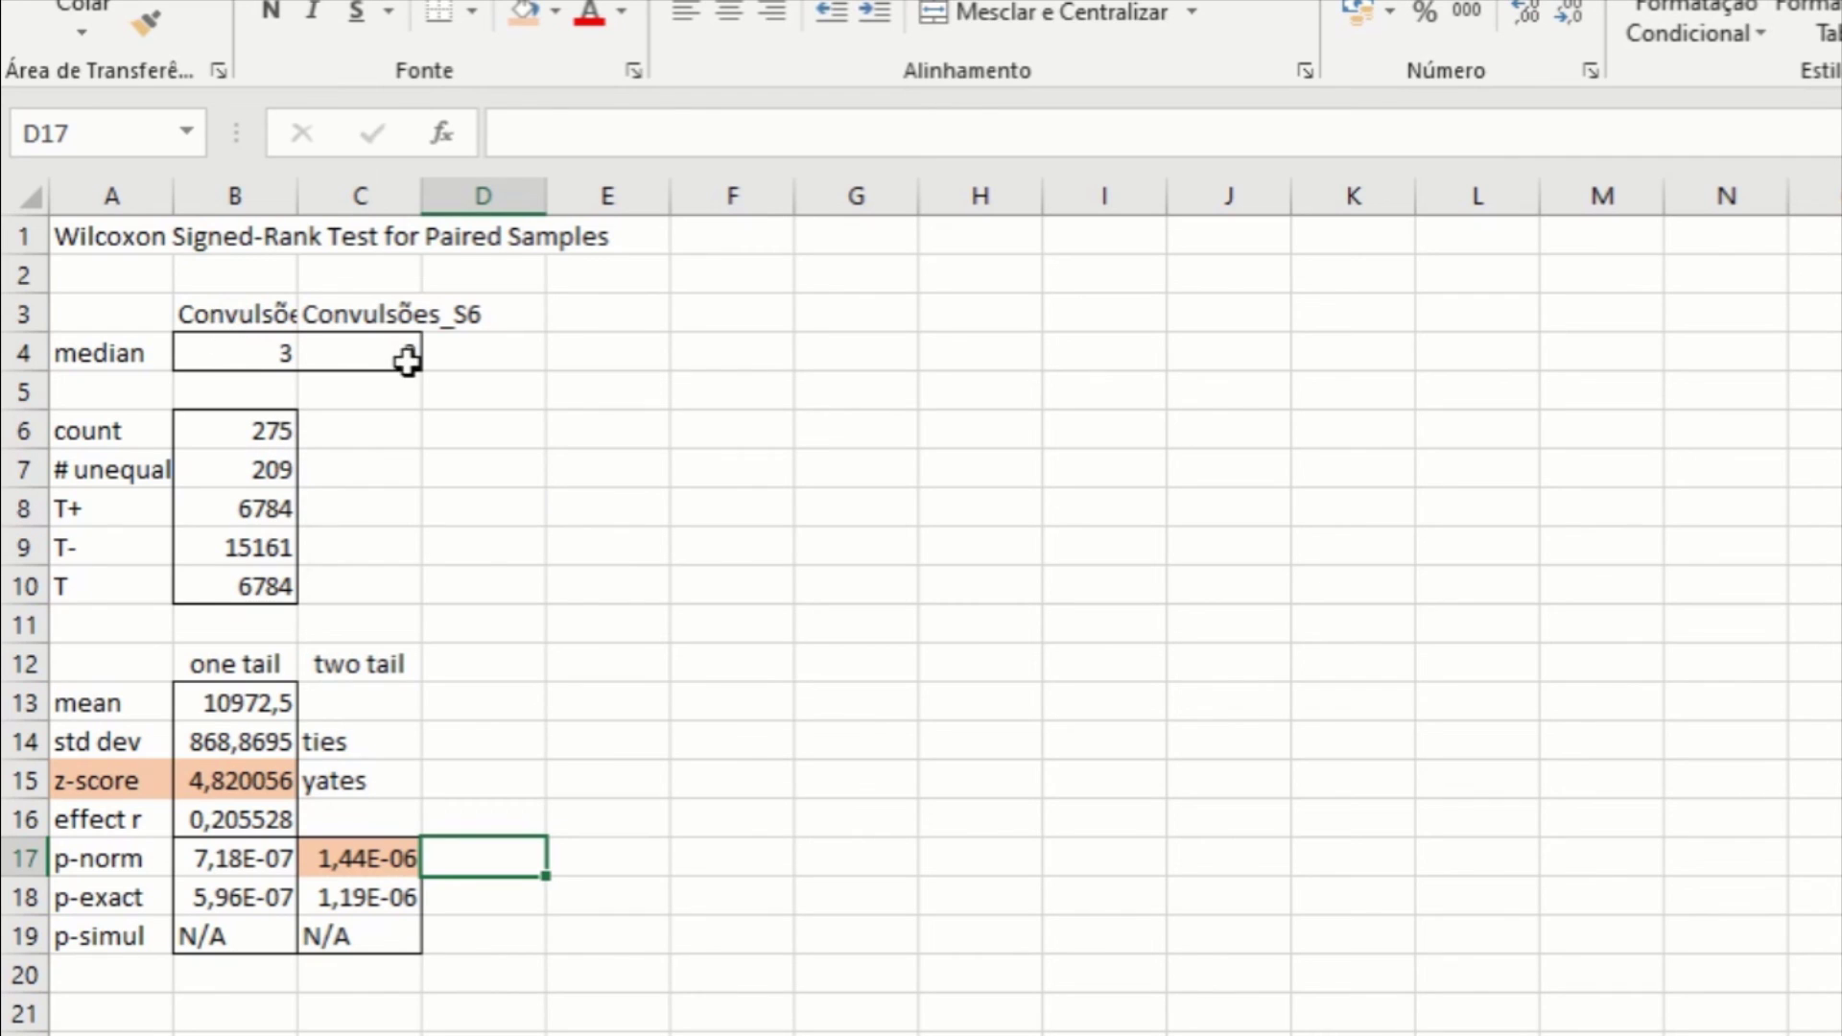
pyautogui.click(256, 355)
pyautogui.click(343, 356)
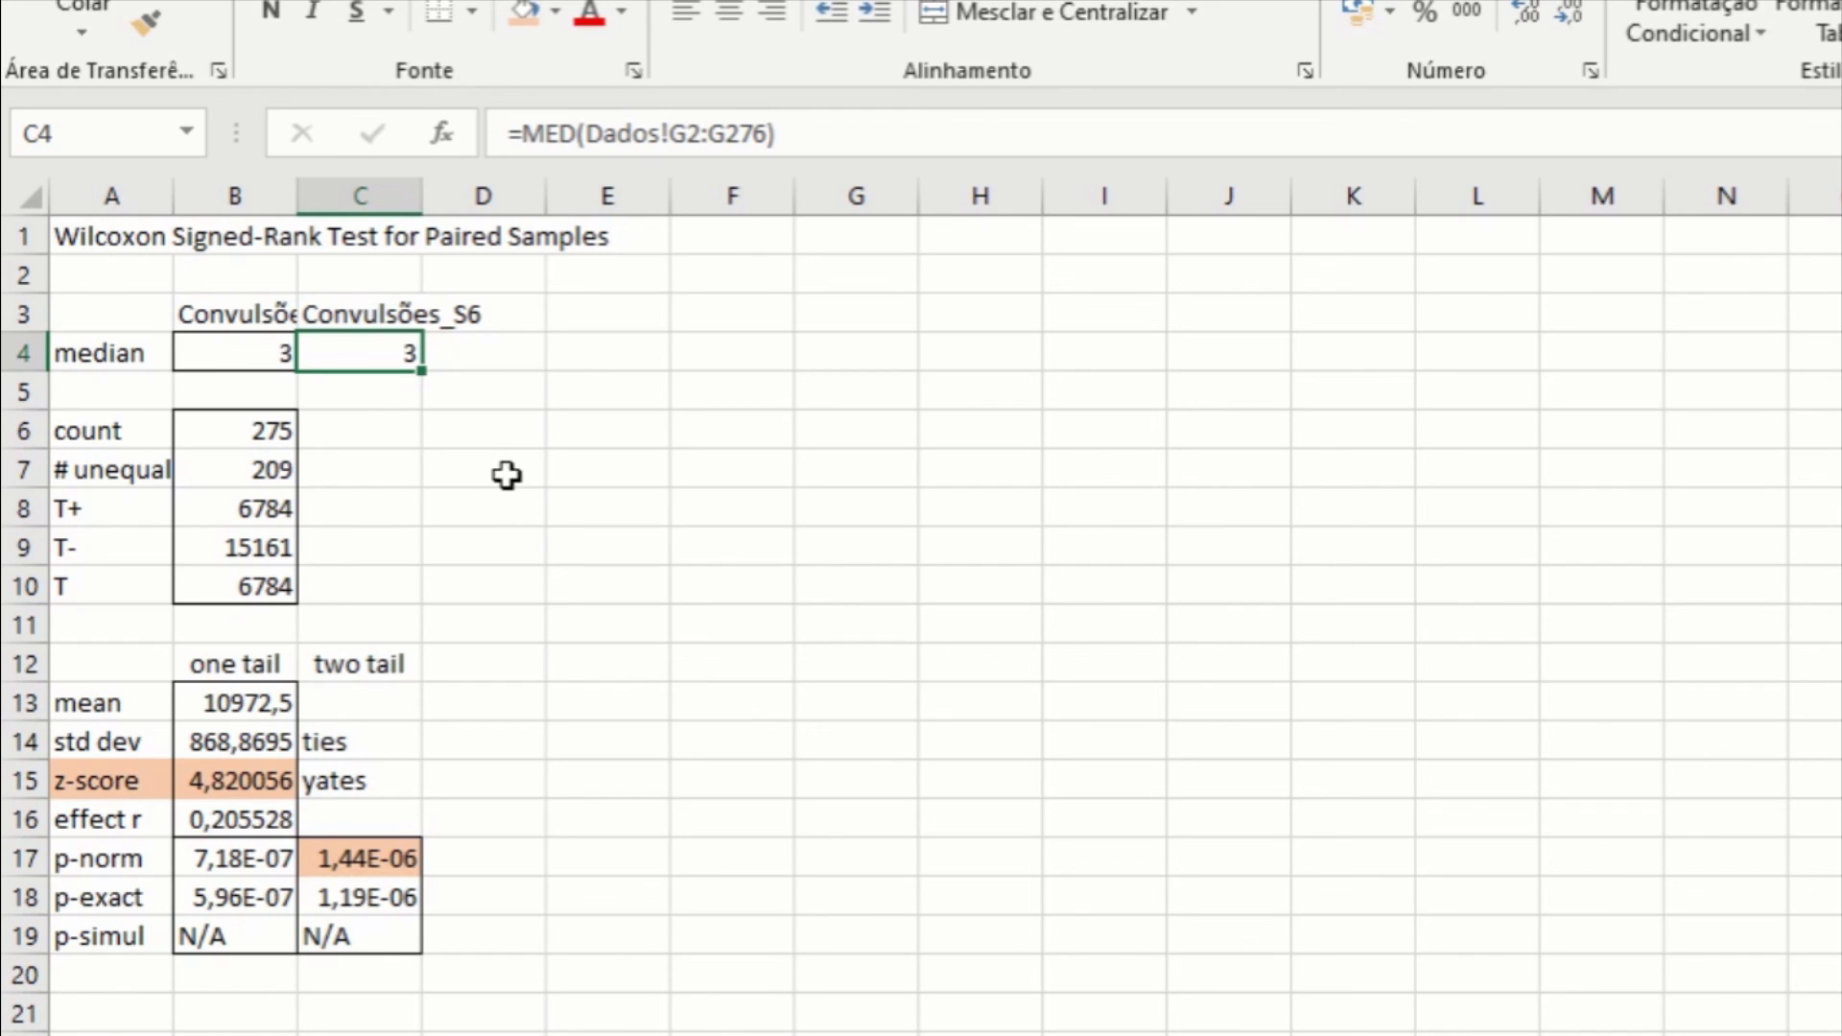
pyautogui.click(163, 340)
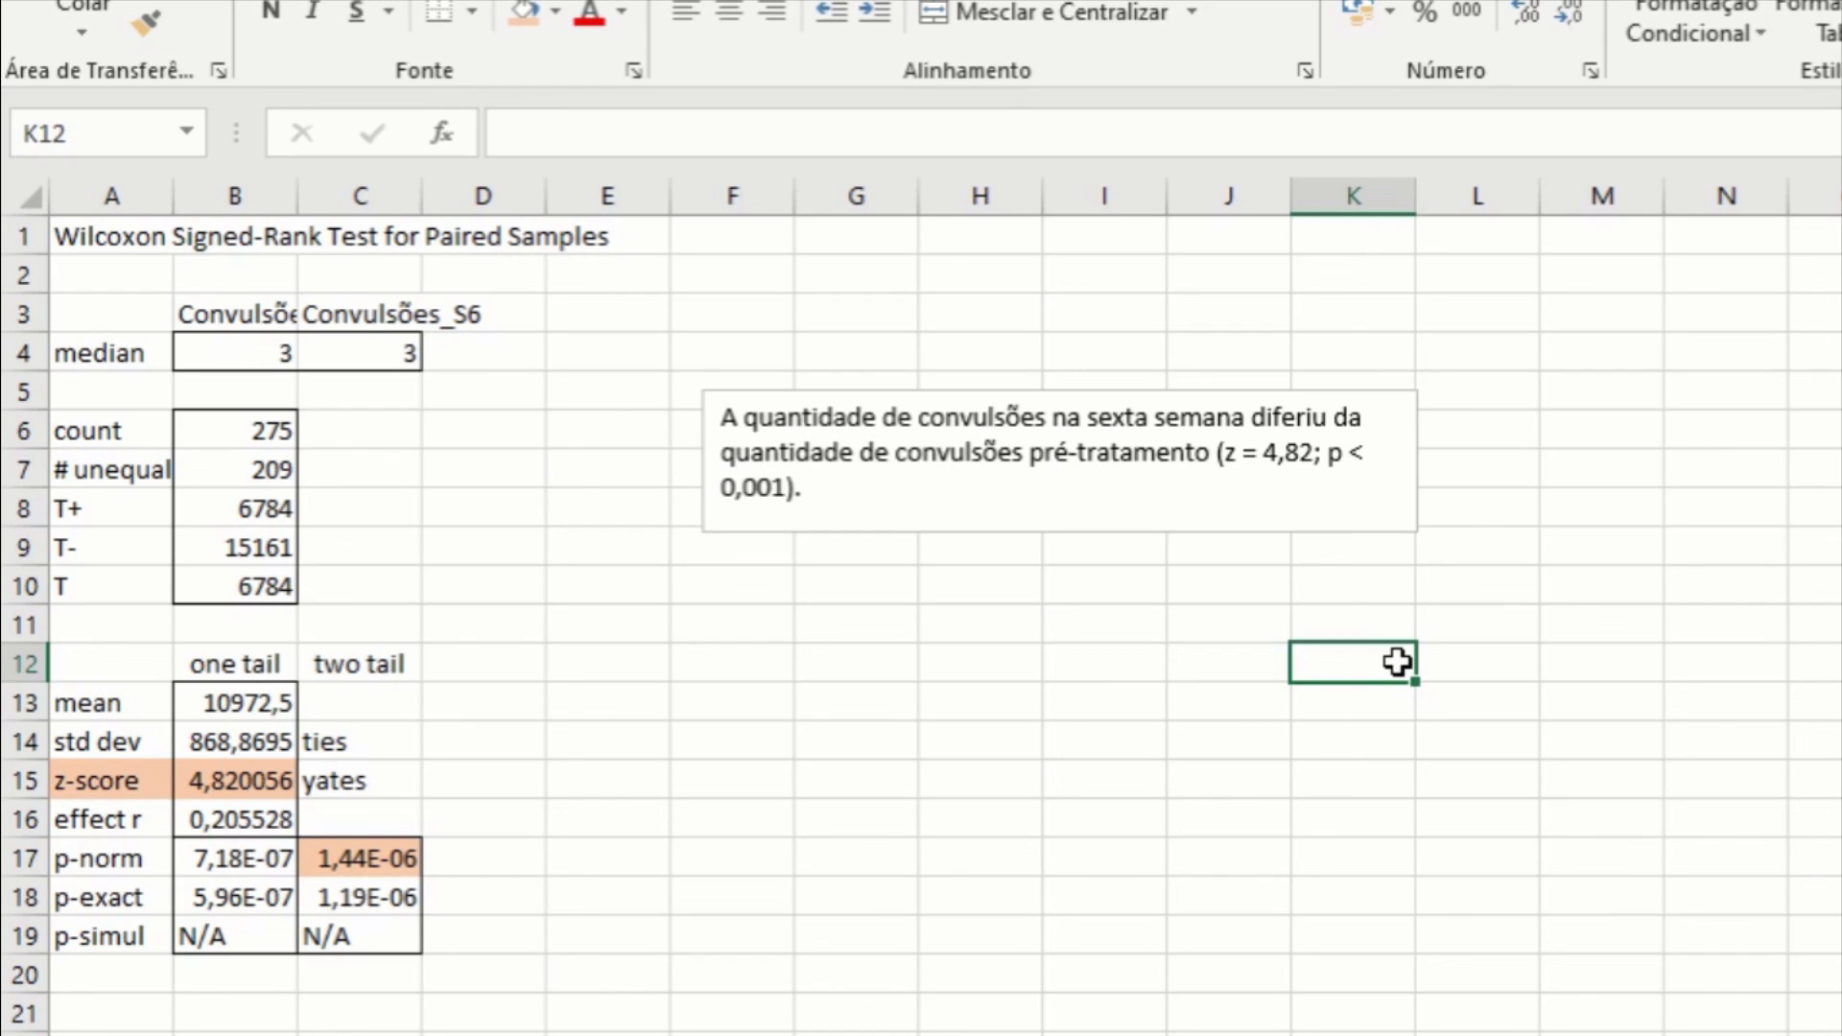
# Select the z-score cell to show its formula =ABS(ABS(B10-B13)-1/2)/B14.
pyautogui.click(232, 772)
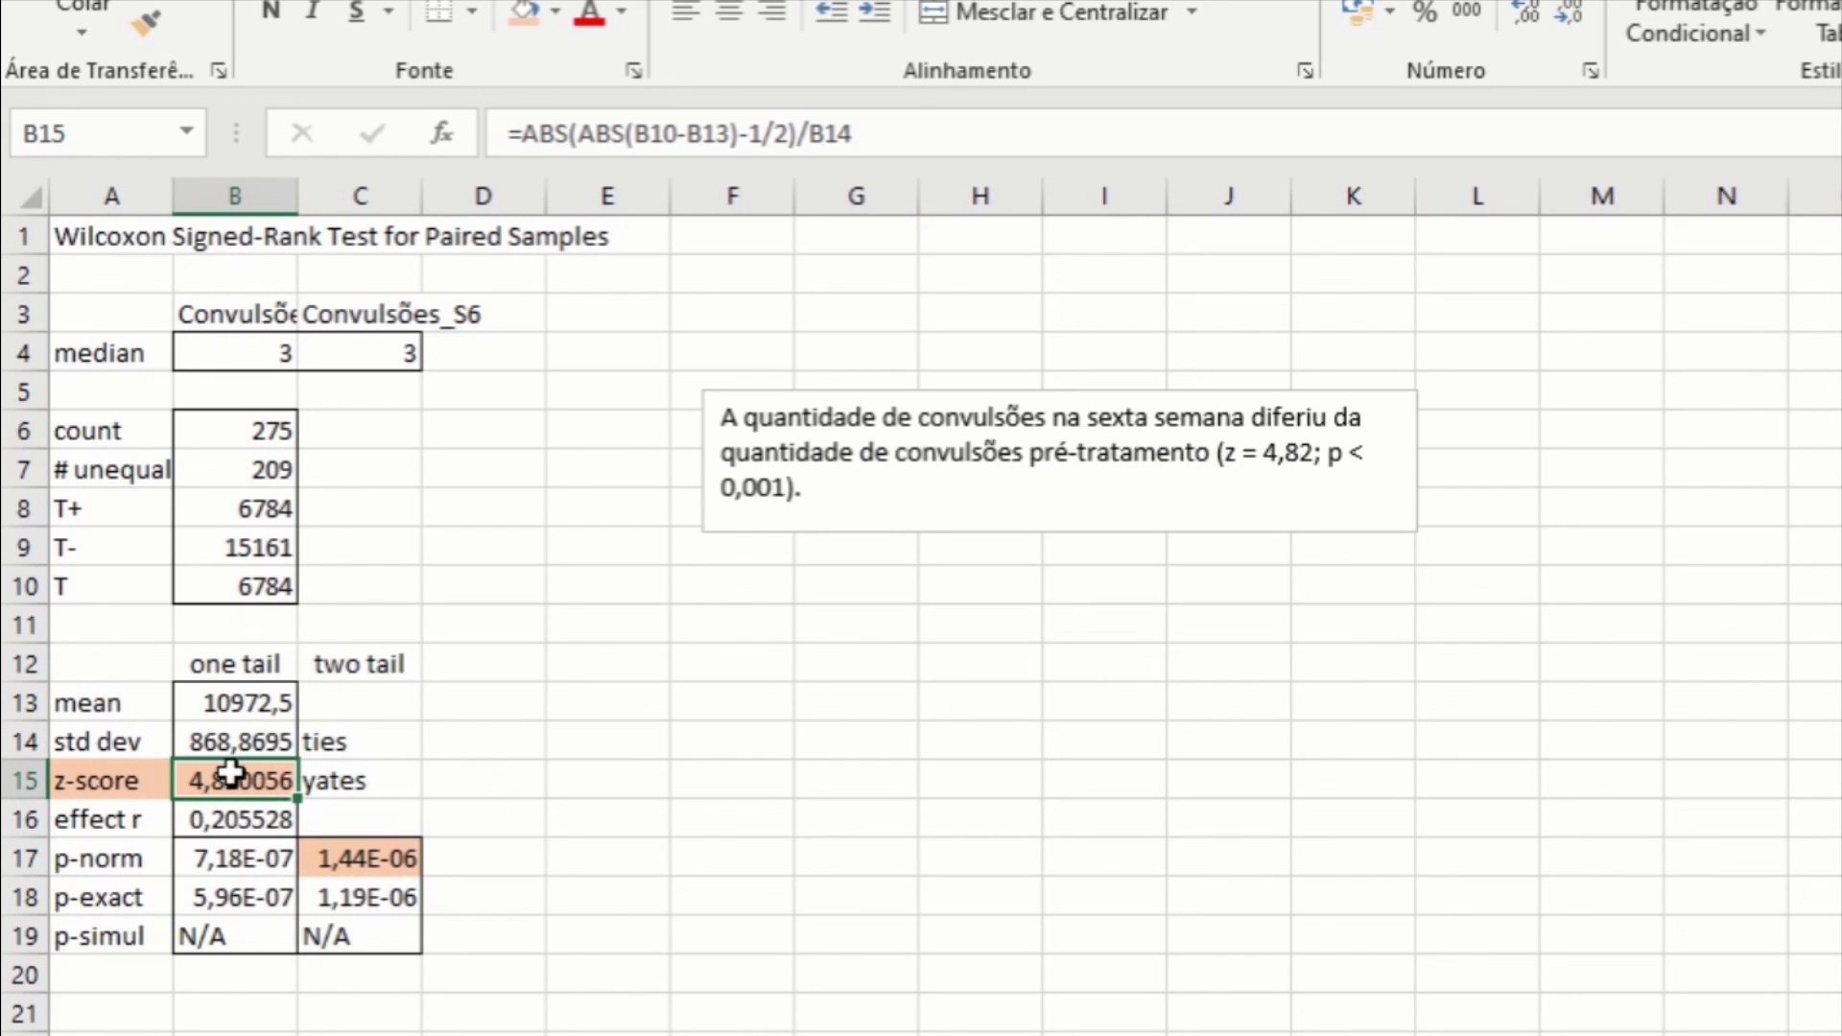
# Check the two-tailed p-value formula in C17, then go back to the Pressupostos e Hipóteses sheet.
pyautogui.click(346, 862)
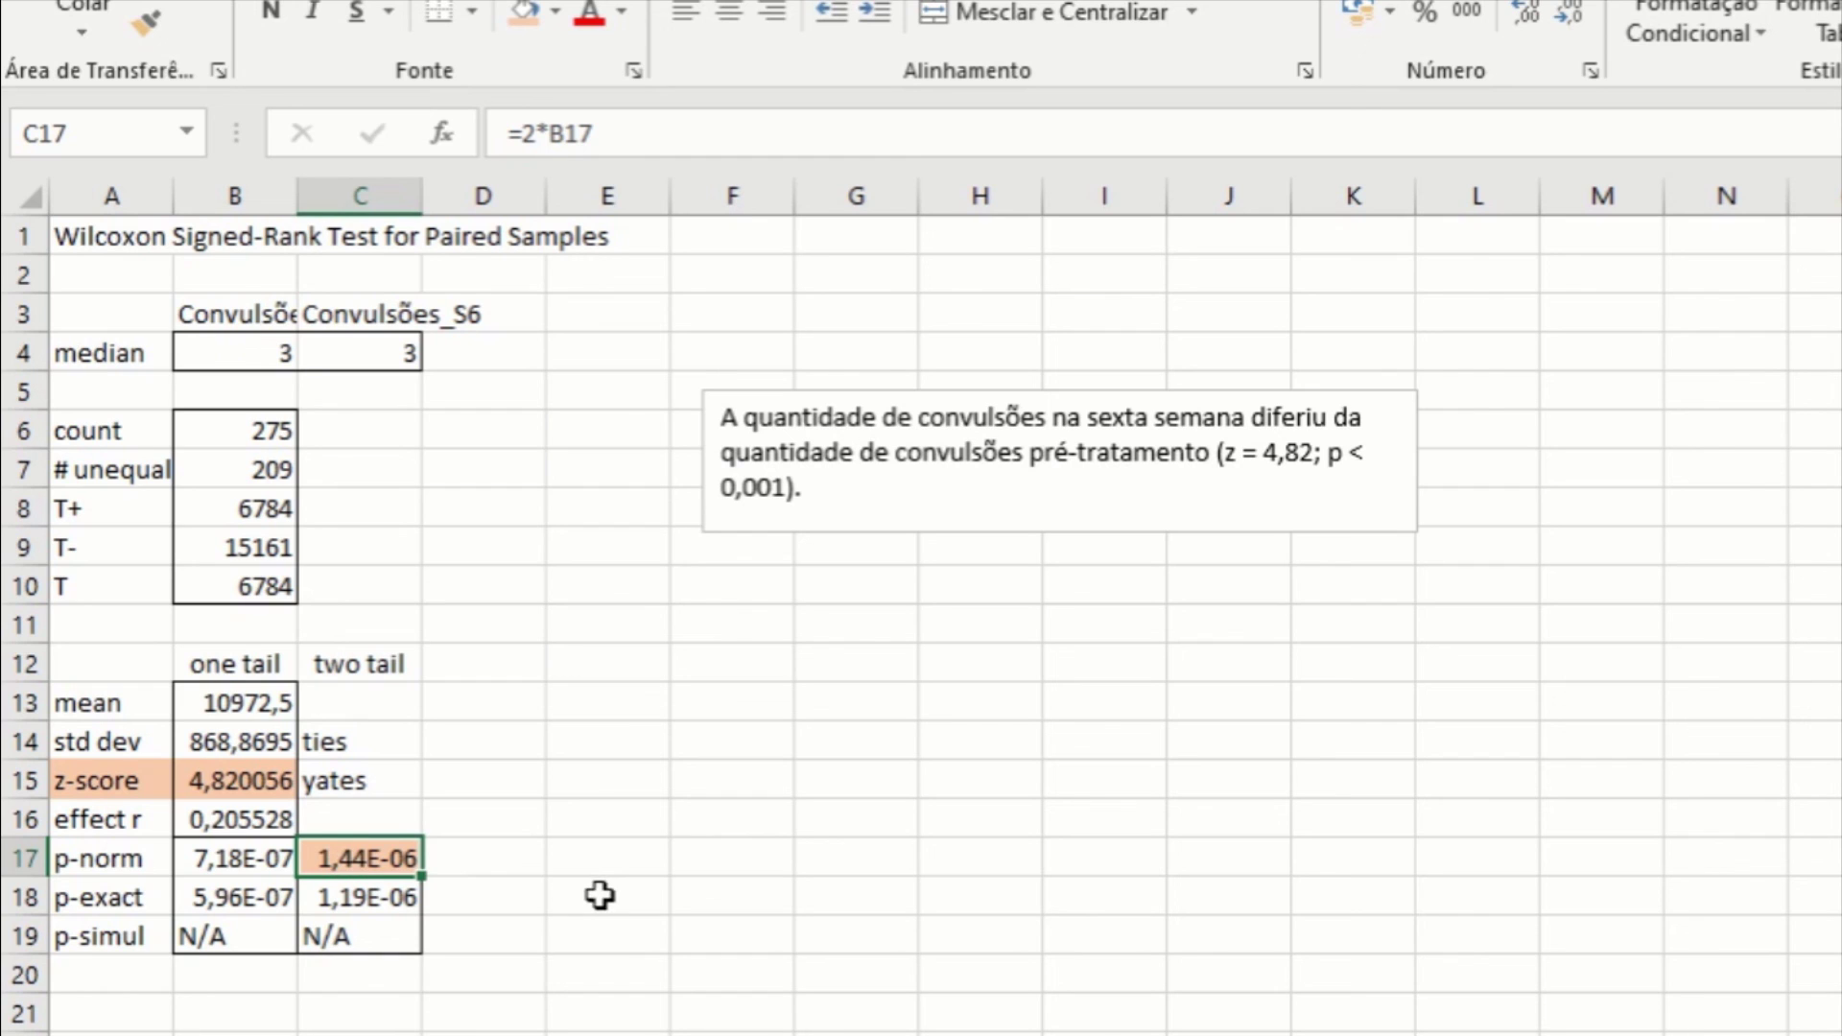
pyautogui.hotkey('ctrl', 'pageup')
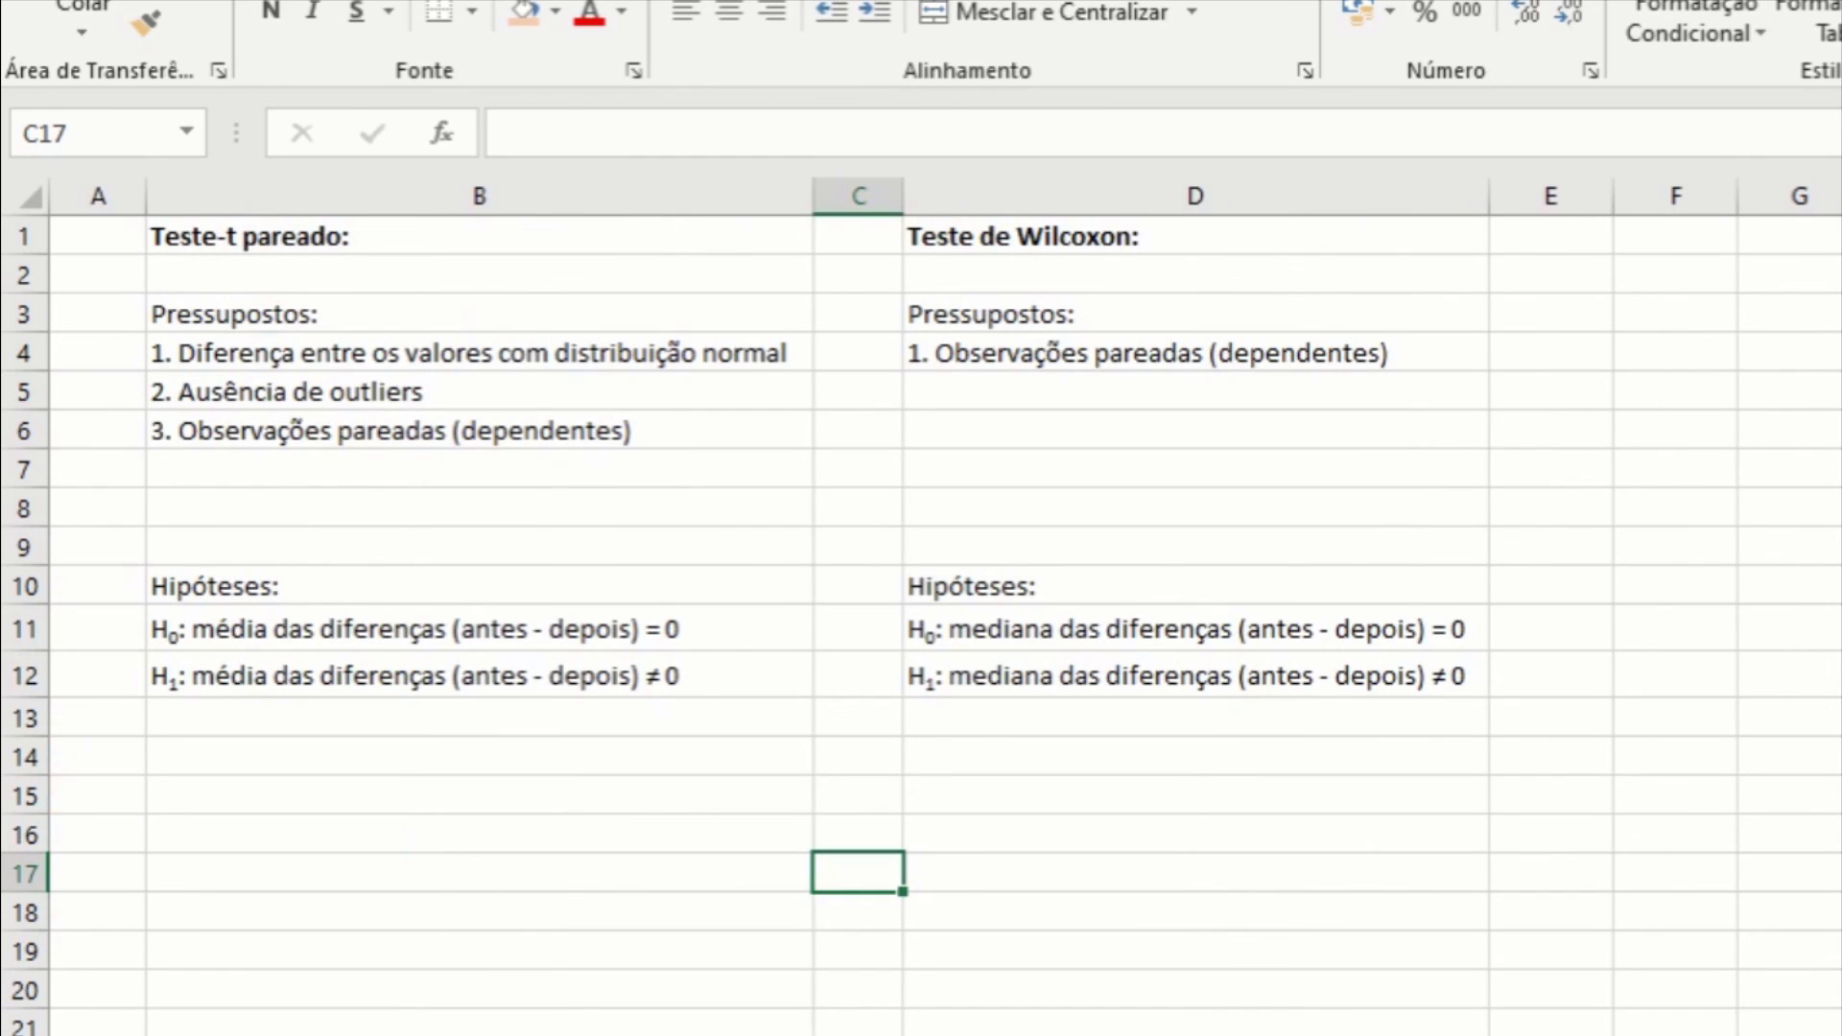